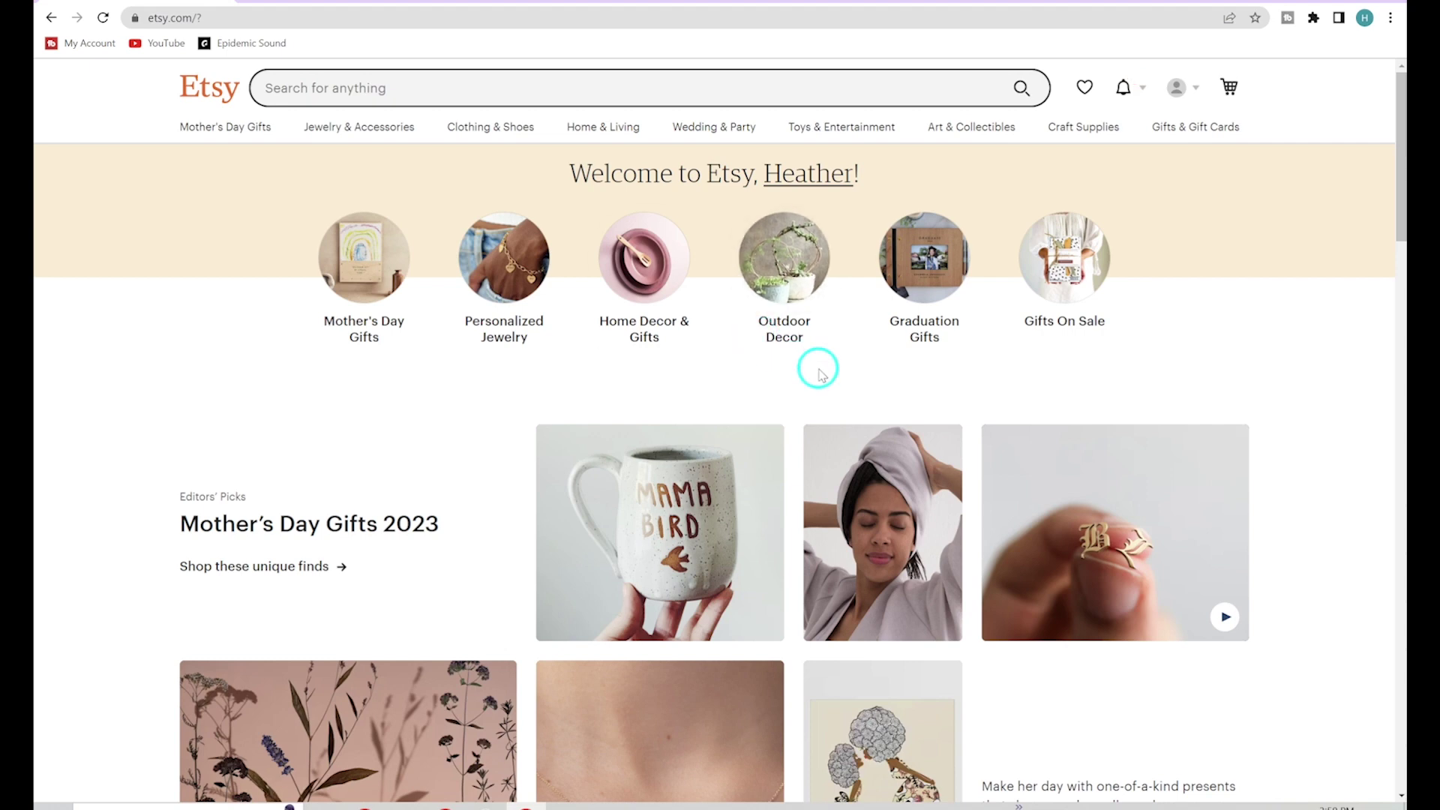
Open the Sell on Etsy page from the account options and begin the seller onboarding.
left_click(1185, 89)
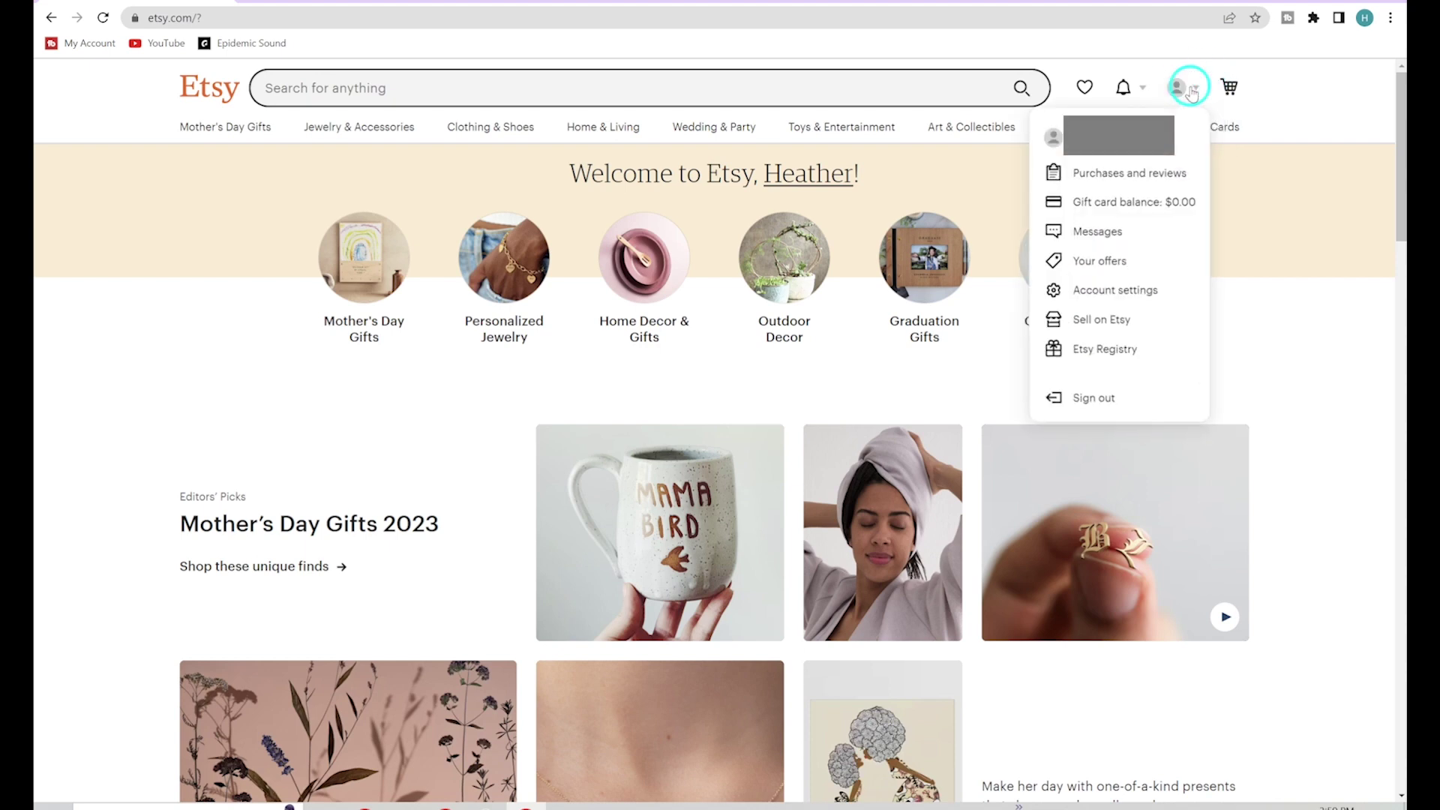
left_click(1141, 320)
scroll(703, 431, "down", 2)
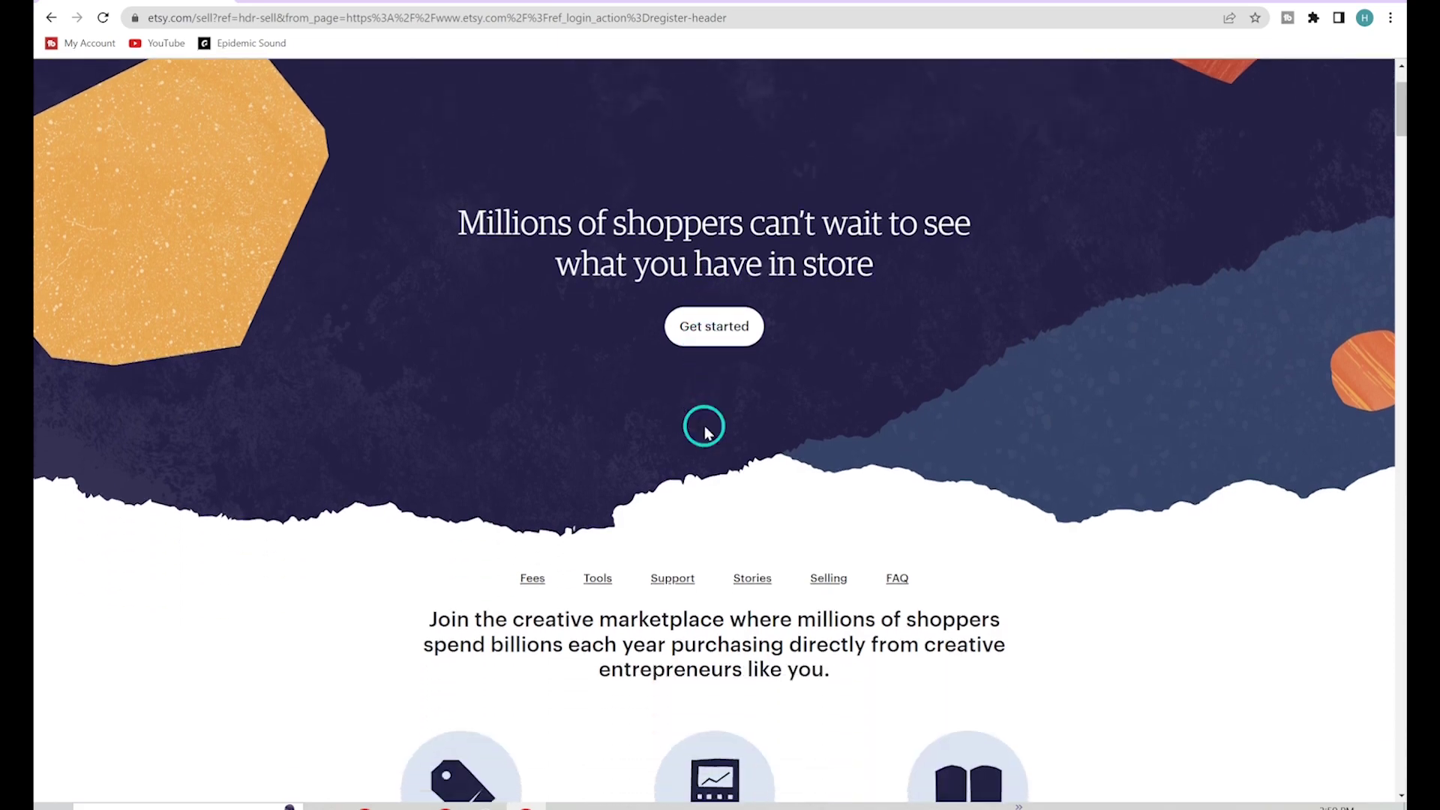
scroll(704, 431, "up", 2)
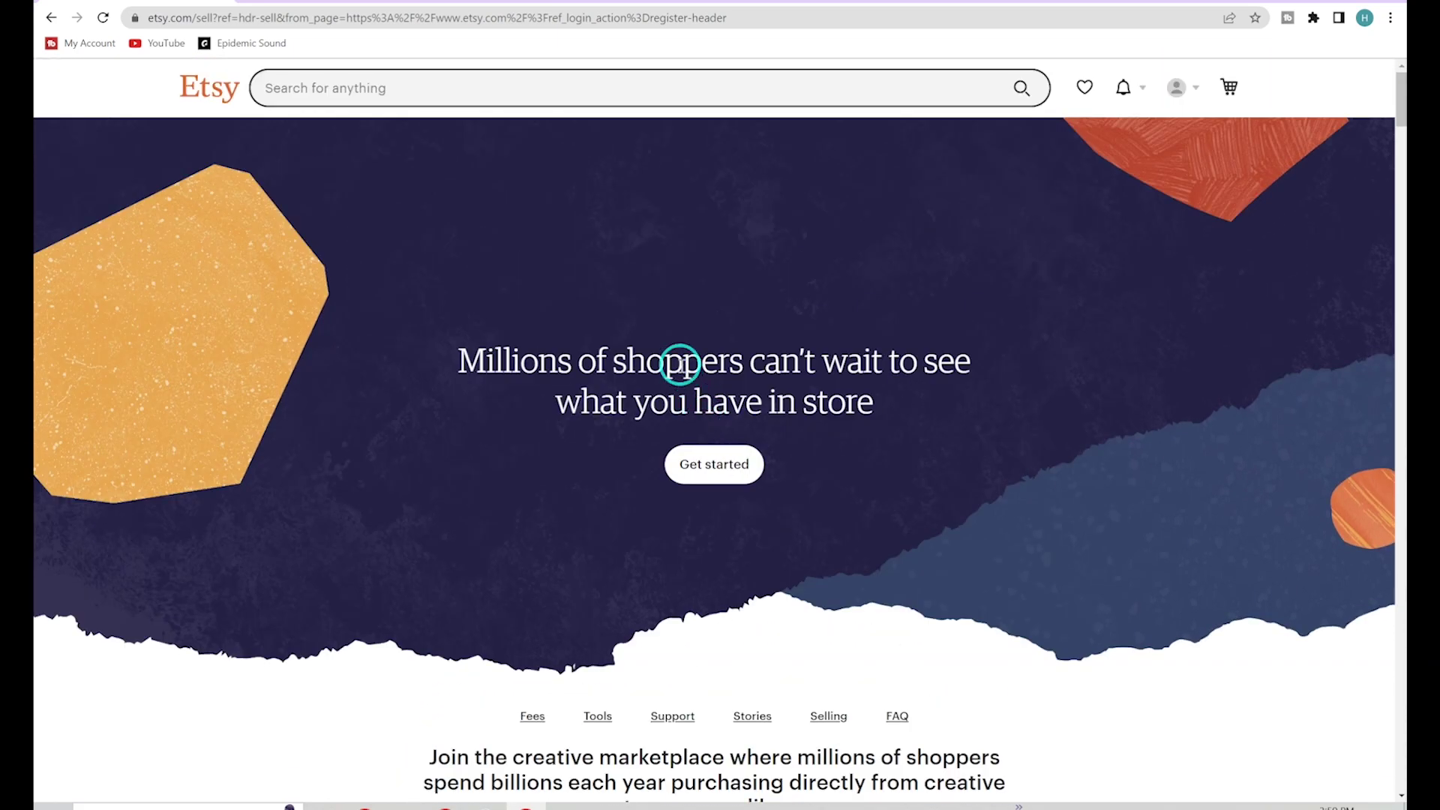
scroll(679, 364, "down", 6)
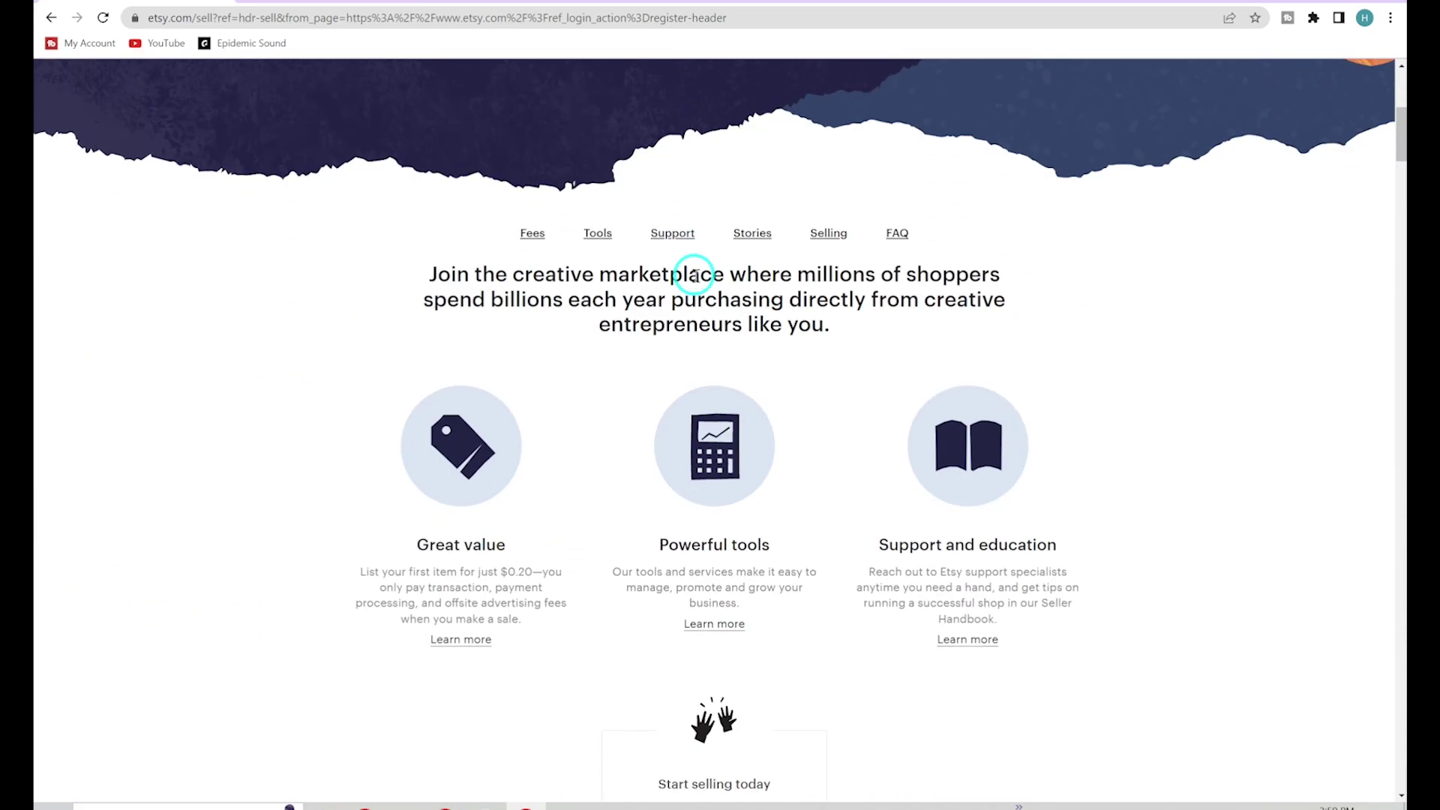
scroll(695, 291, "up", 5)
left_click(715, 375)
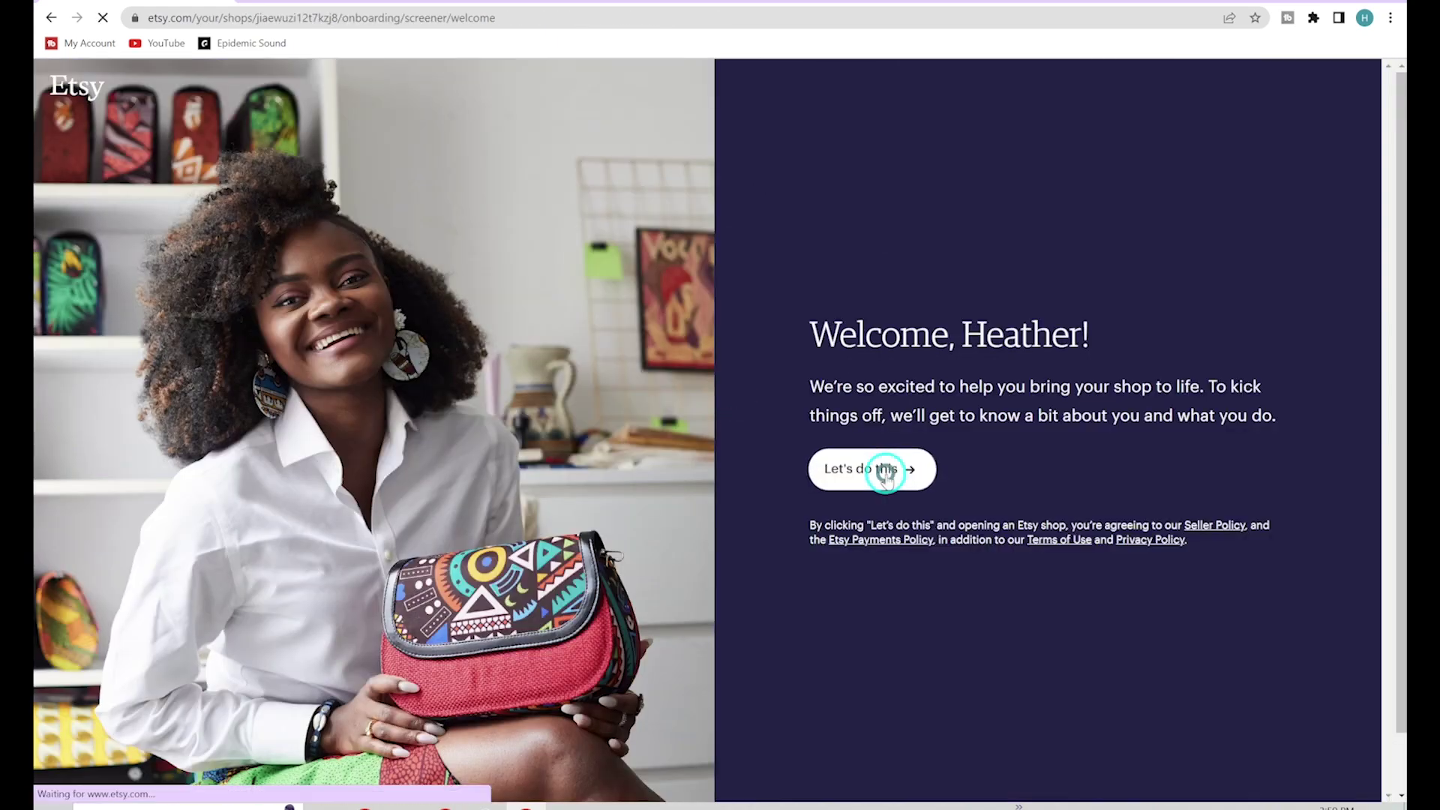
left_click(881, 469)
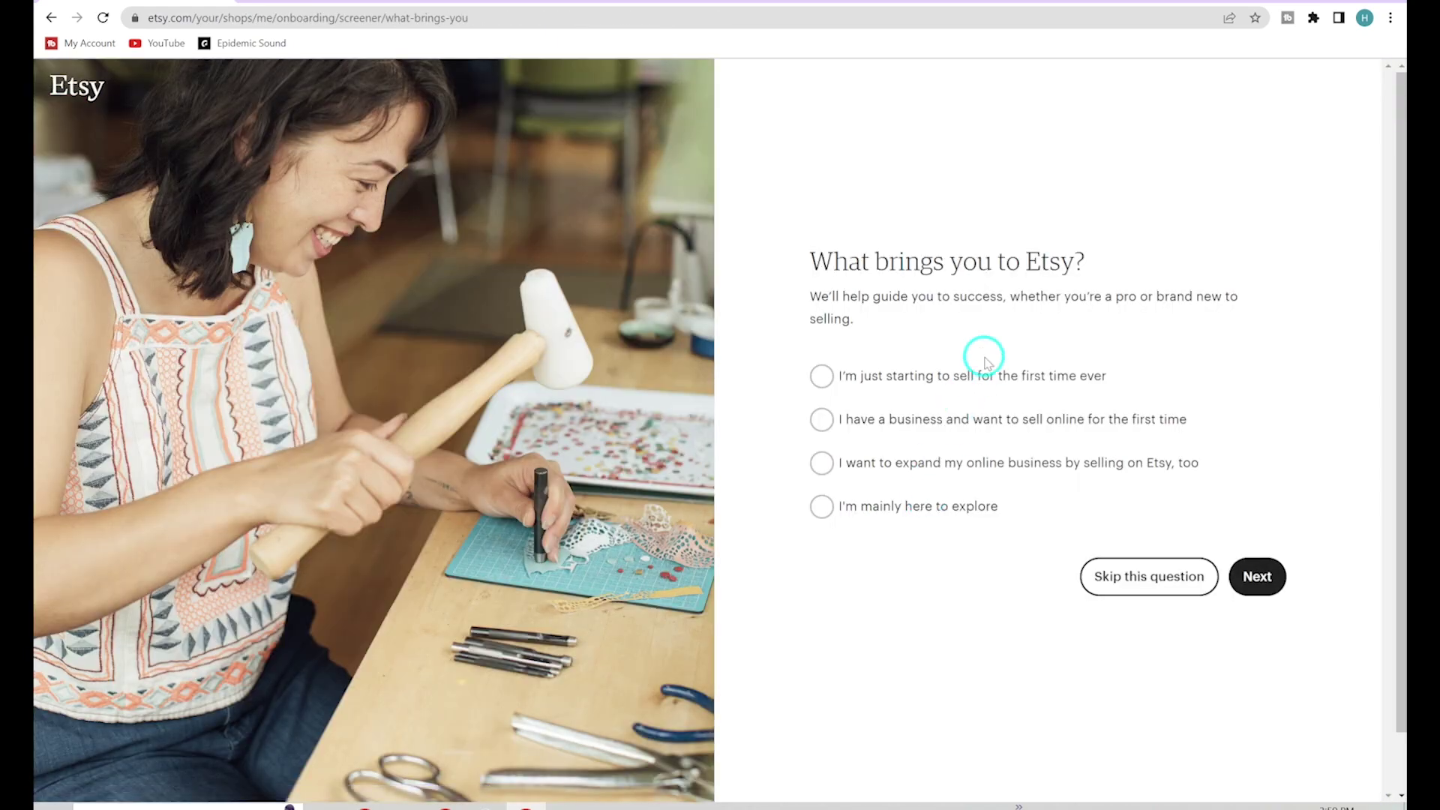
Skip both onboarding questions and start the shop with English, United States and United States Dollar as saved preferences.
left_click(1135, 577)
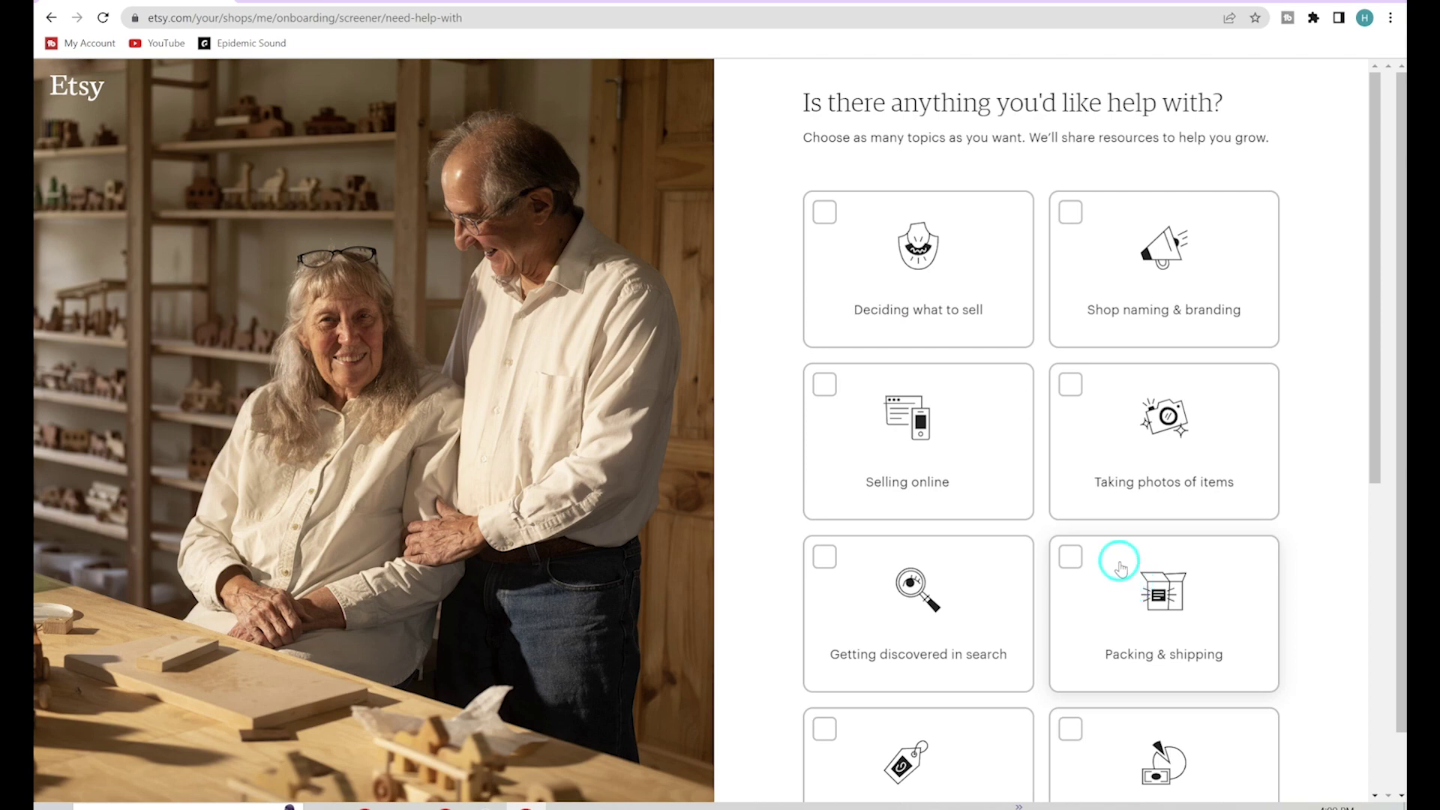
scroll(1115, 556, "down", 1)
scroll(1035, 456, "down", 6)
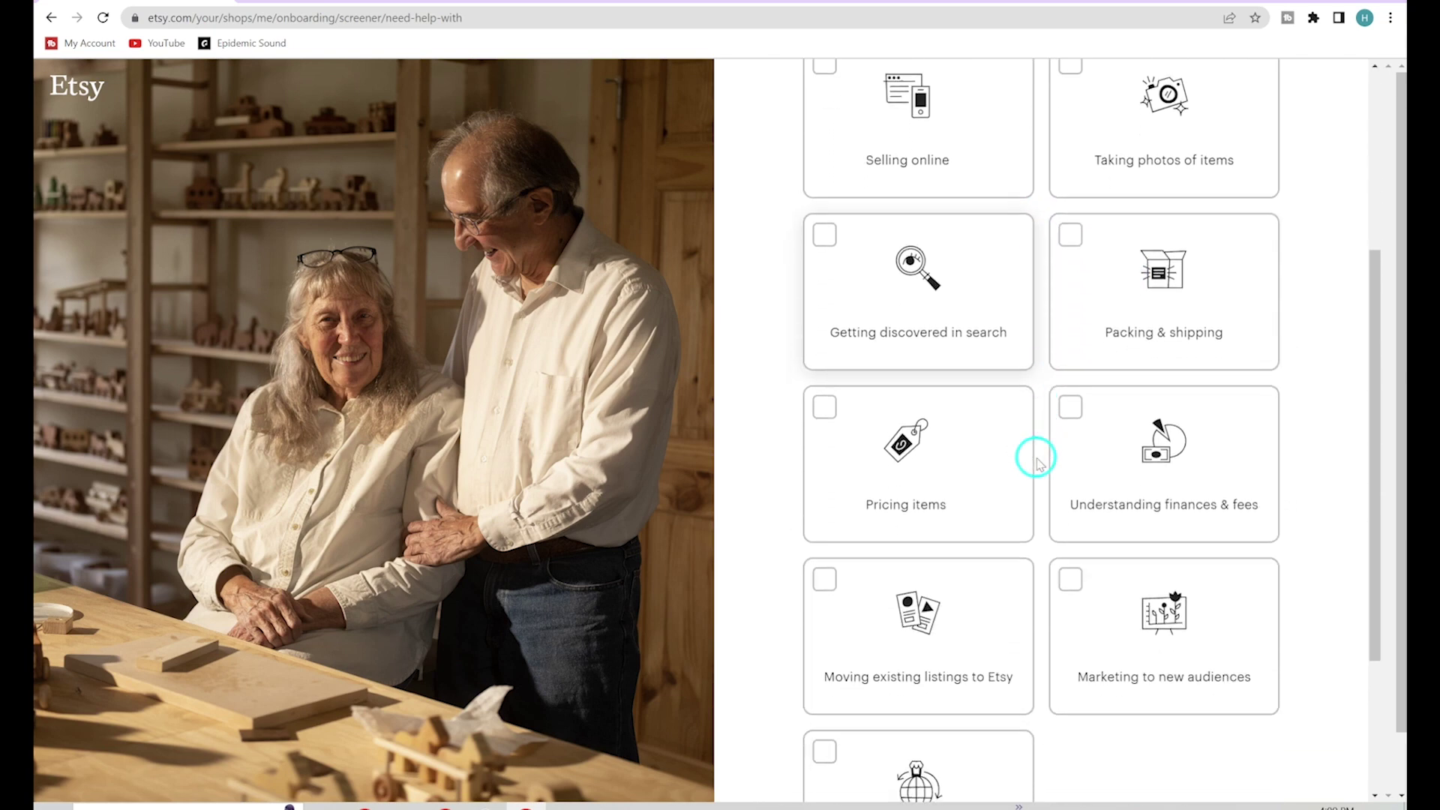
left_click(1108, 733)
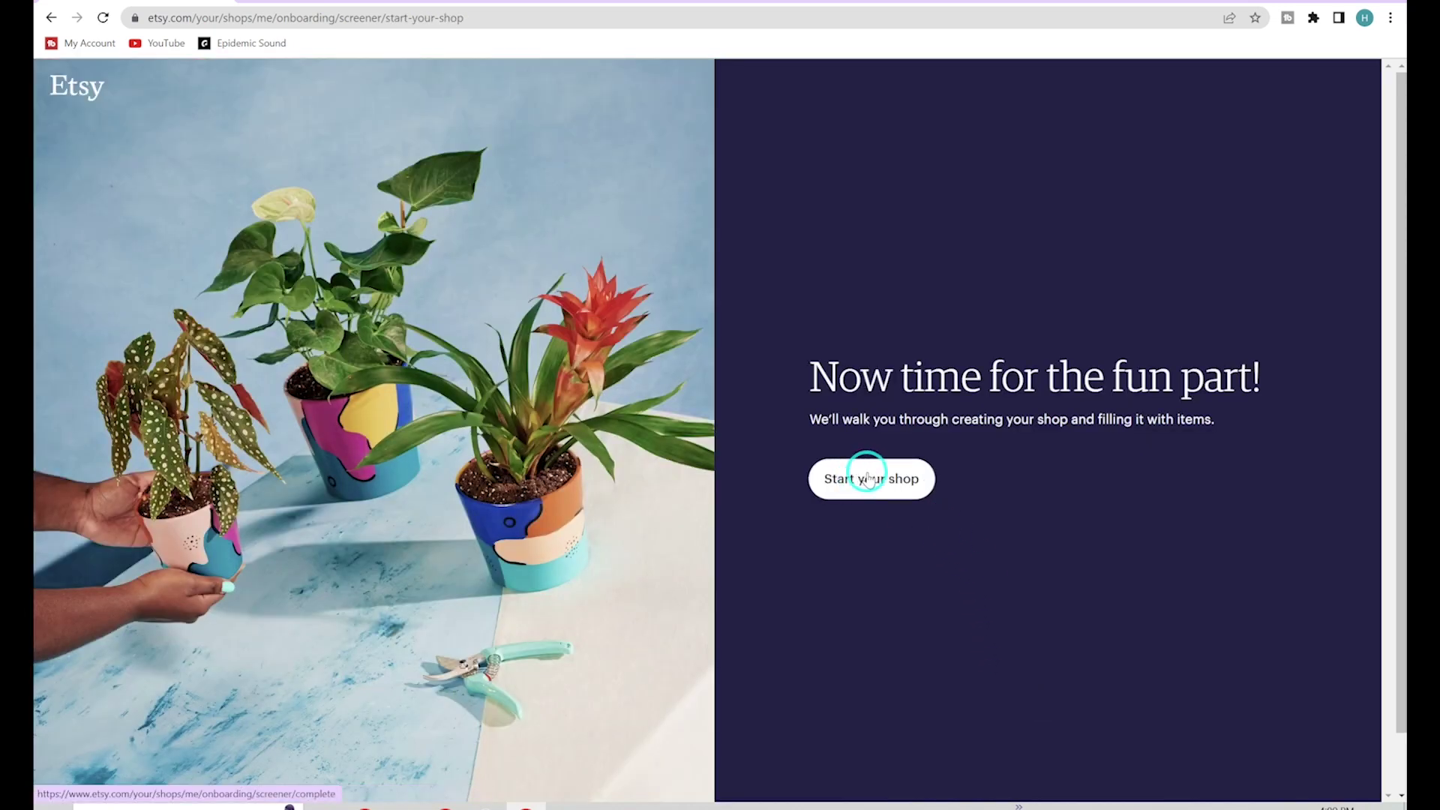
left_click(868, 477)
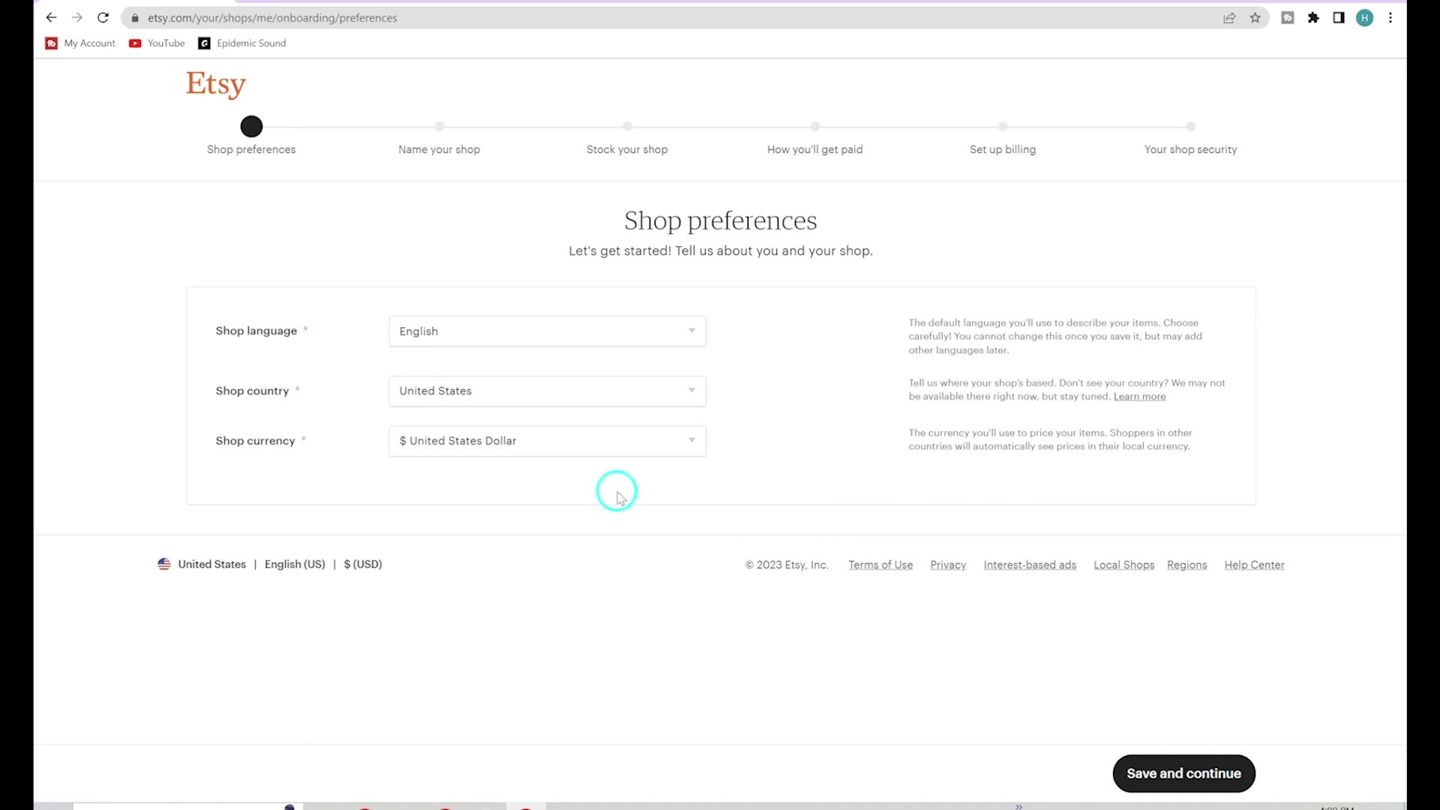
left_click(1171, 768)
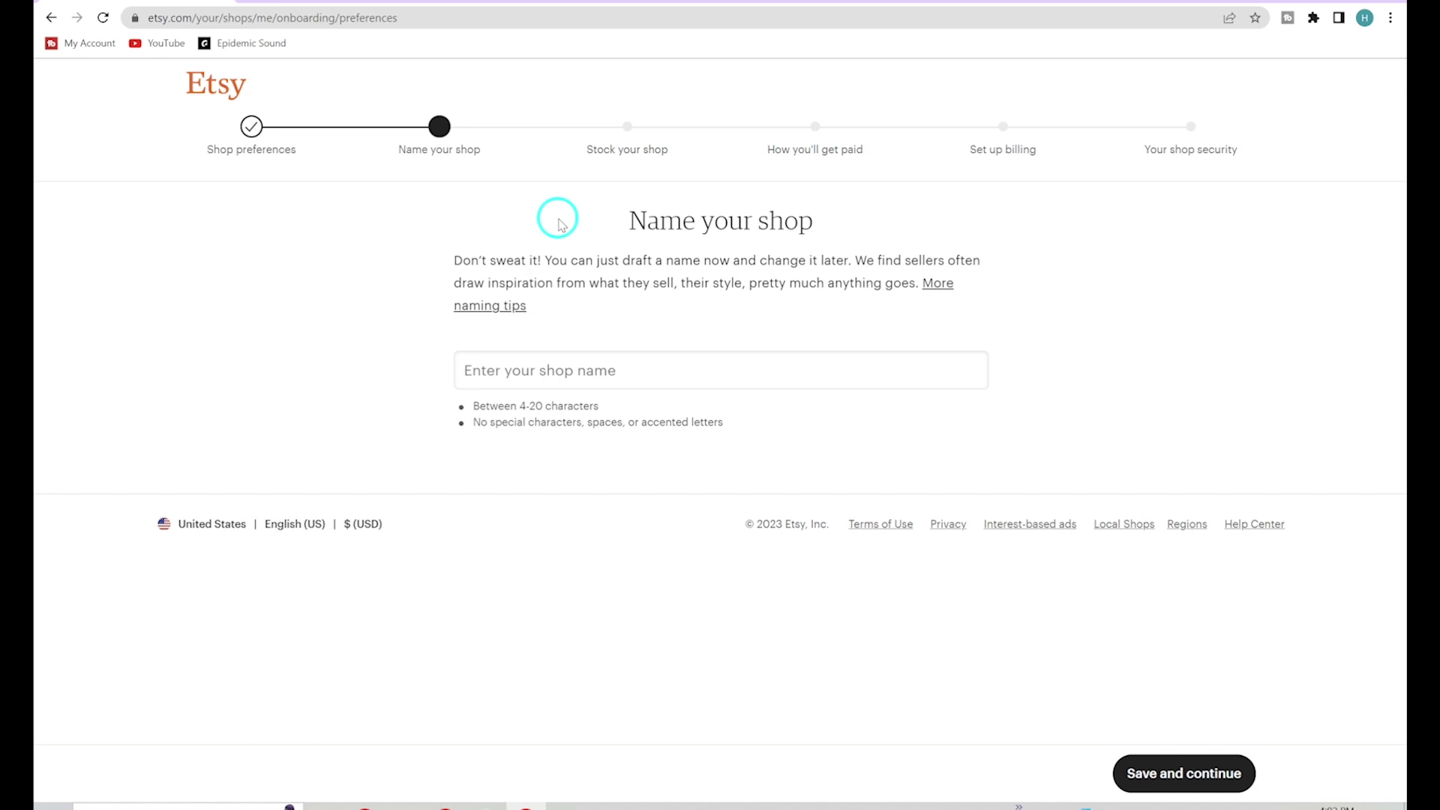
Name the shop with the owner's first and middle names followed by "test", without spaces, and save it.
left_click(677, 356)
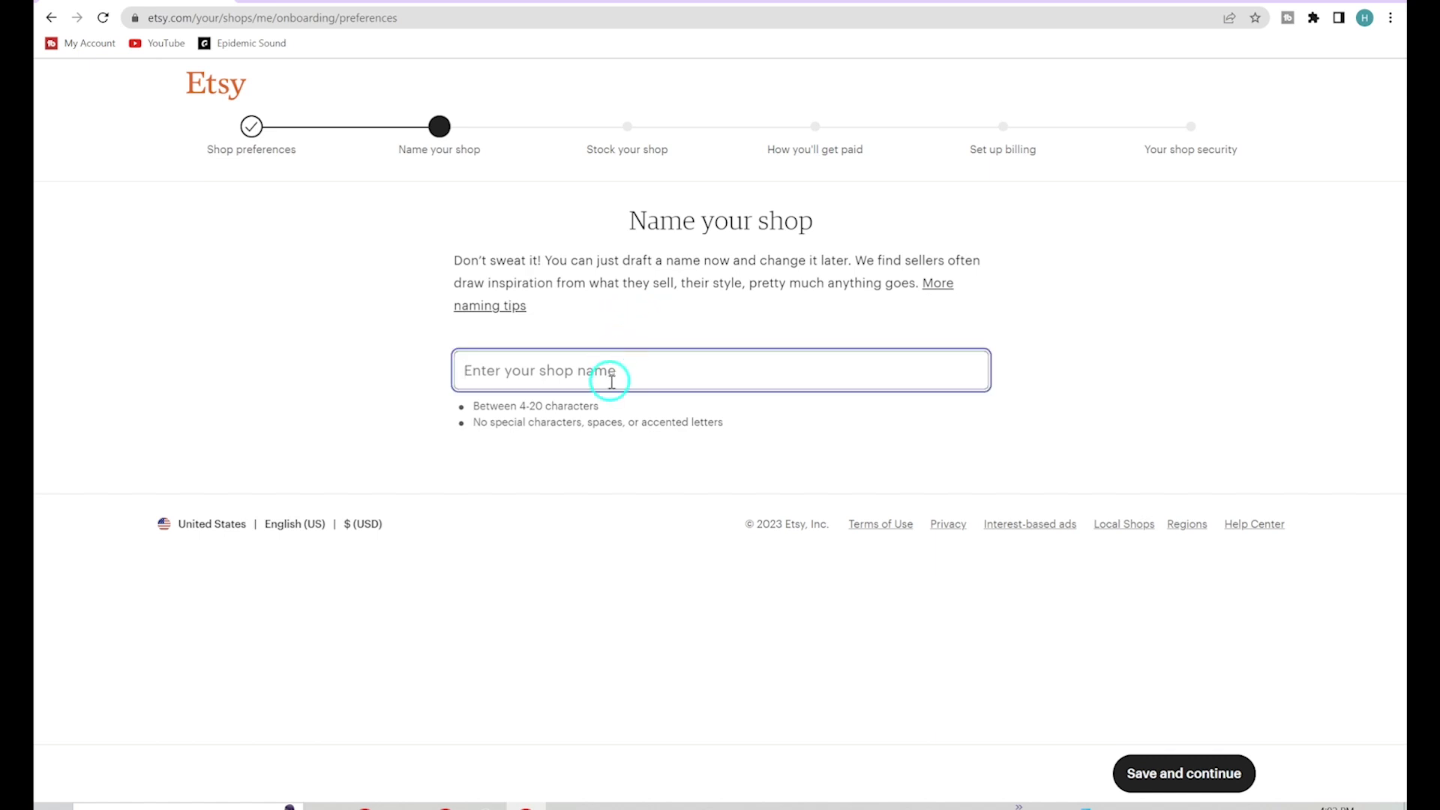
key("BackSpace")
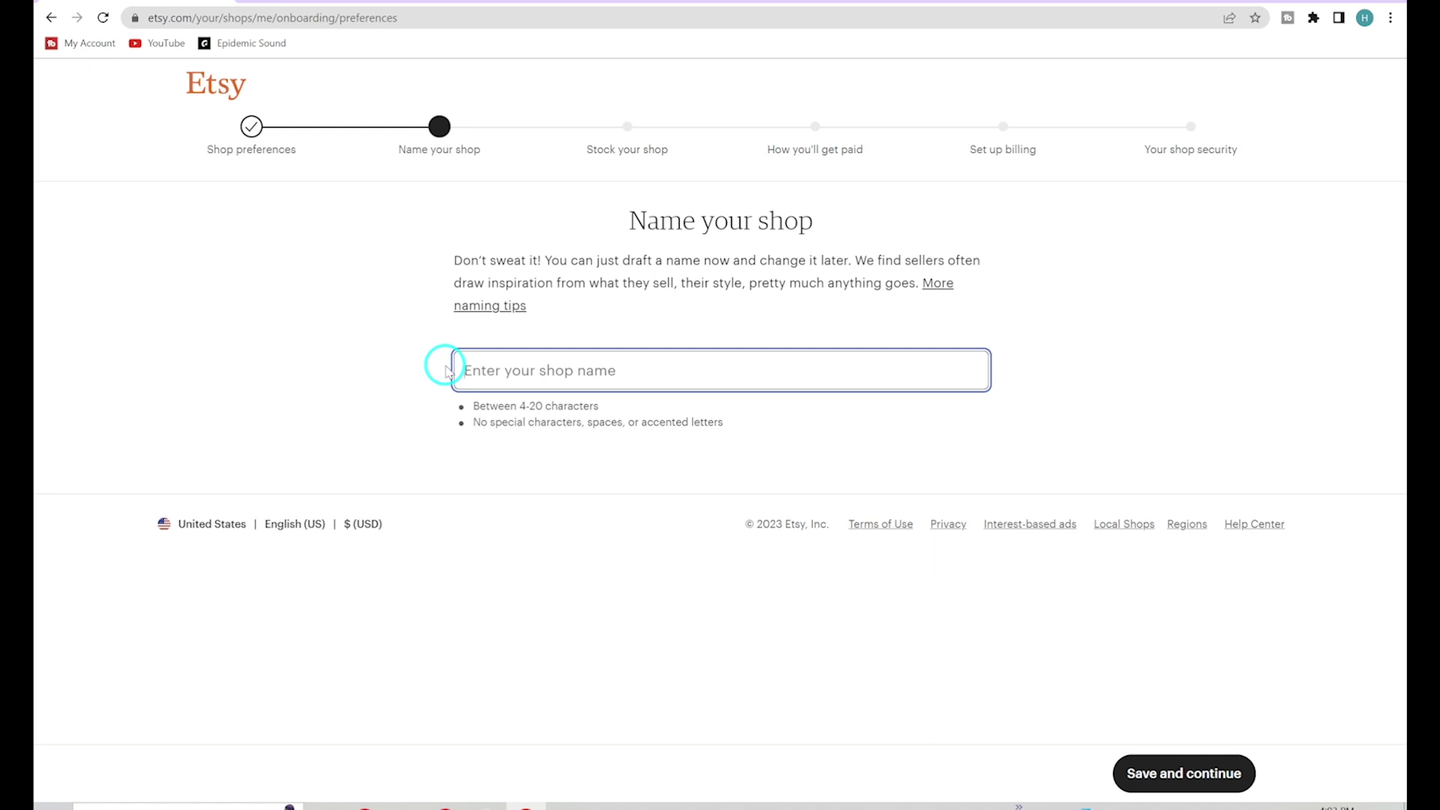
type("heatheri")
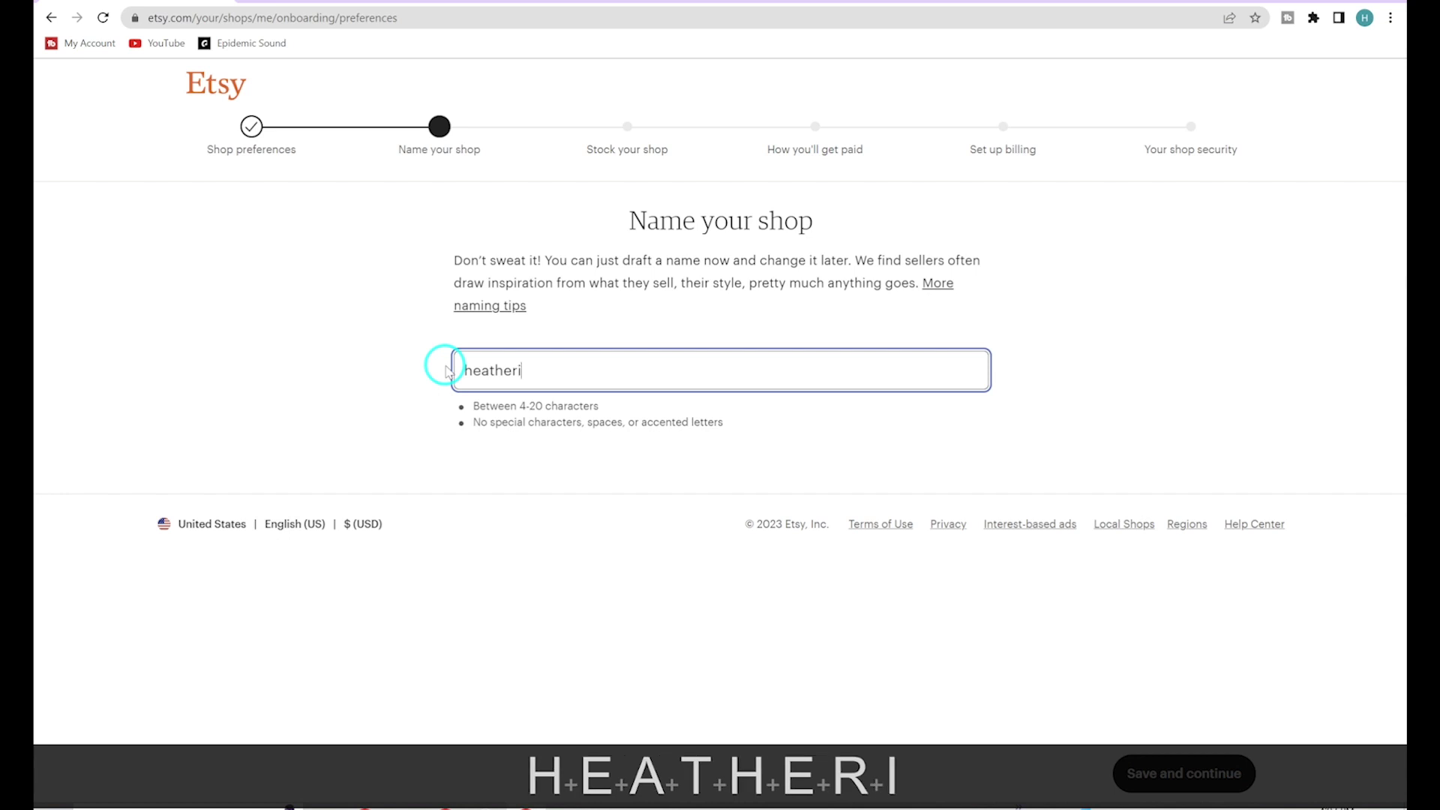
key("BackSpace")
type("michellet")
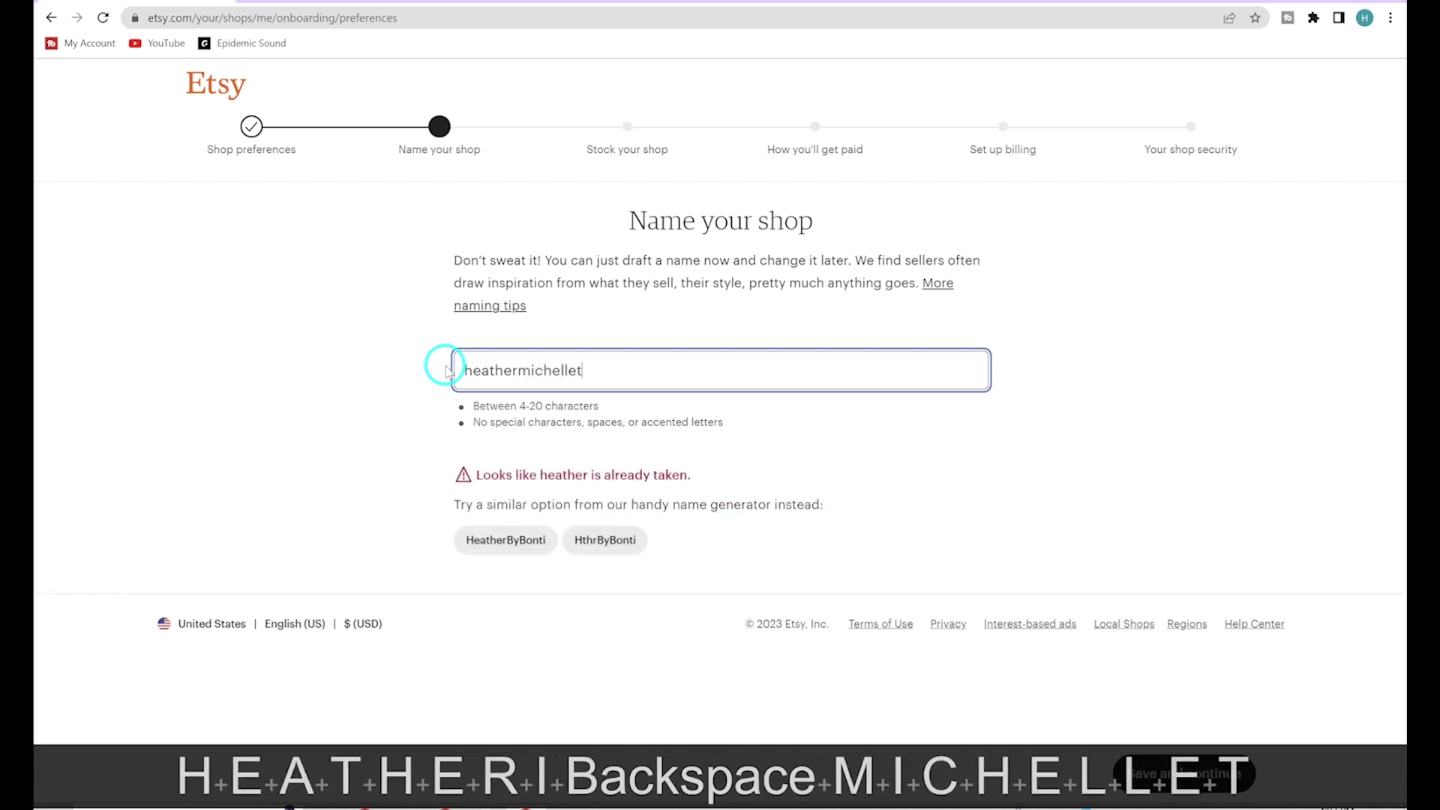
type("esting")
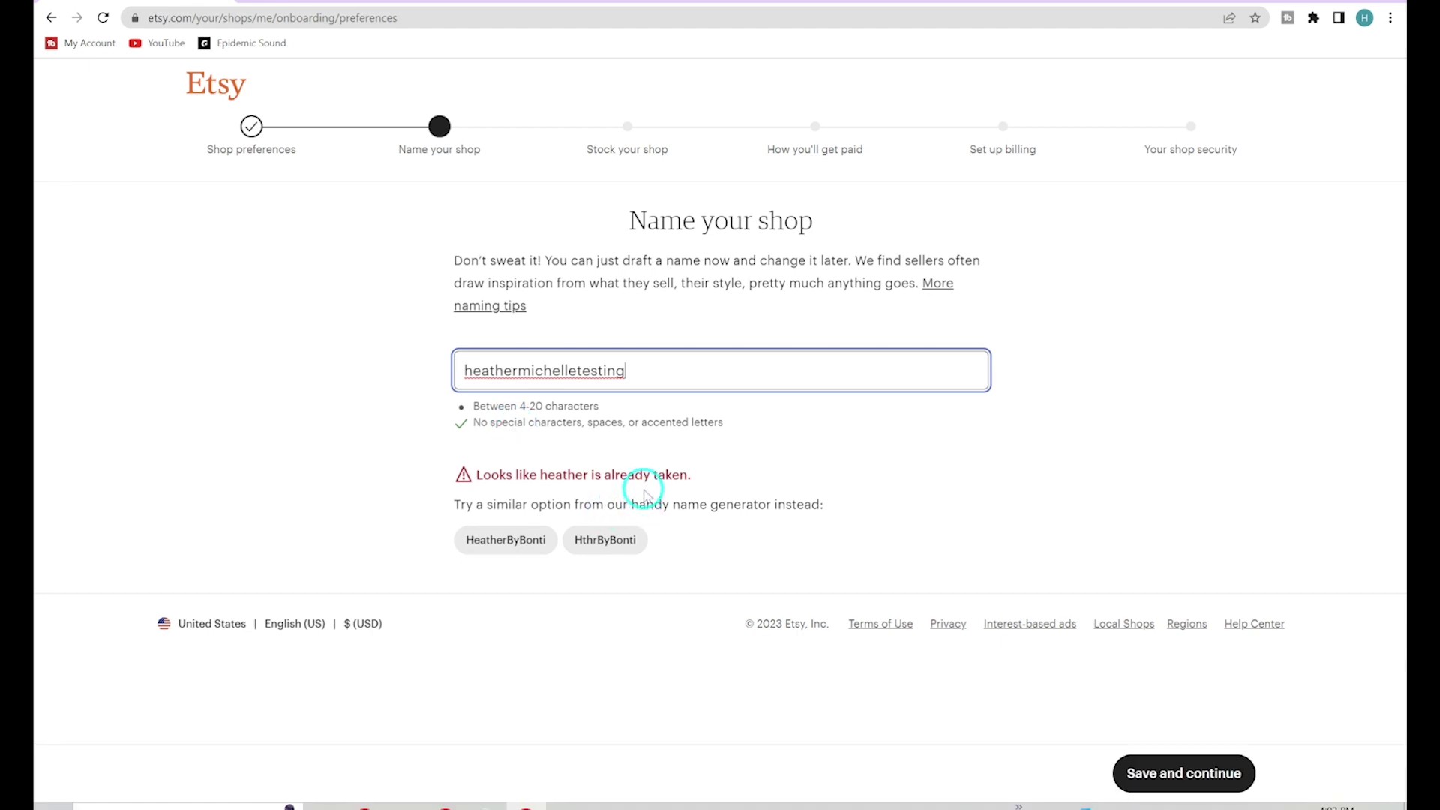
key("BackSpace")
key("BackSpace")
key("BackSpace")
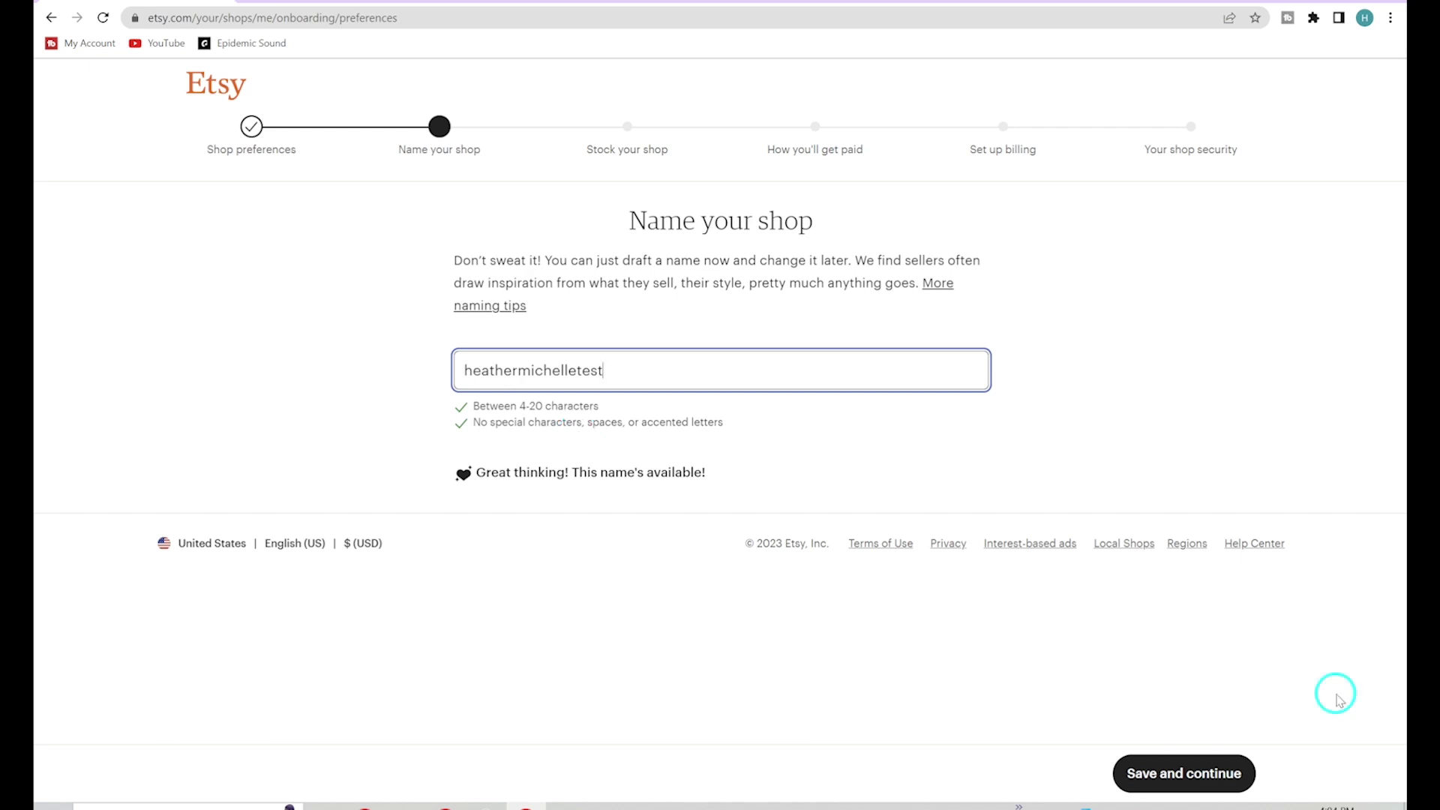
left_click(1194, 777)
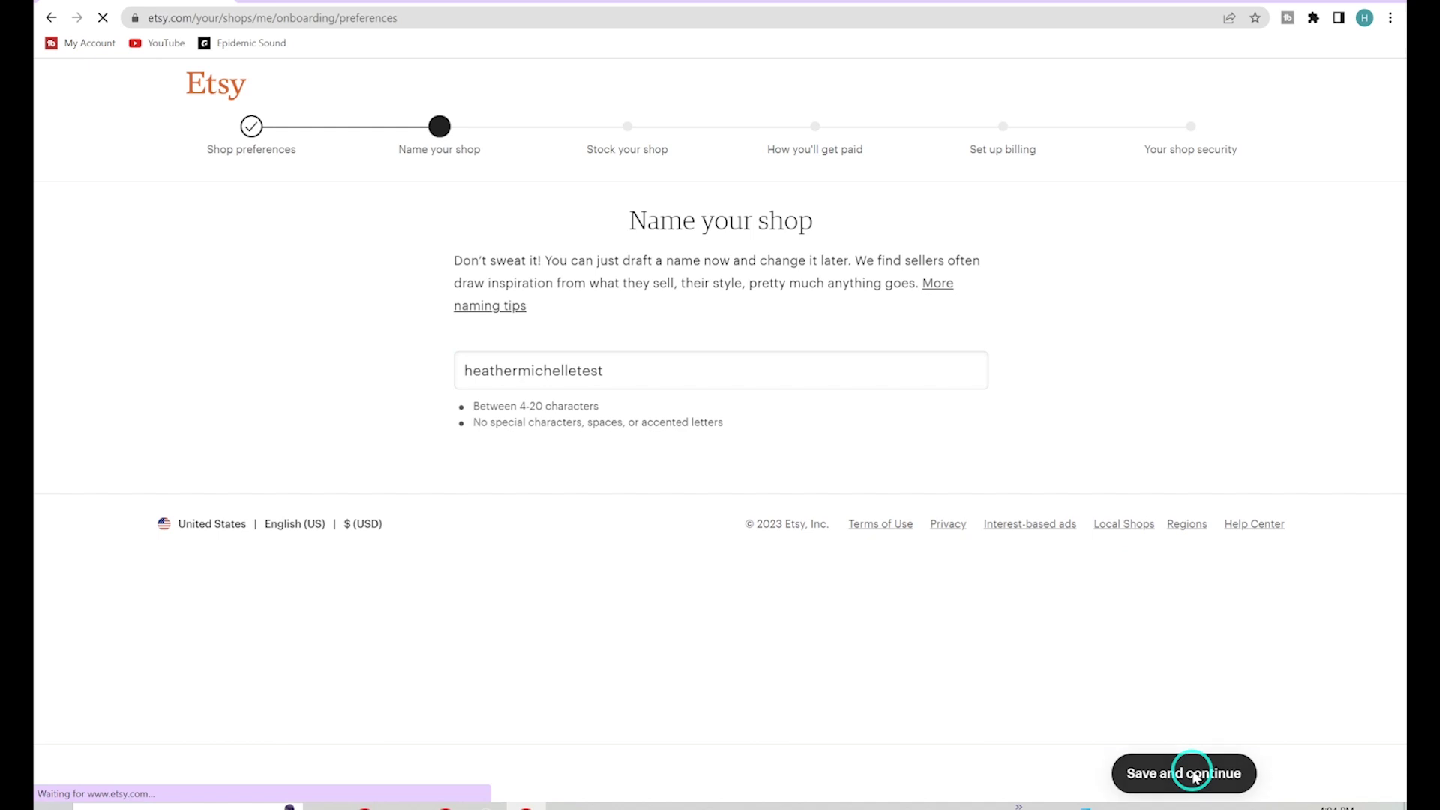
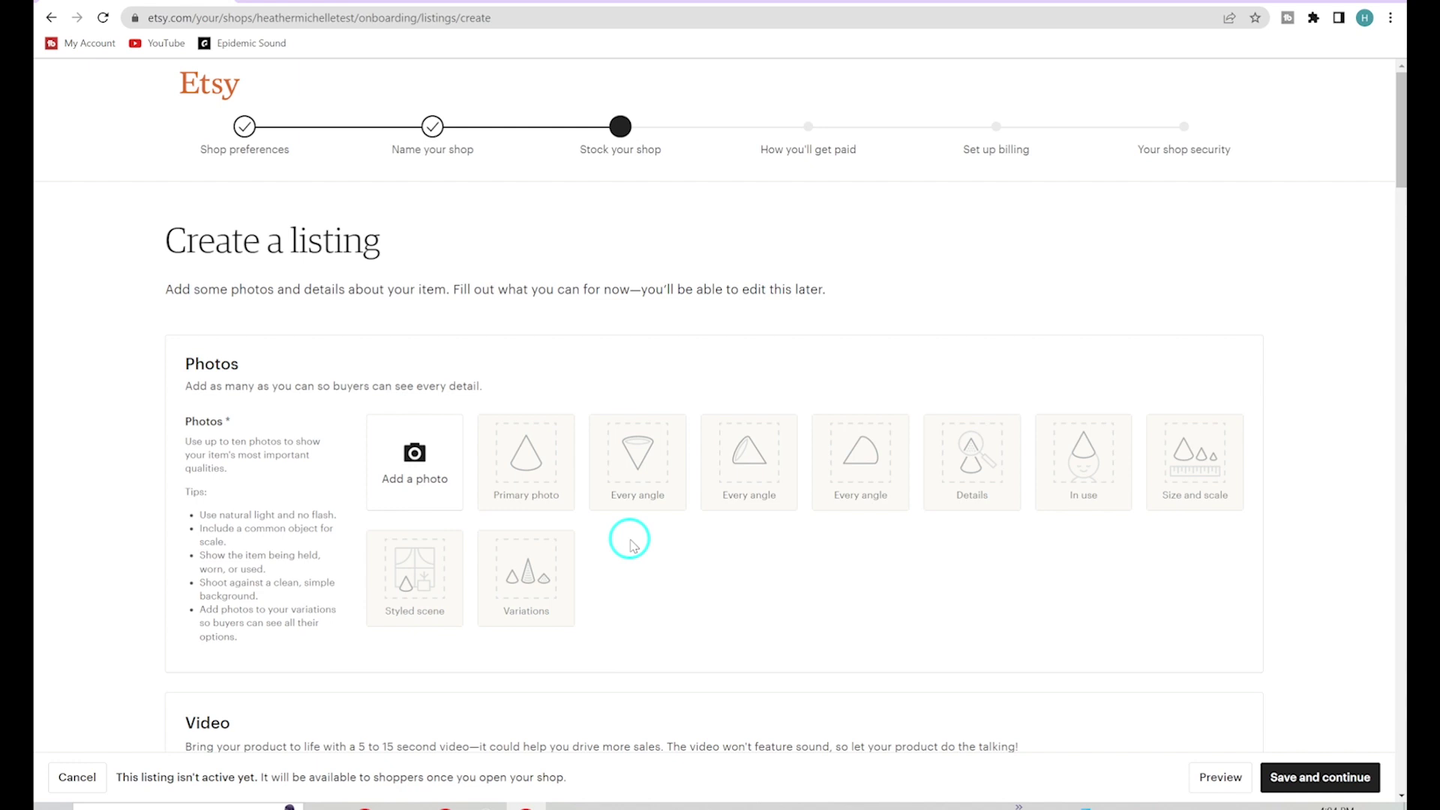
Add the photos Bright Headers pic 1, Bright Headers pic 2 and Bright Headers pic 3 to the new listing.
scroll(631, 545, "down", 2)
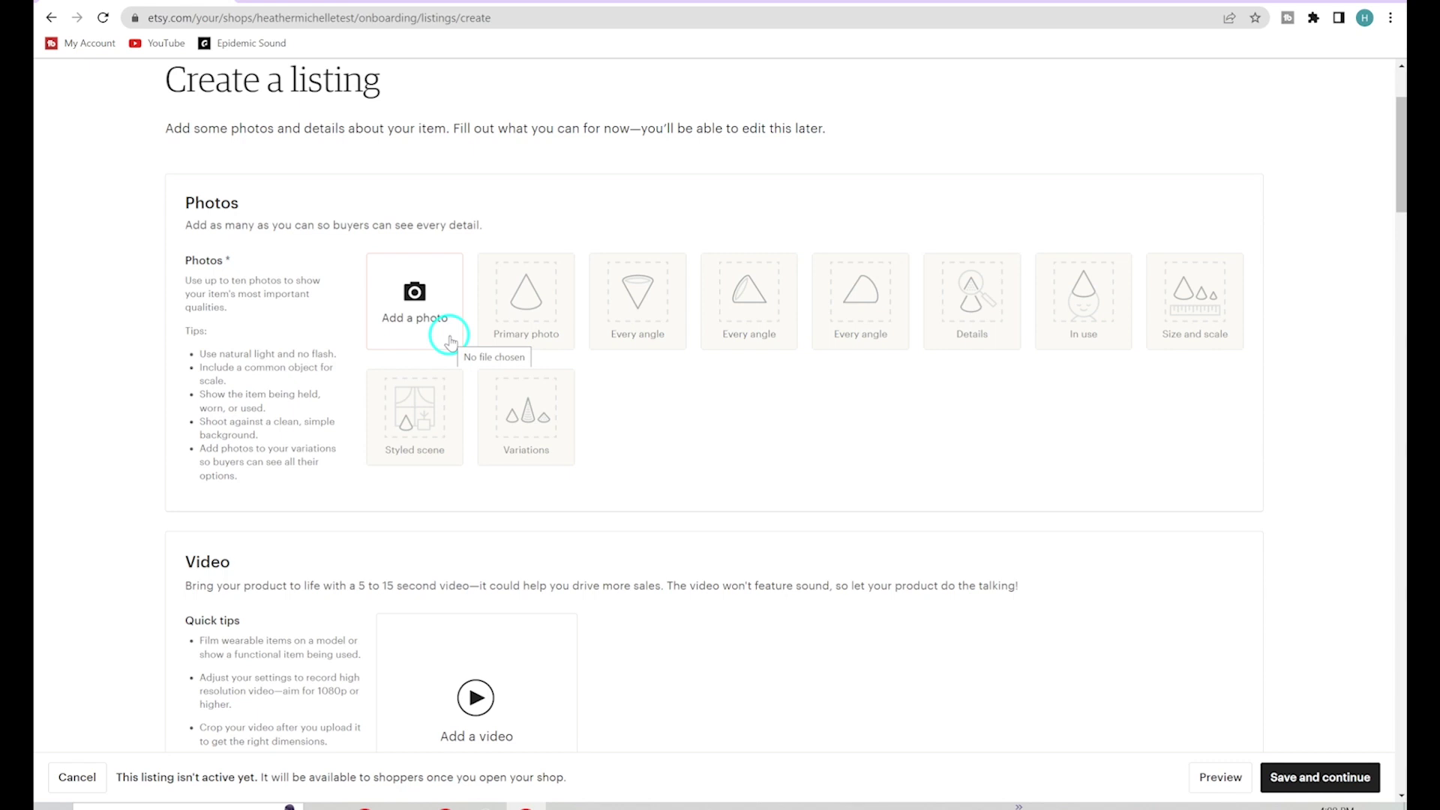
left_click(411, 300)
left_click(440, 293)
left_click(461, 387)
key("space")
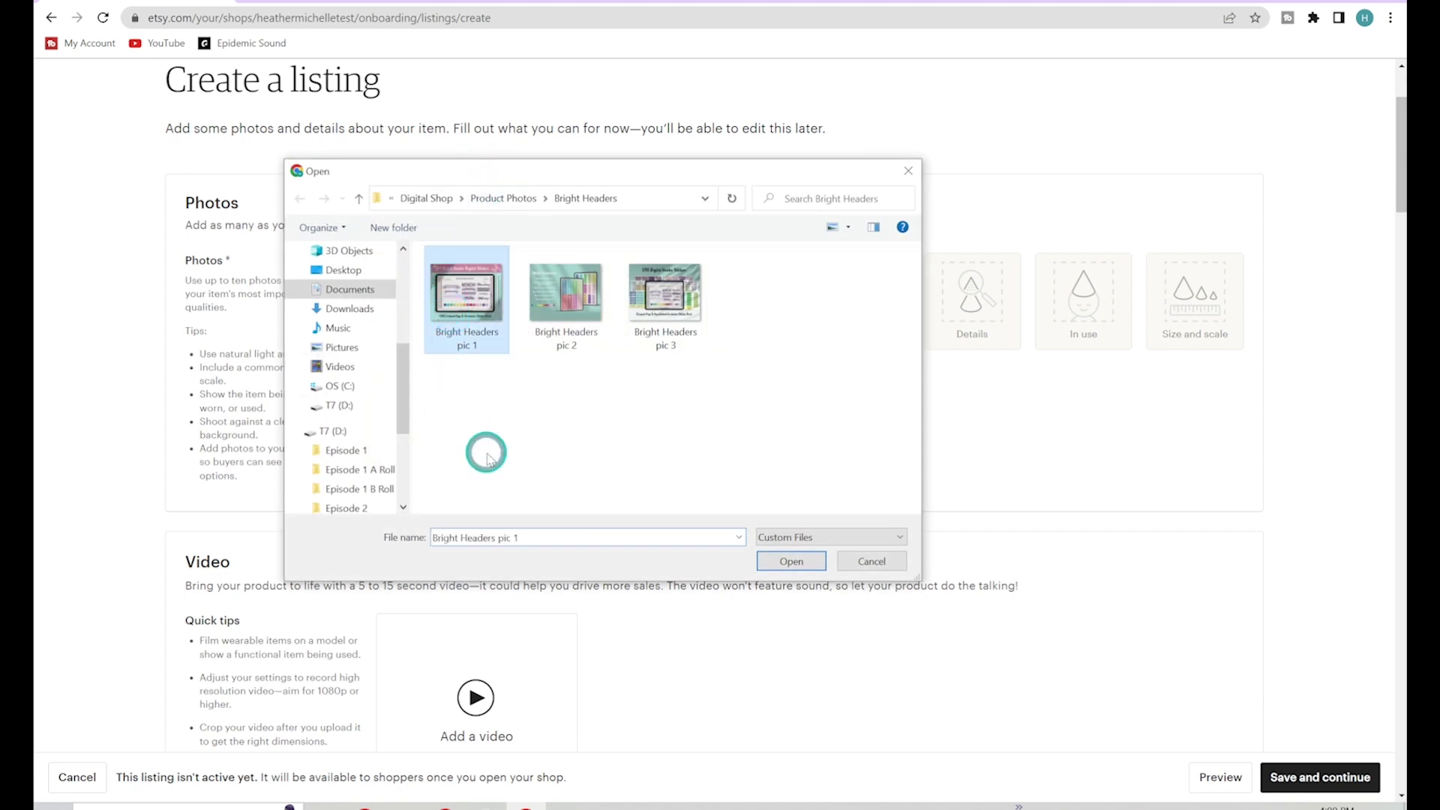
left_click_drag(480, 403, 703, 285)
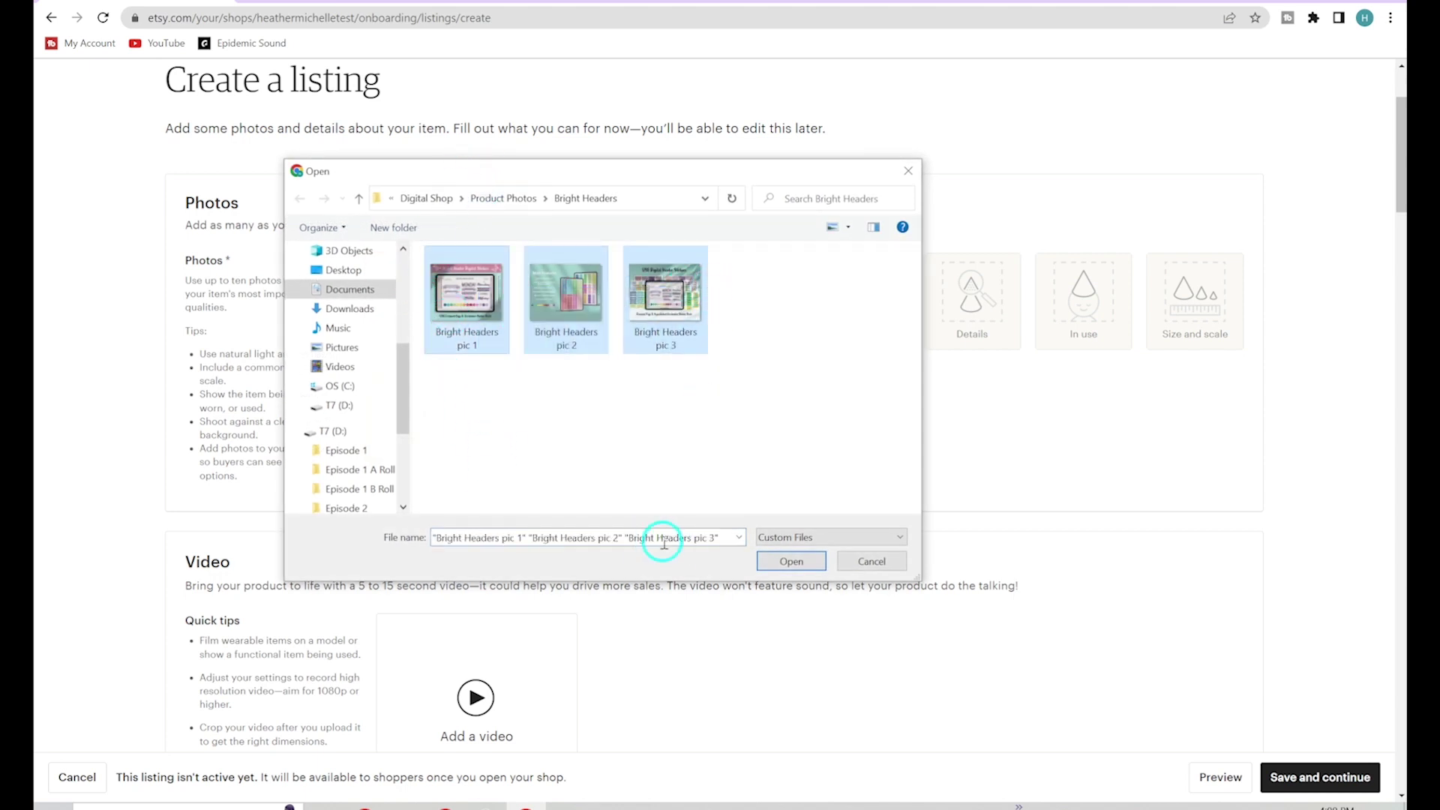
left_click(794, 564)
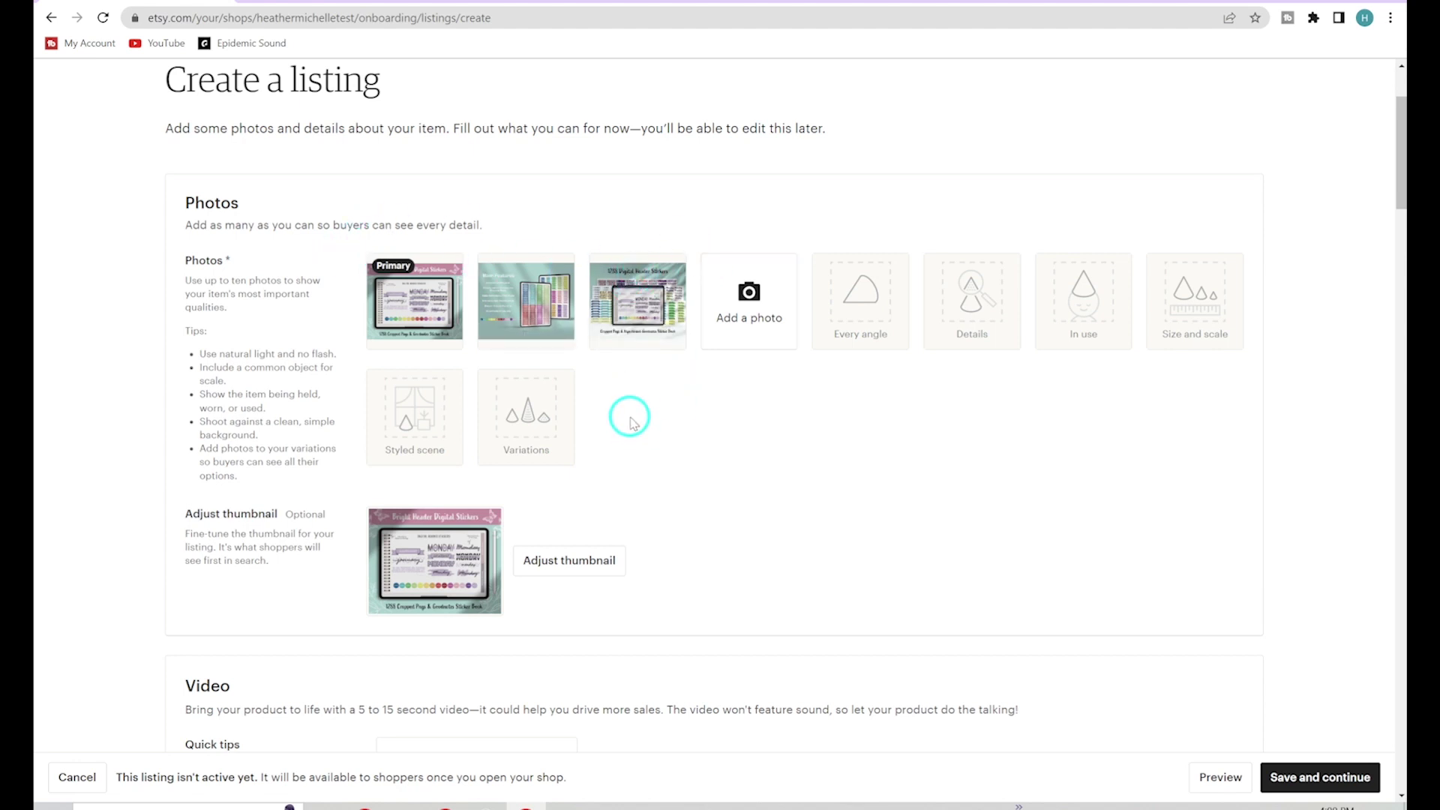
Try out reordering the three listing photos, moving the third one to the front and restoring the original order.
left_click_drag(637, 300, 398, 294)
left_click_drag(549, 289, 411, 288)
left_click_drag(638, 292, 512, 289)
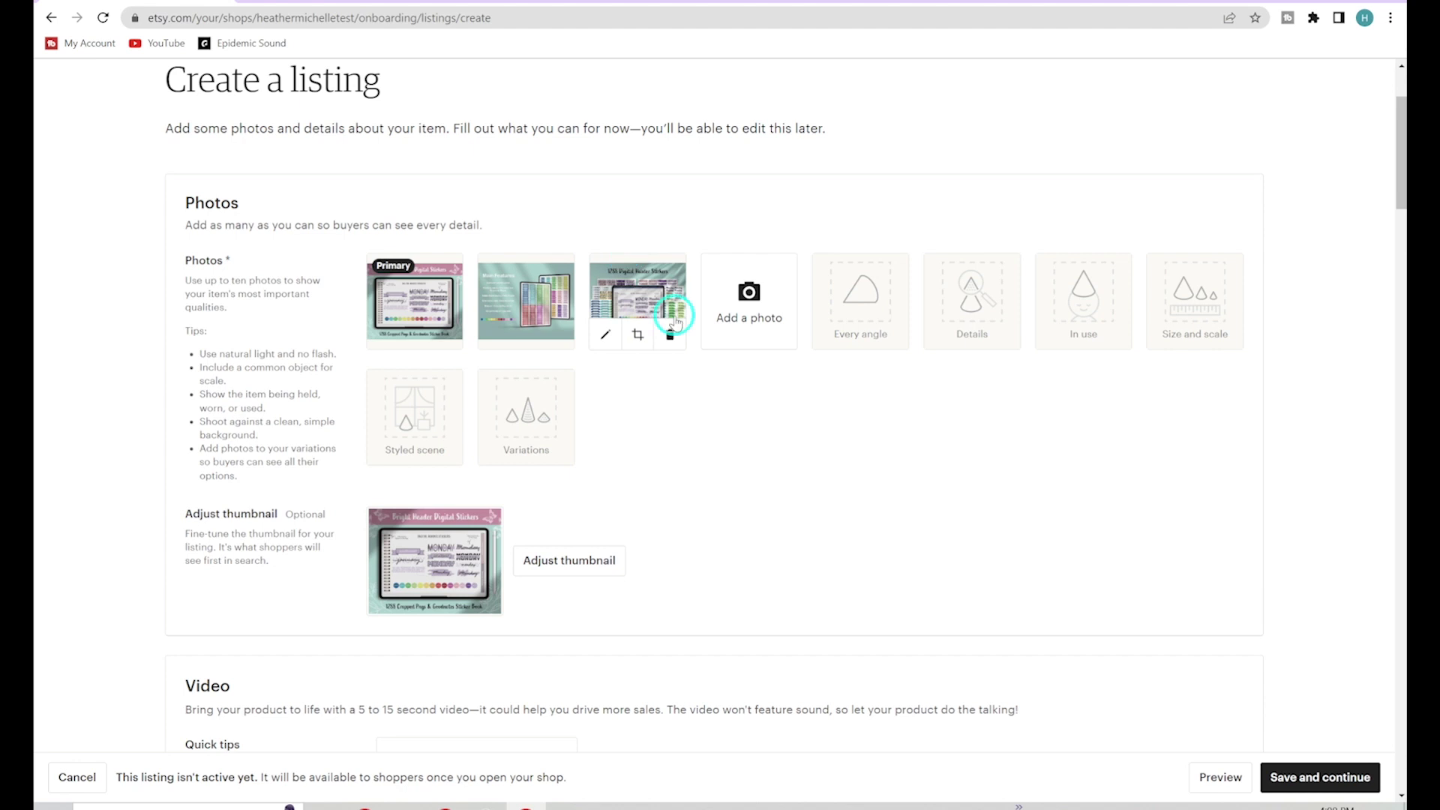
Try out zooming and repositioning the primary photo's thumbnail, and discard the adjustment.
scroll(673, 384, "down", 4)
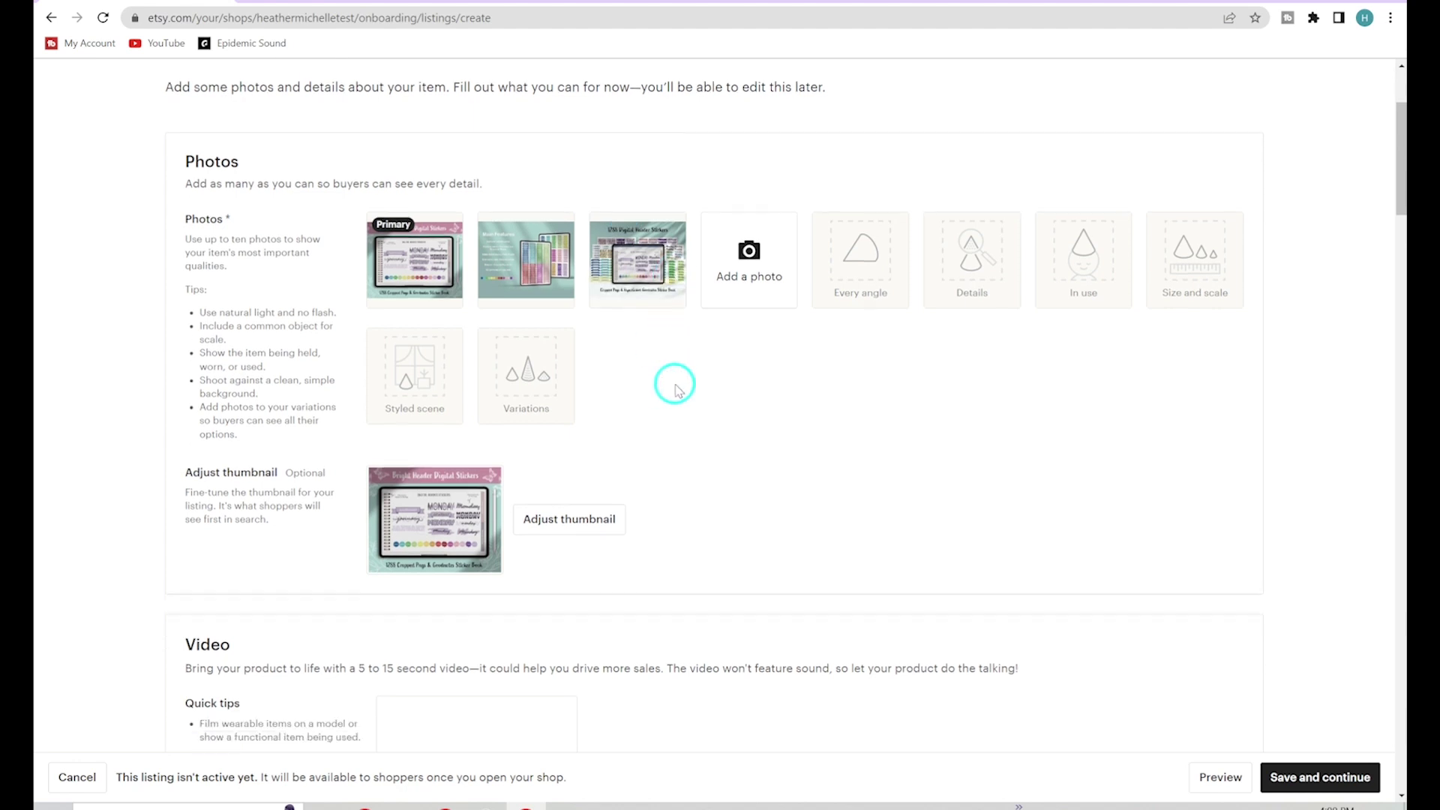
scroll(353, 225, "up", 1)
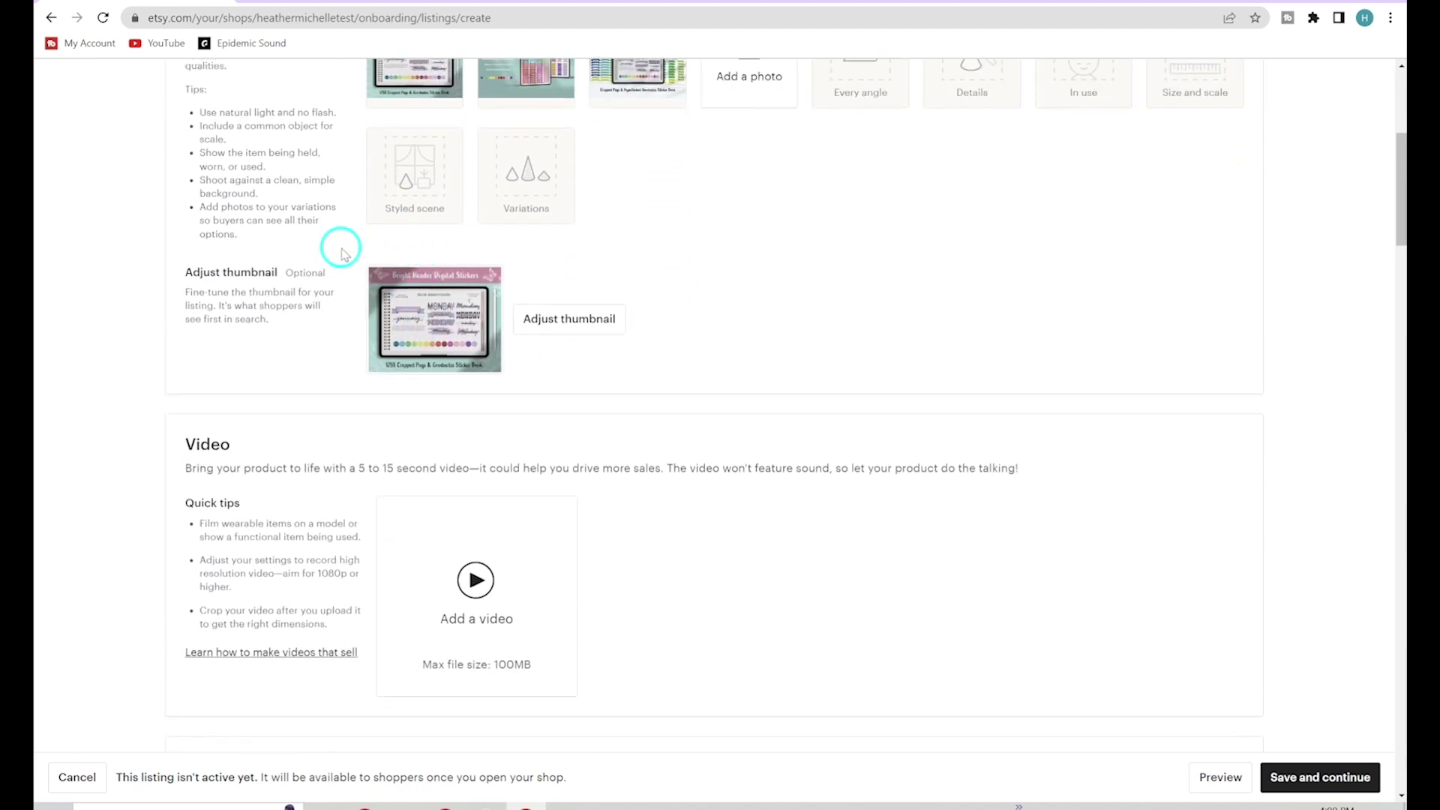
scroll(453, 280, "up", 1)
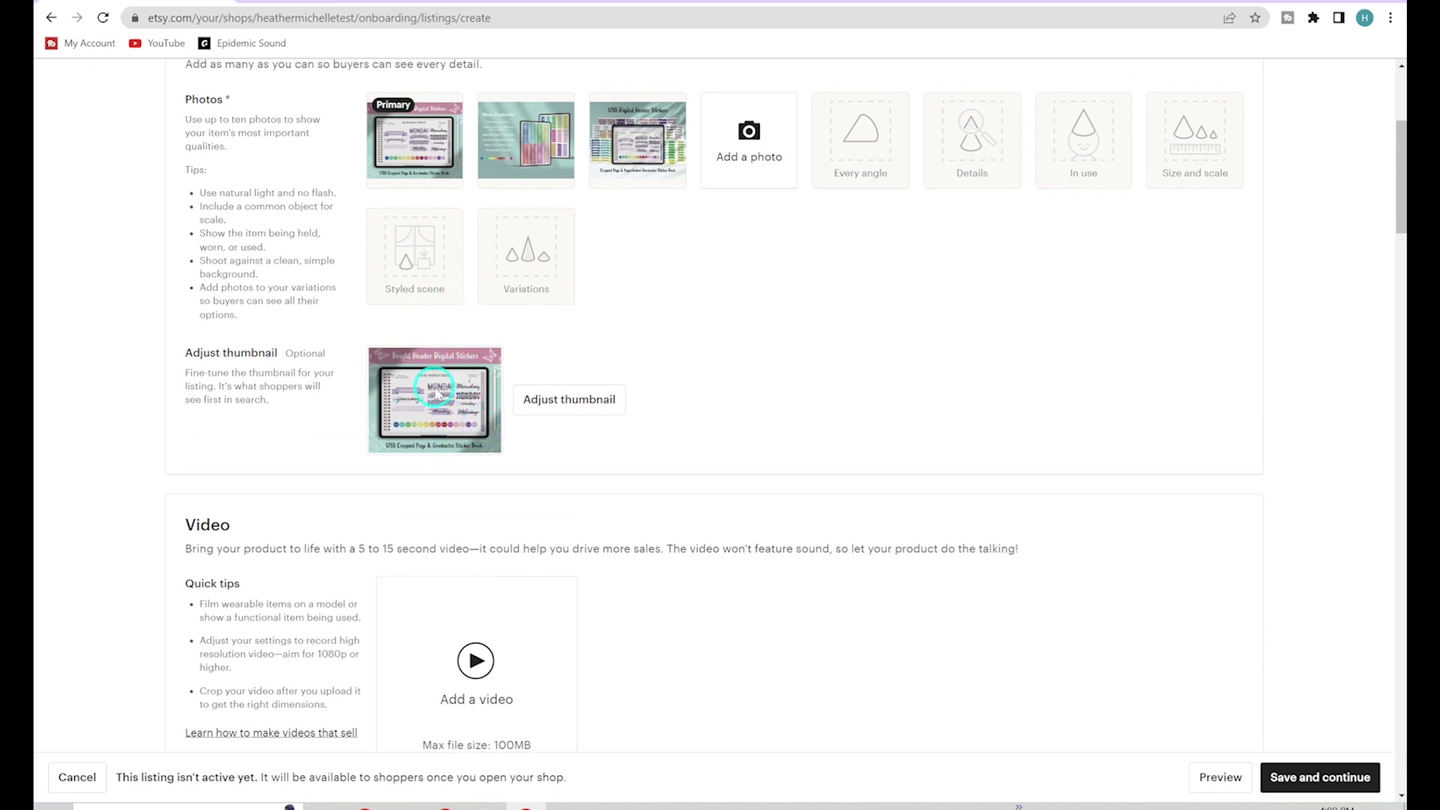
left_click(587, 410)
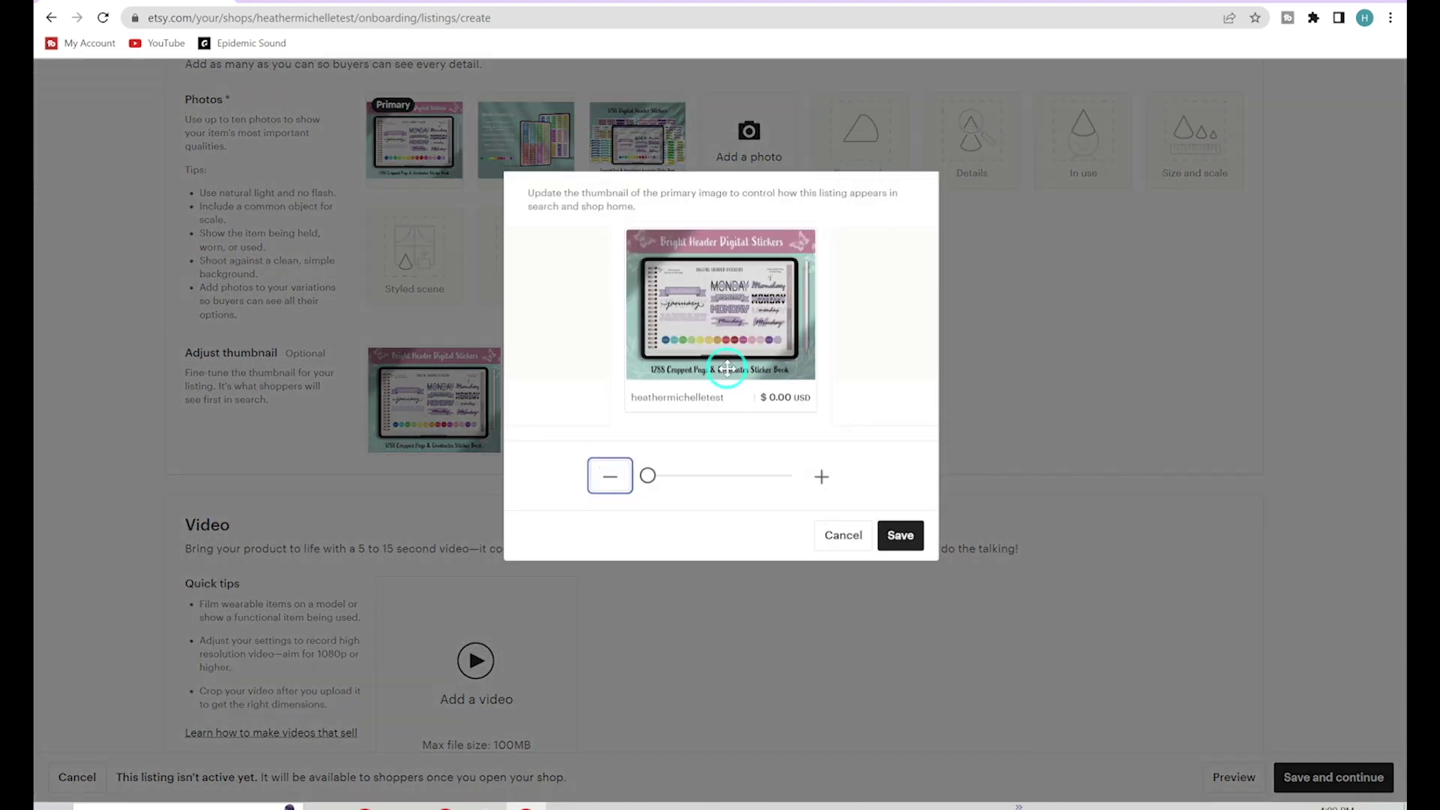
left_click_drag(647, 475, 739, 475)
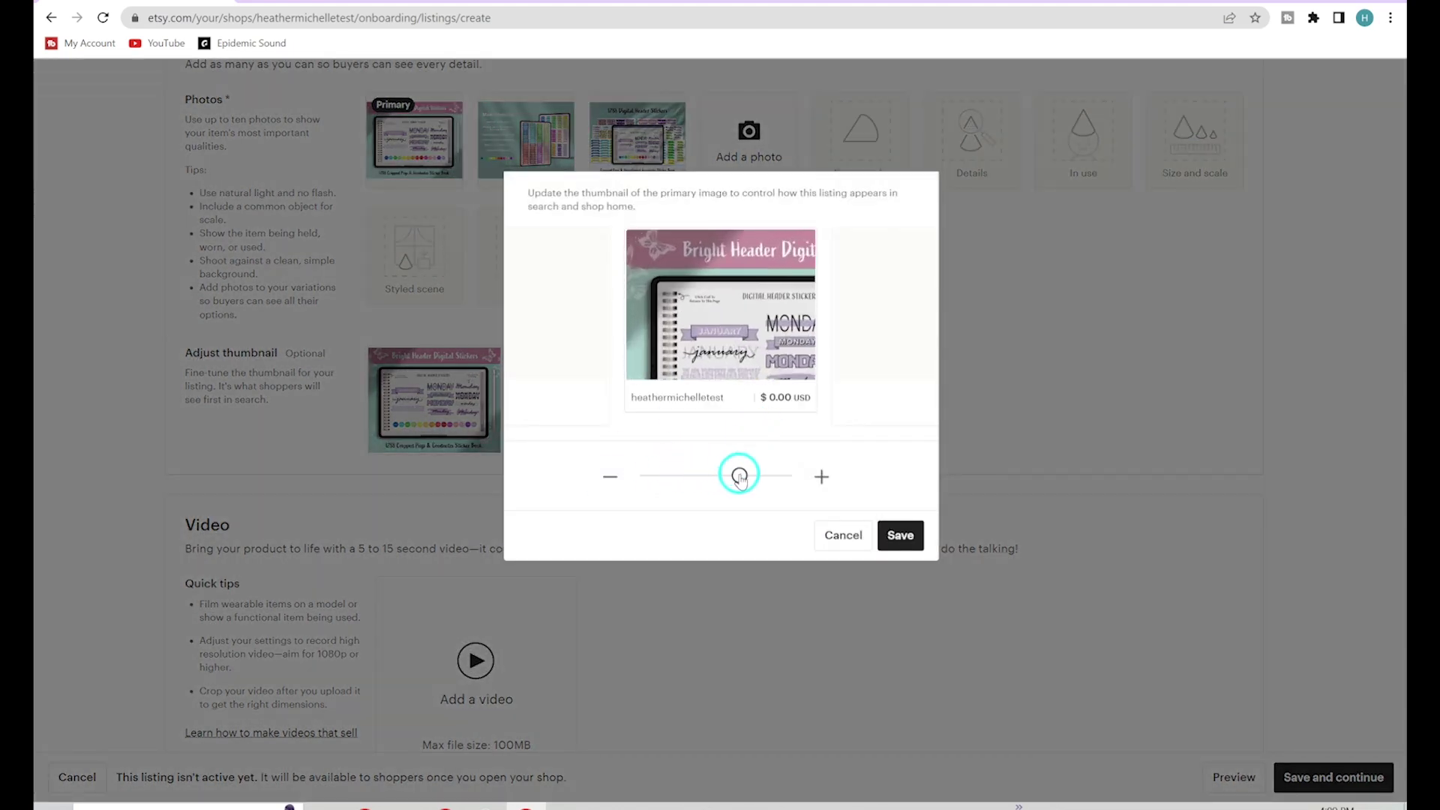
left_click_drag(722, 315, 714, 360)
left_click_drag(740, 475, 699, 475)
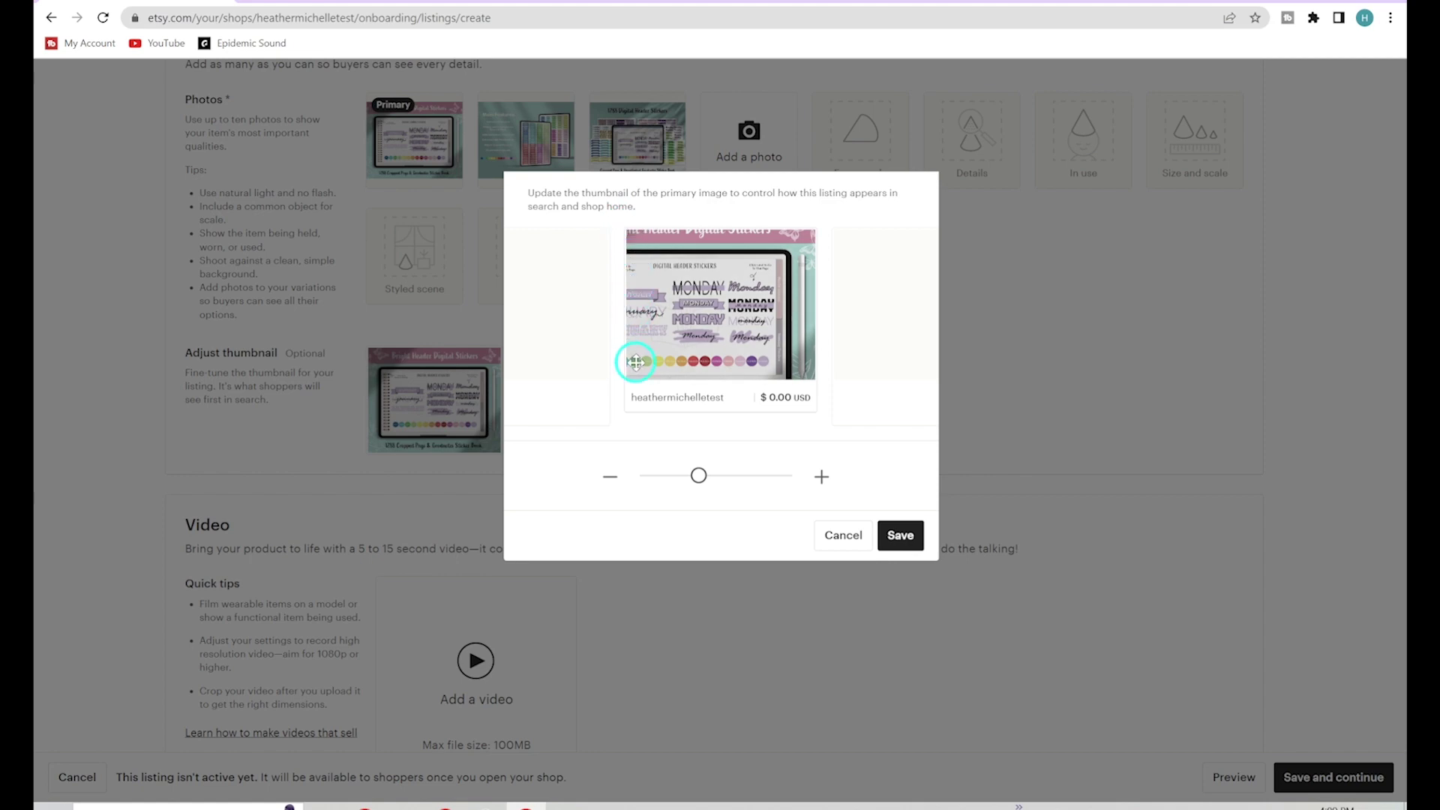
left_click(839, 534)
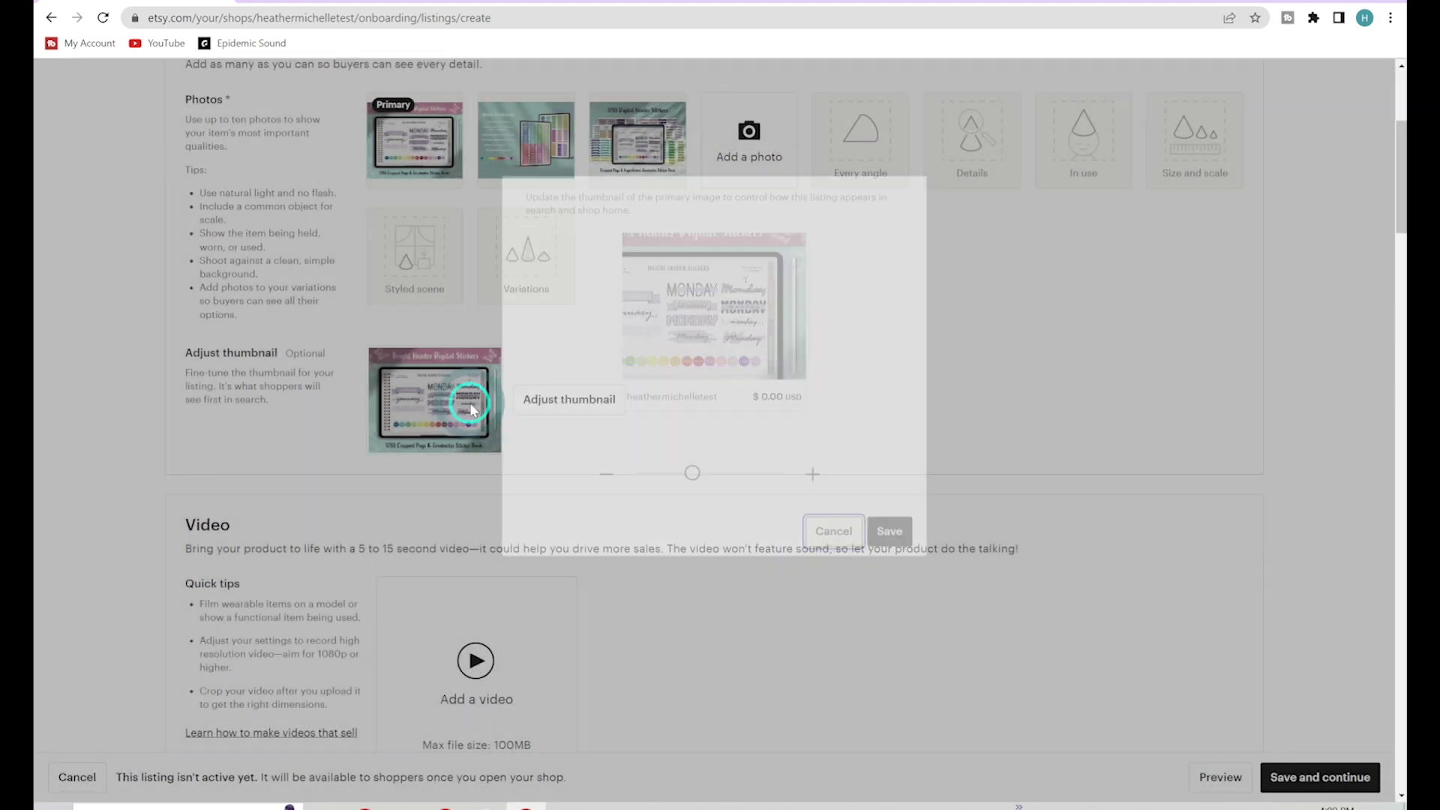
Upload the file Bright Headers Video as the listing's video.
scroll(585, 492, "down", 2)
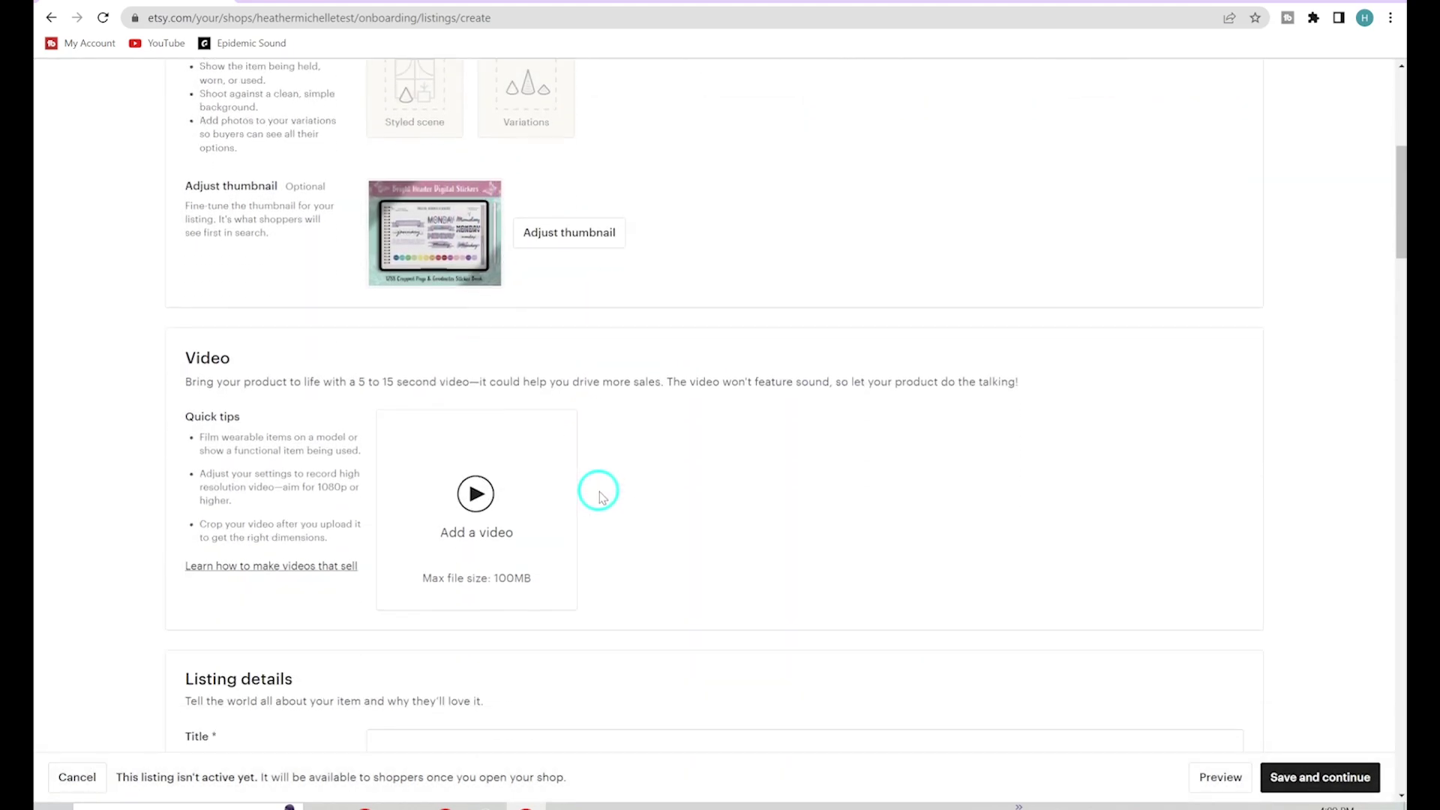
scroll(598, 491, "down", 2)
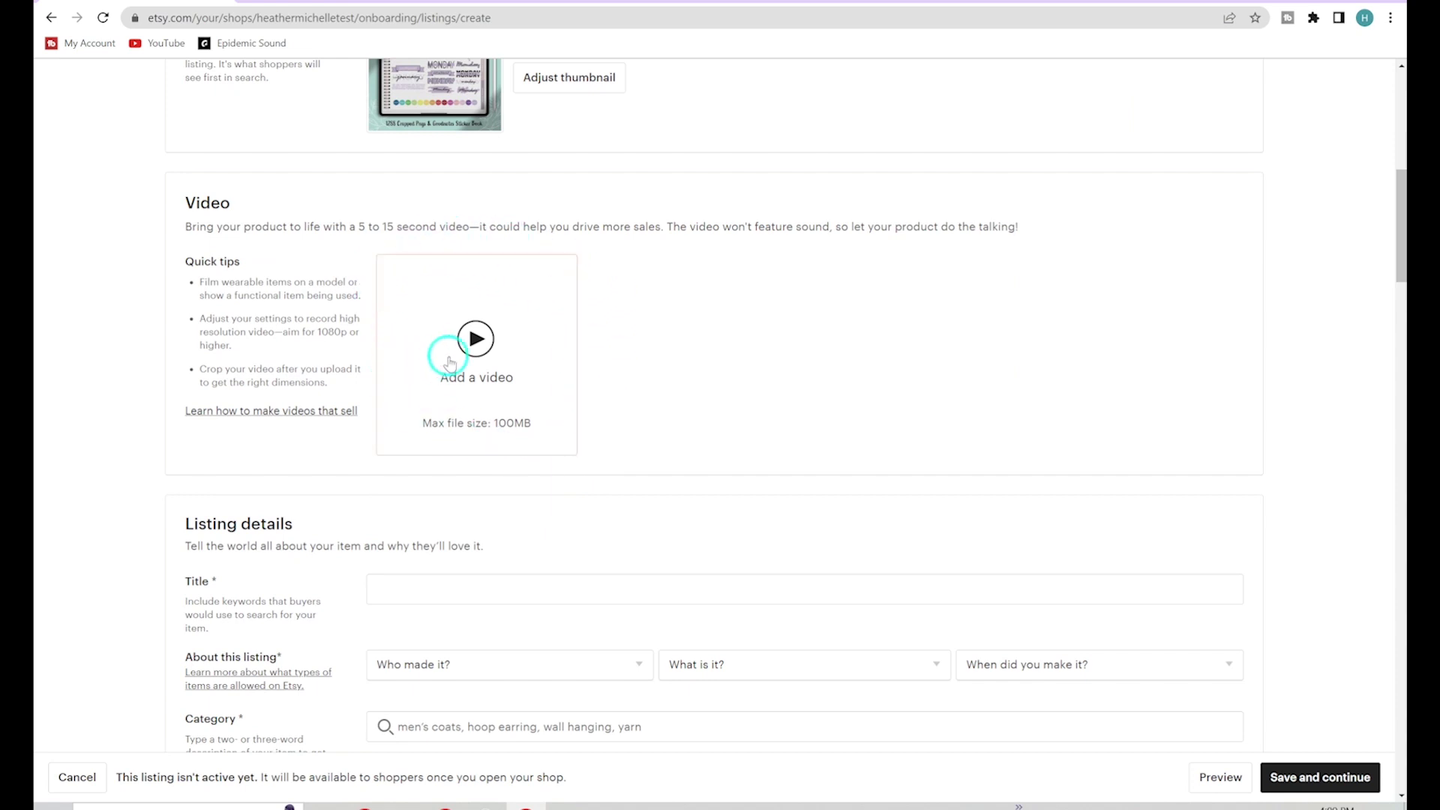
left_click(476, 349)
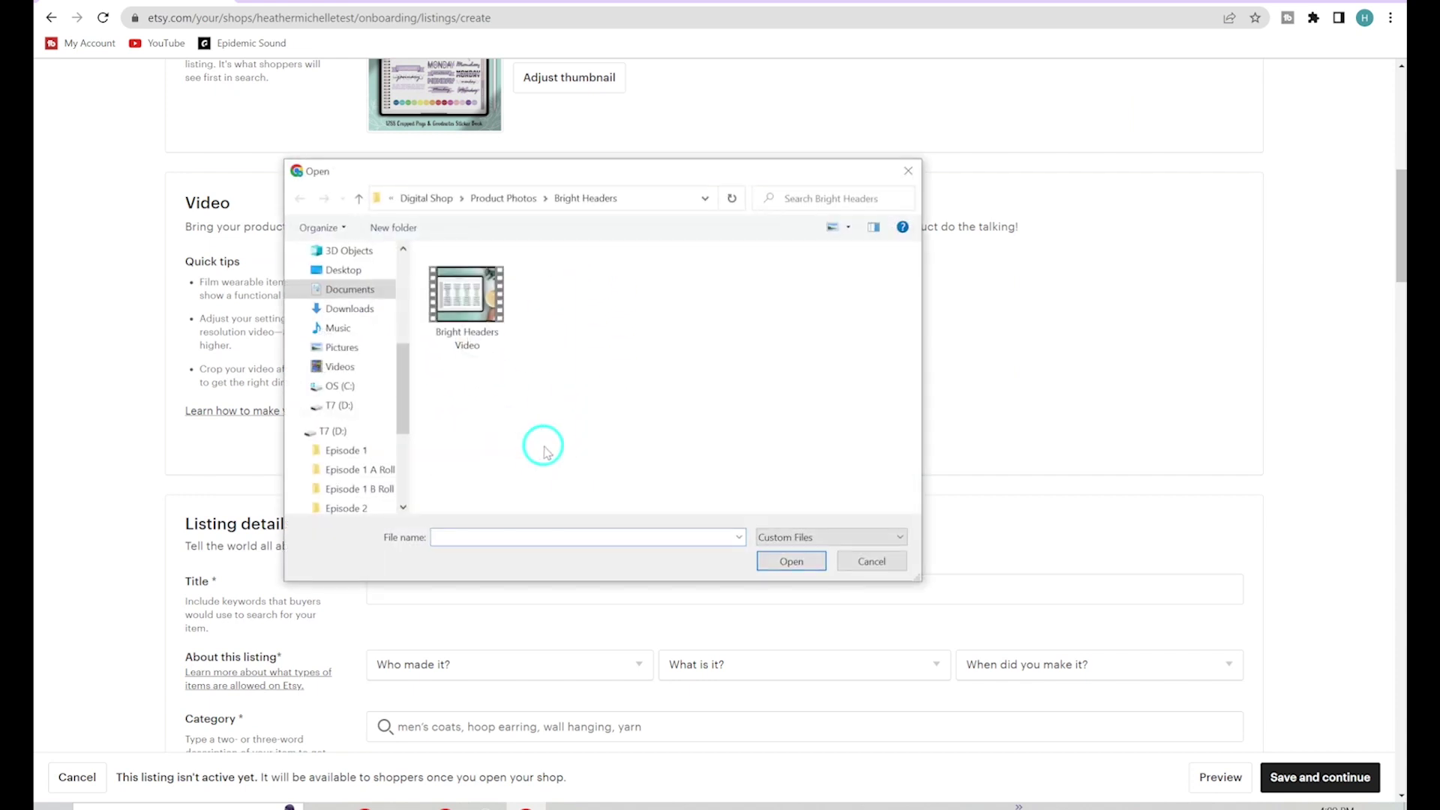
key("Down")
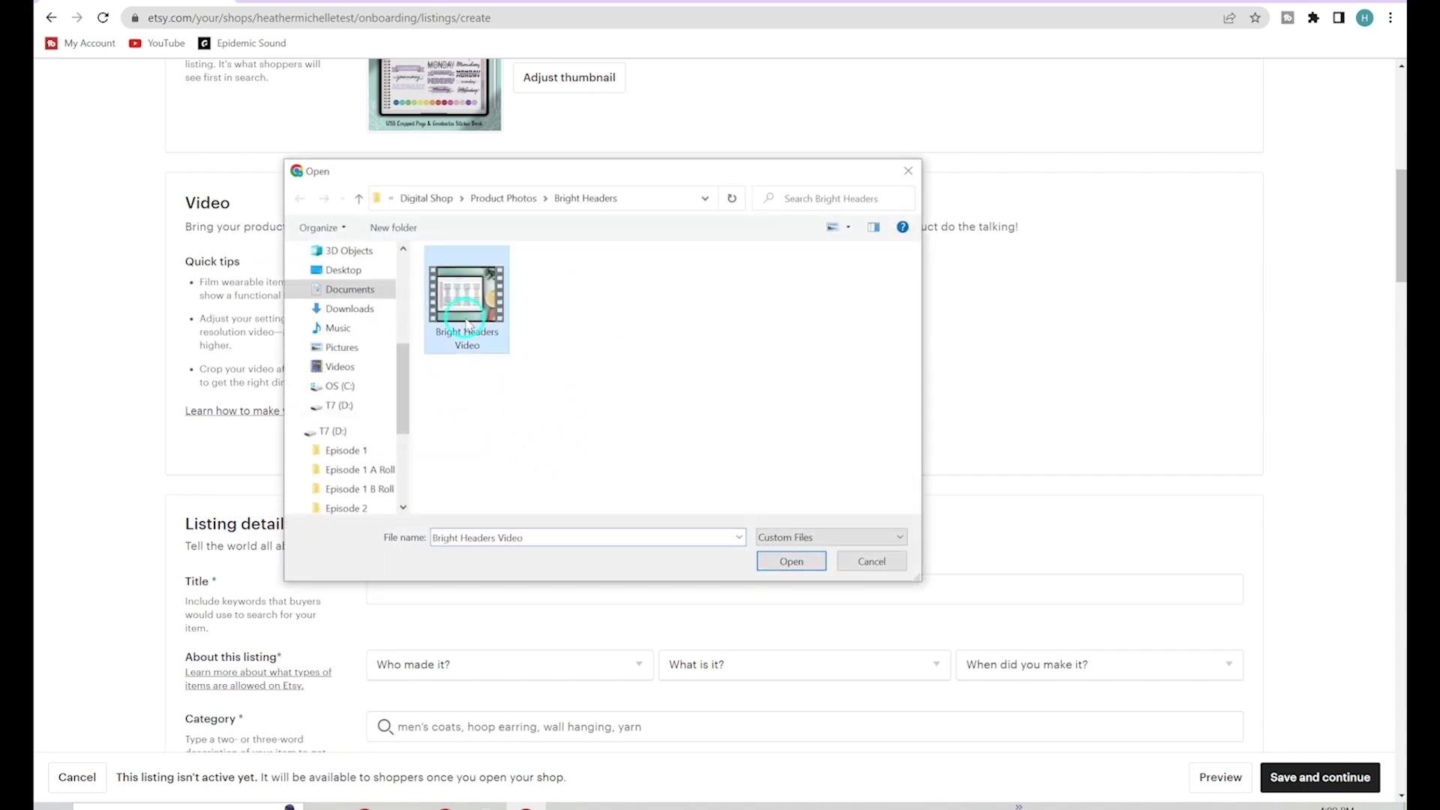
left_click(792, 562)
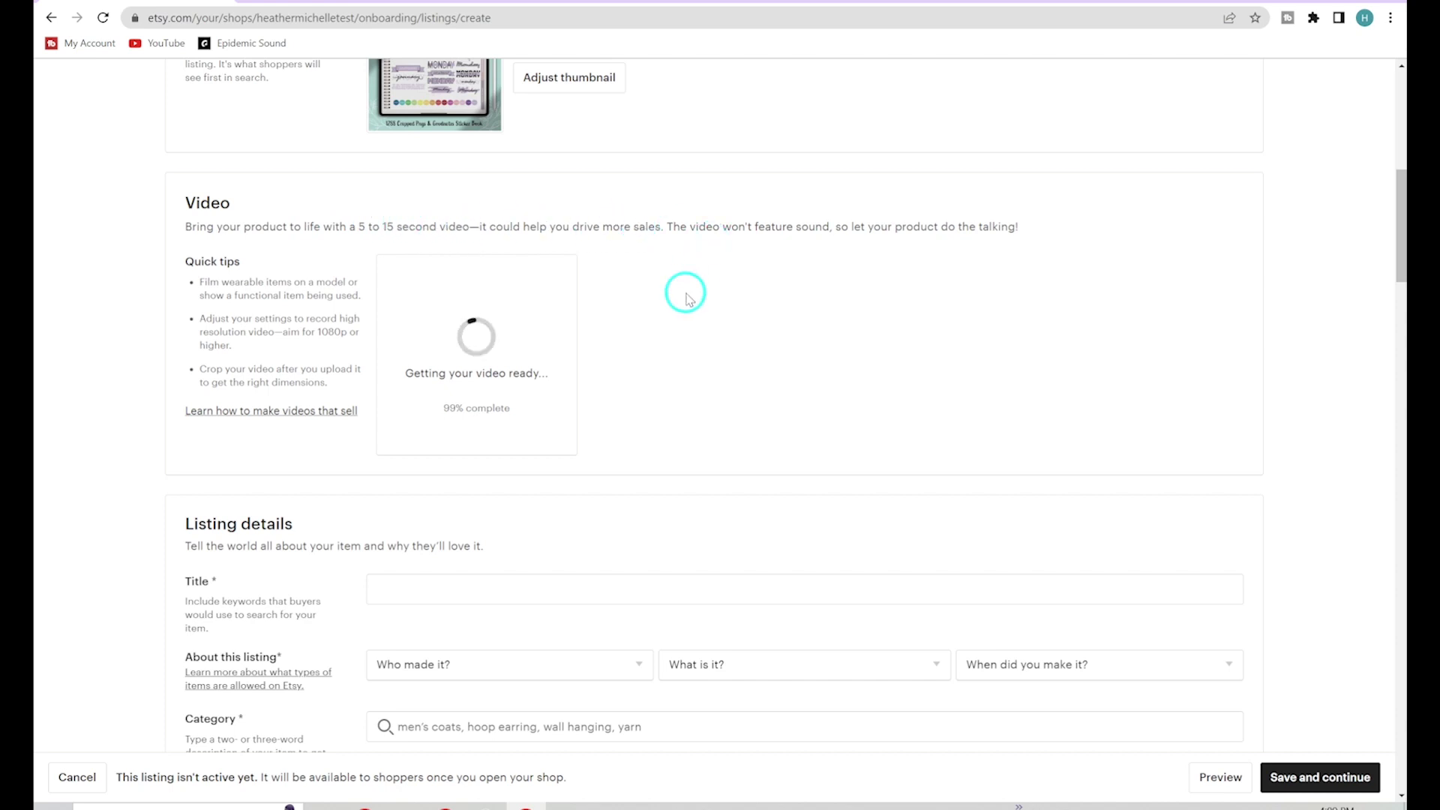
Enter "test stickers" as the listing title.
scroll(619, 298, "down", 2)
scroll(620, 298, "down", 1)
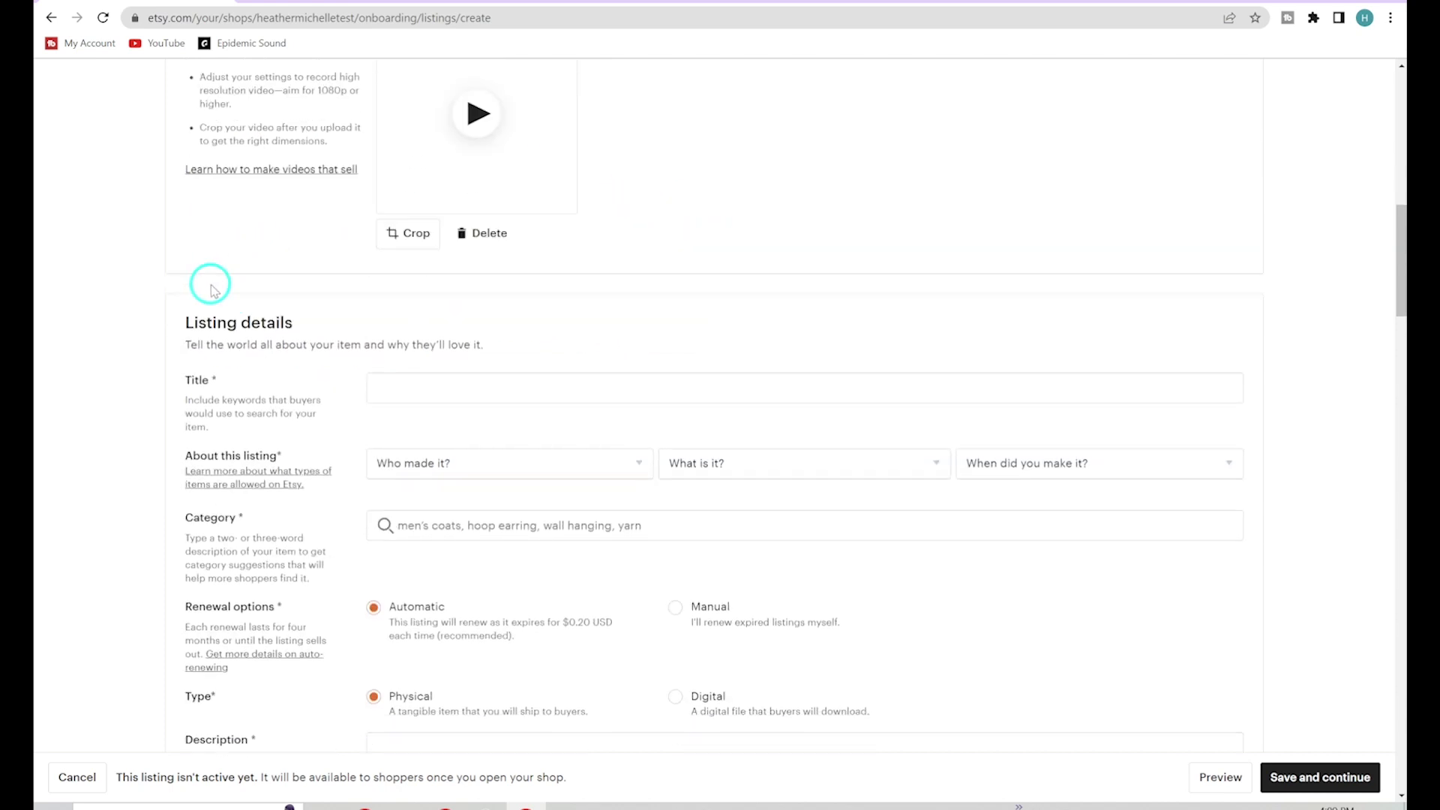
scroll(255, 296, "down", 1)
left_click(441, 306)
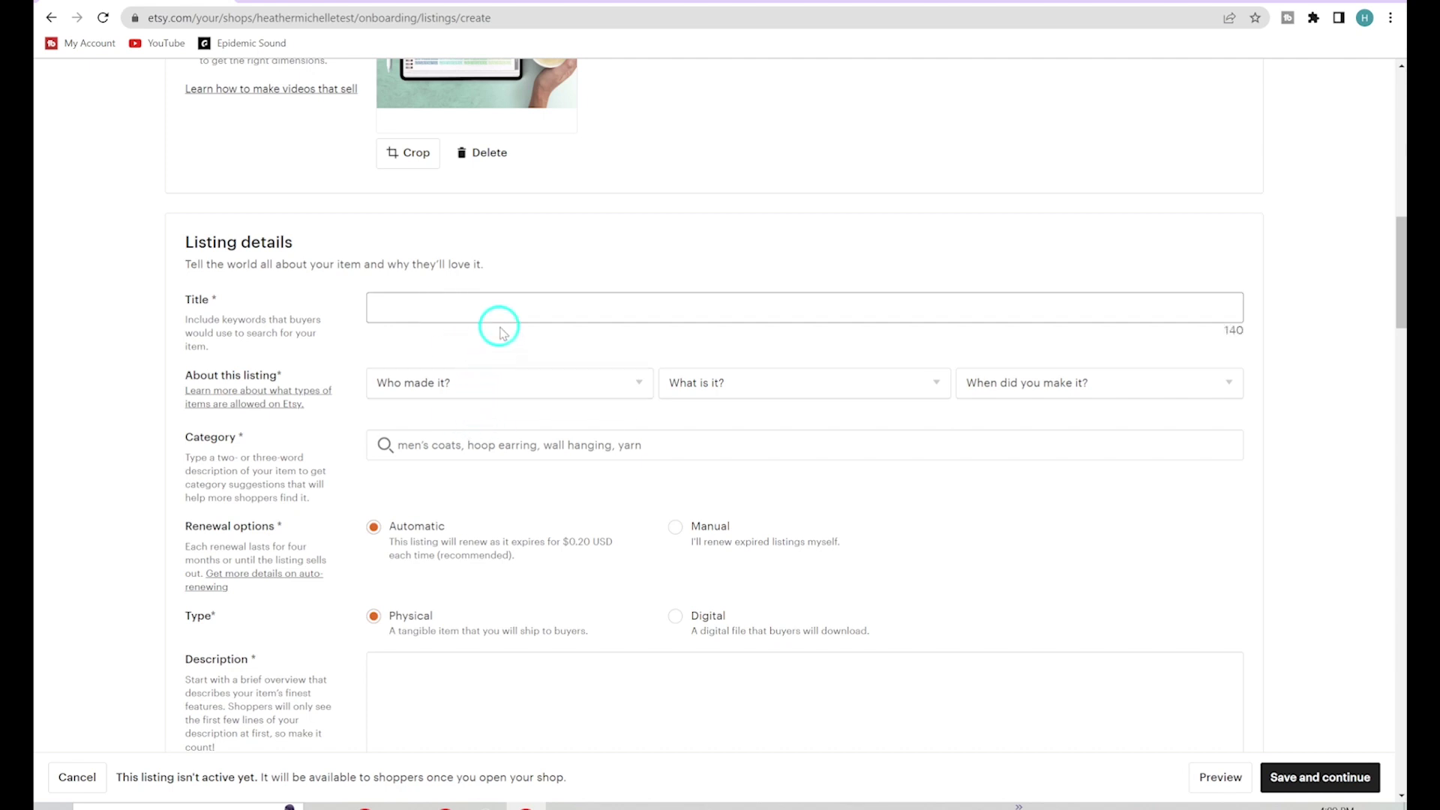
type("tst")
key("BackSpace")
key("BackSpace")
type("est stickers")
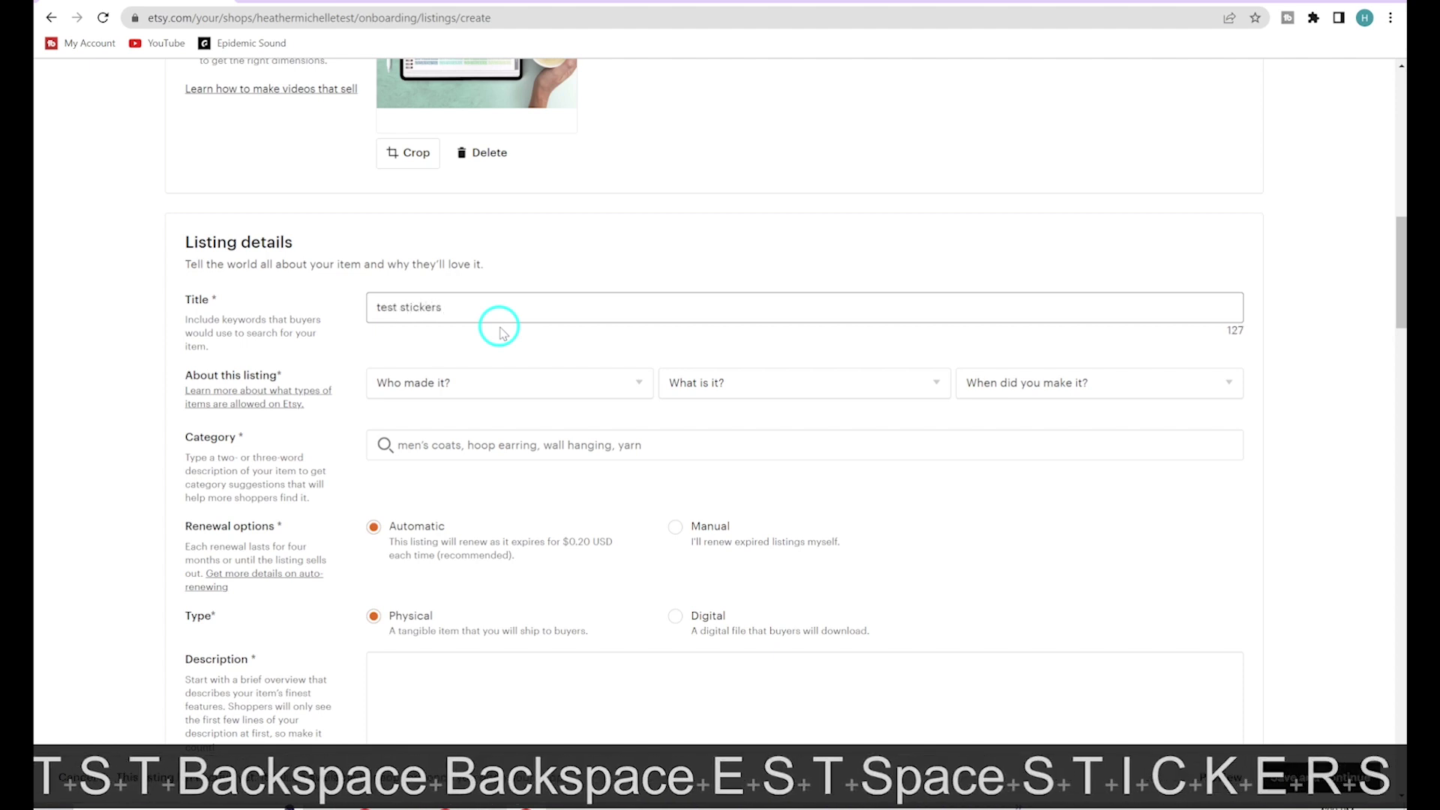
Describe the item's origin as made by "I did", "A finished product", and made in 2020 - 2023.
left_click(533, 387)
left_click(501, 435)
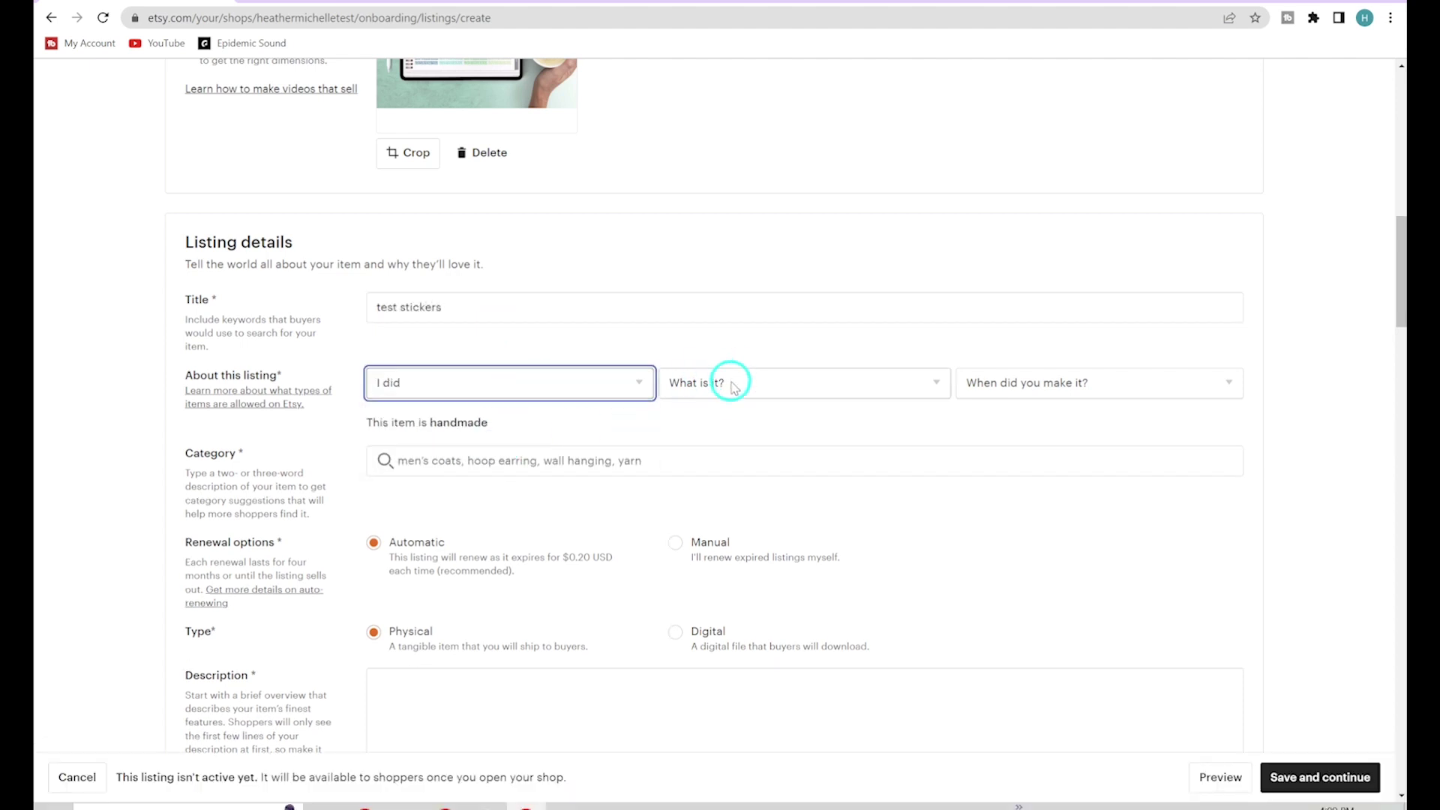
left_click(731, 382)
left_click(734, 435)
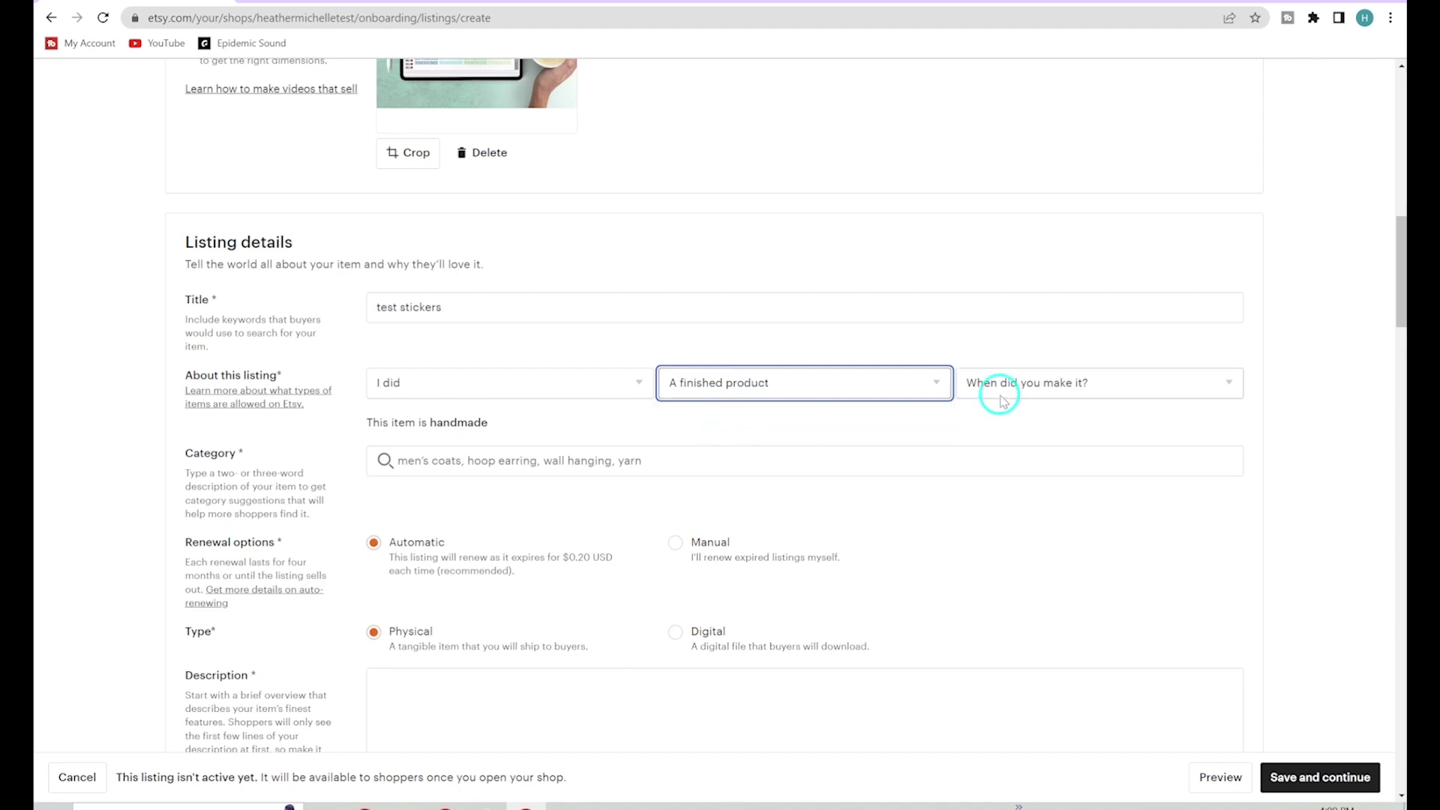
left_click(1020, 388)
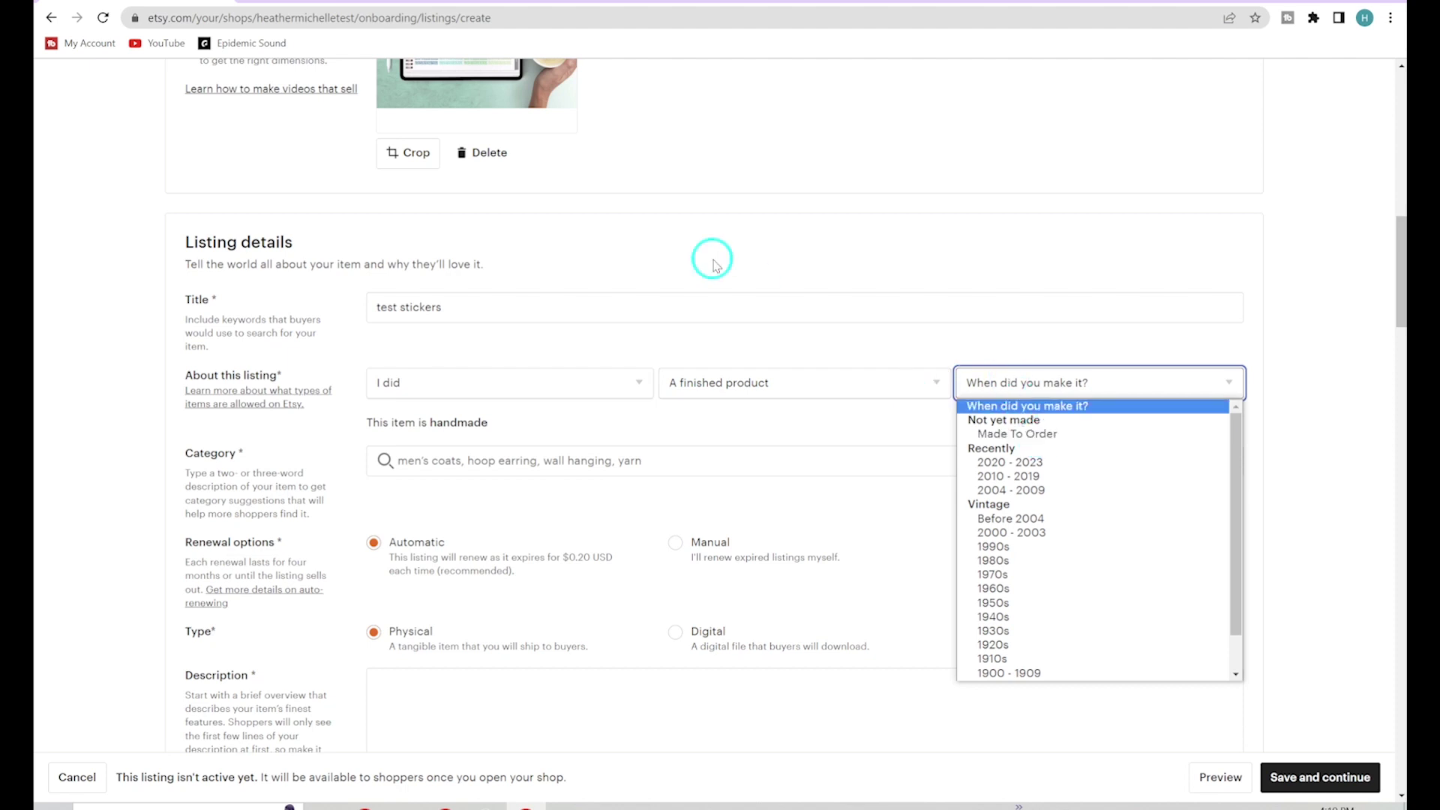
left_click(1035, 466)
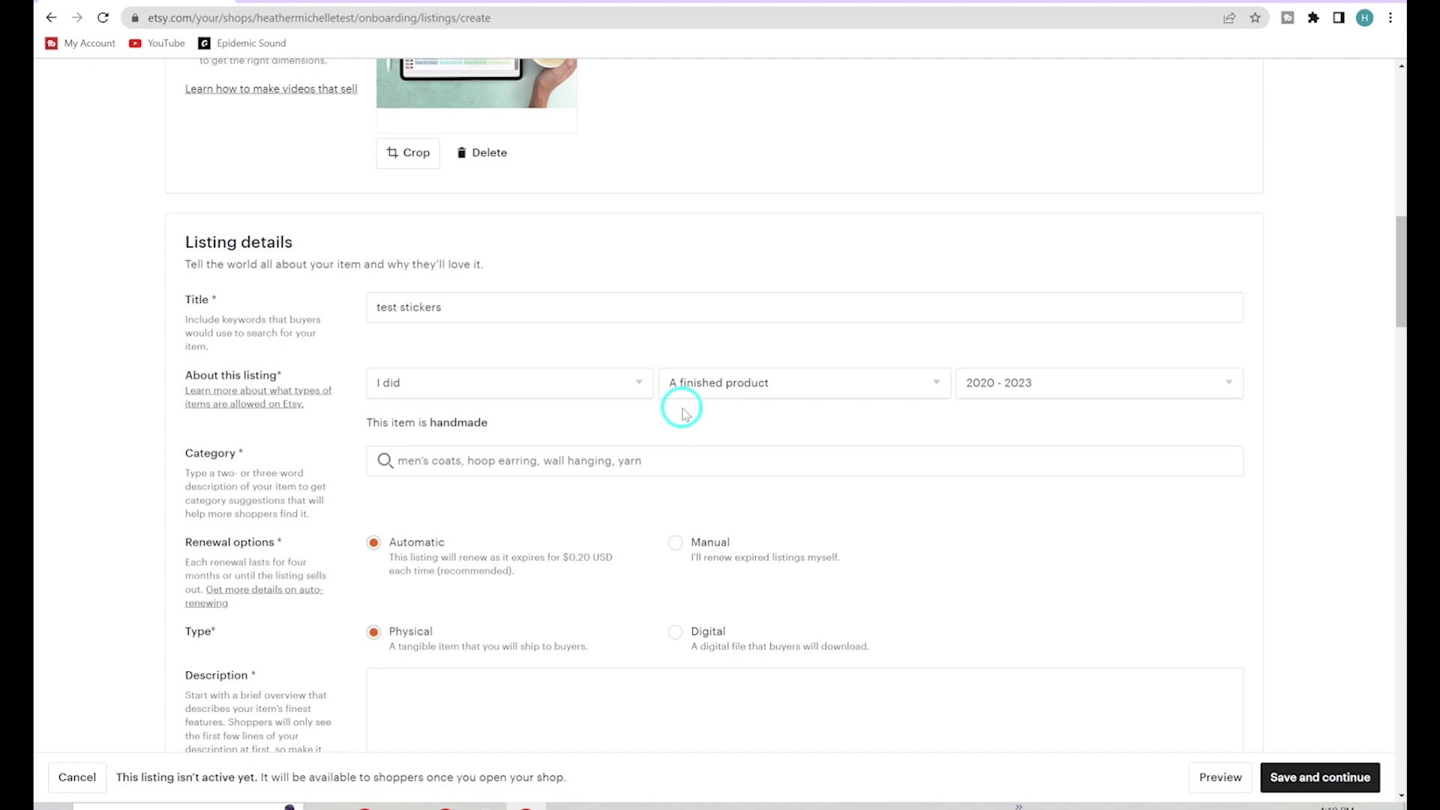
Search the listing categories for "digital stickers" and assign the Calendars & Planners category.
scroll(682, 411, "down", 1)
left_click(502, 379)
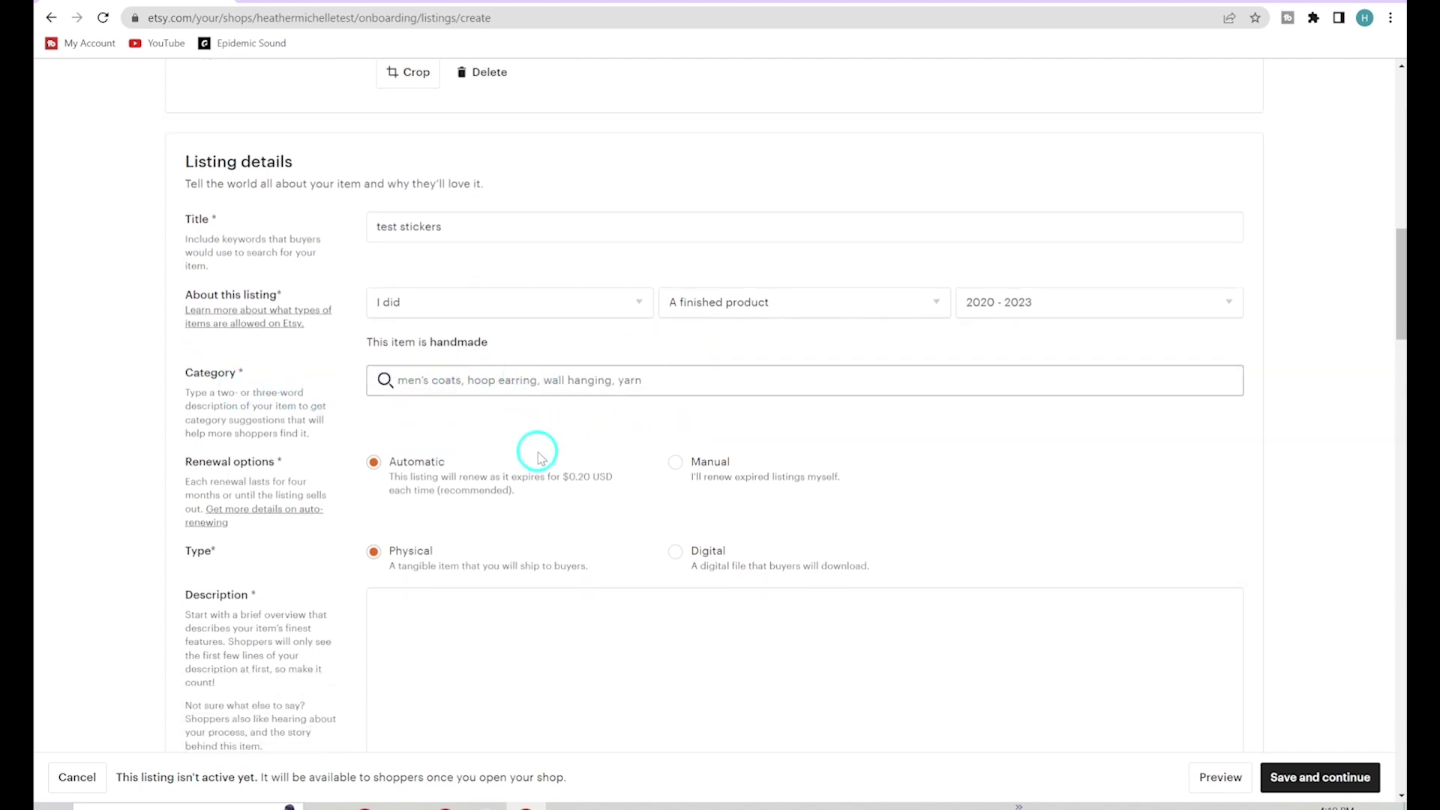
type("digital stickers")
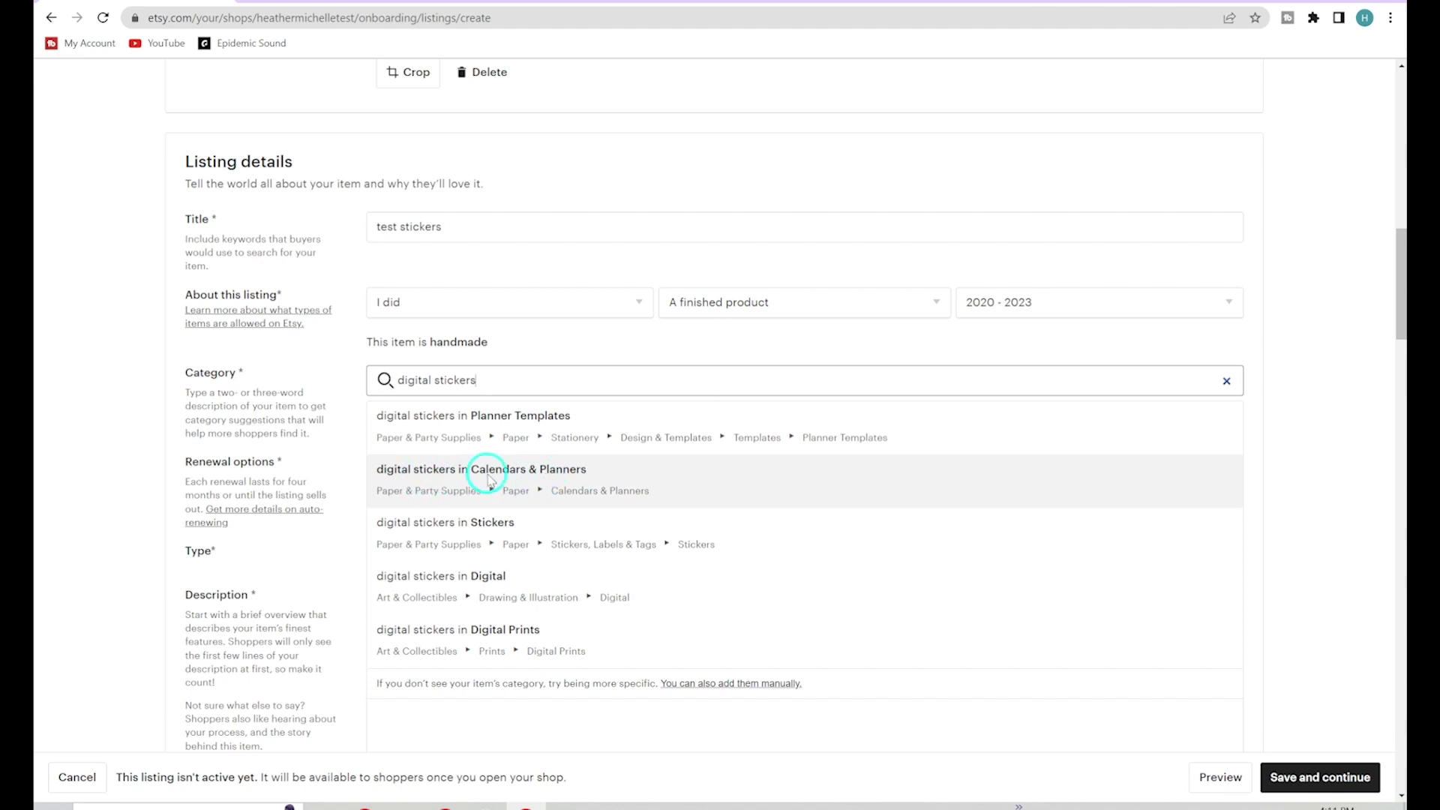
left_click(530, 480)
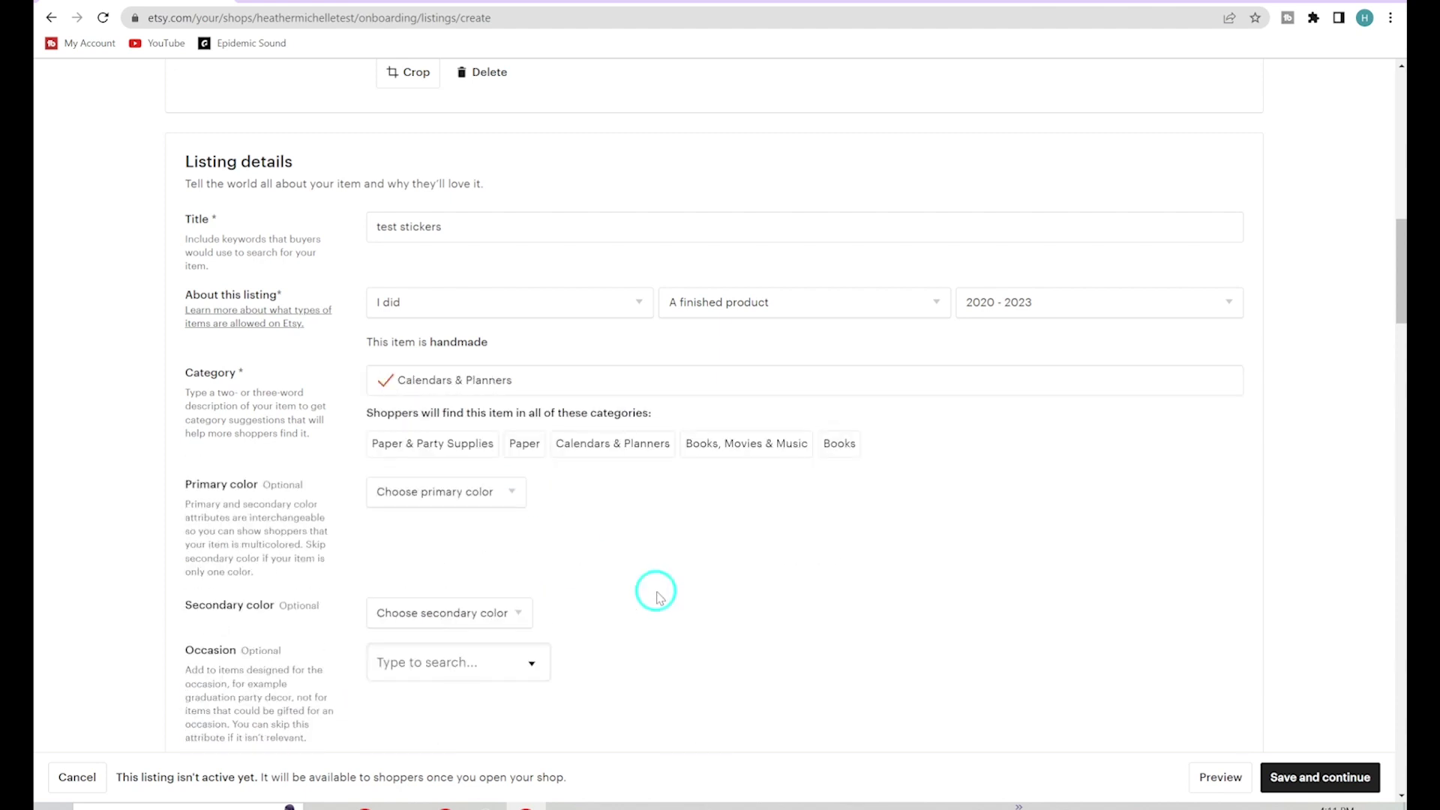
scroll(601, 524, "down", 2)
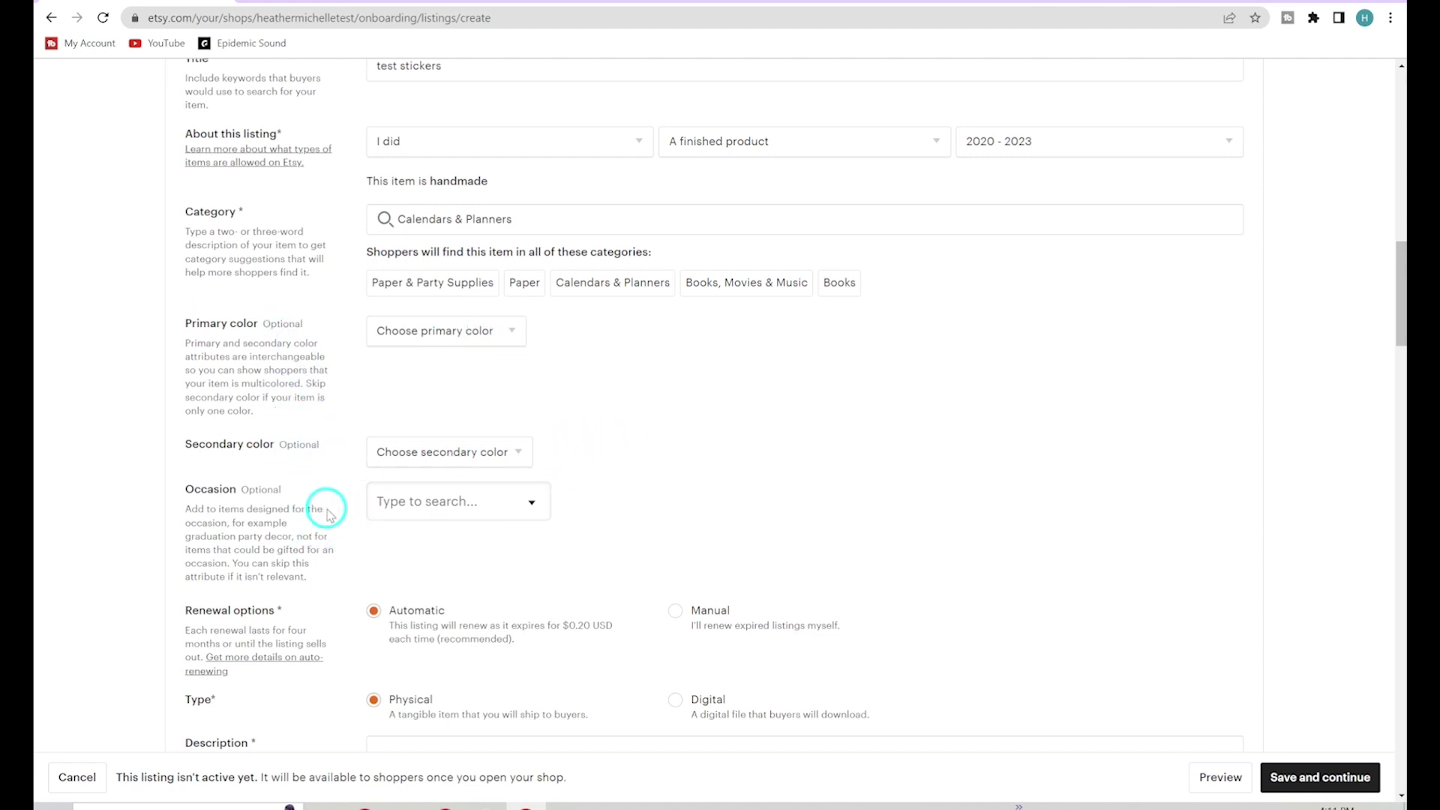
scroll(325, 505, "up", 1)
scroll(326, 510, "up", 2)
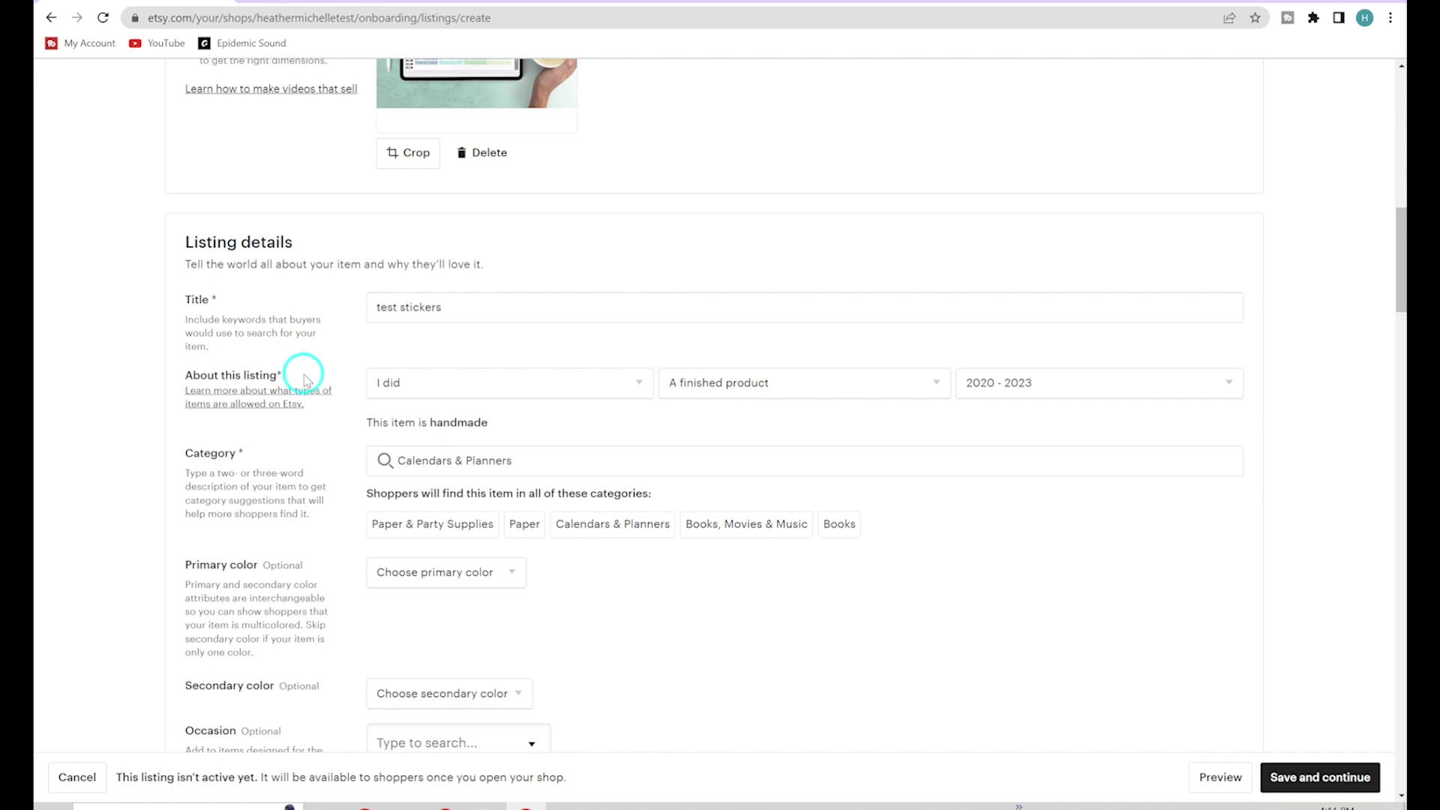
scroll(232, 199, "up", 3)
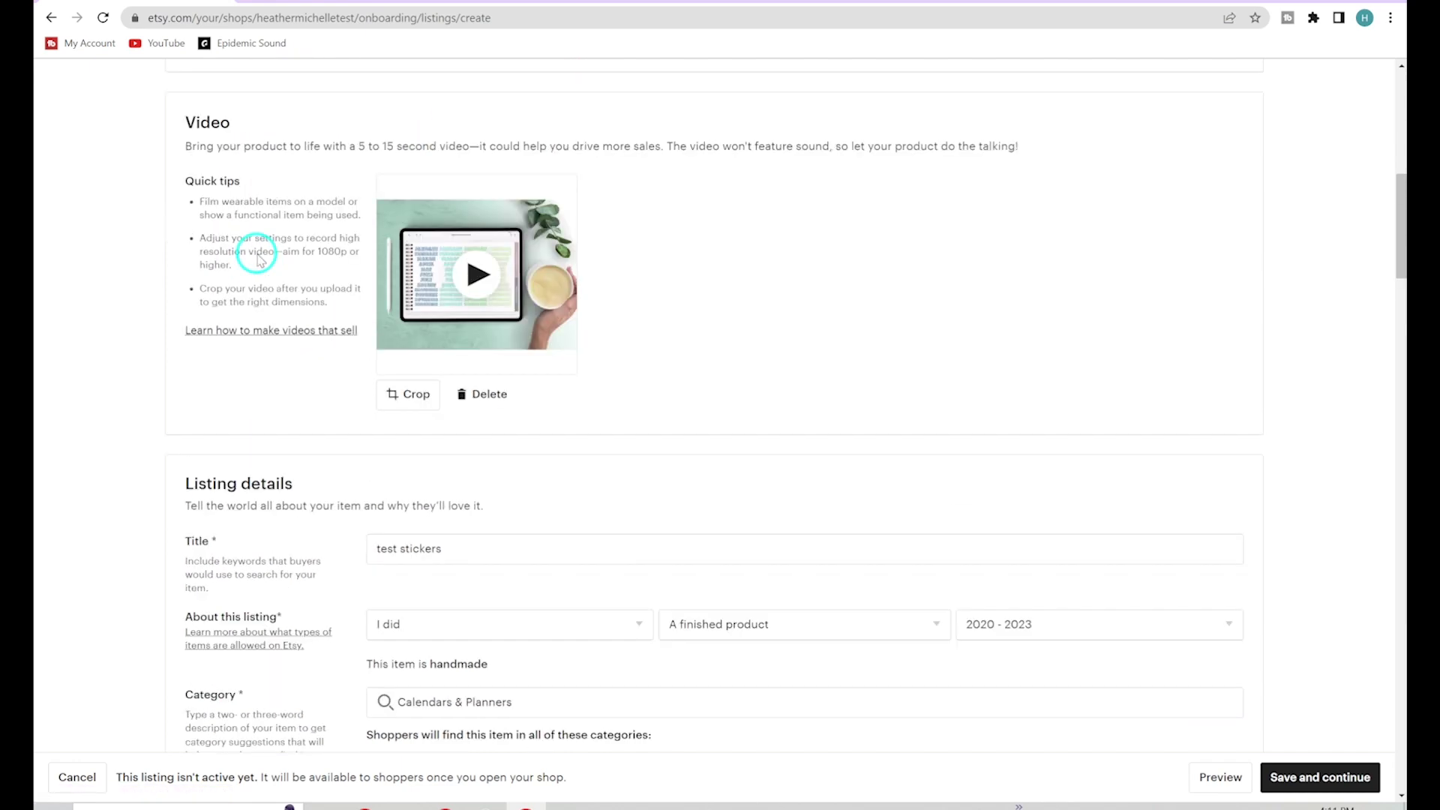
scroll(279, 441, "down", 3)
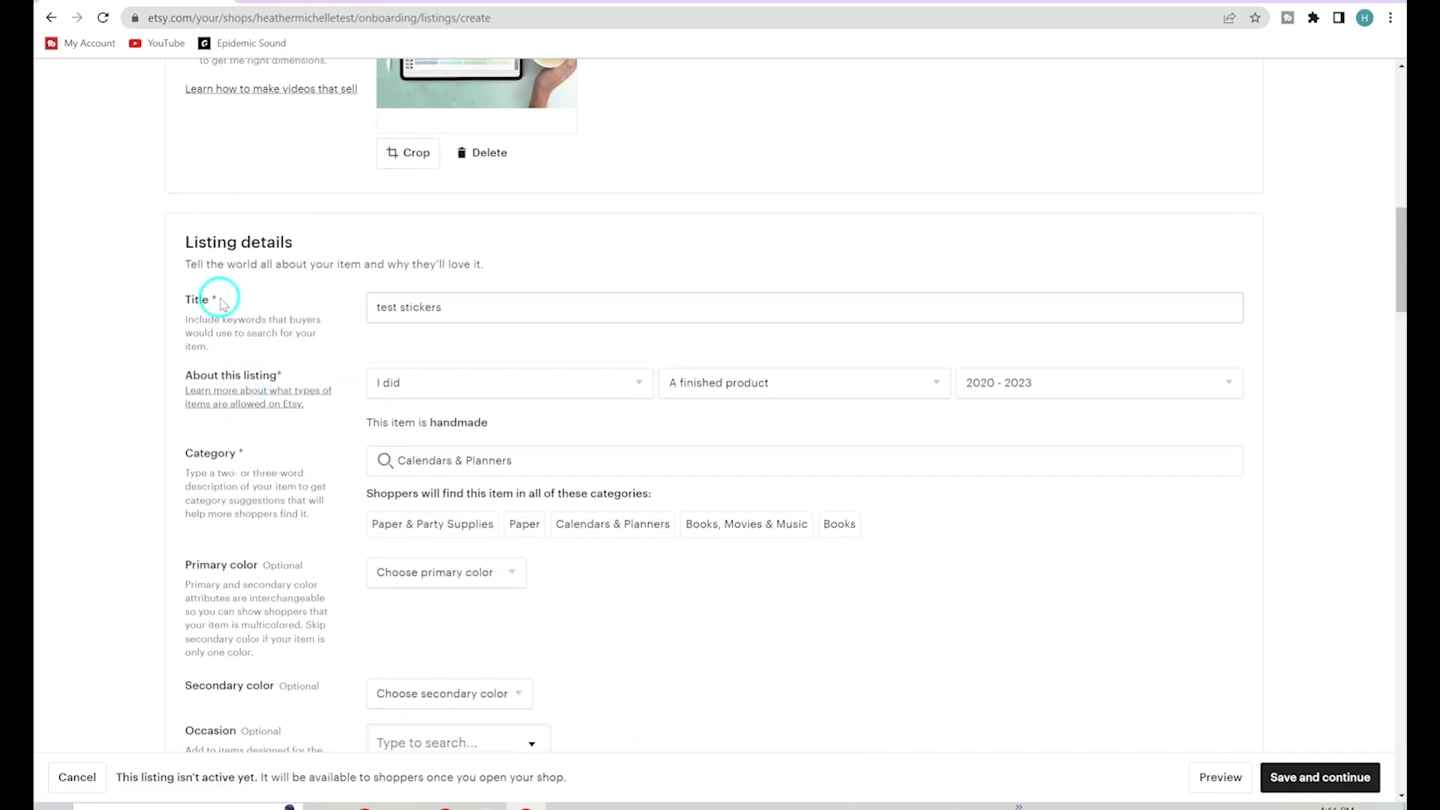
Set the listing type to Digital and enter "test descriptions" as the description.
scroll(241, 456, "down", 4)
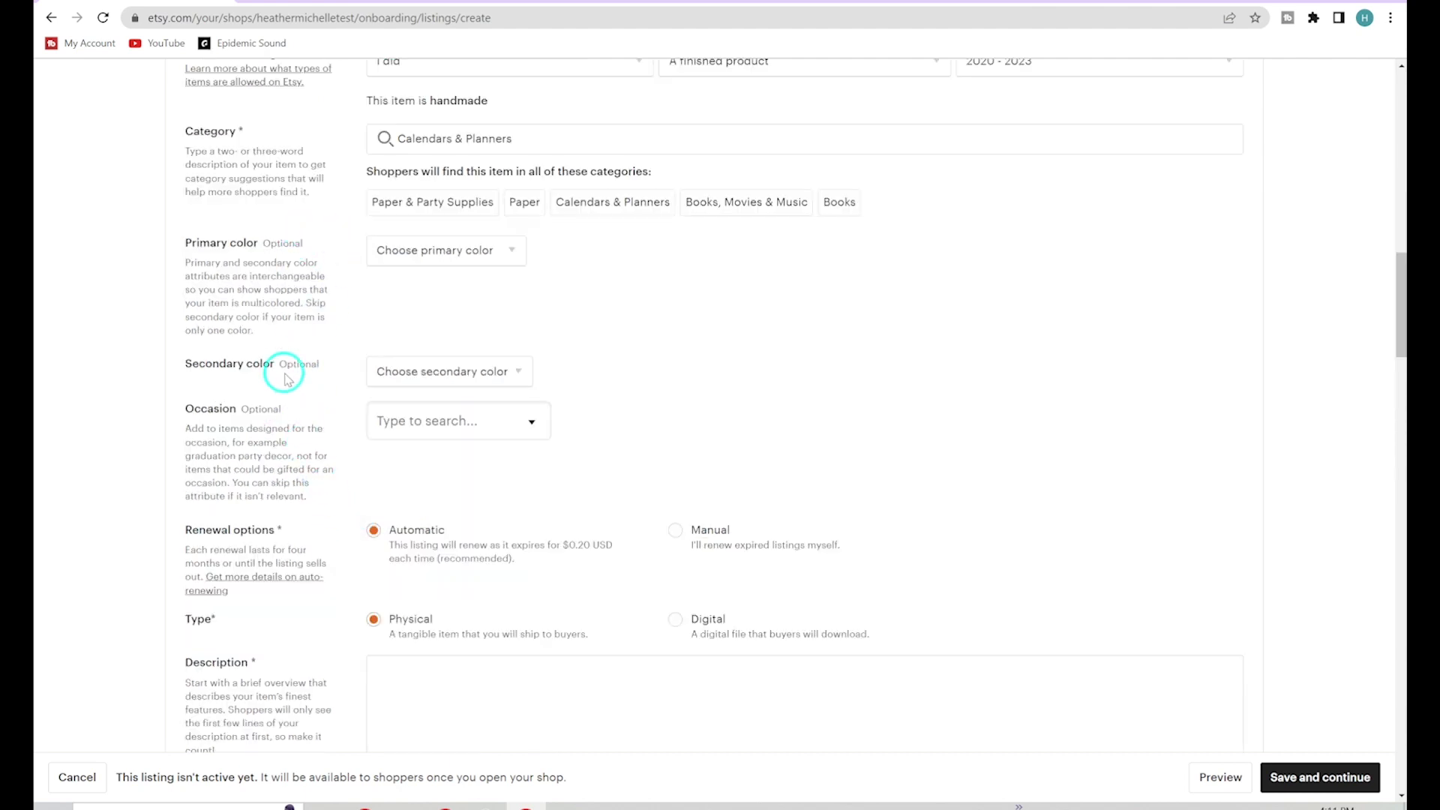
scroll(334, 457, "down", 2)
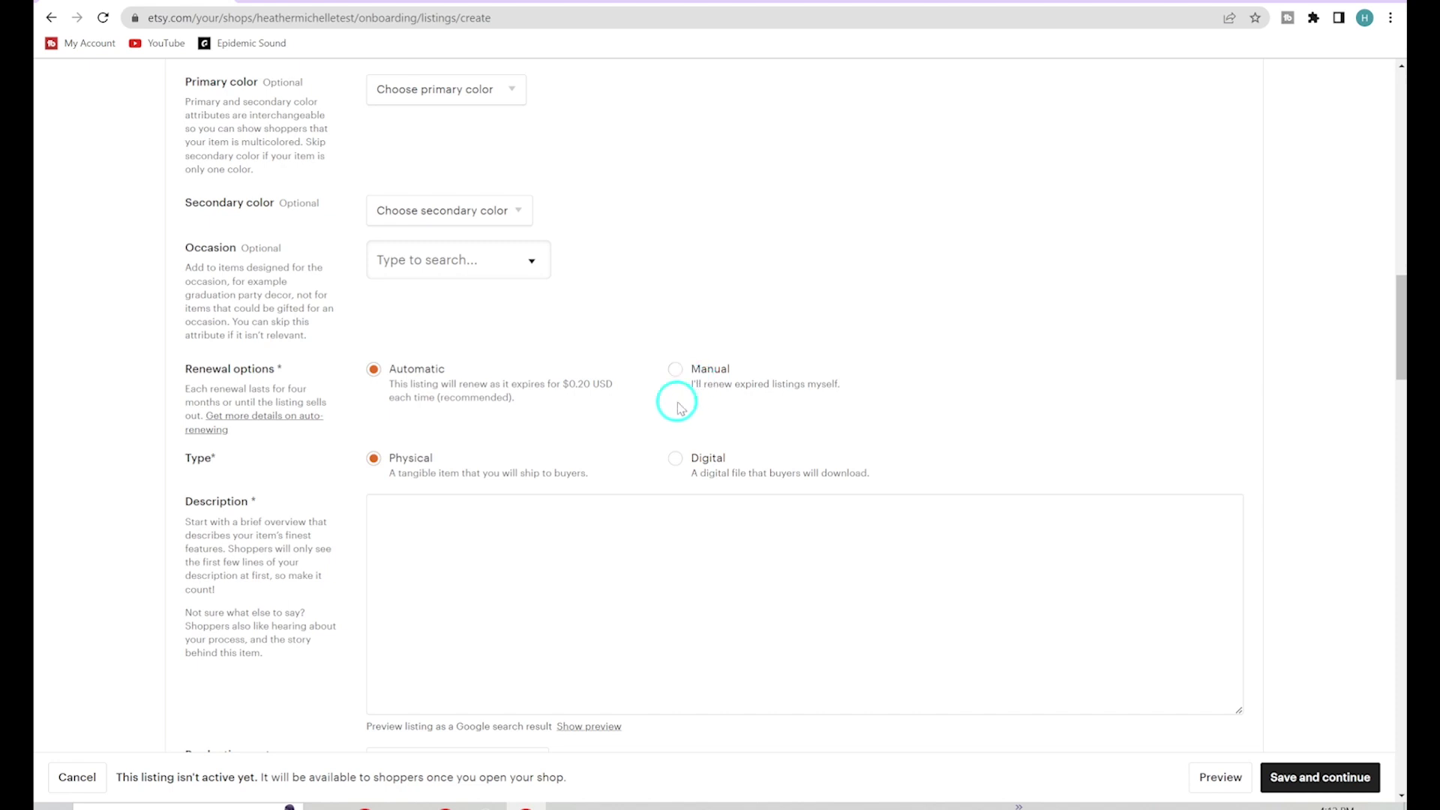
scroll(189, 375, "down", 1)
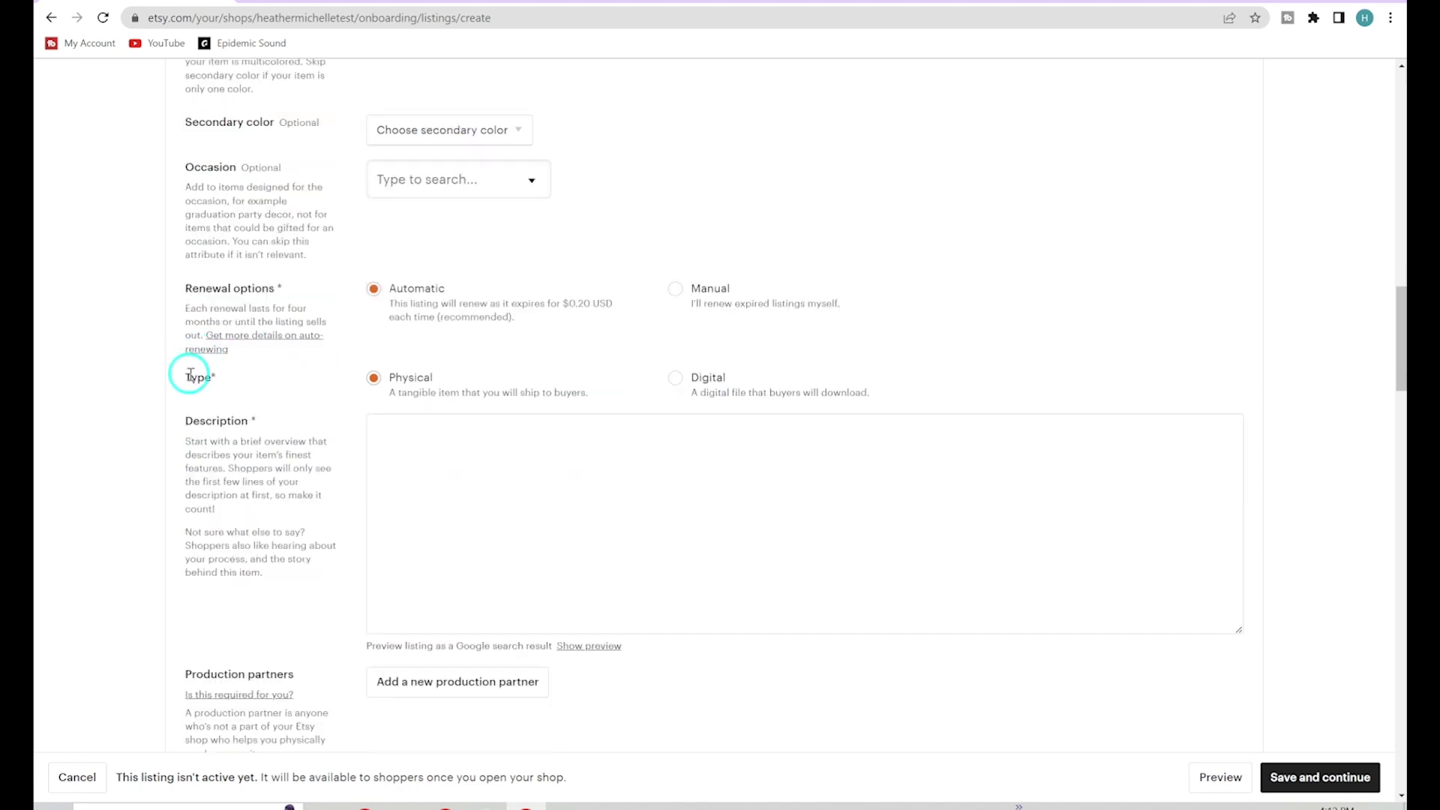
left_click(677, 378)
scroll(652, 435, "down", 1)
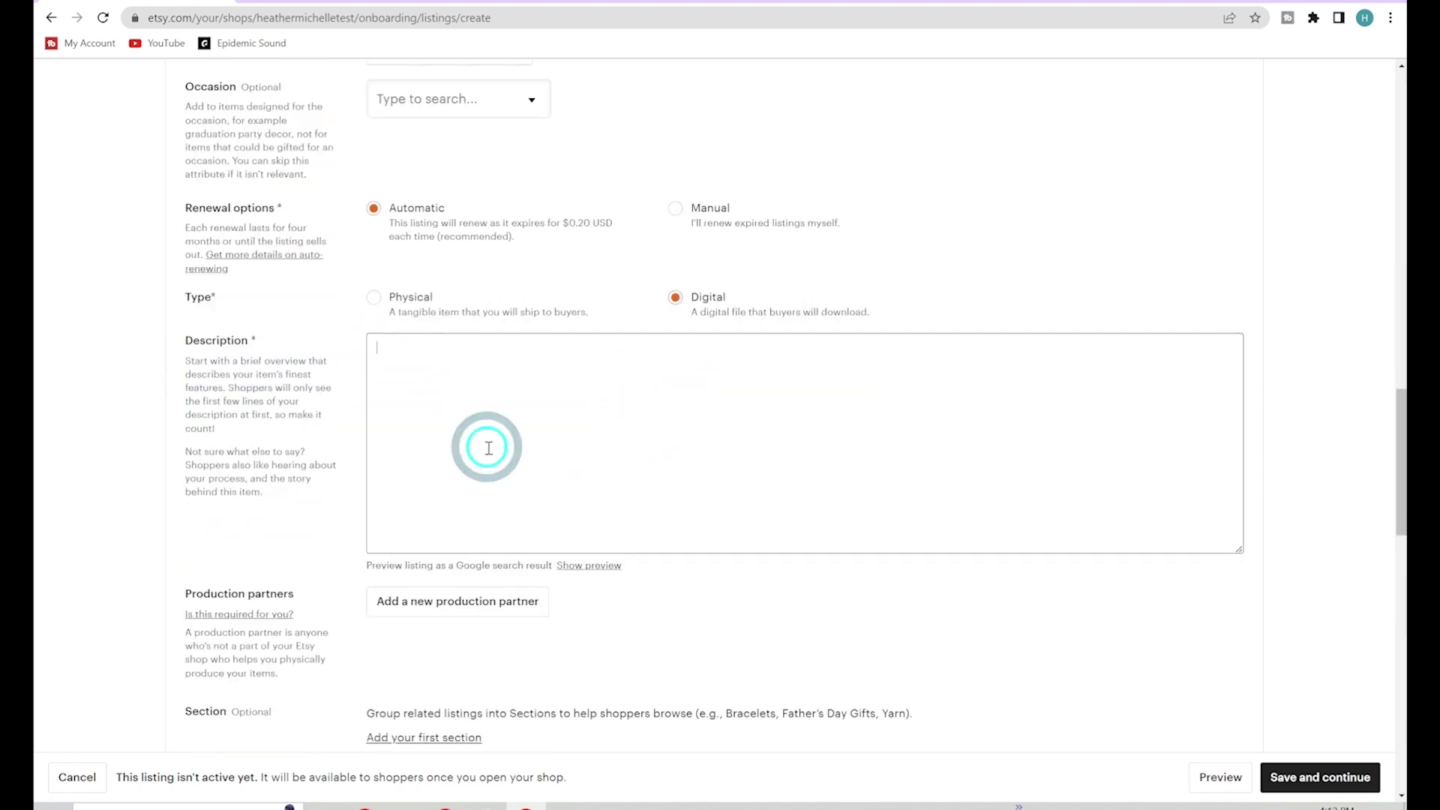
left_click(486, 390)
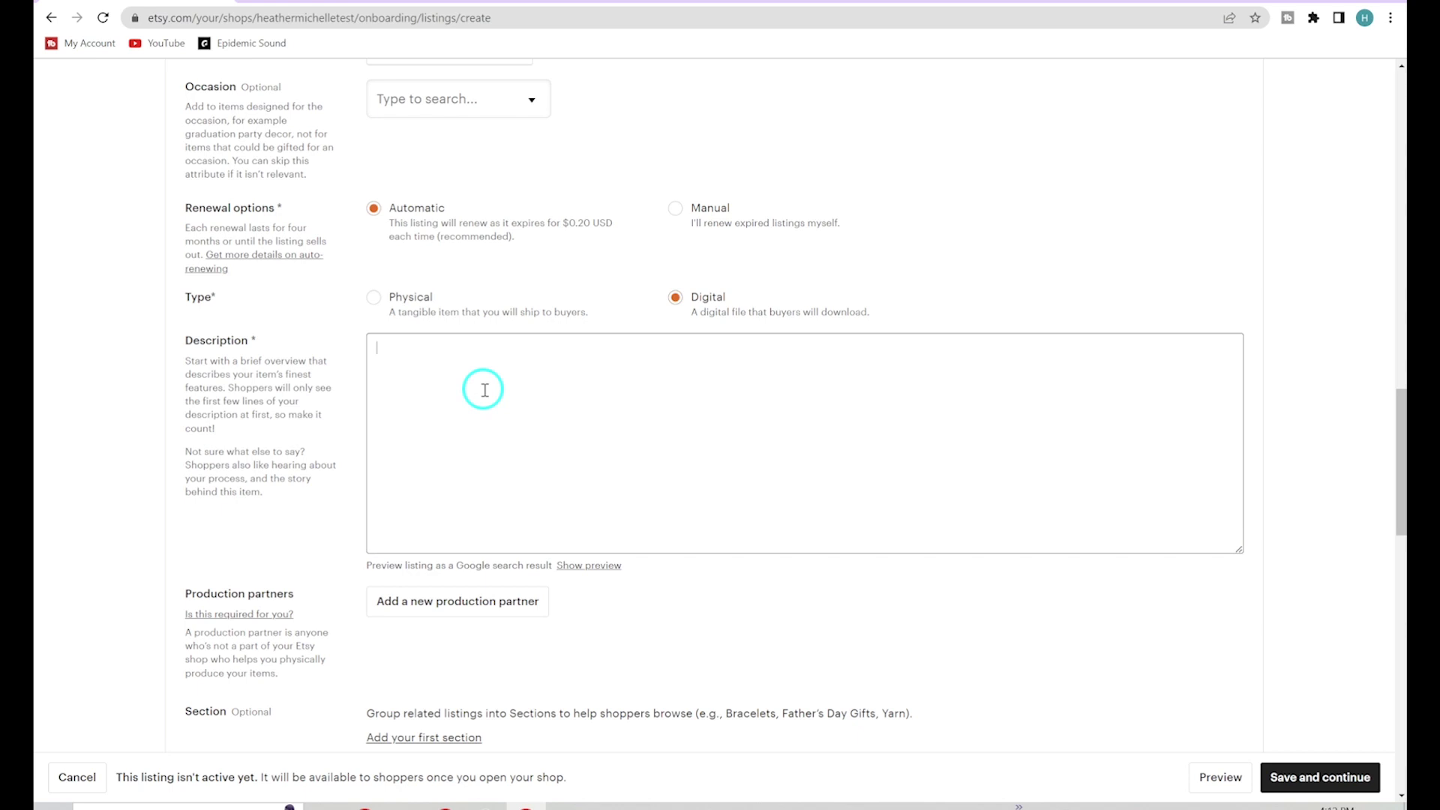
type("test descriptions")
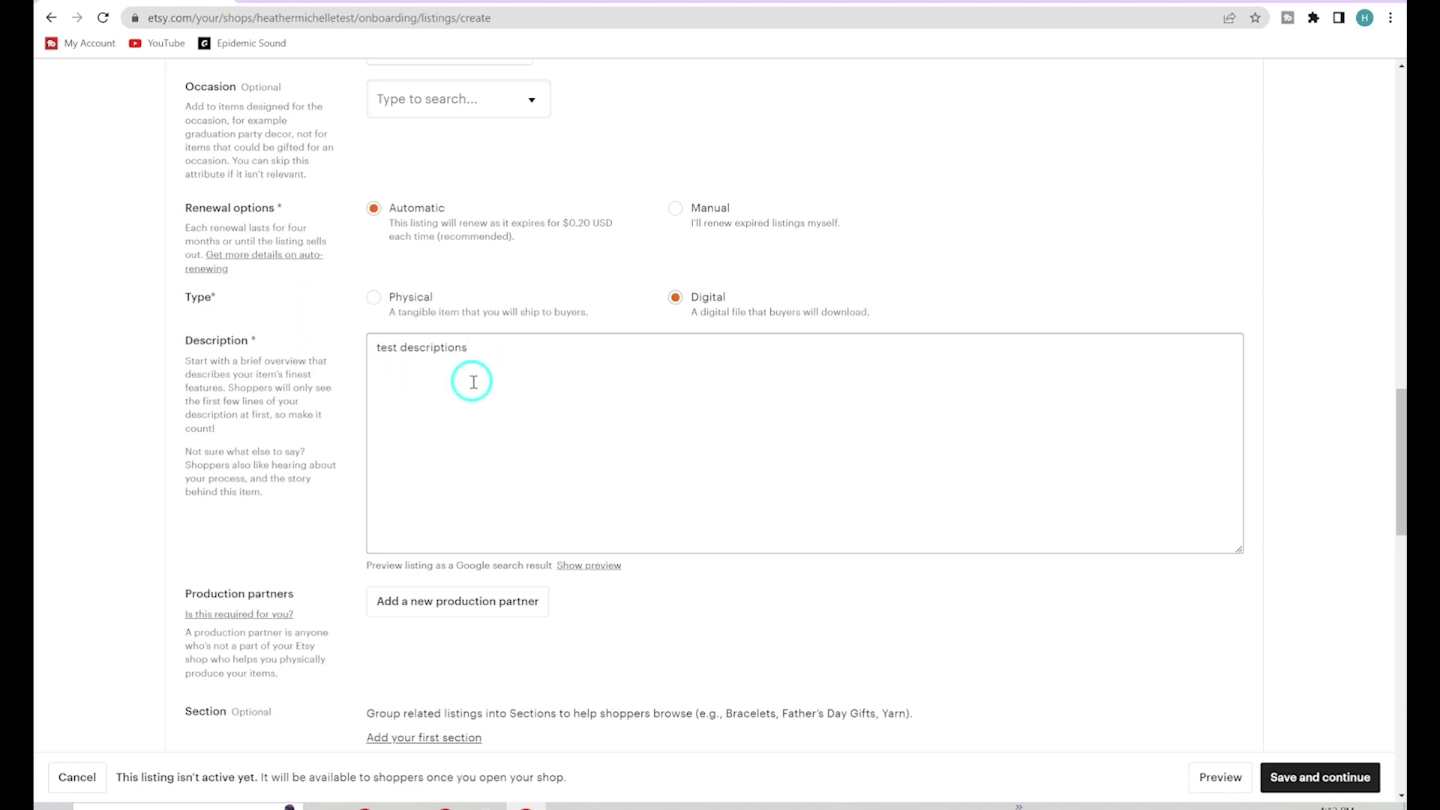
scroll(472, 383, "up", 3)
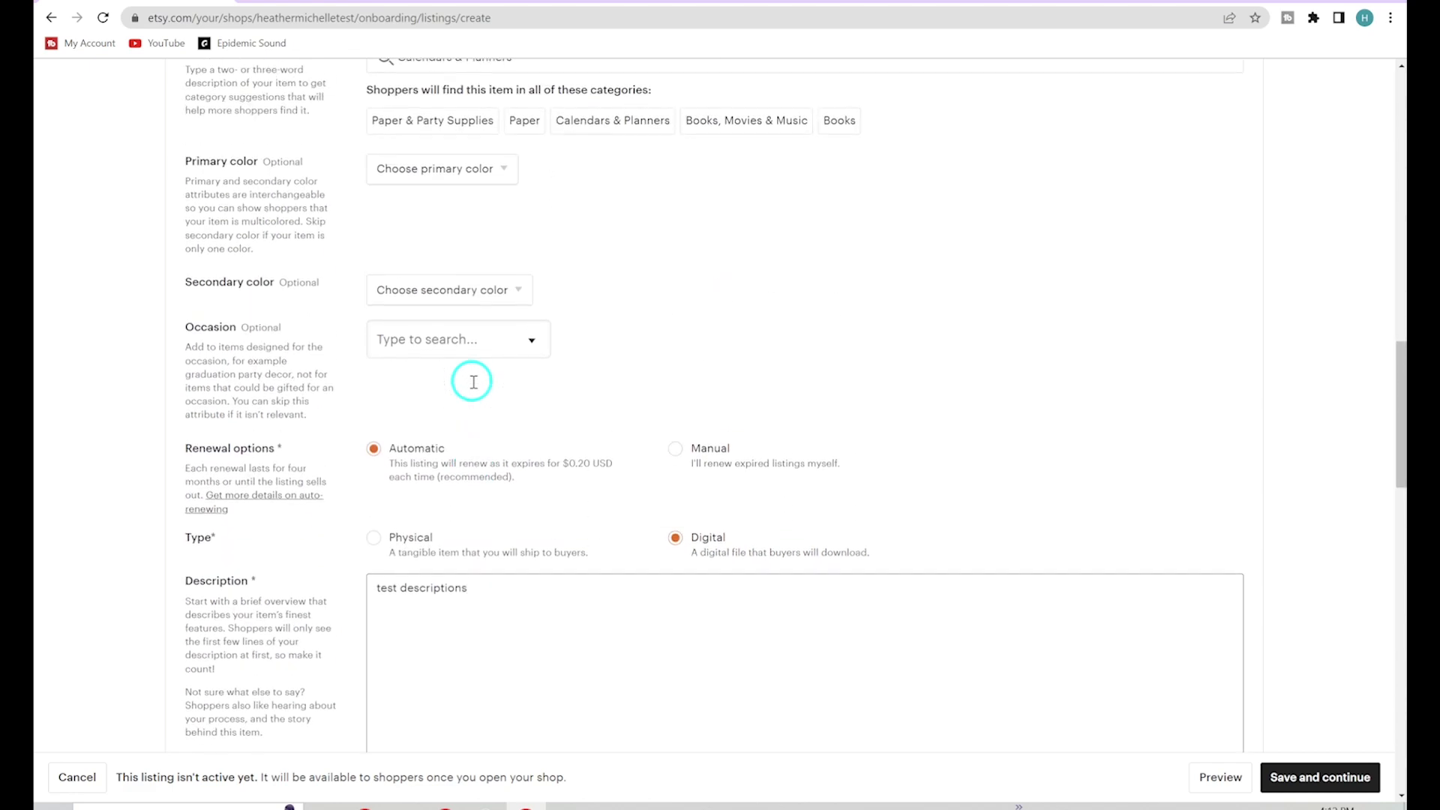
scroll(472, 386, "up", 12)
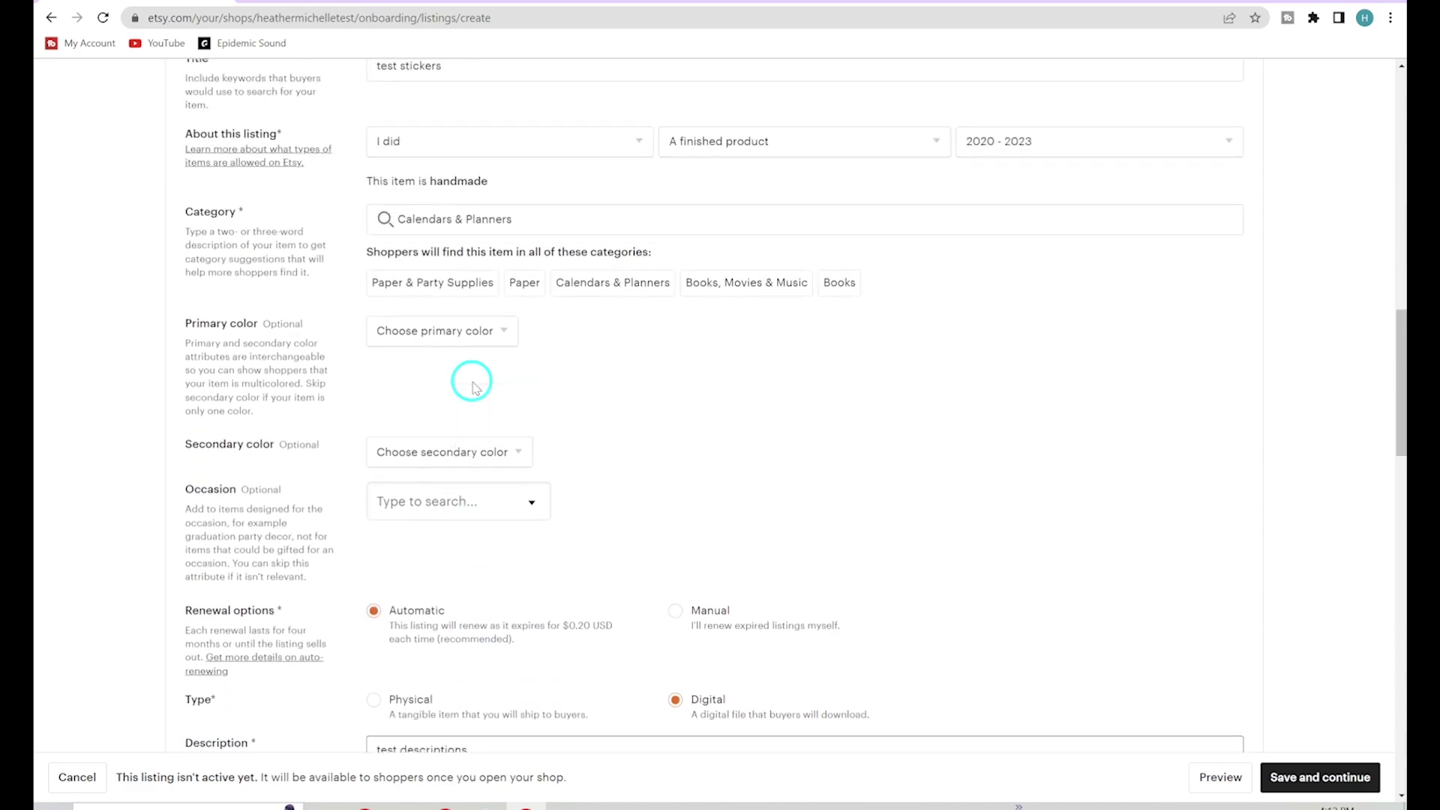
scroll(472, 386, "up", 2)
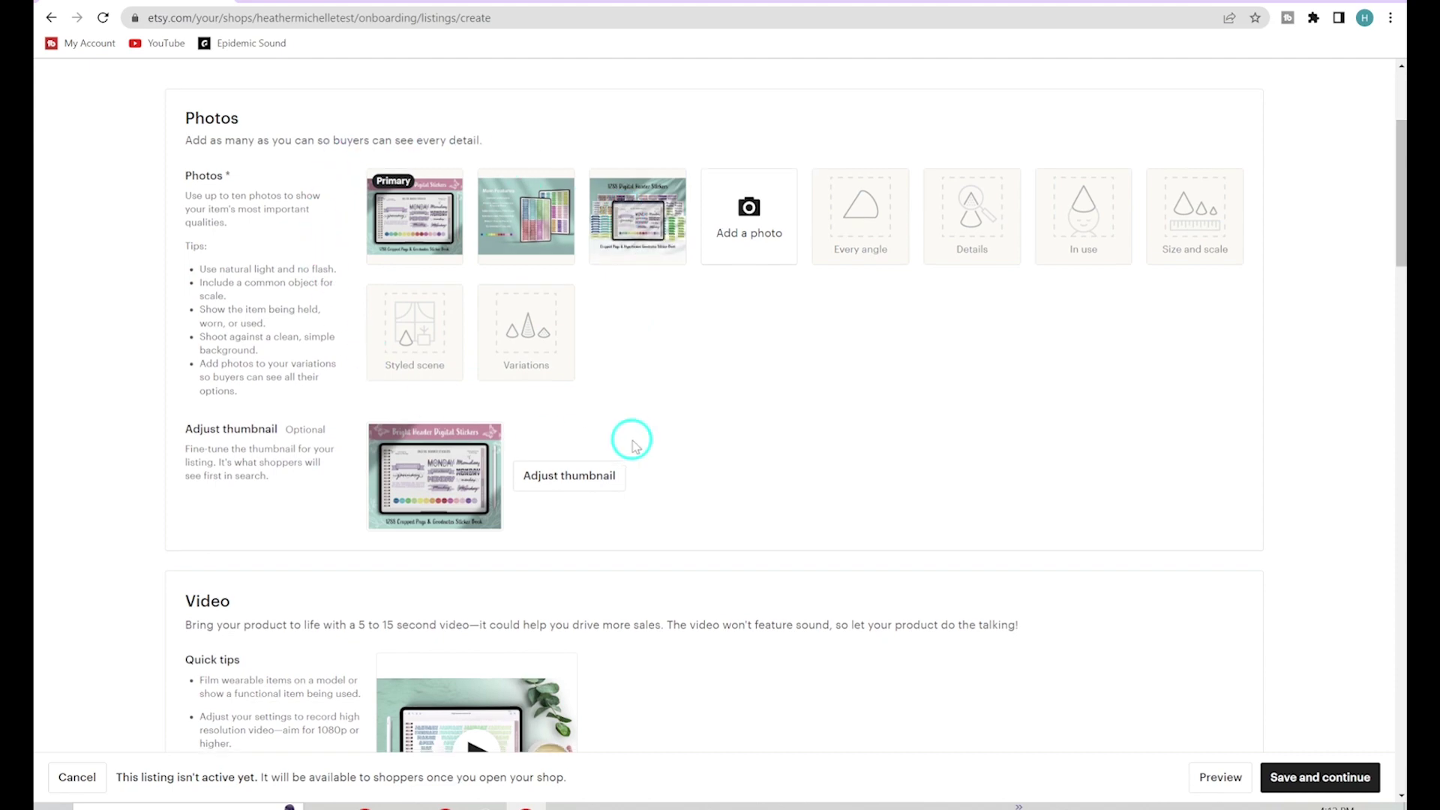
scroll(632, 446, "down", 5)
scroll(632, 445, "down", 16)
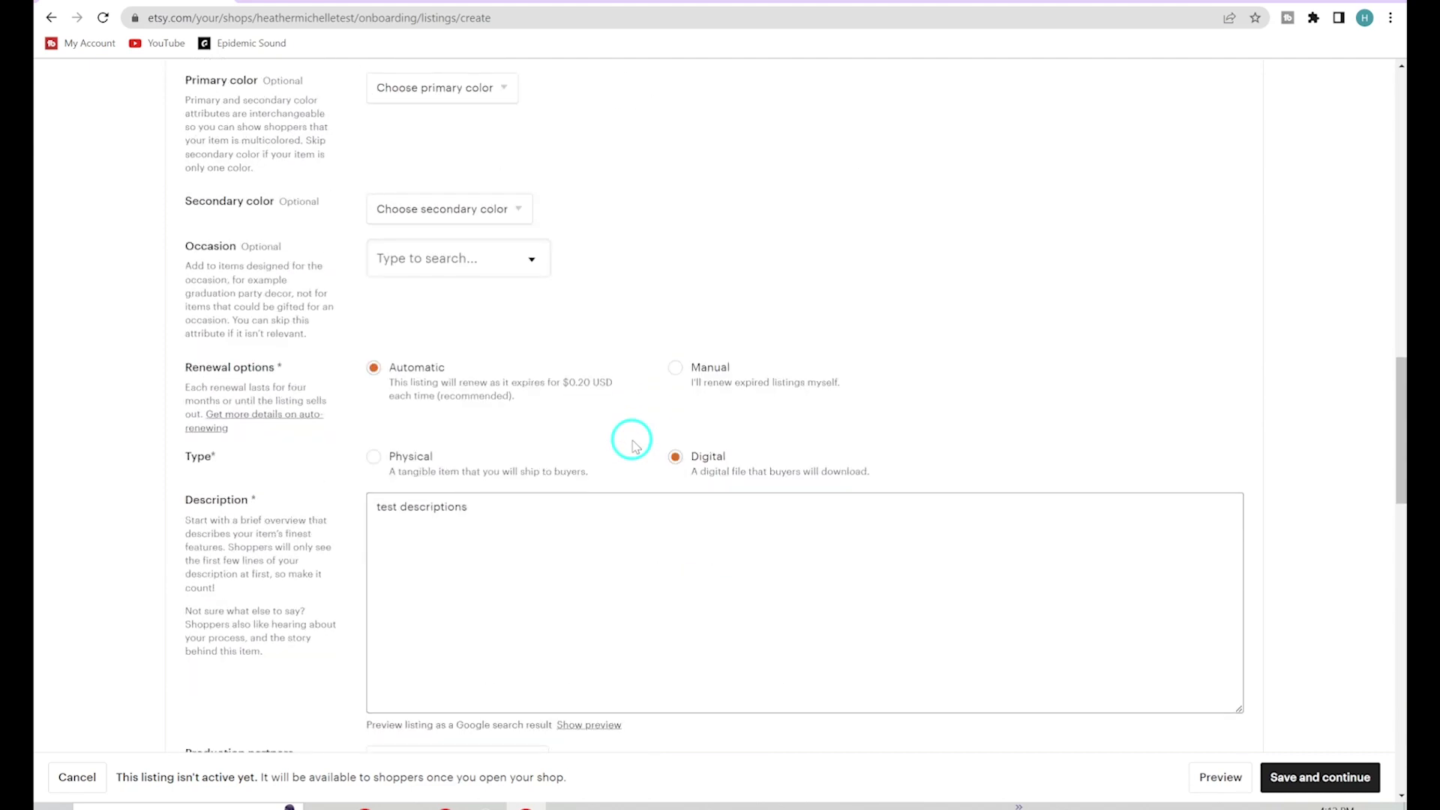
Add "stickers", "habit trackers" and "goodnotes" as tags for the listing.
scroll(633, 442, "down", 2)
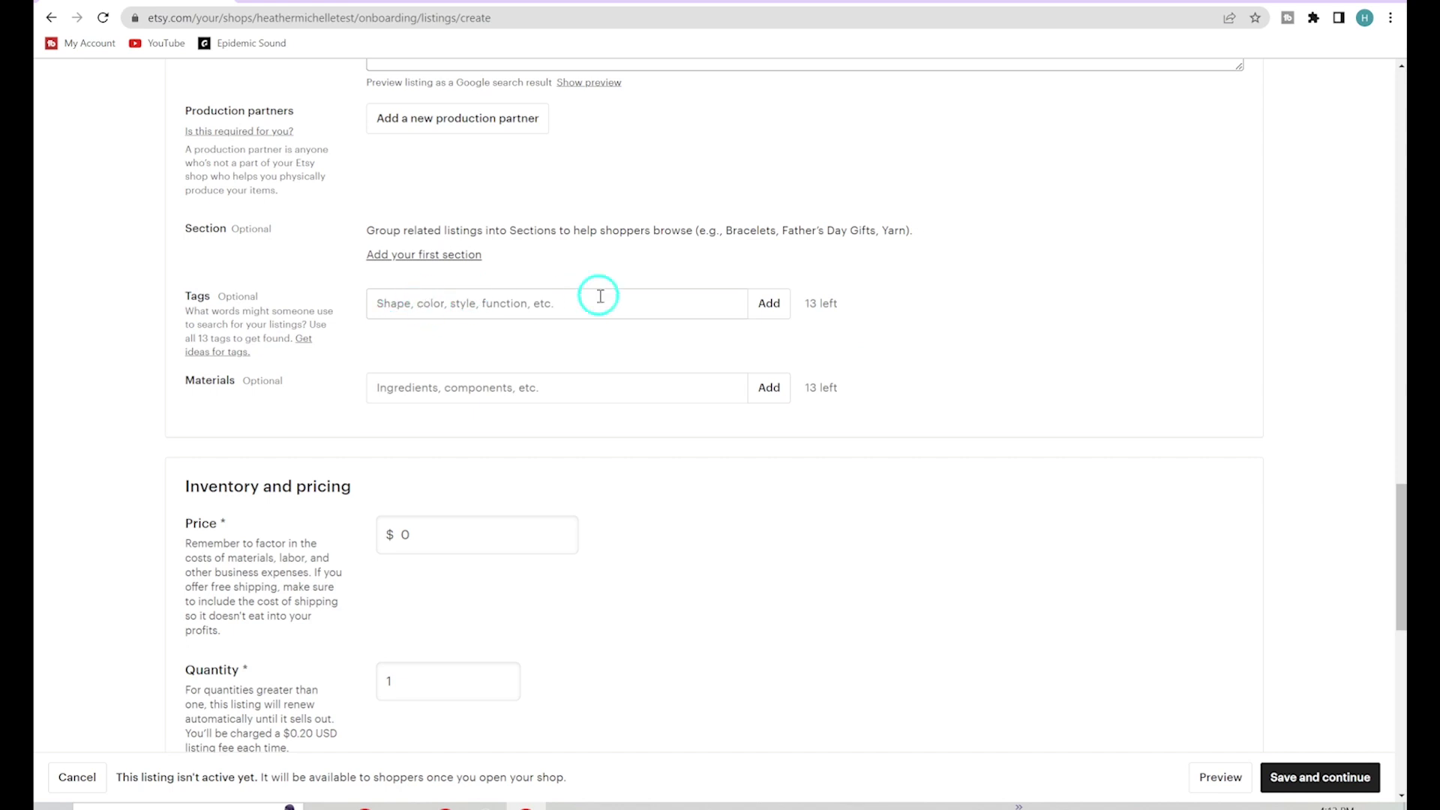
left_click(479, 302)
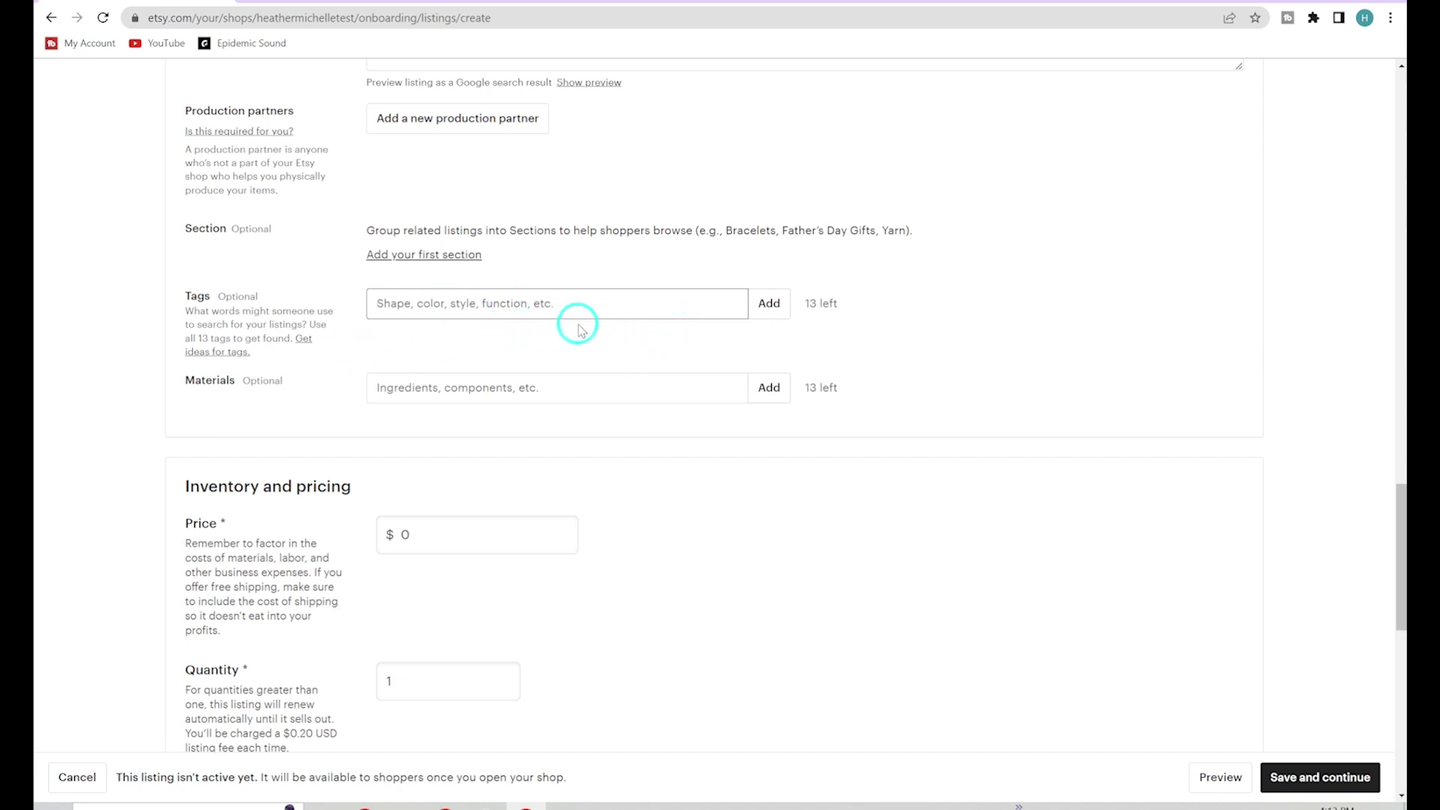
type("stickers,")
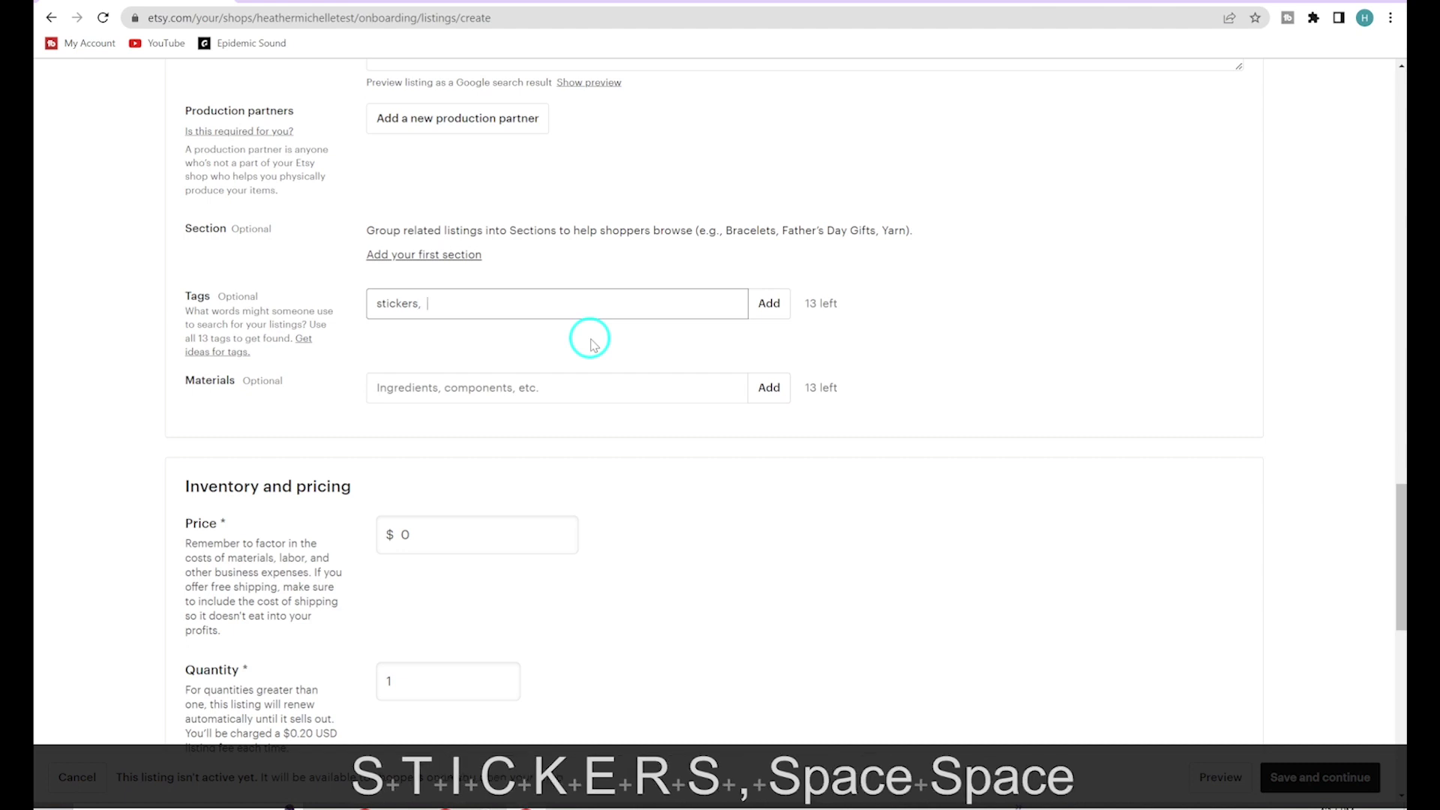
key("BackSpace")
type("habi")
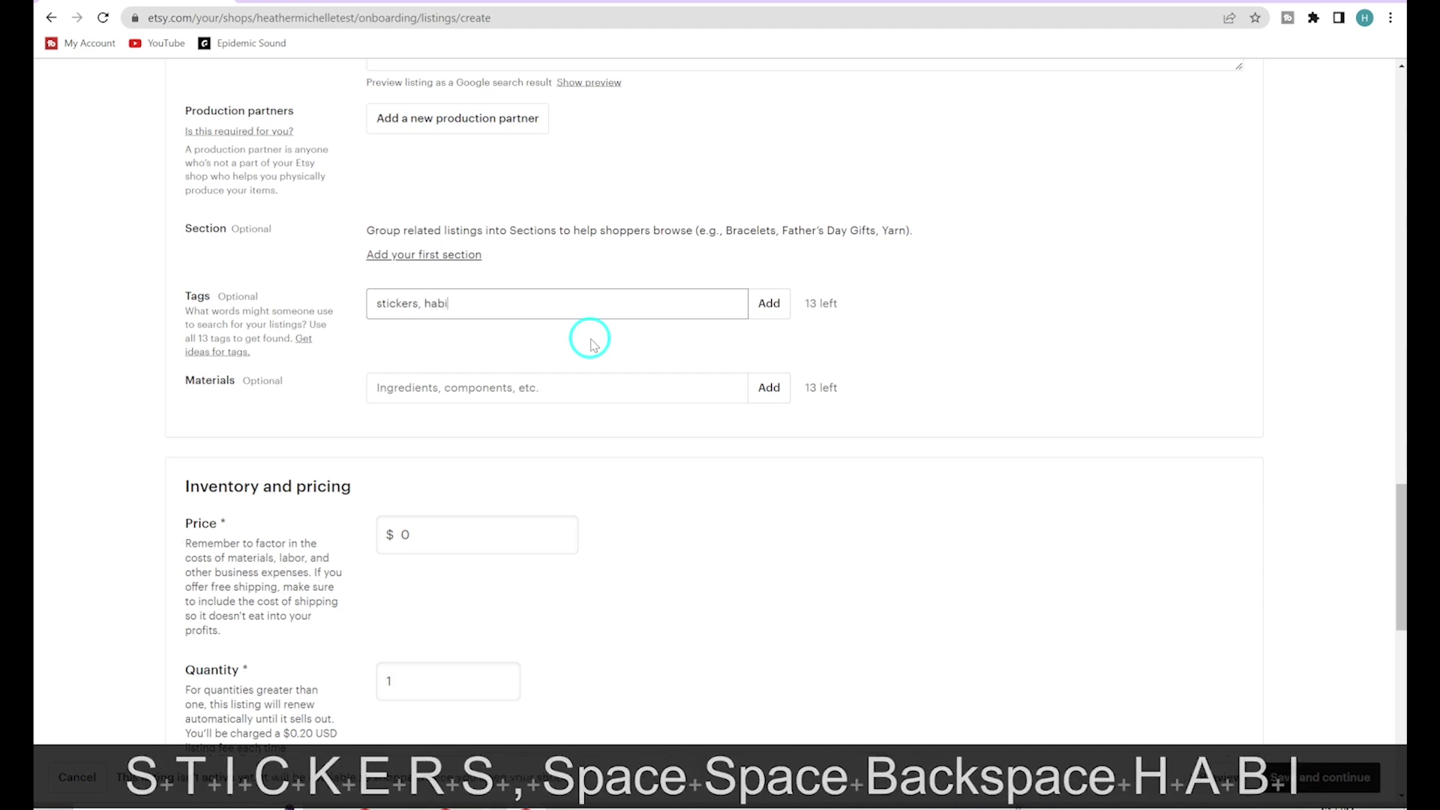
type("t trackers, ")
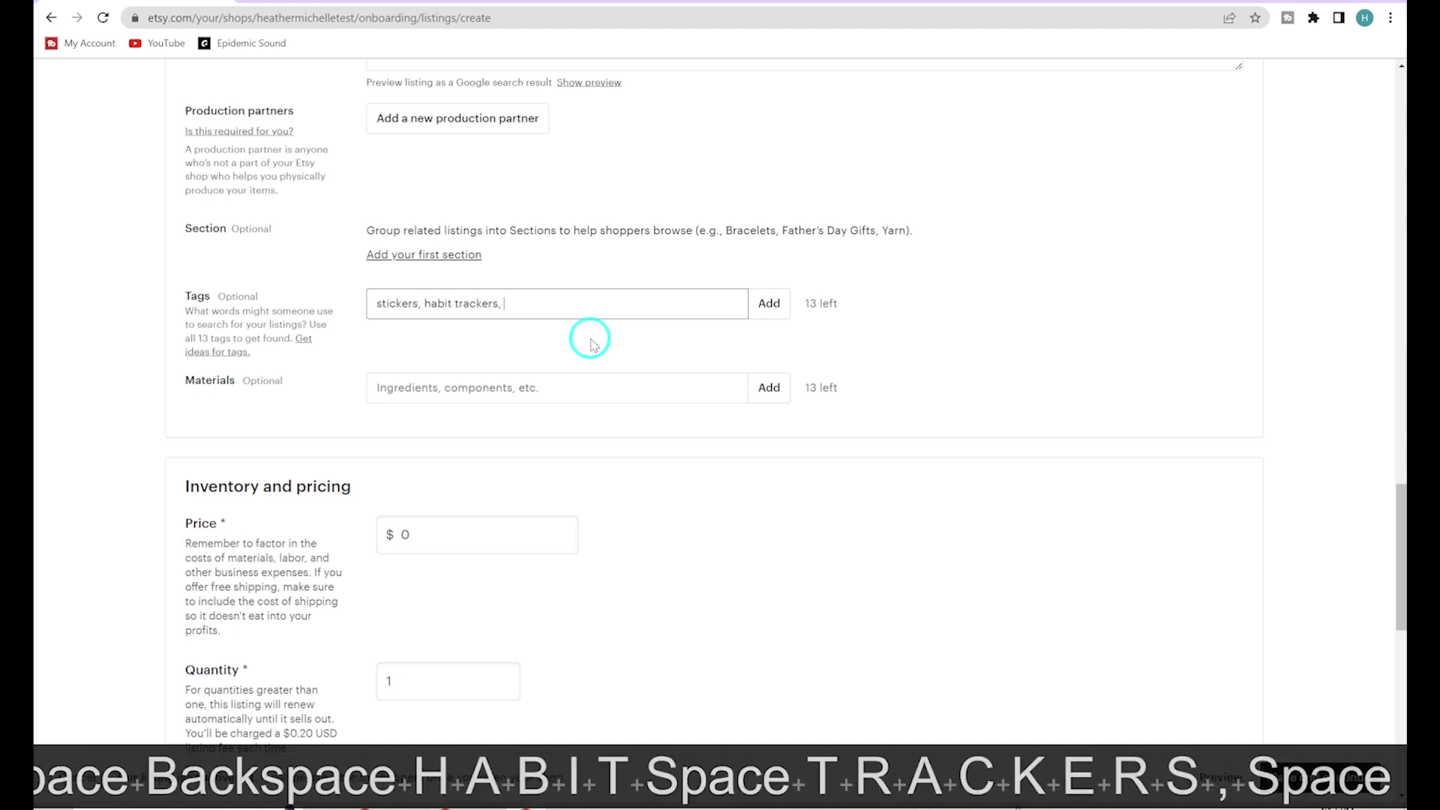
type("goodnotes,")
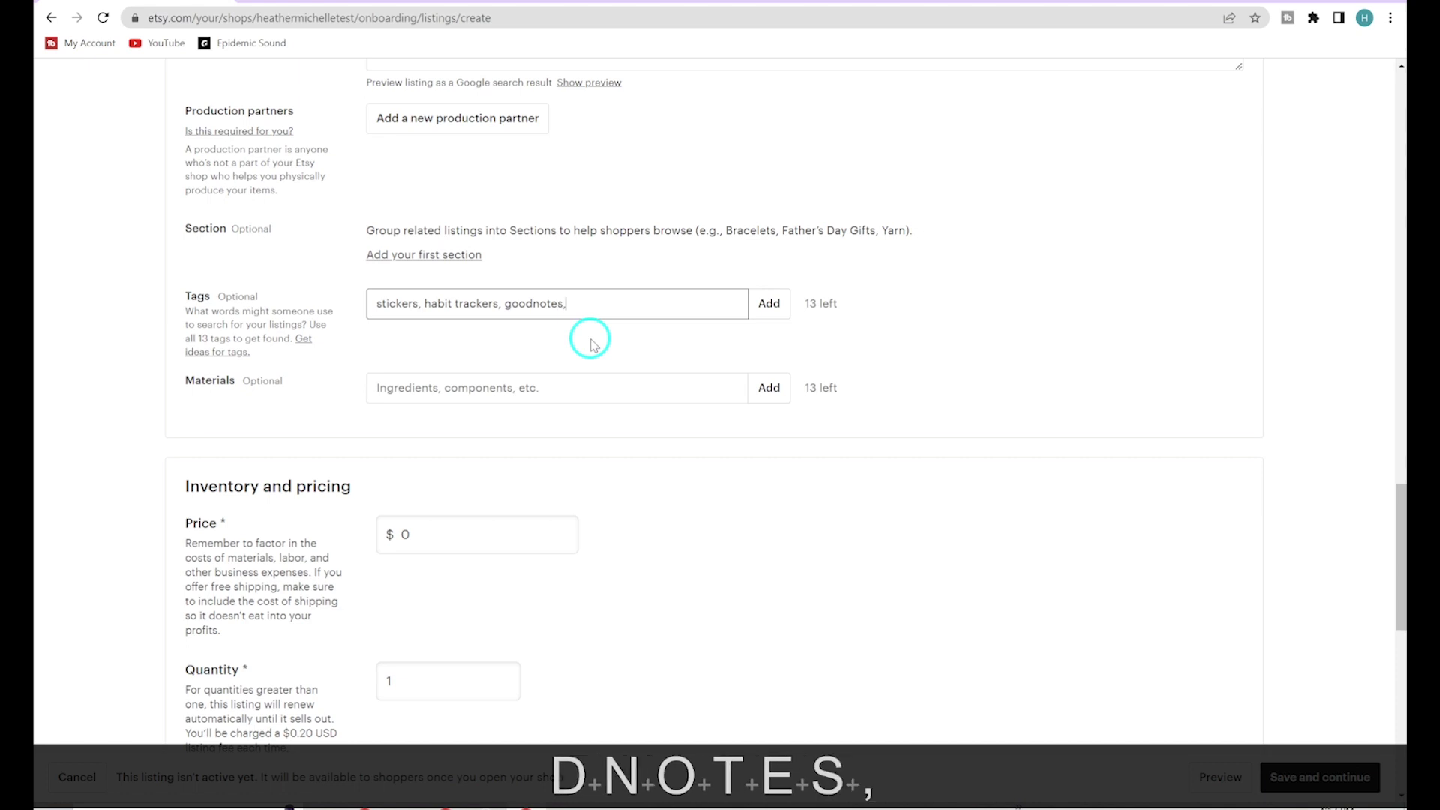
key("BackSpace")
key("BackSpace")
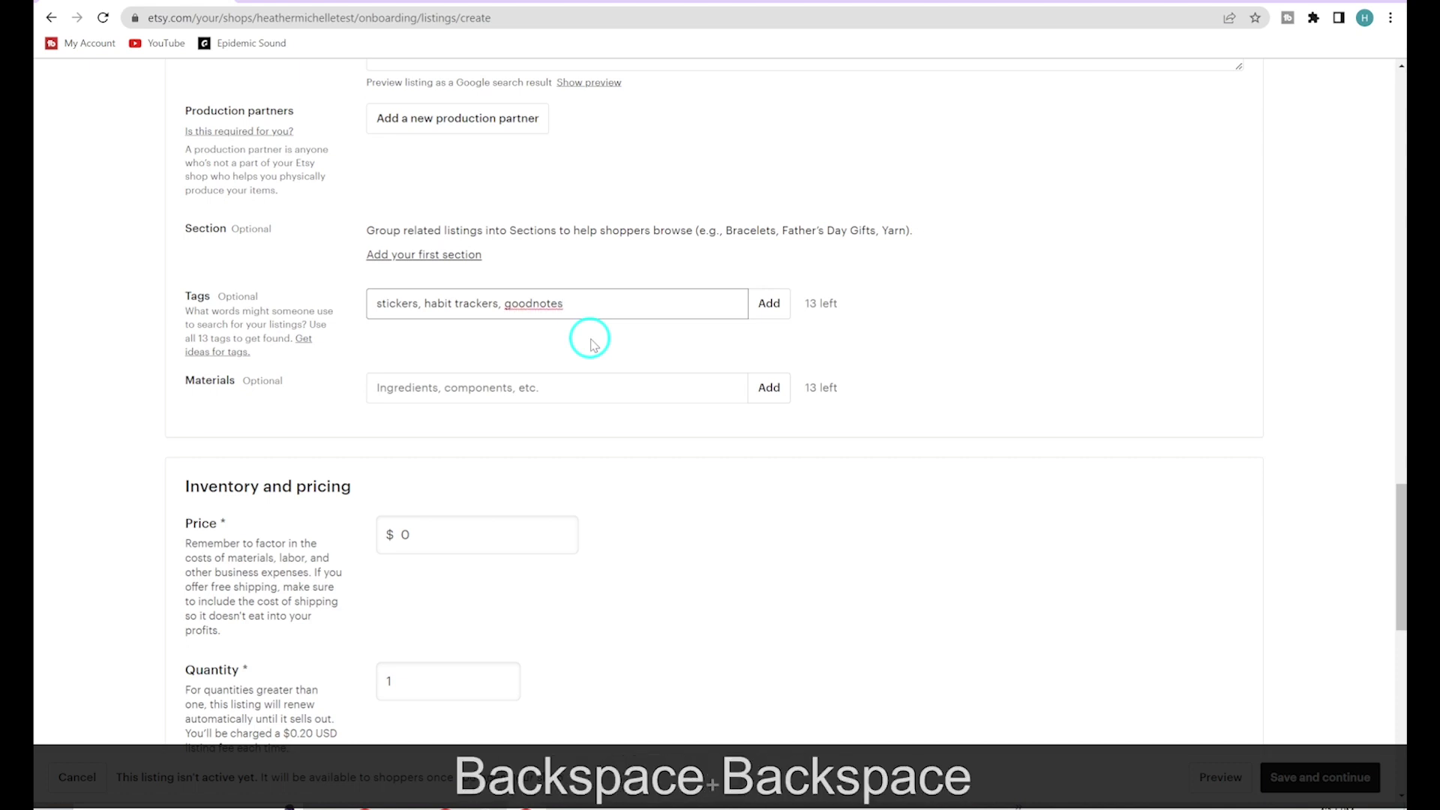
left_click(773, 305)
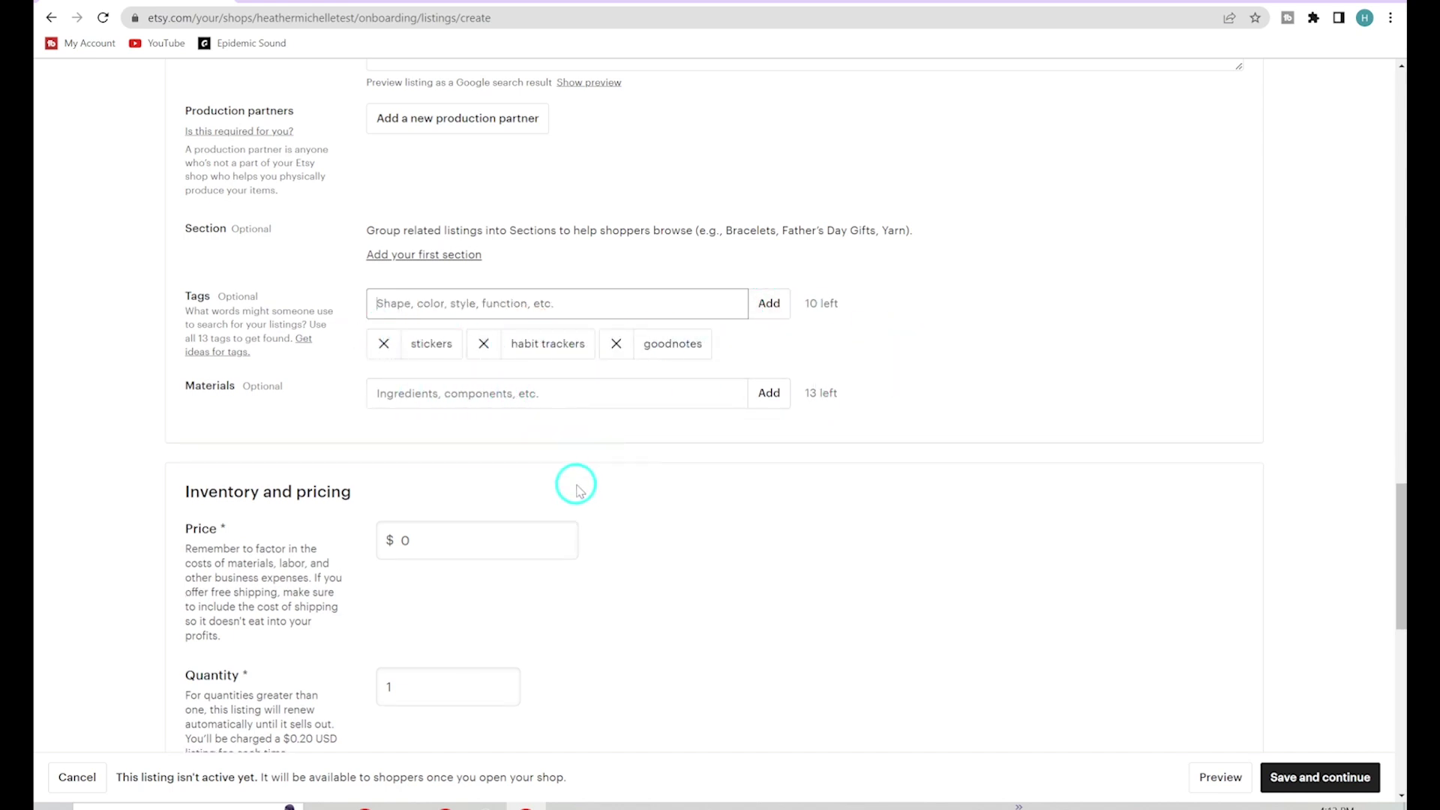
Set the listing's quantity to 999.
scroll(633, 471, "down", 3)
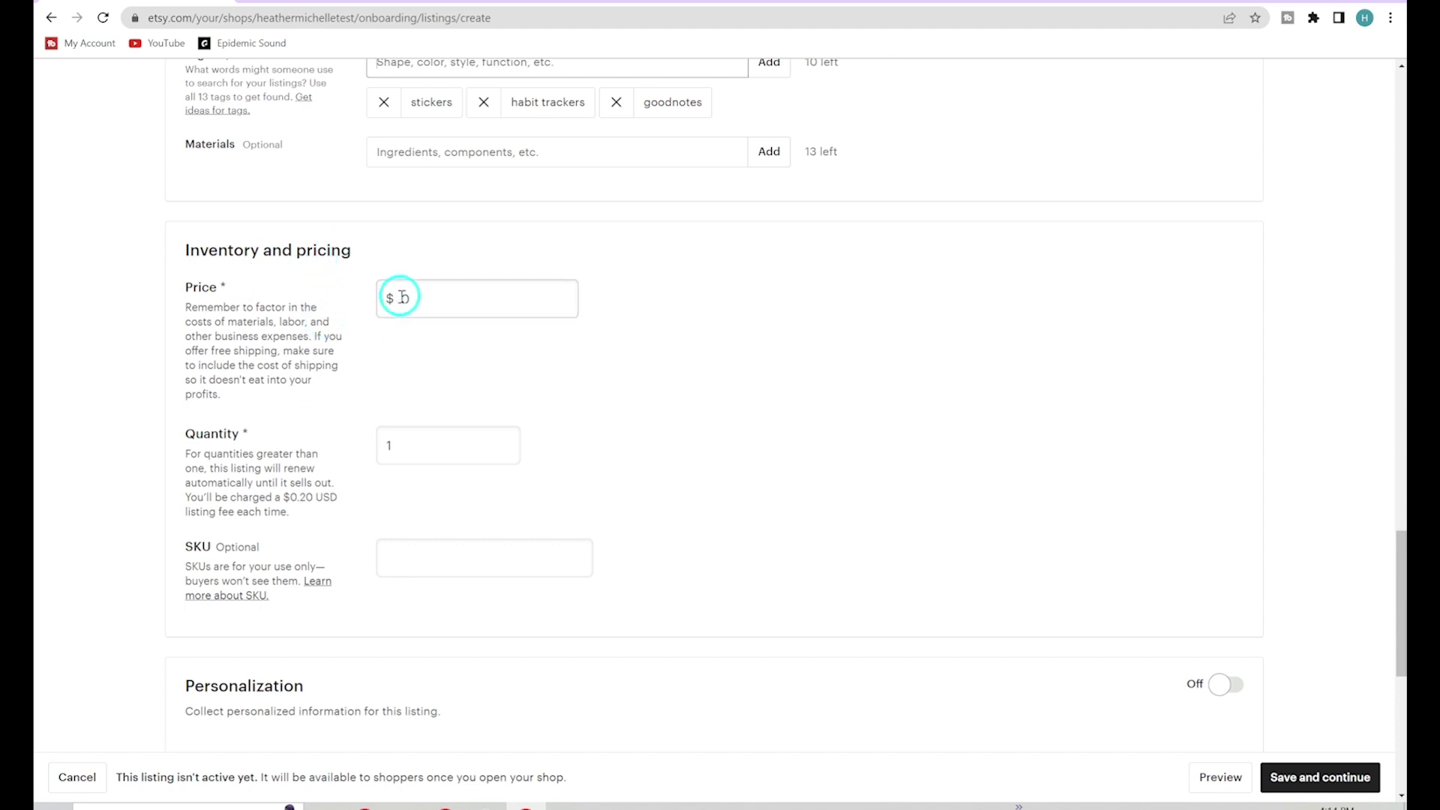
scroll(289, 366, "down", 1)
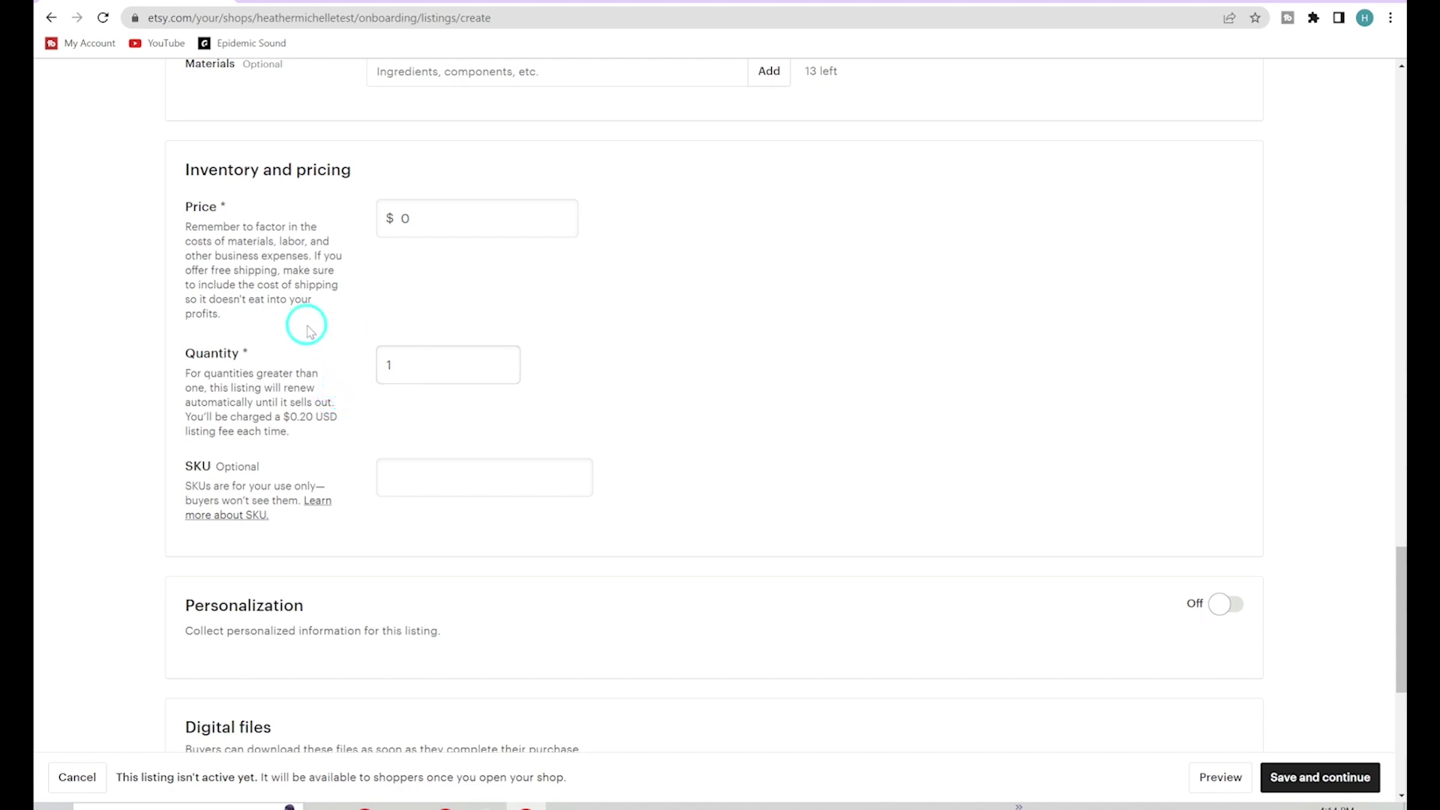
double_click(412, 364)
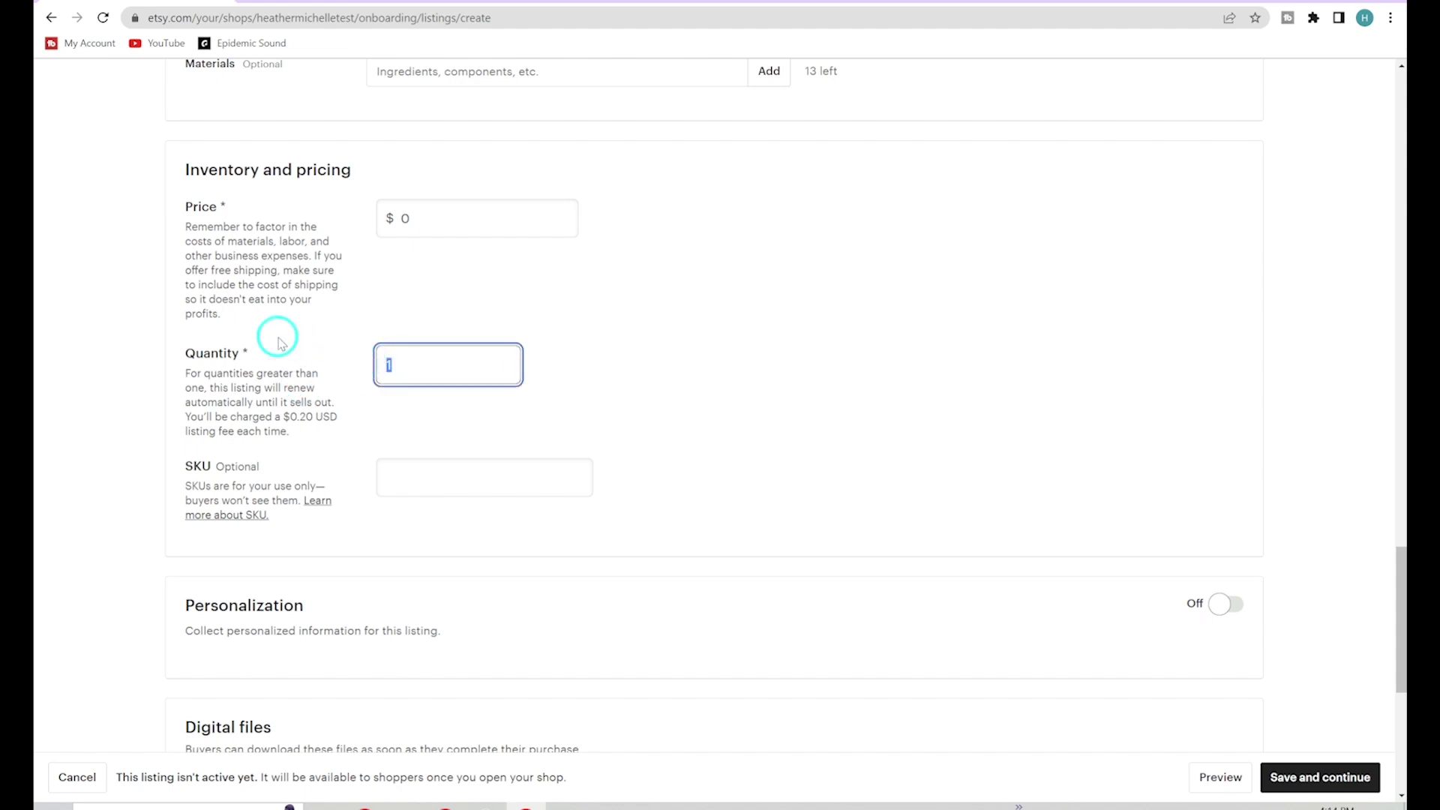
type("99")
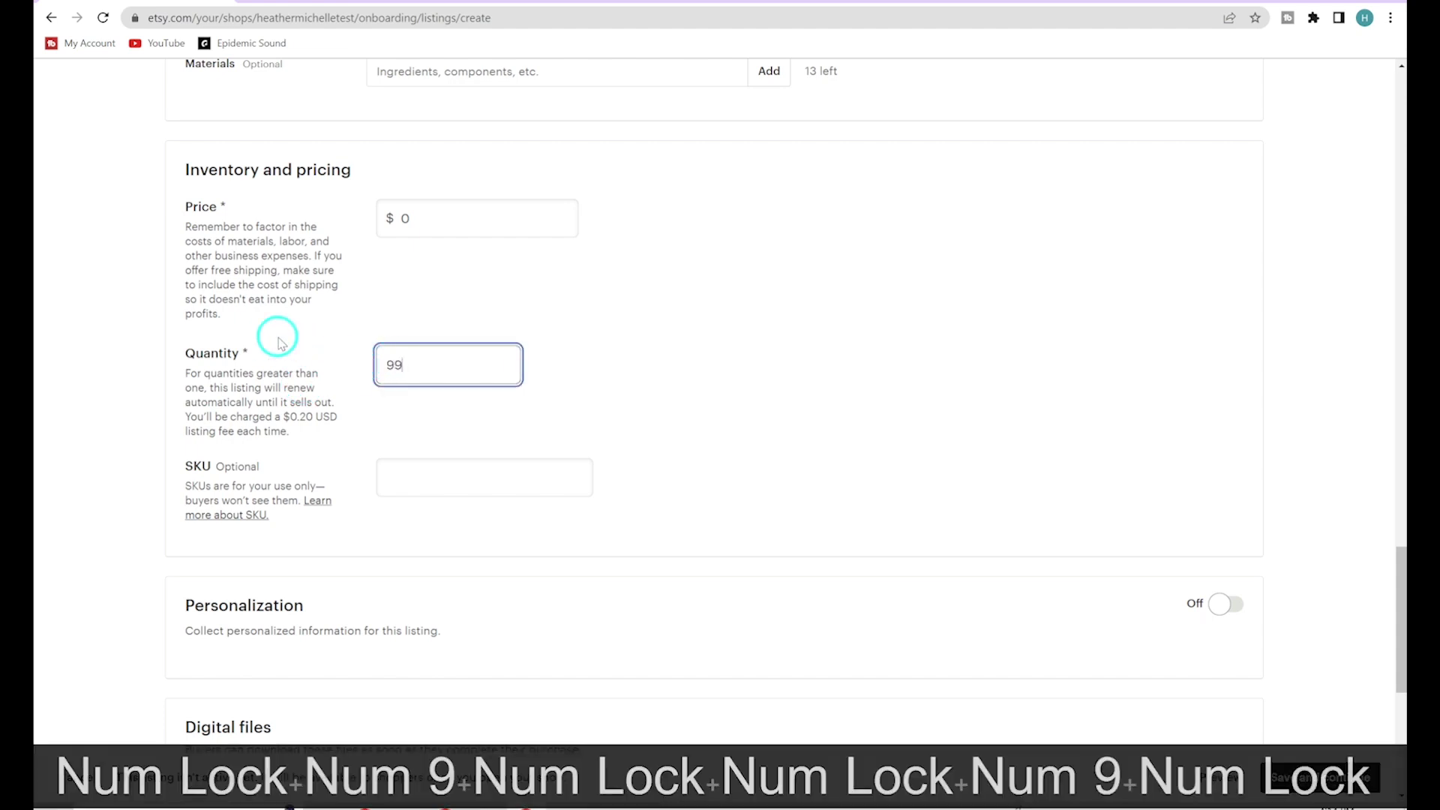
type("99")
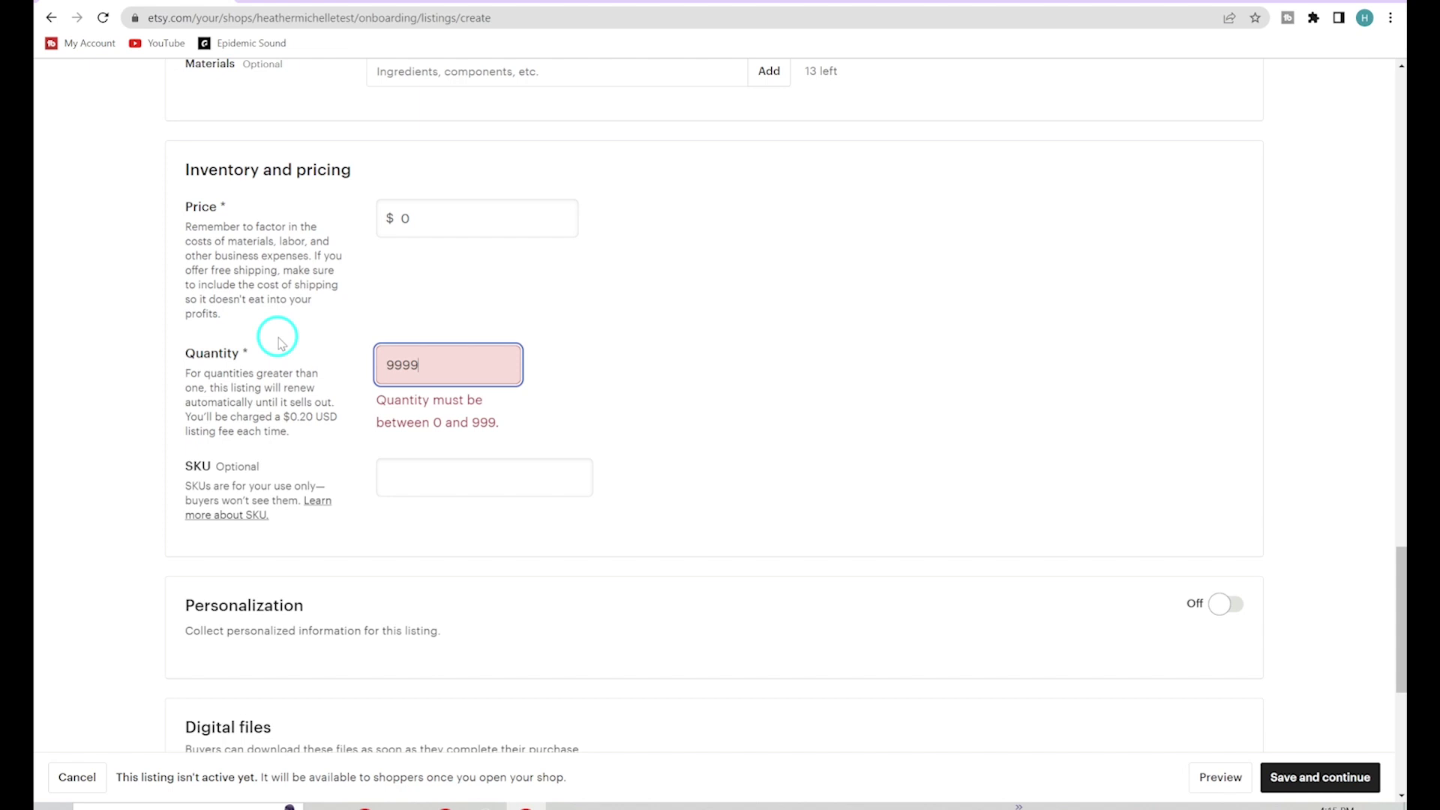
key("BackSpace")
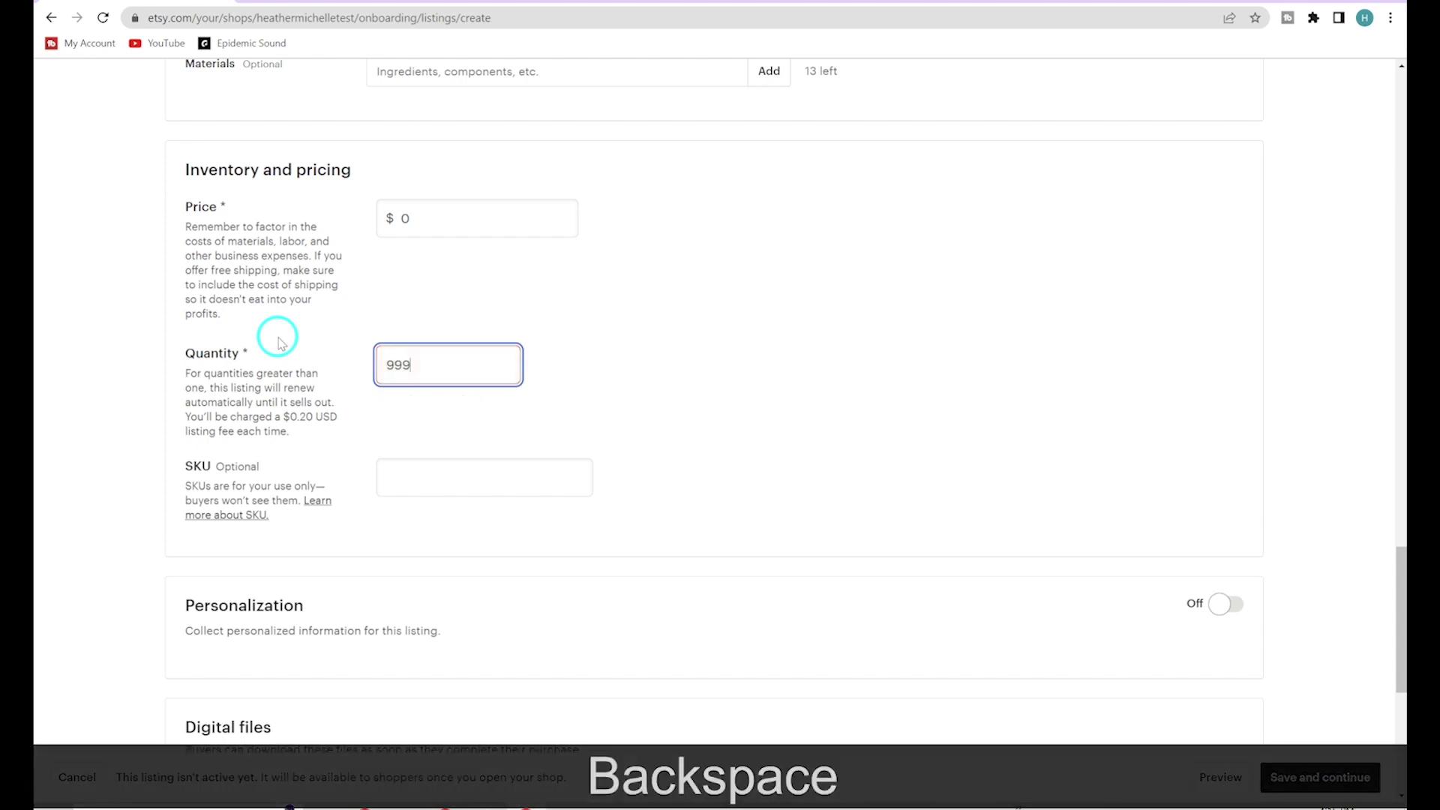
left_click(321, 379)
Set the listing's price to $5.00.
left_click(367, 219)
type(".5")
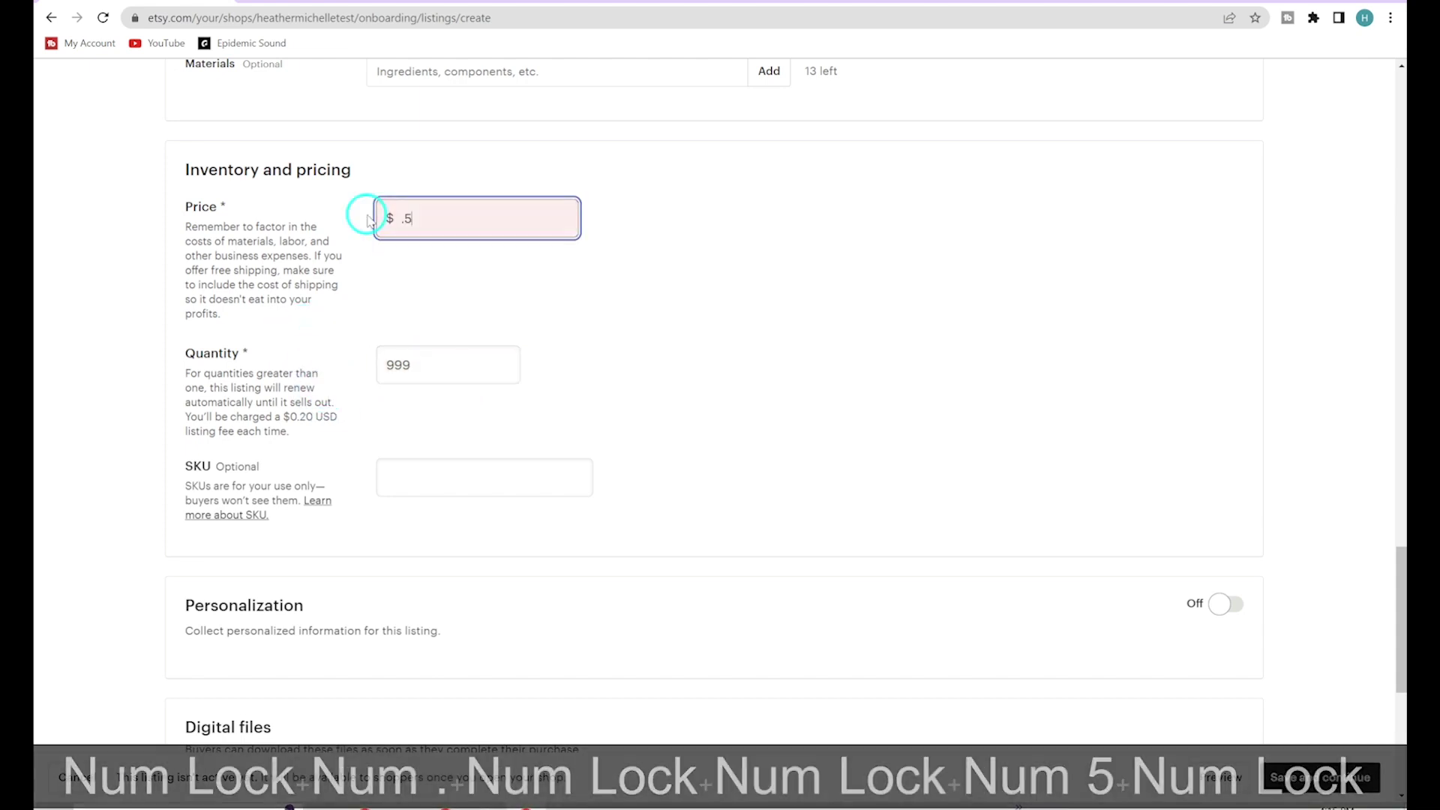
key("Tab")
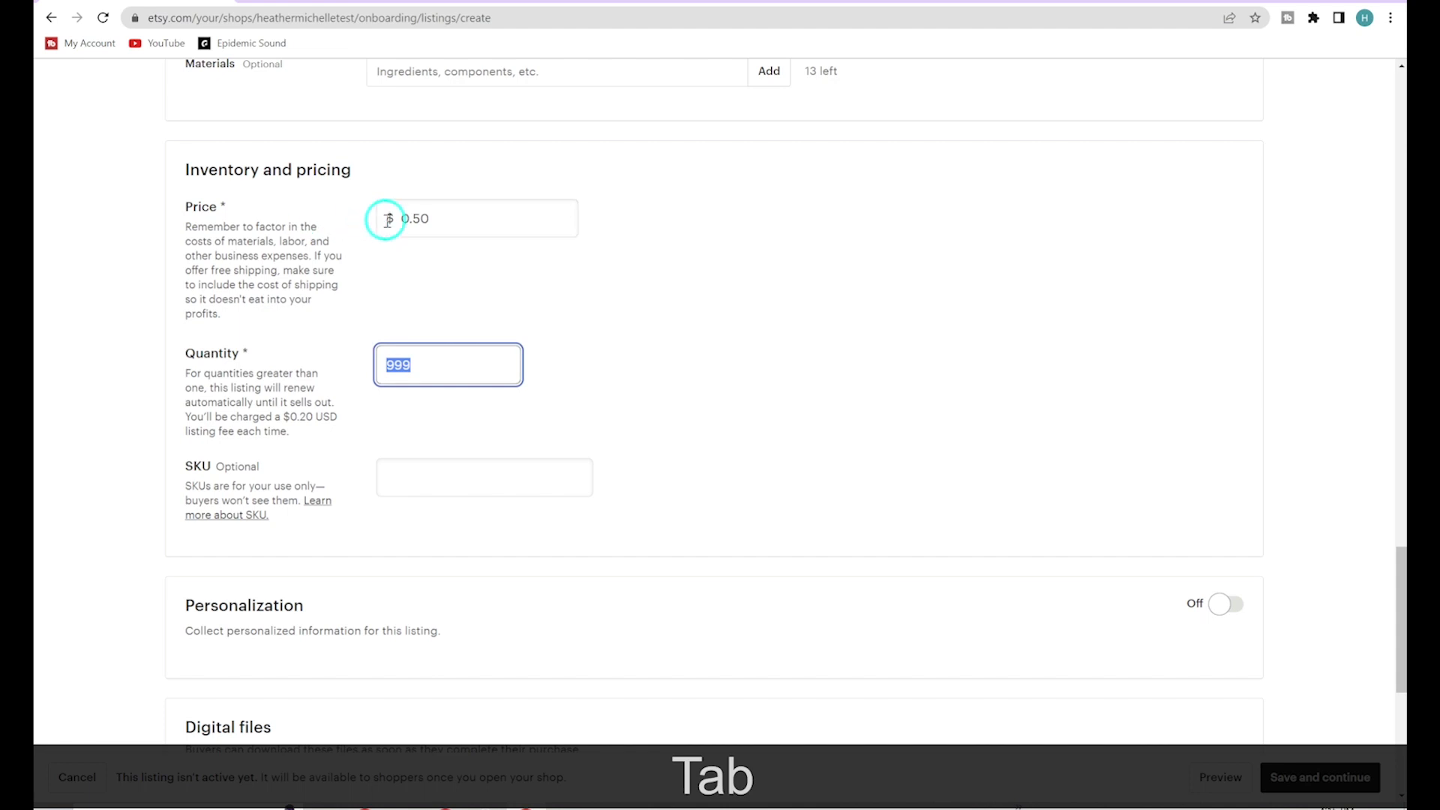
double_click(370, 219)
type("5.00")
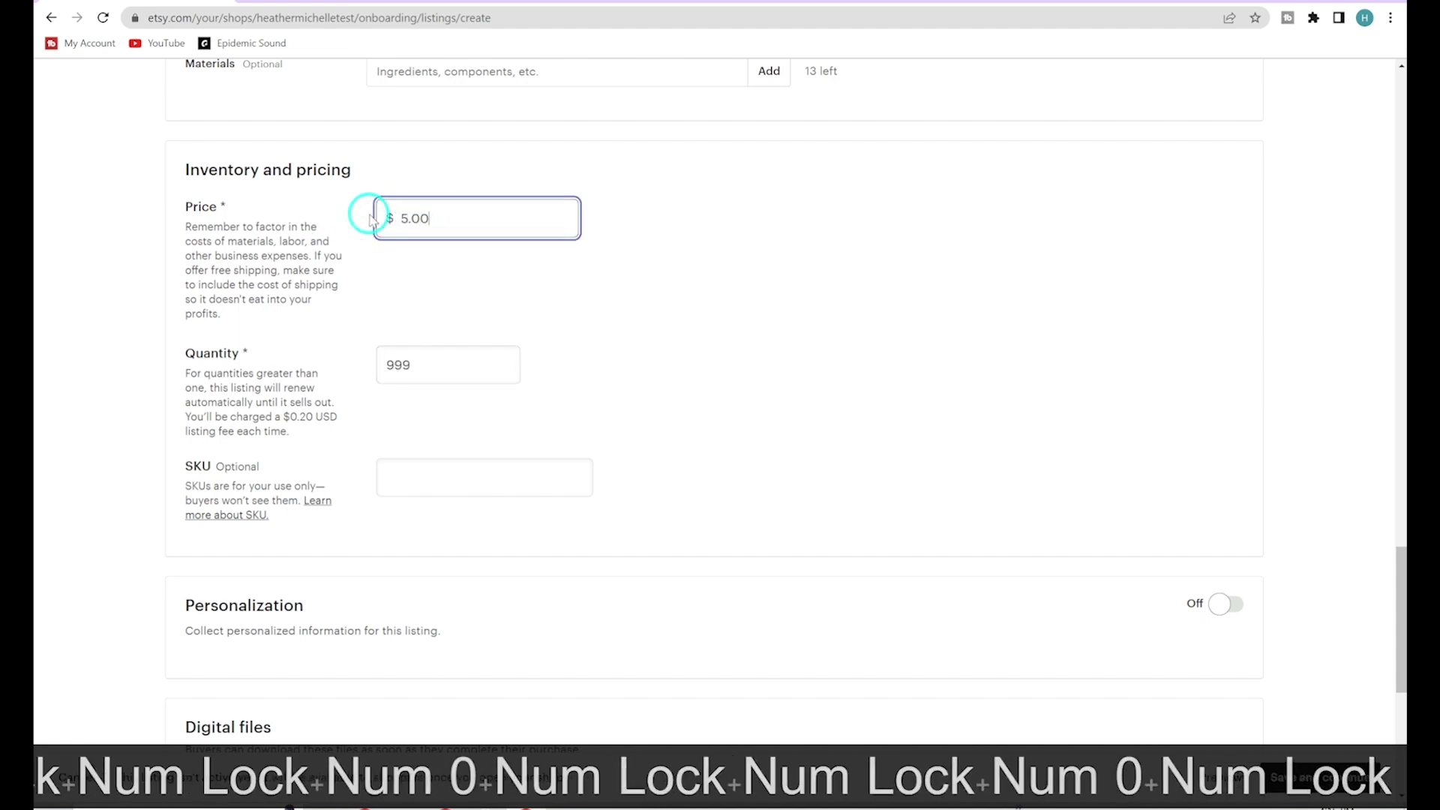
key("Tab")
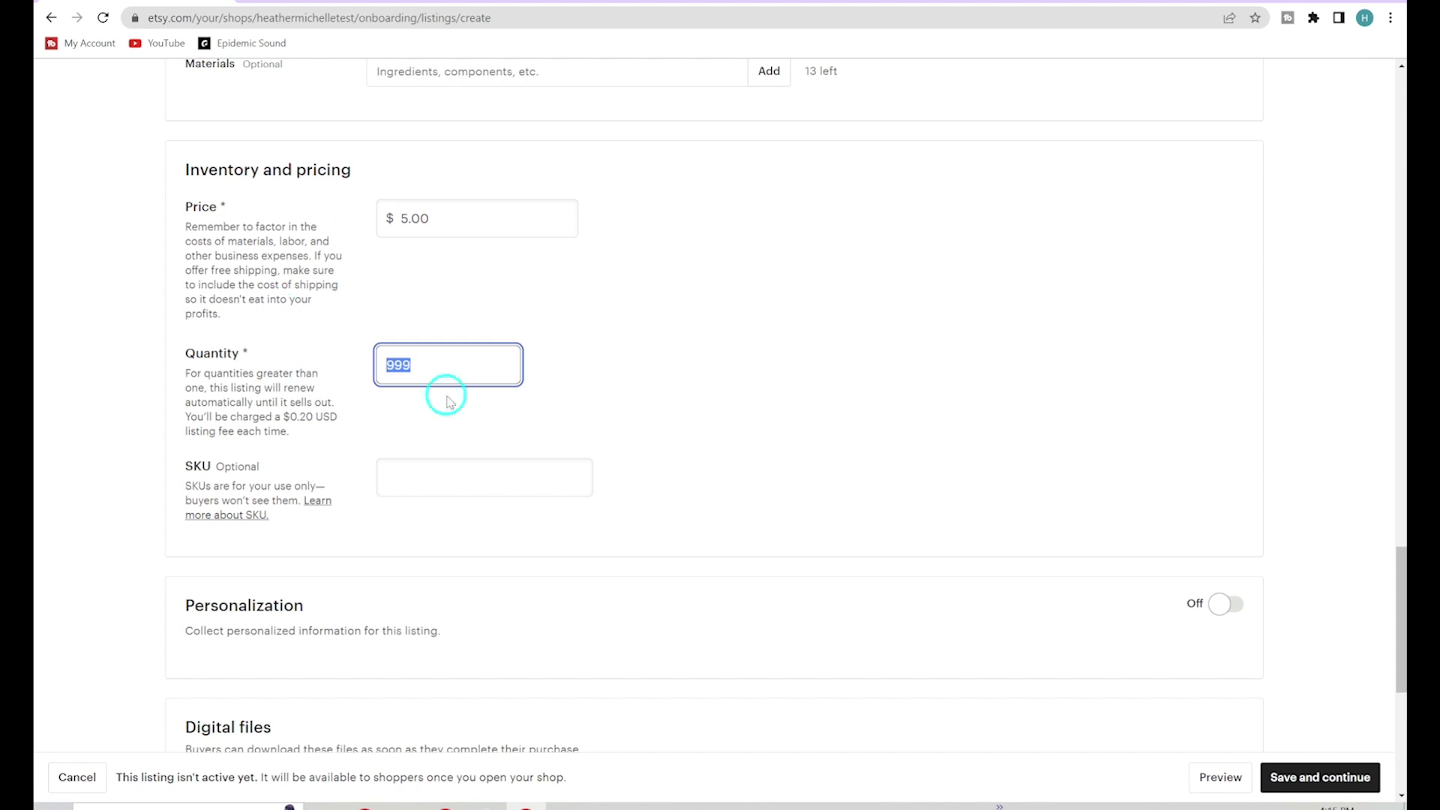
Turn on personalization to view its buyer instruction options, and turn it off again.
scroll(232, 392, "down", 1)
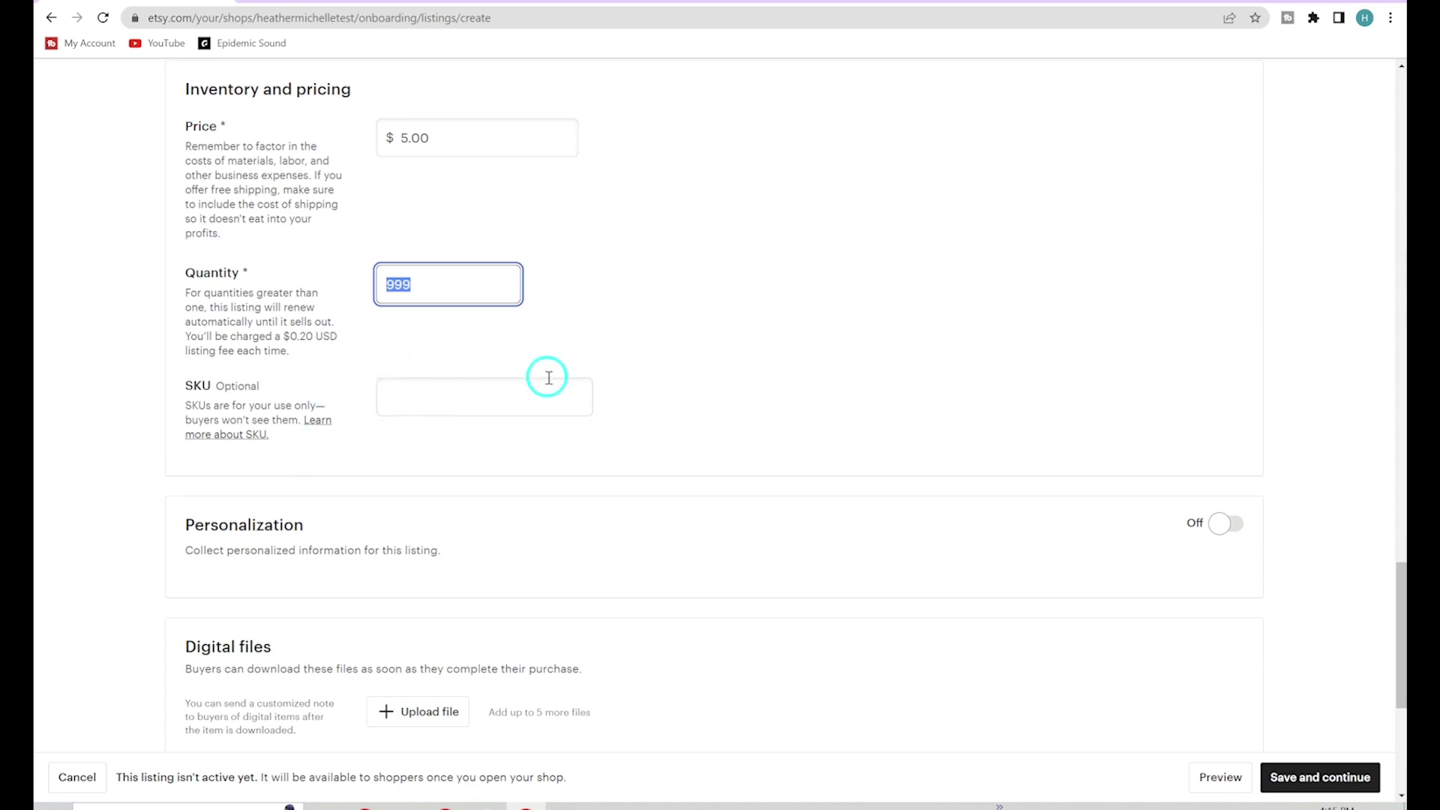
scroll(403, 450, "down", 2)
left_click(403, 450)
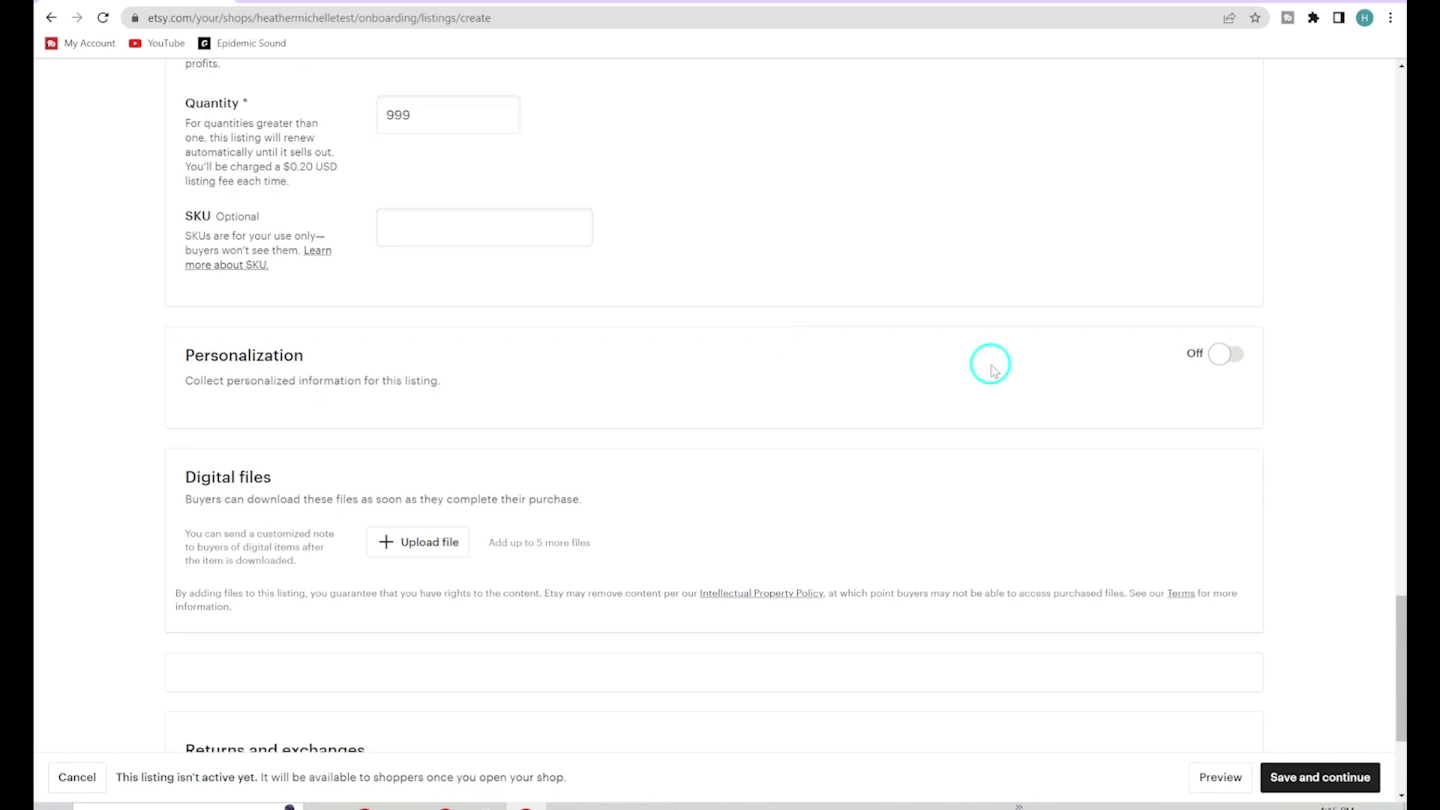
left_click(1214, 356)
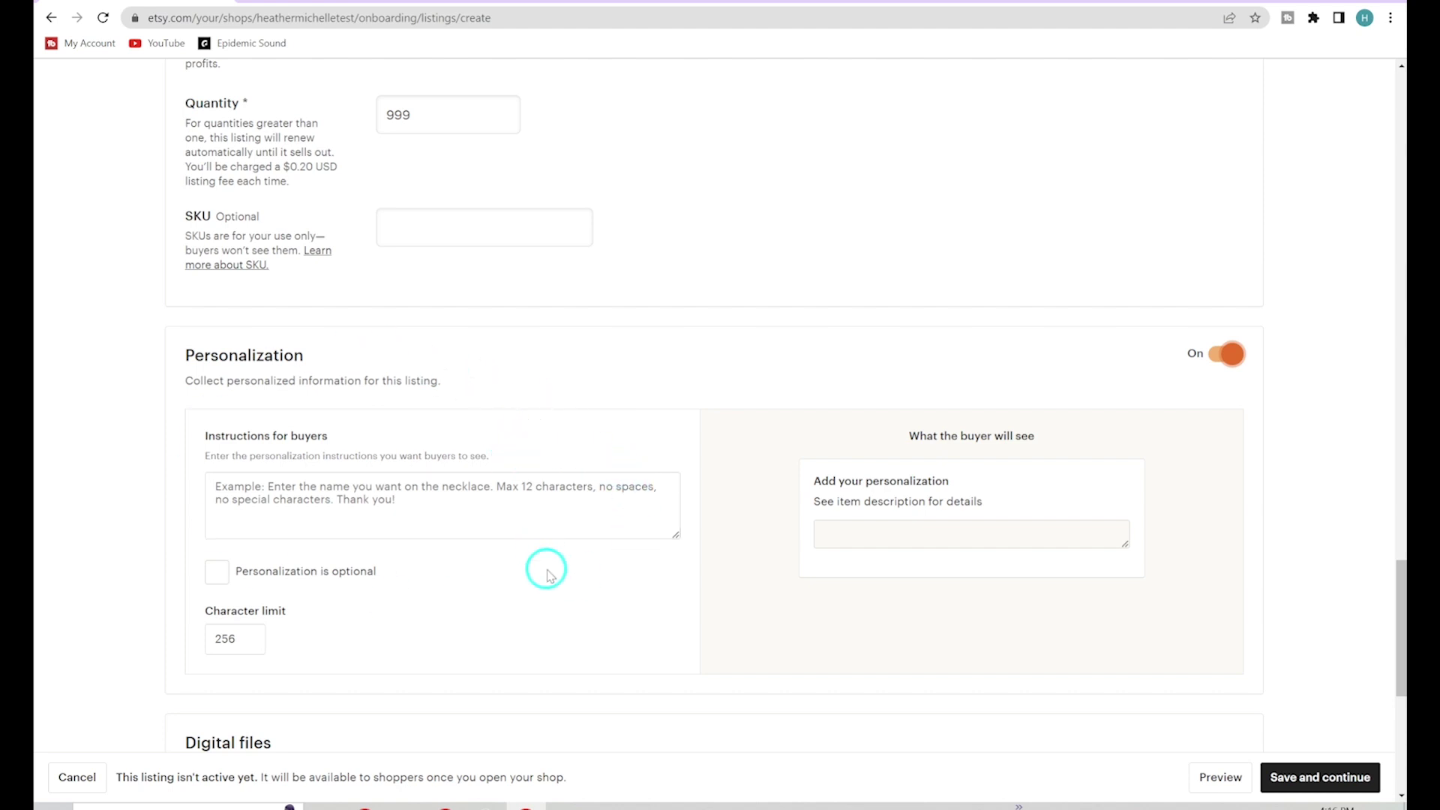
scroll(542, 555, "down", 1)
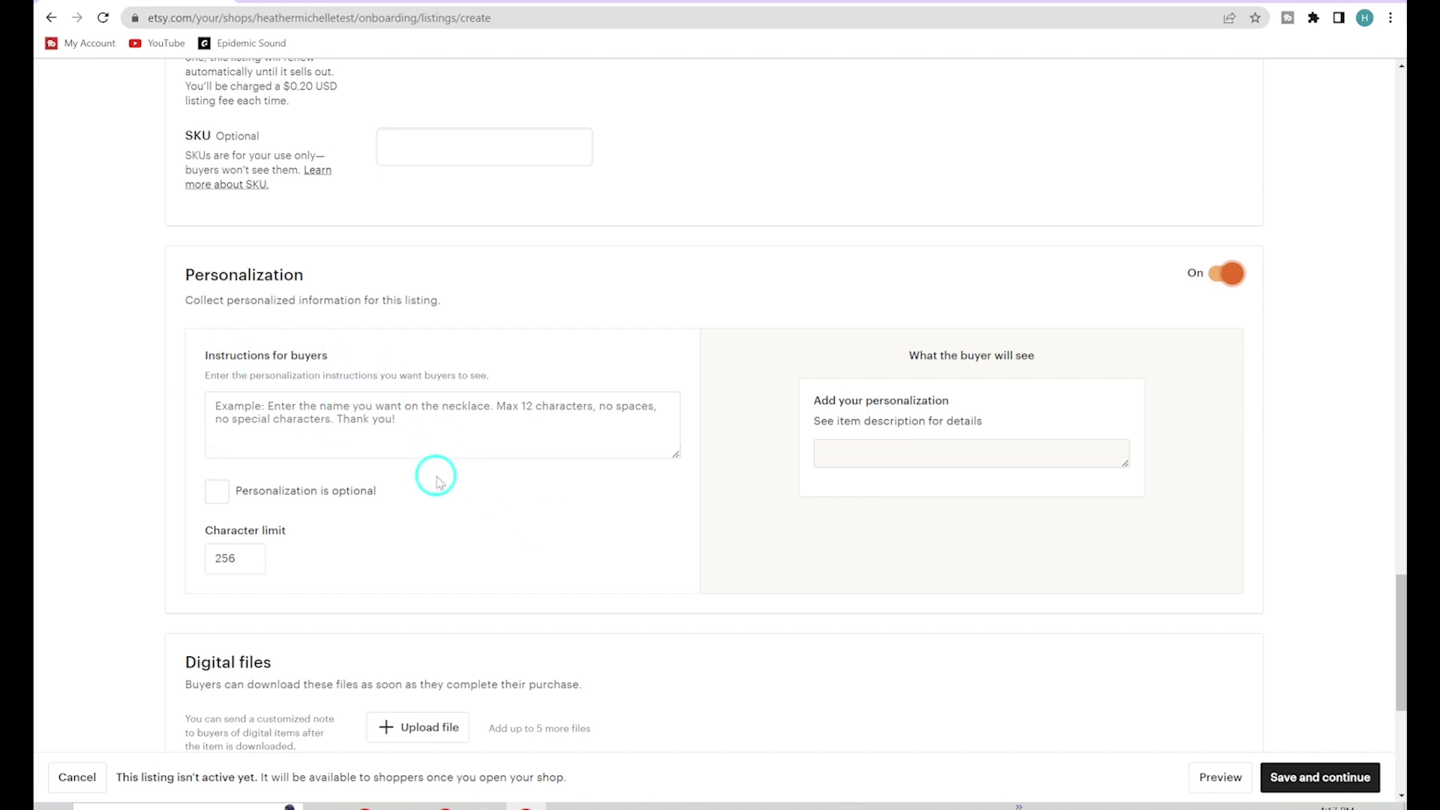
left_click(270, 399)
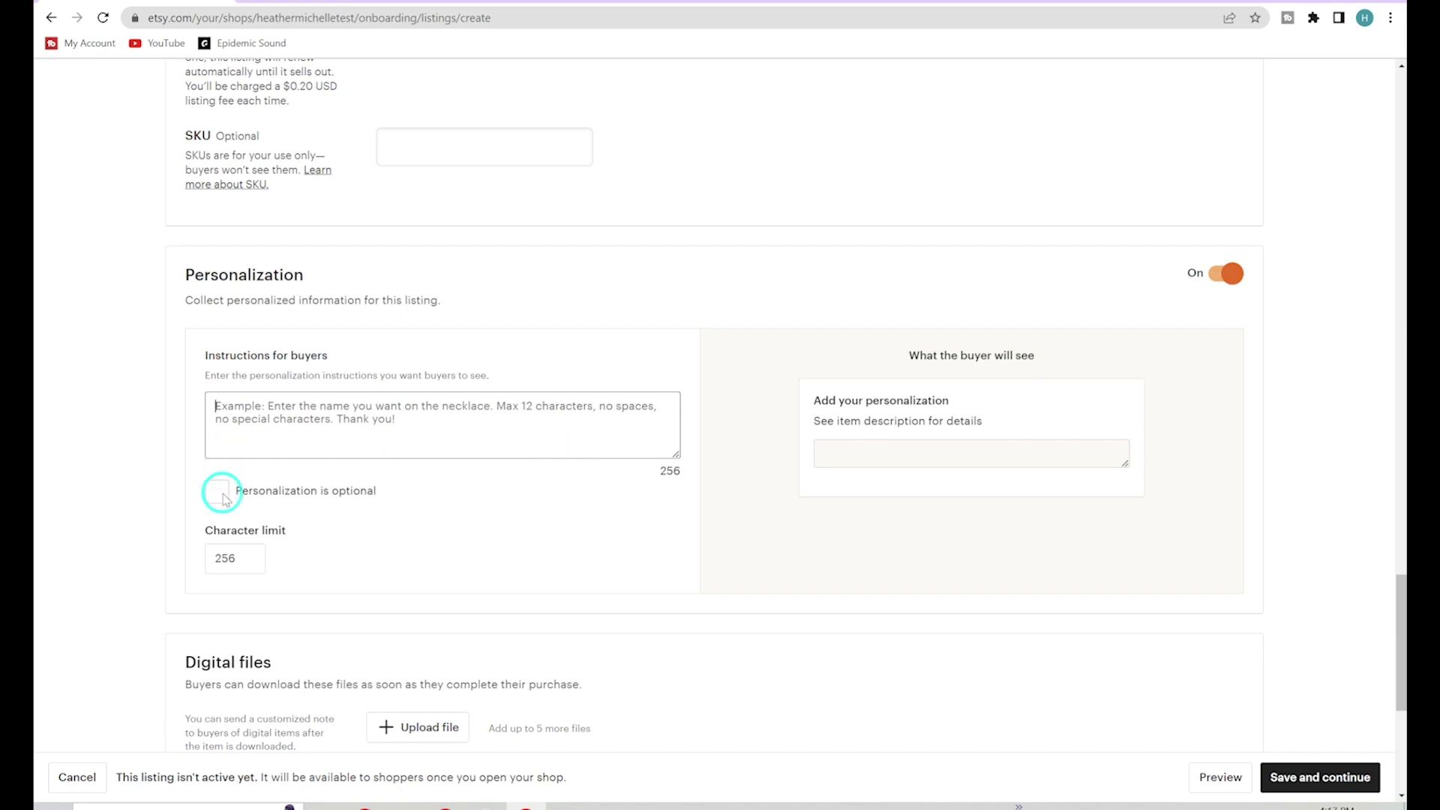
left_click(1232, 275)
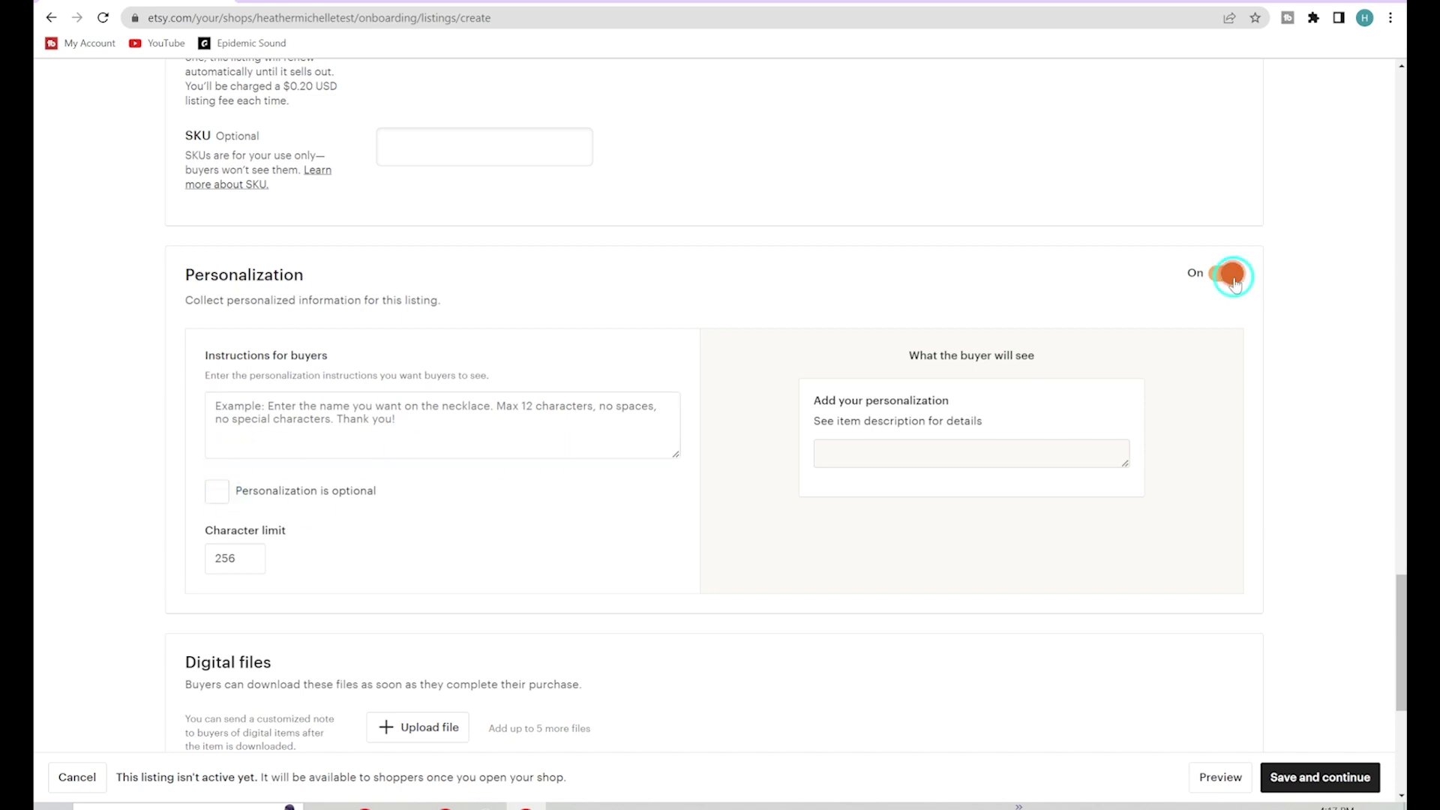
left_click(1233, 276)
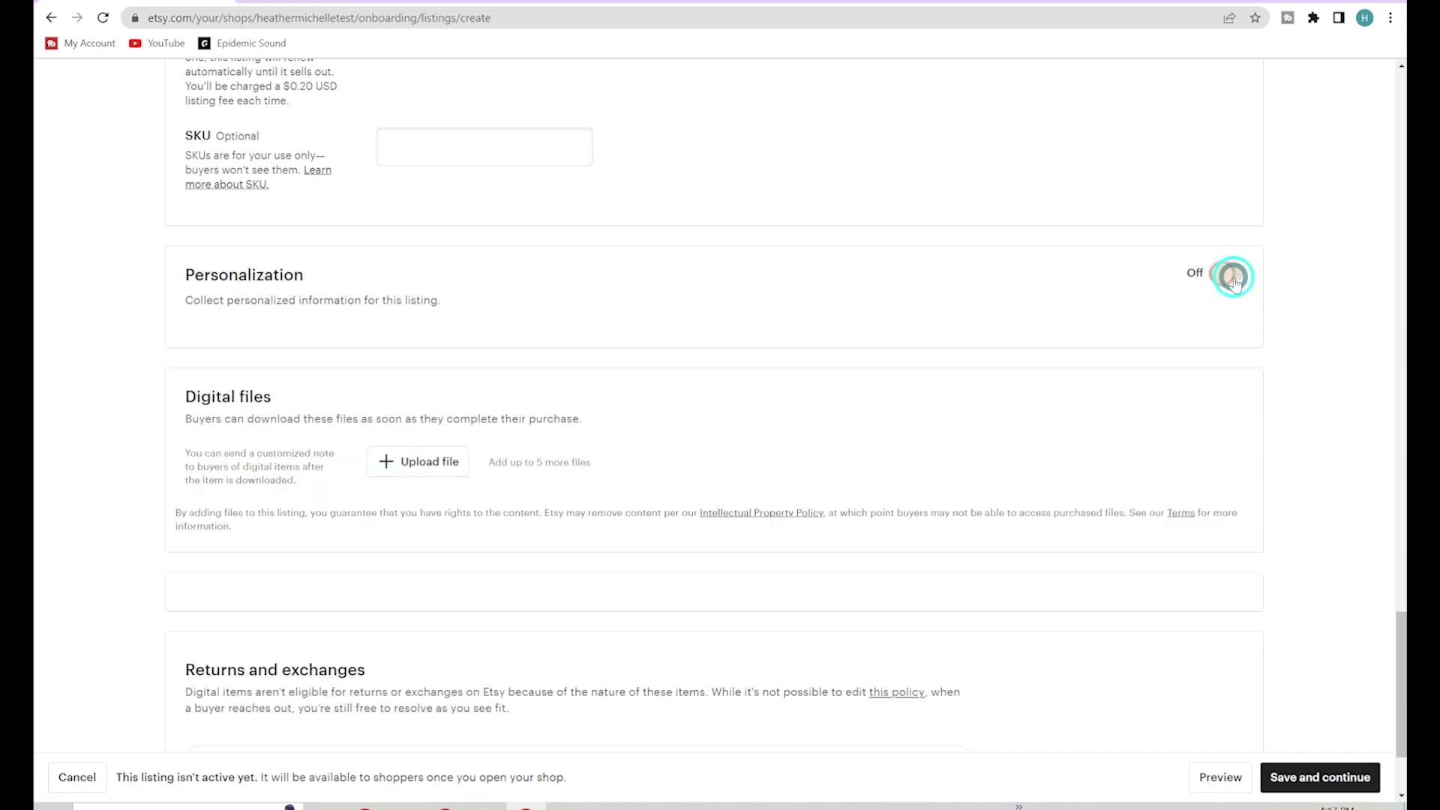
scroll(517, 420, "down", 1)
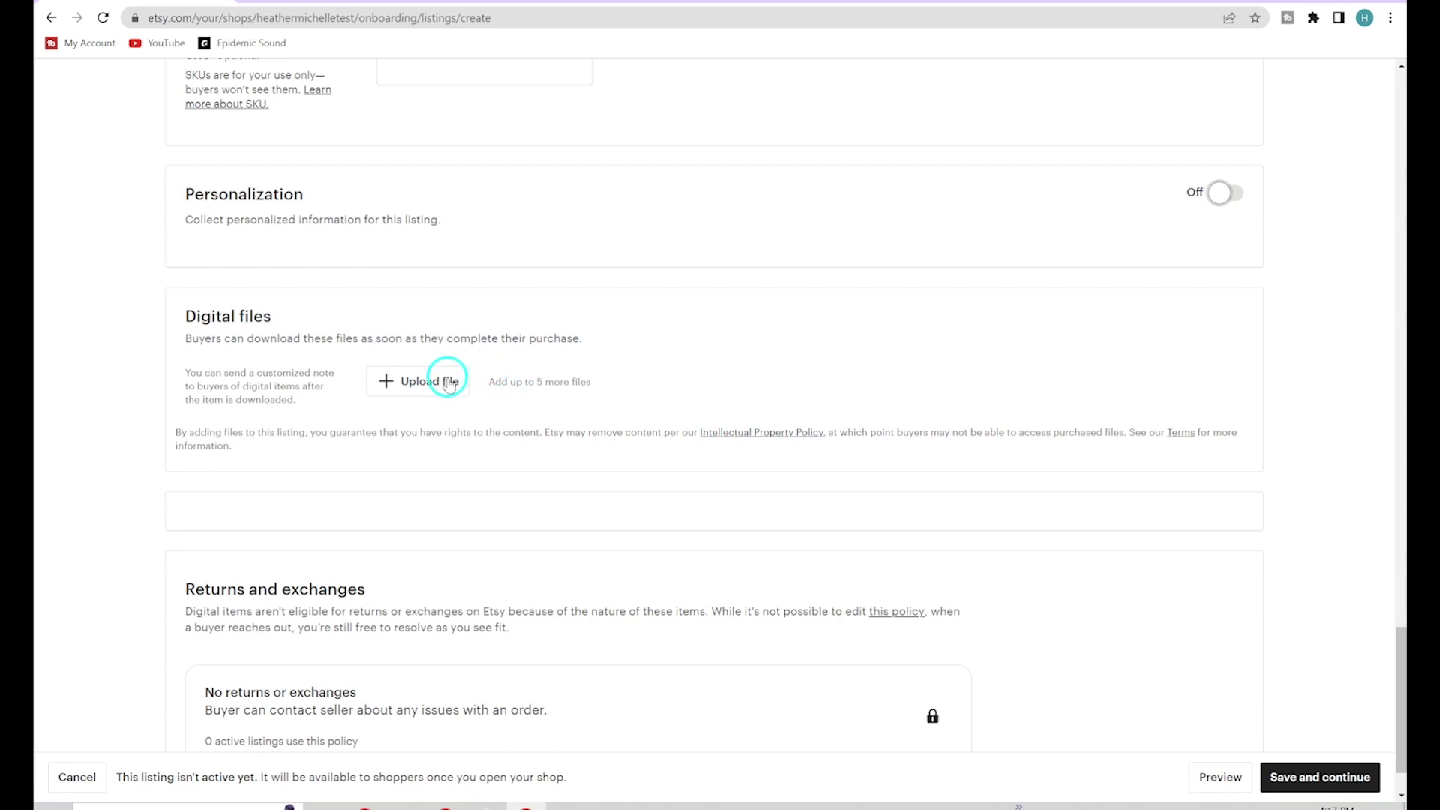
left_click(402, 380)
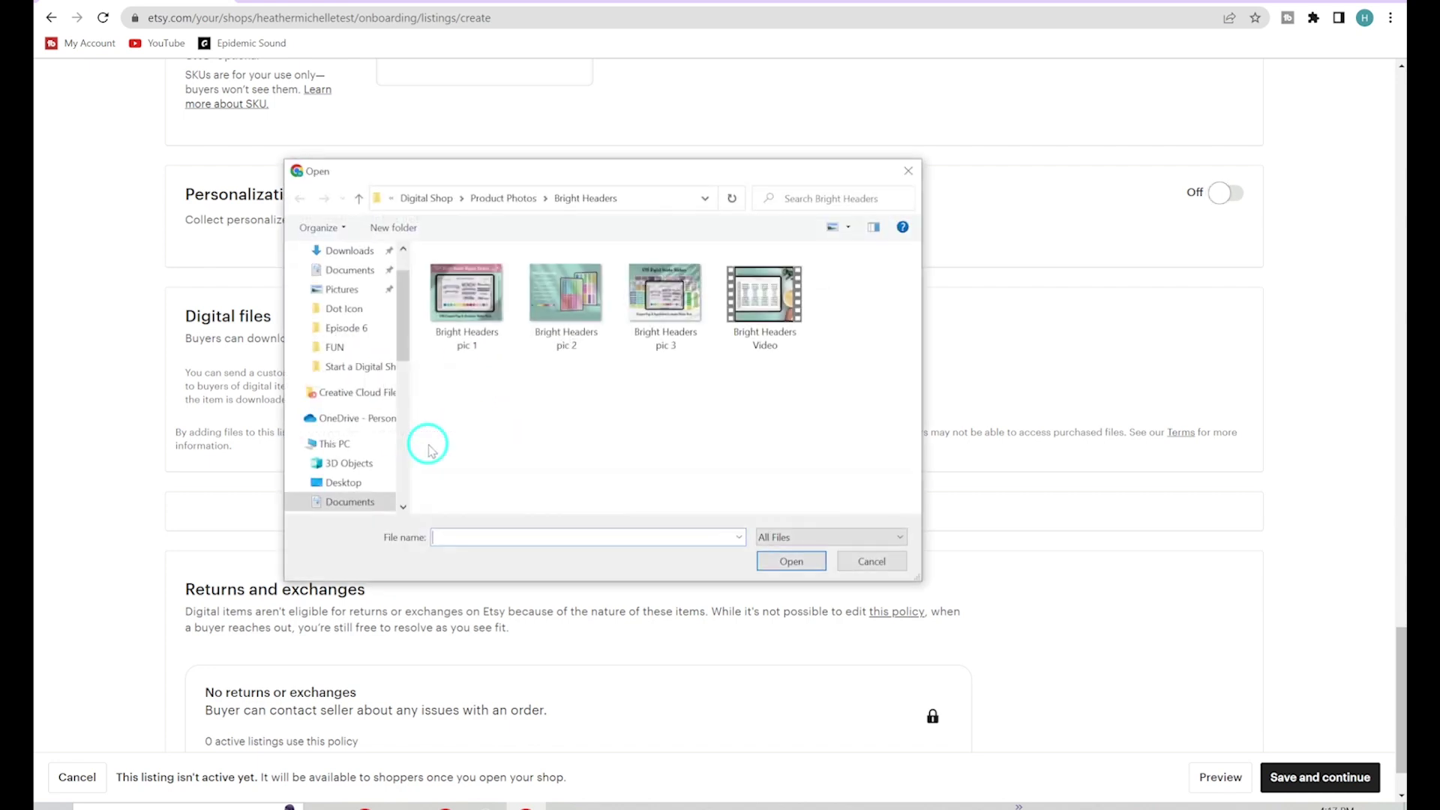
left_click(908, 171)
Save the finished listing and skip adding more listings to continue to the payment setup.
scroll(405, 432, "down", 1)
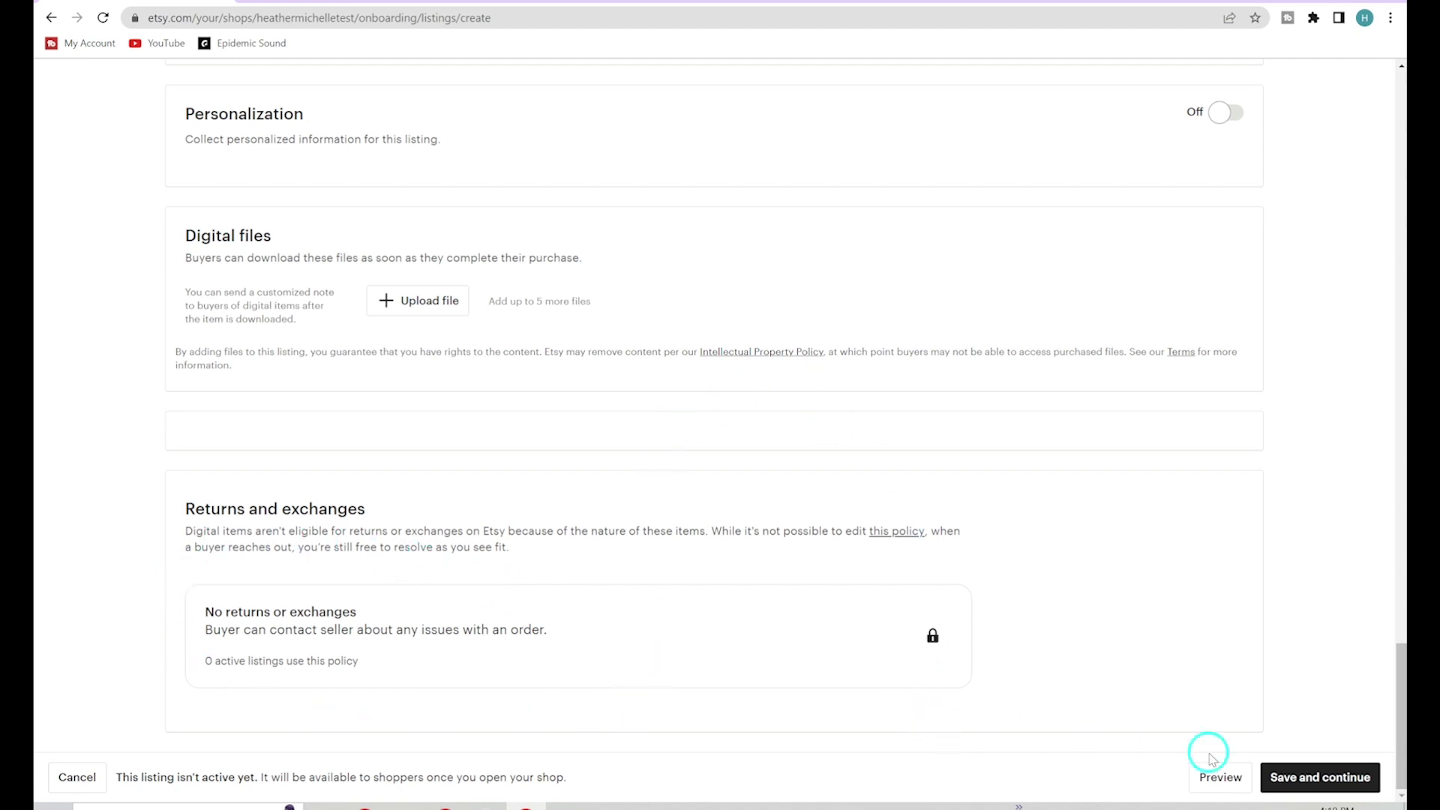
left_click(1316, 780)
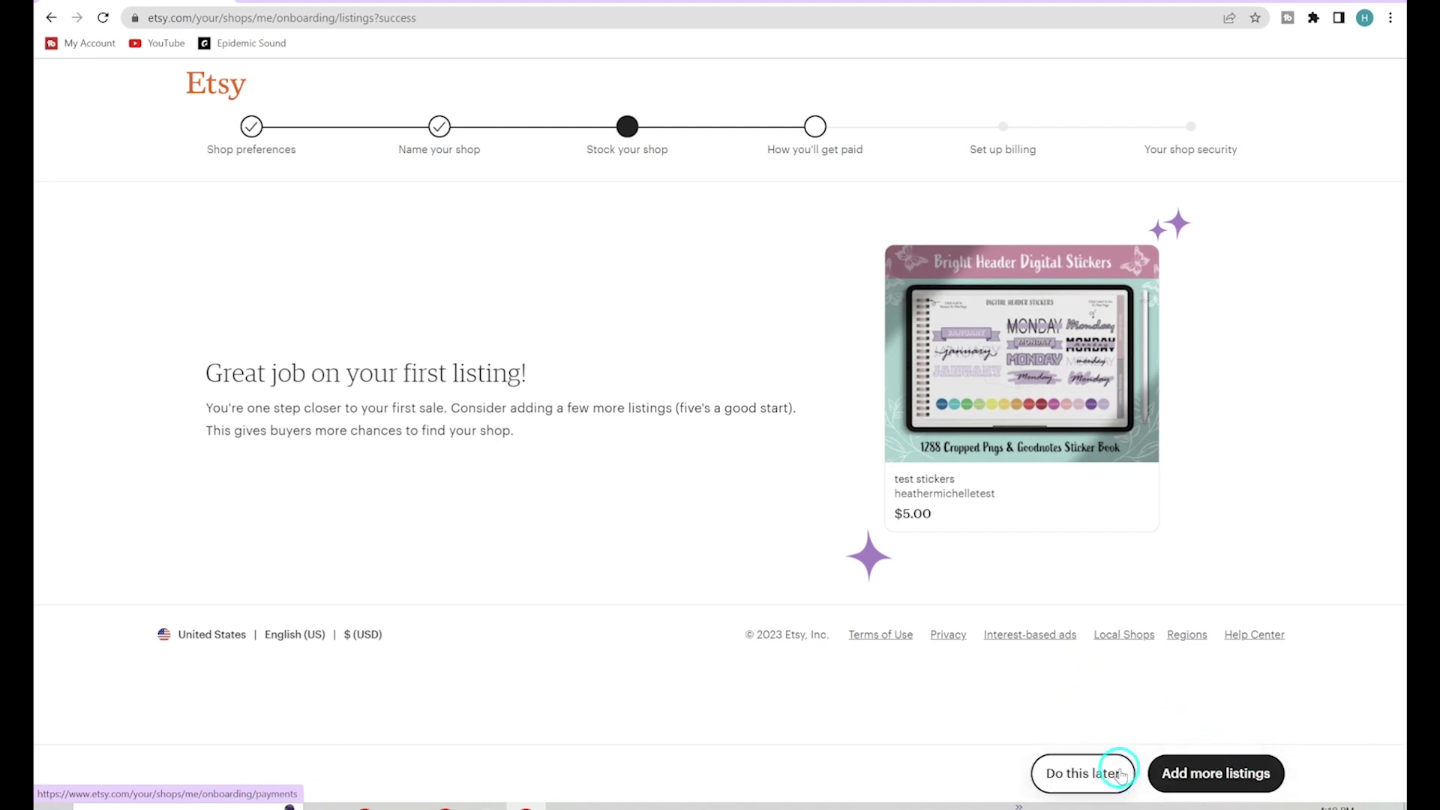
left_click(1082, 773)
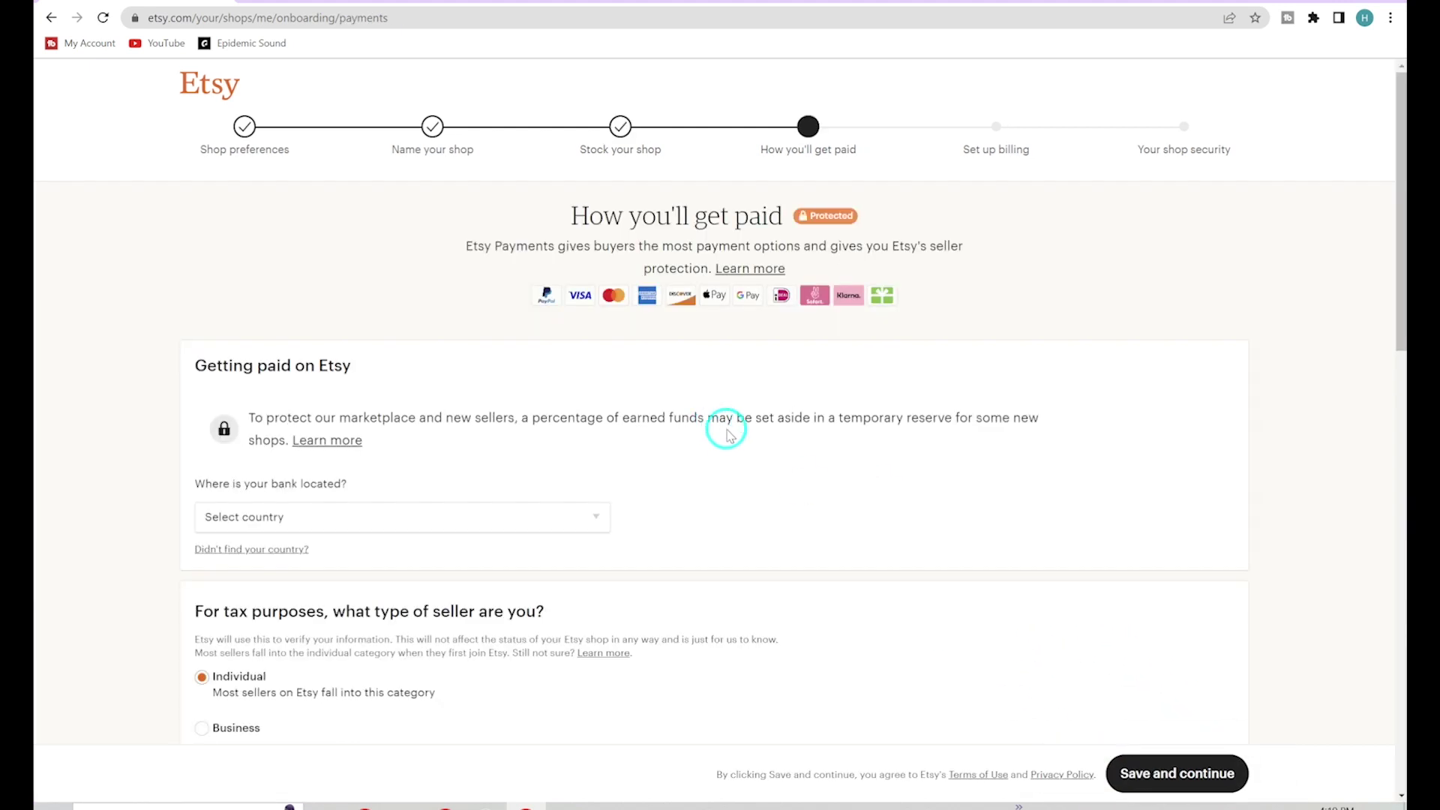
Review the payment setup form, from the bank location and seller type to the personal details and taxpayer address fields.
scroll(748, 421, "down", 1)
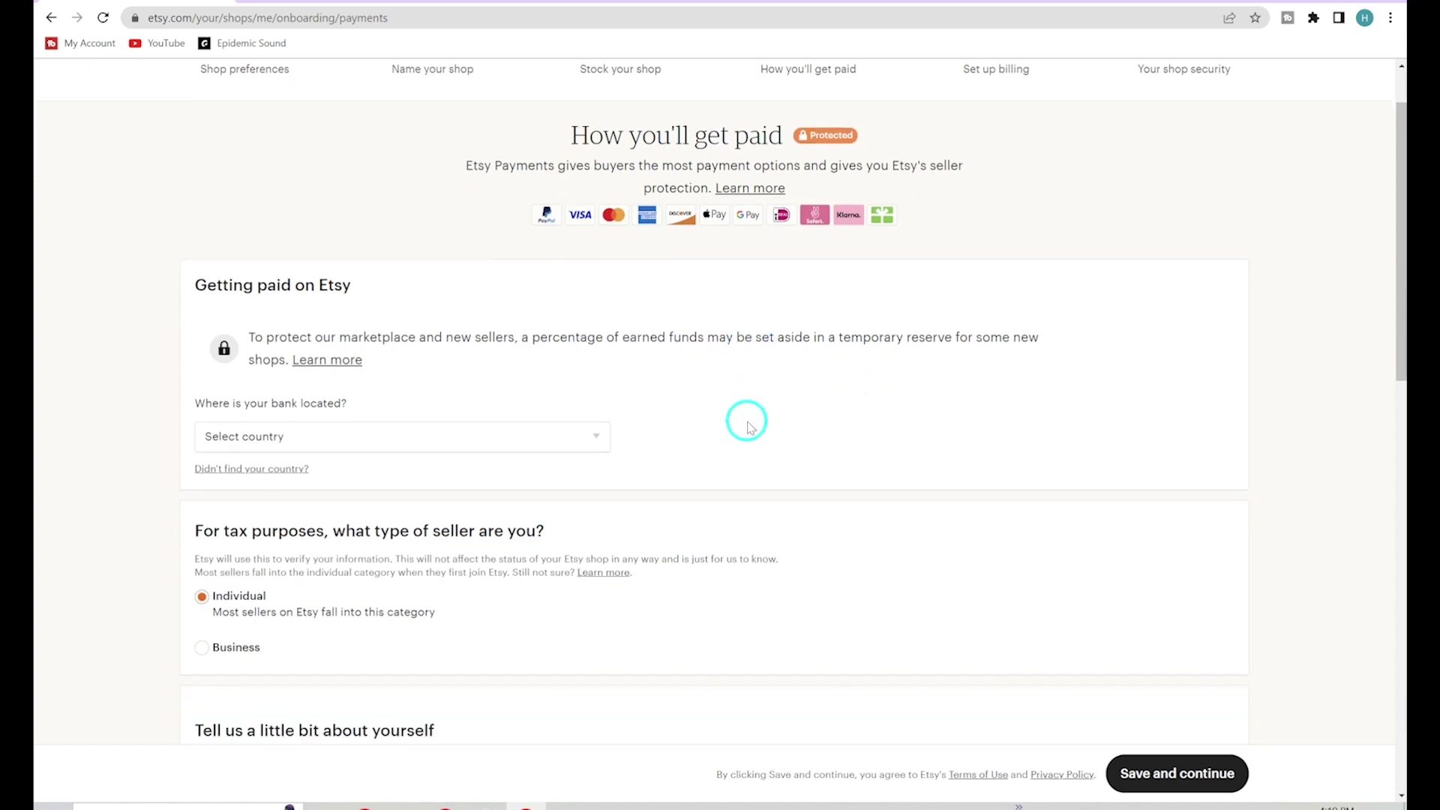
scroll(748, 422, "up", 1)
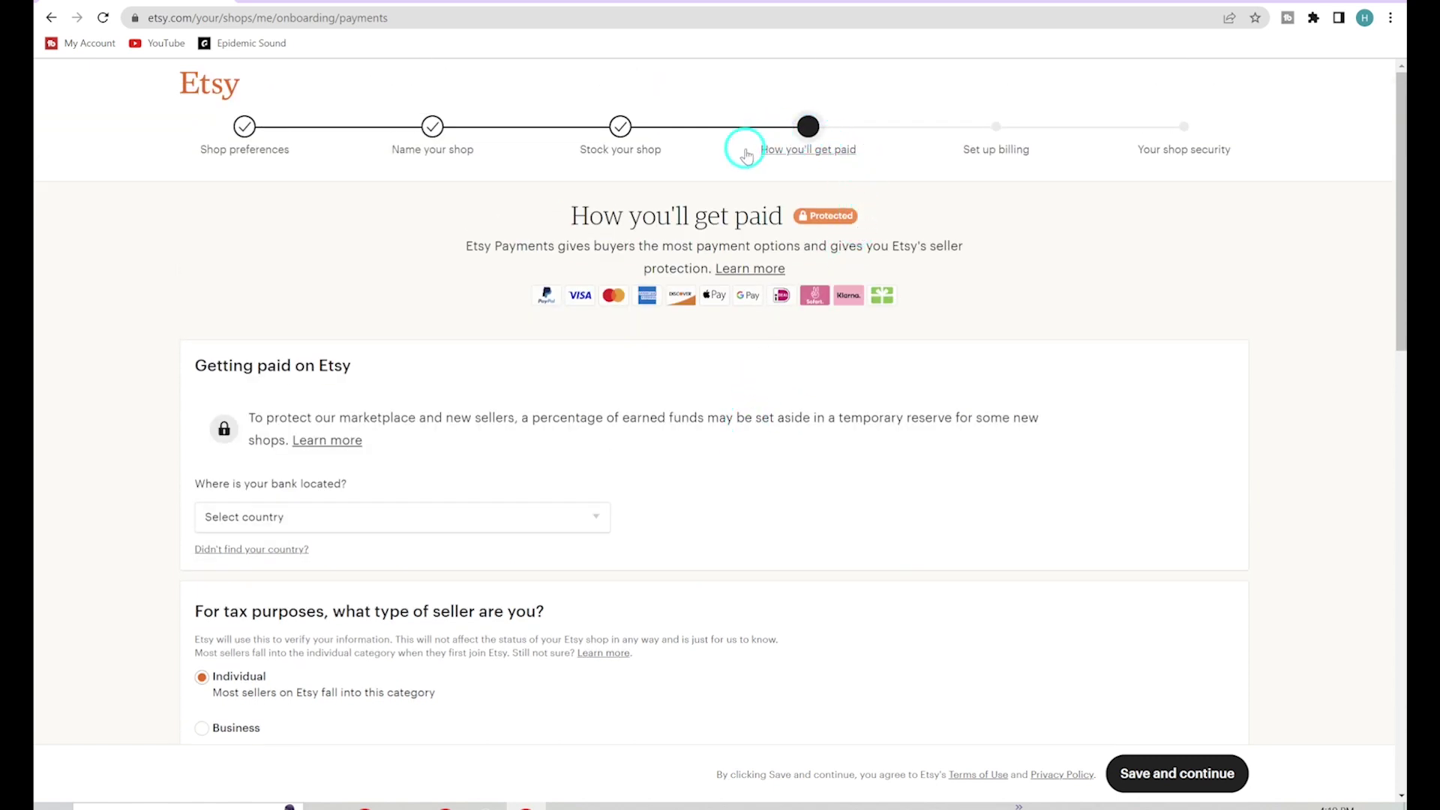
scroll(570, 480, "down", 2)
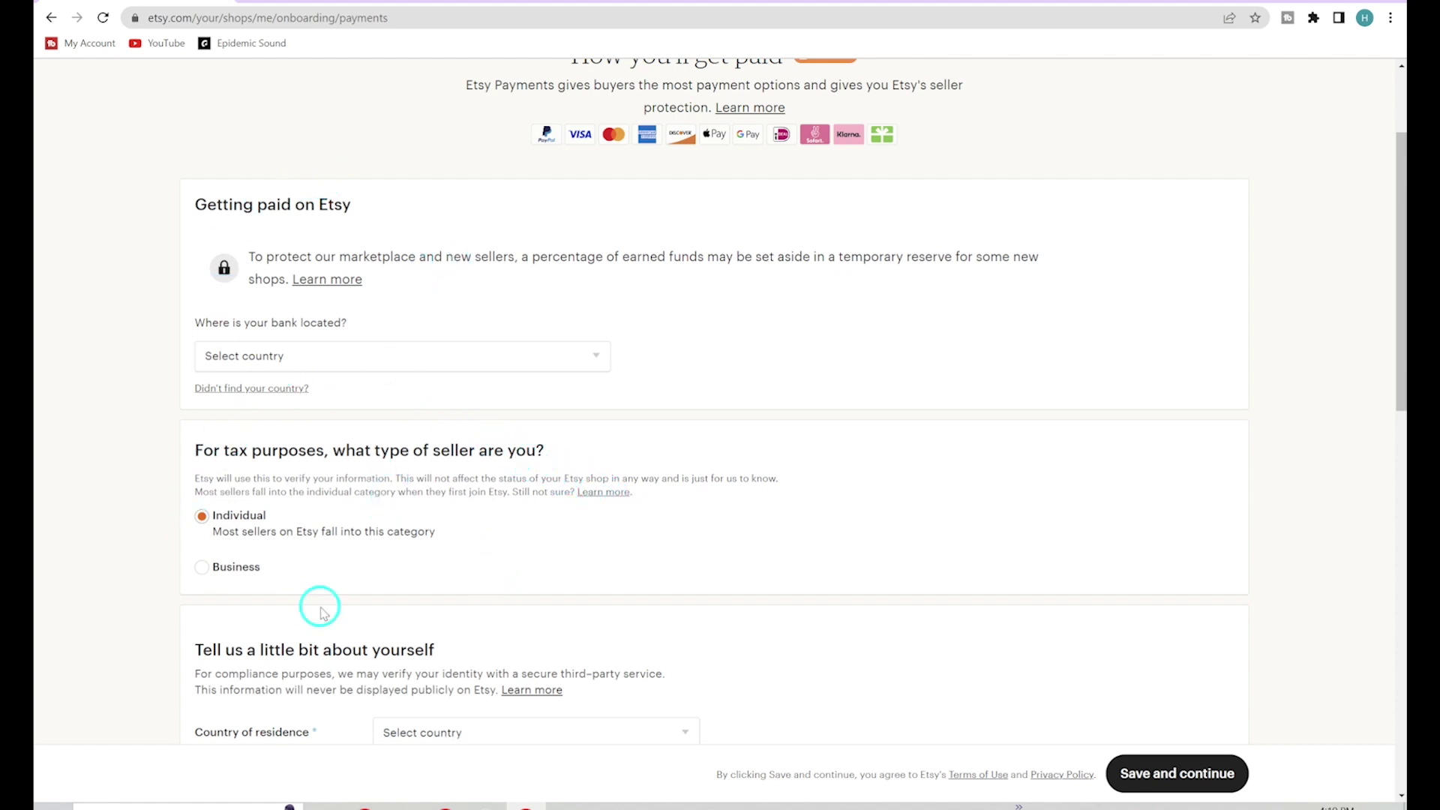
scroll(360, 599, "down", 2)
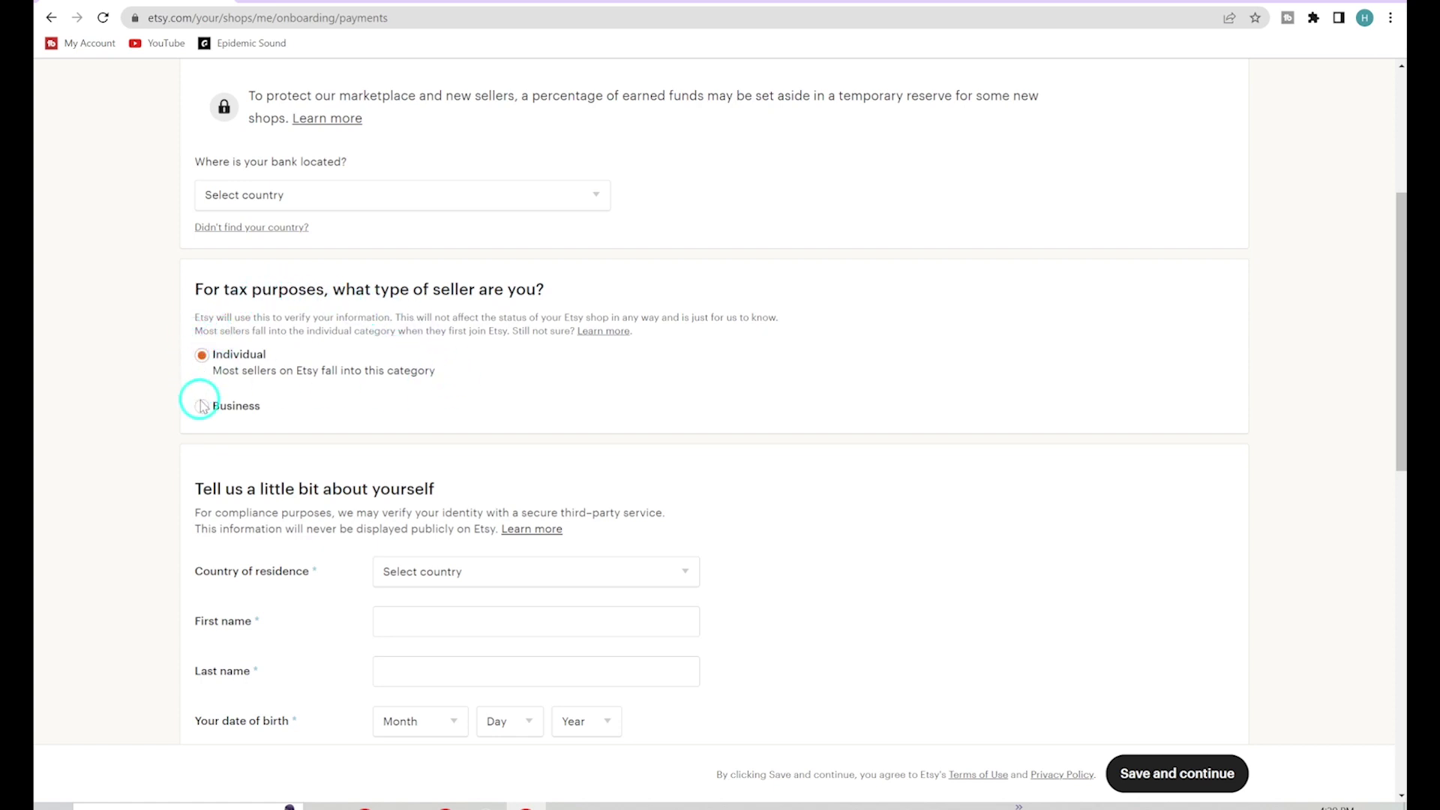
scroll(375, 409, "down", 3)
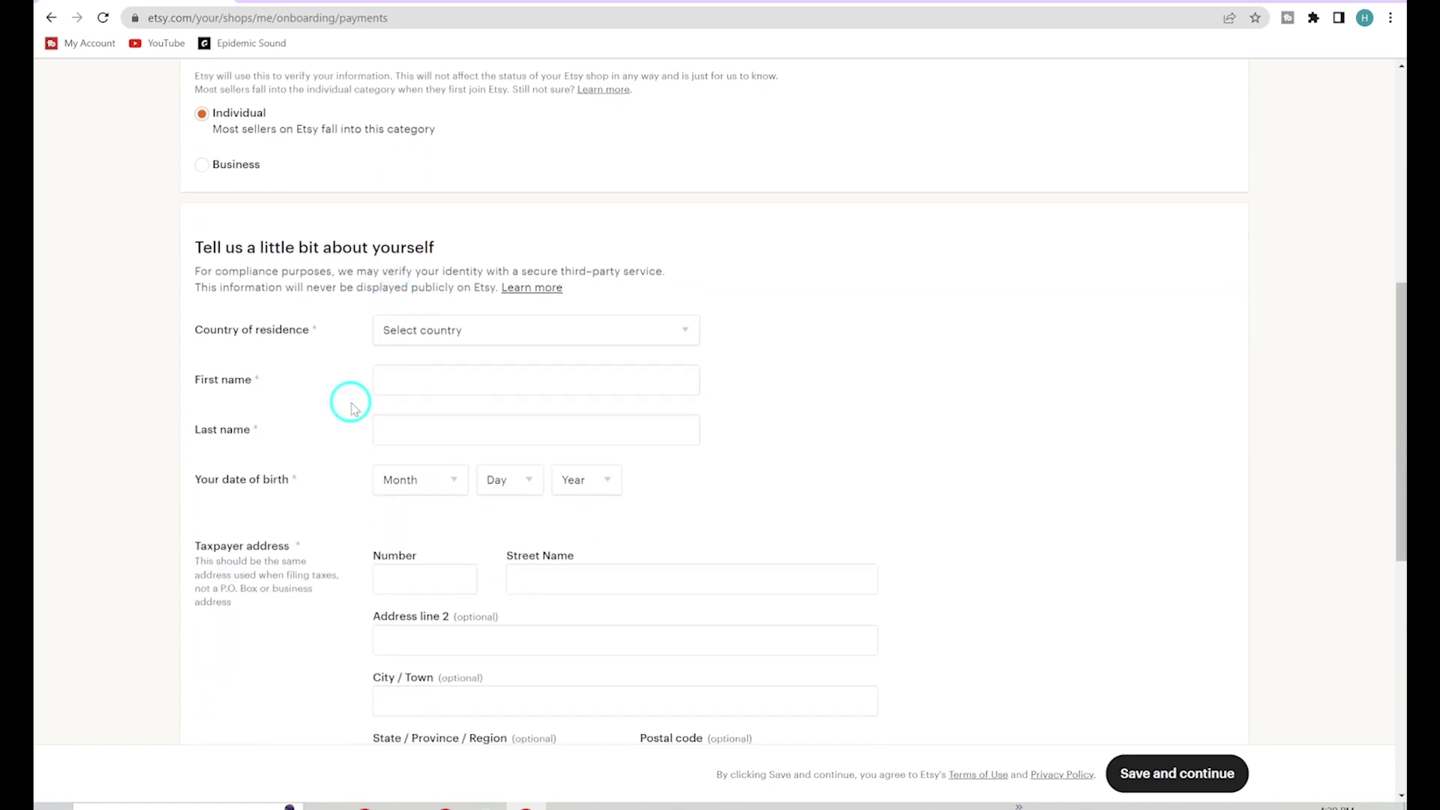
scroll(376, 386, "down", 7)
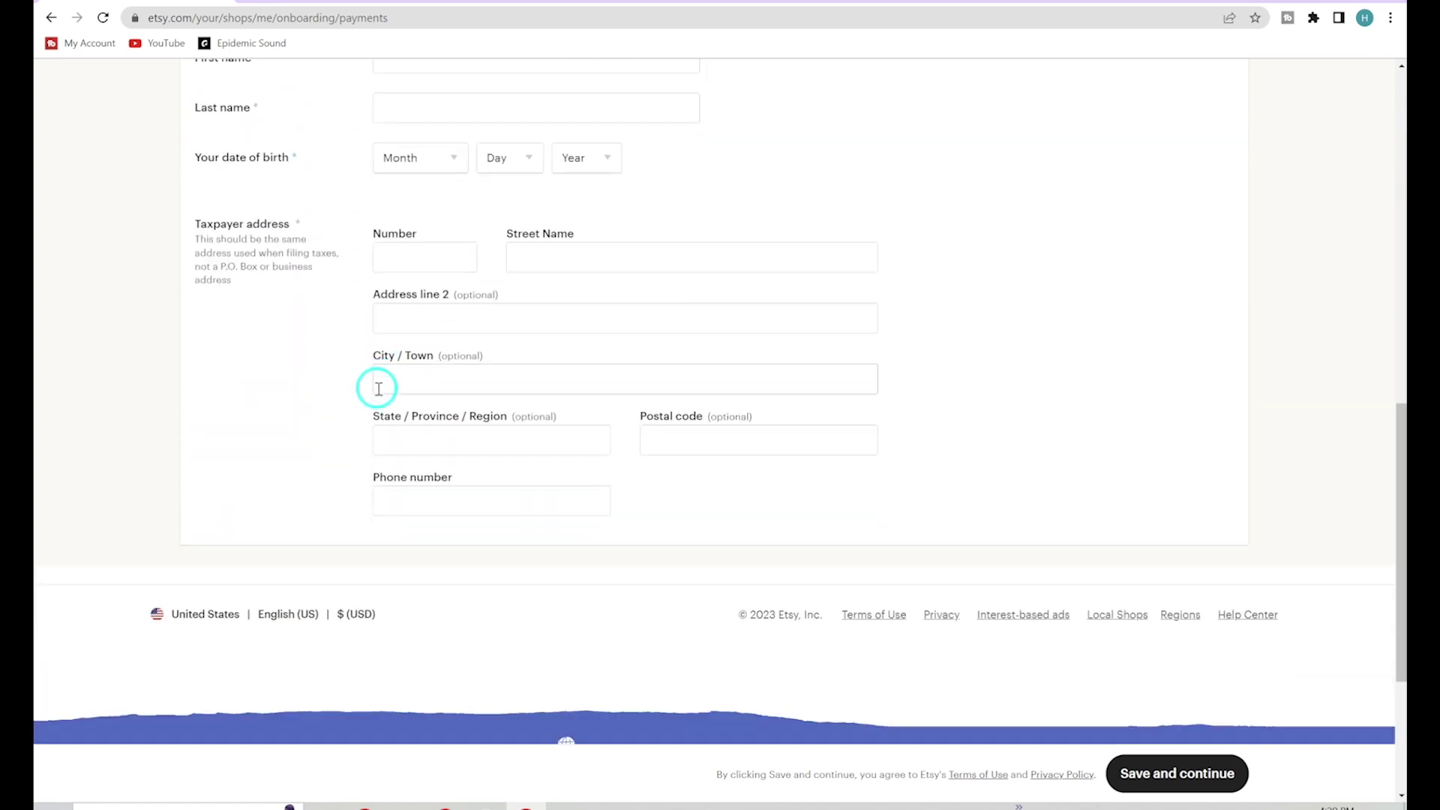
scroll(465, 517, "up", 20)
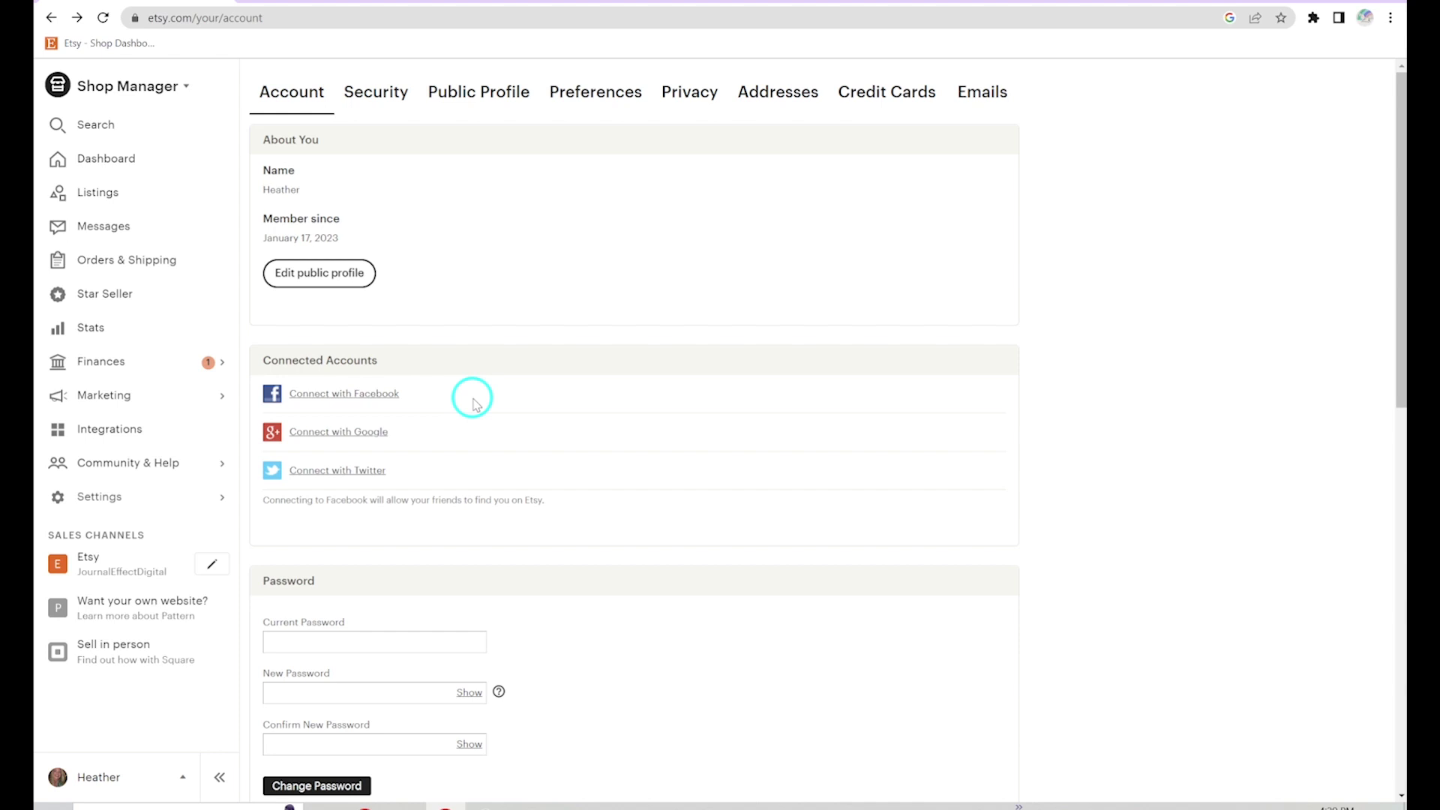
Open the existing shop's Info & Appearance settings and review its title, icon, order receipt banner, announcement and buyer messages.
left_click(124, 499)
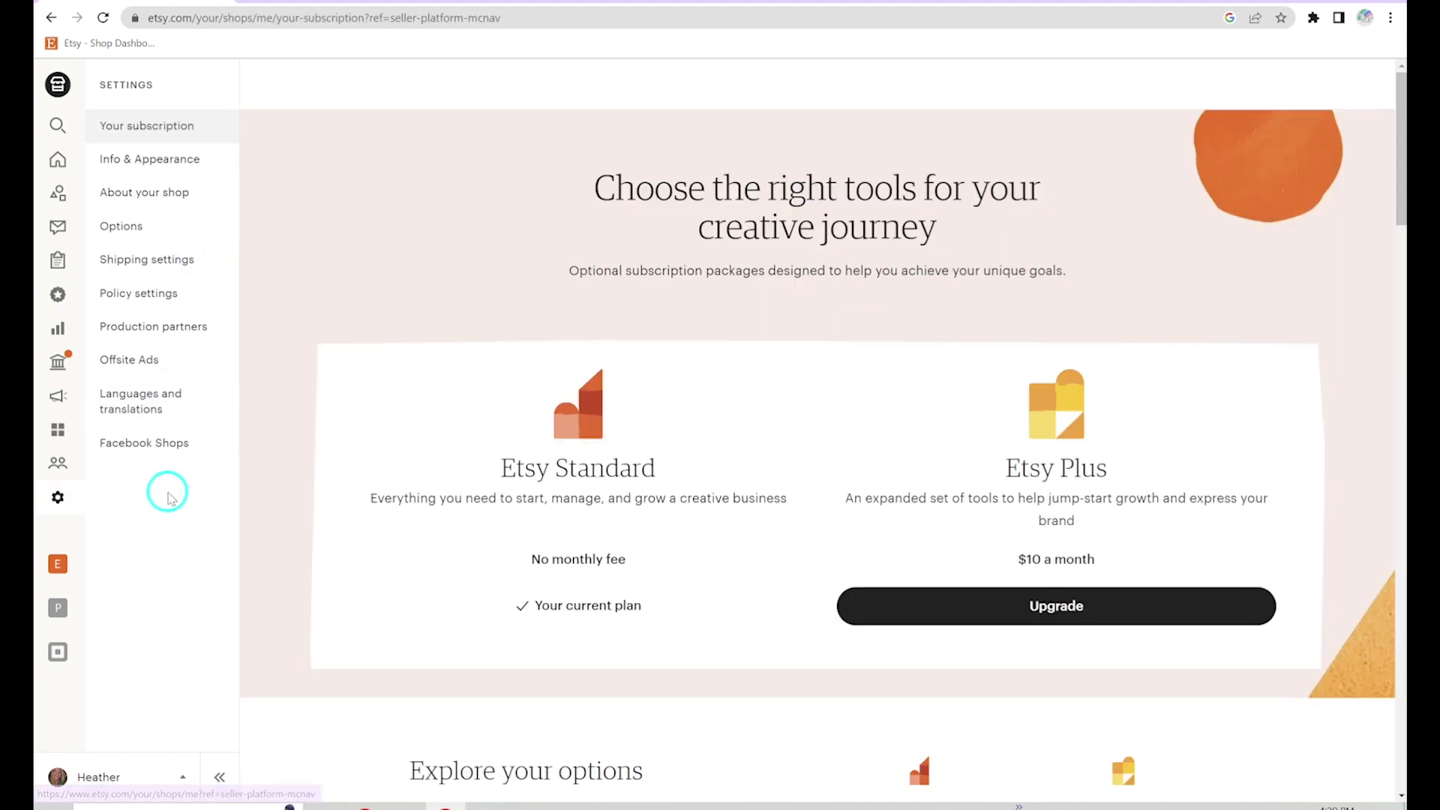
left_click(171, 159)
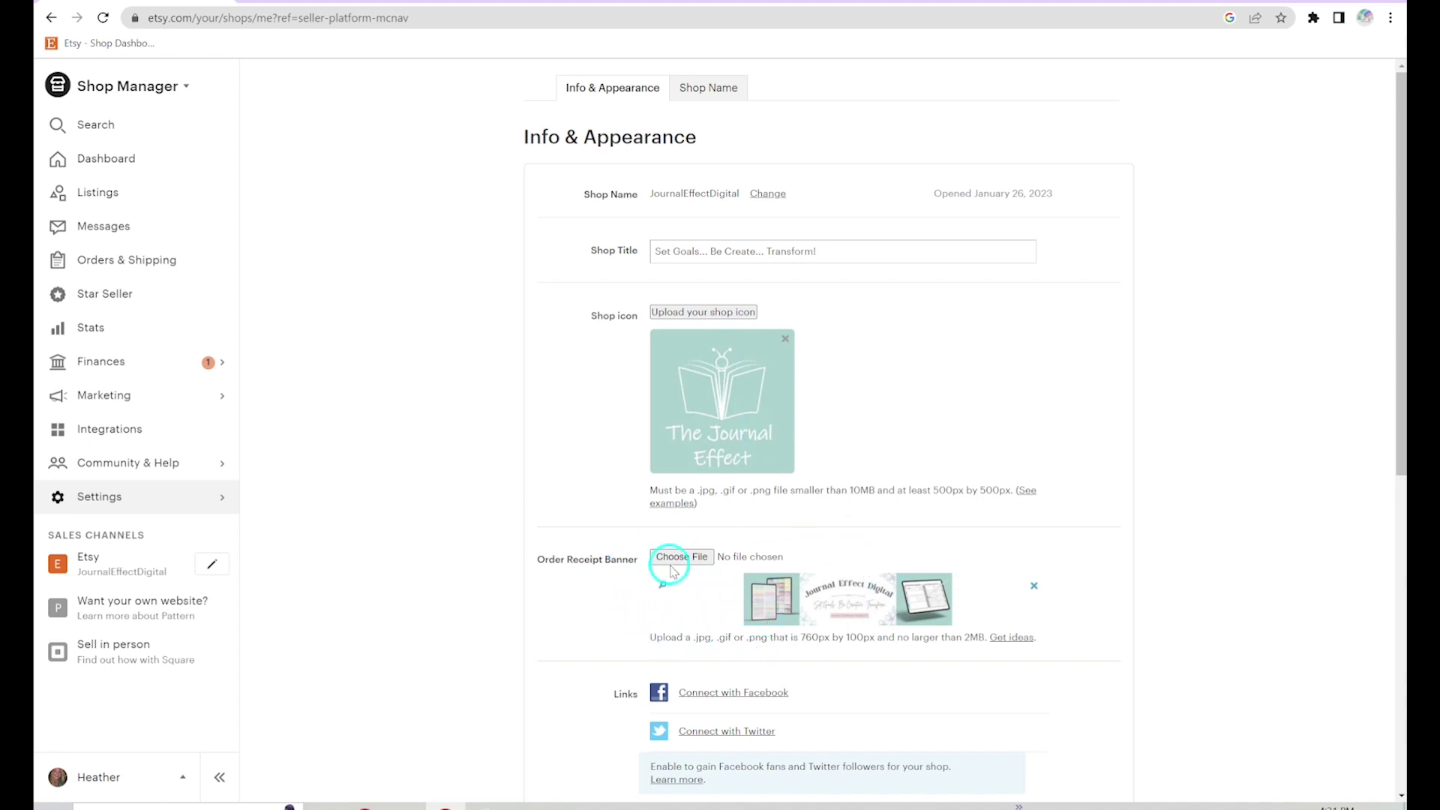
scroll(609, 583, "down", 1)
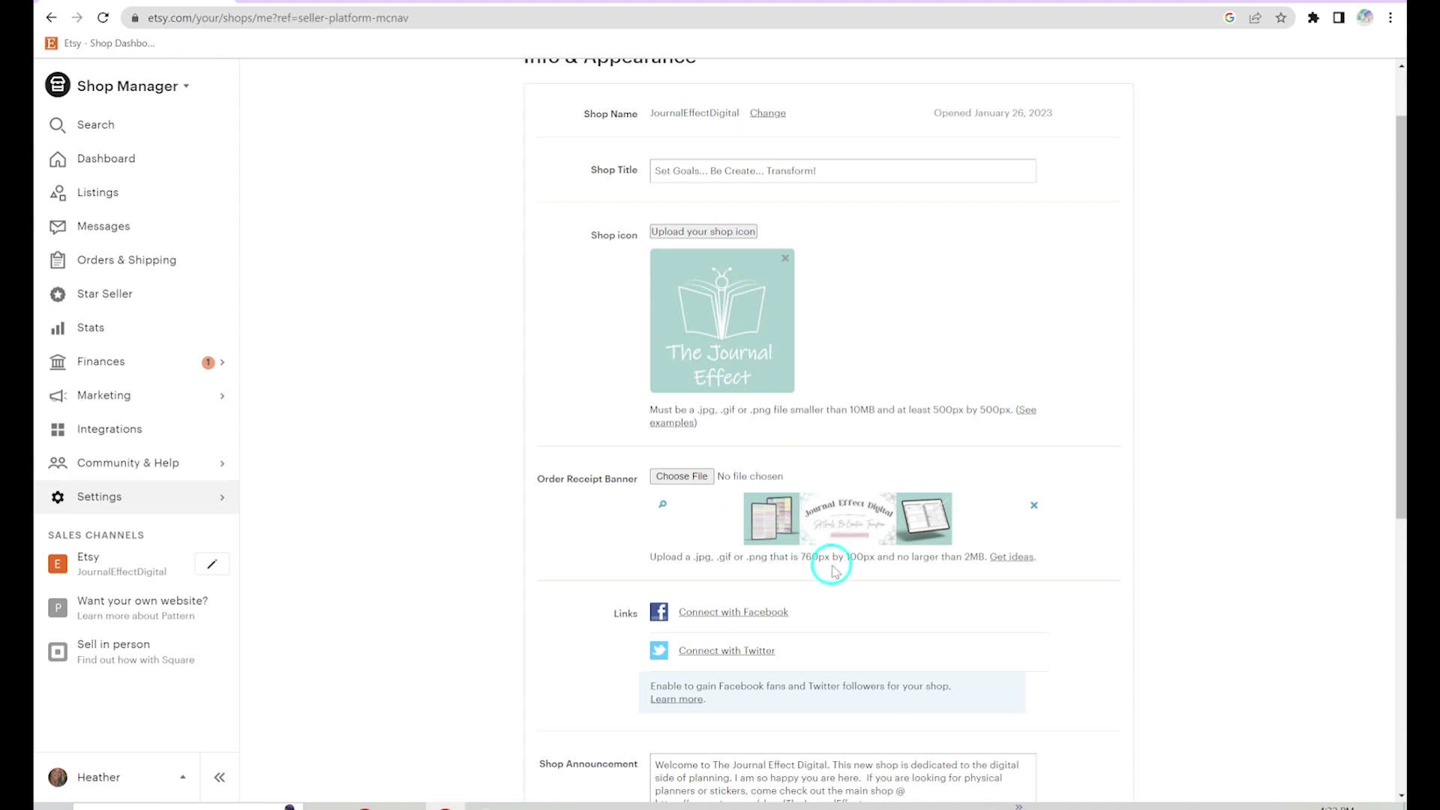
scroll(831, 566, "down", 5)
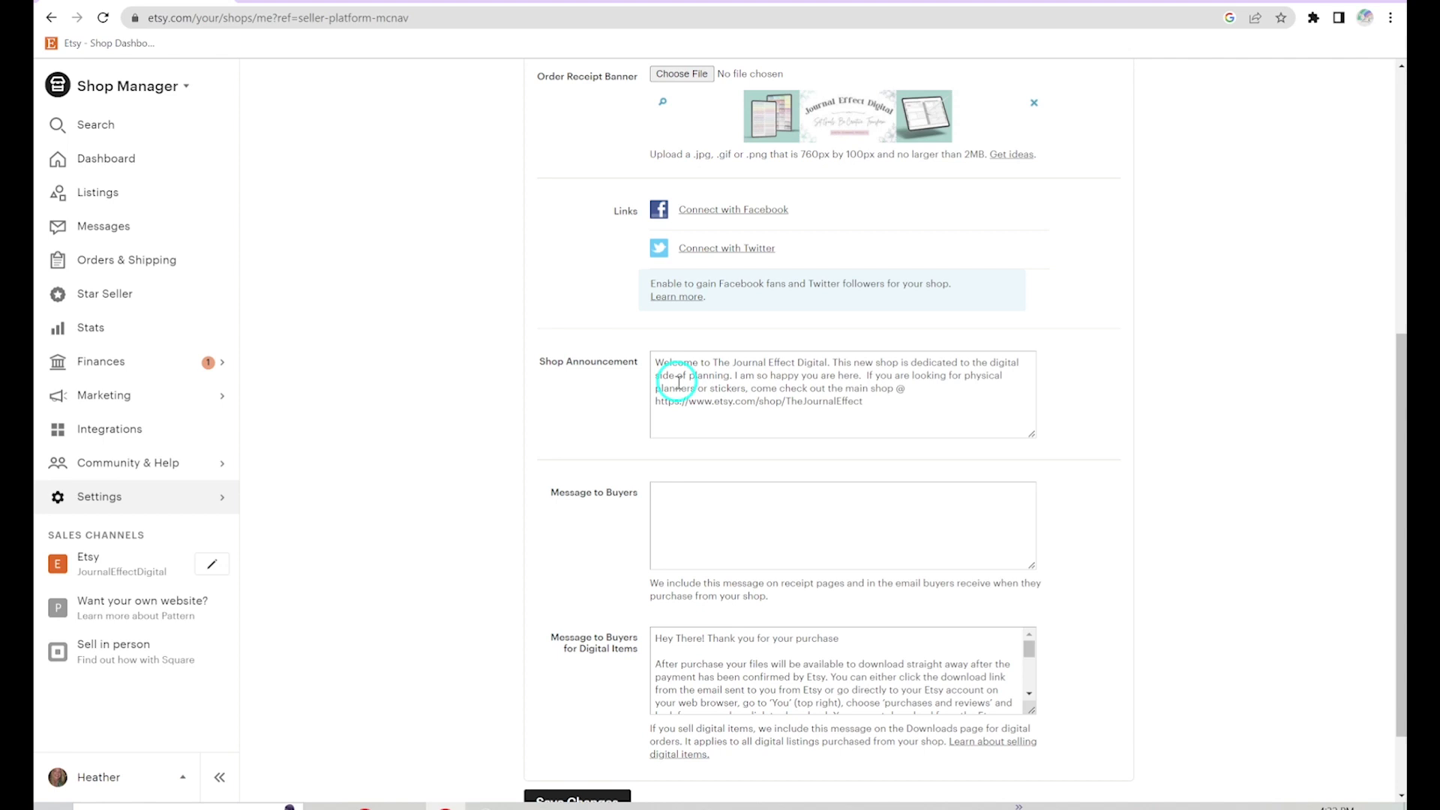
Open the JournalEffectDigital storefront and view its banner, shop icon, announcement and listed items.
left_click(98, 564)
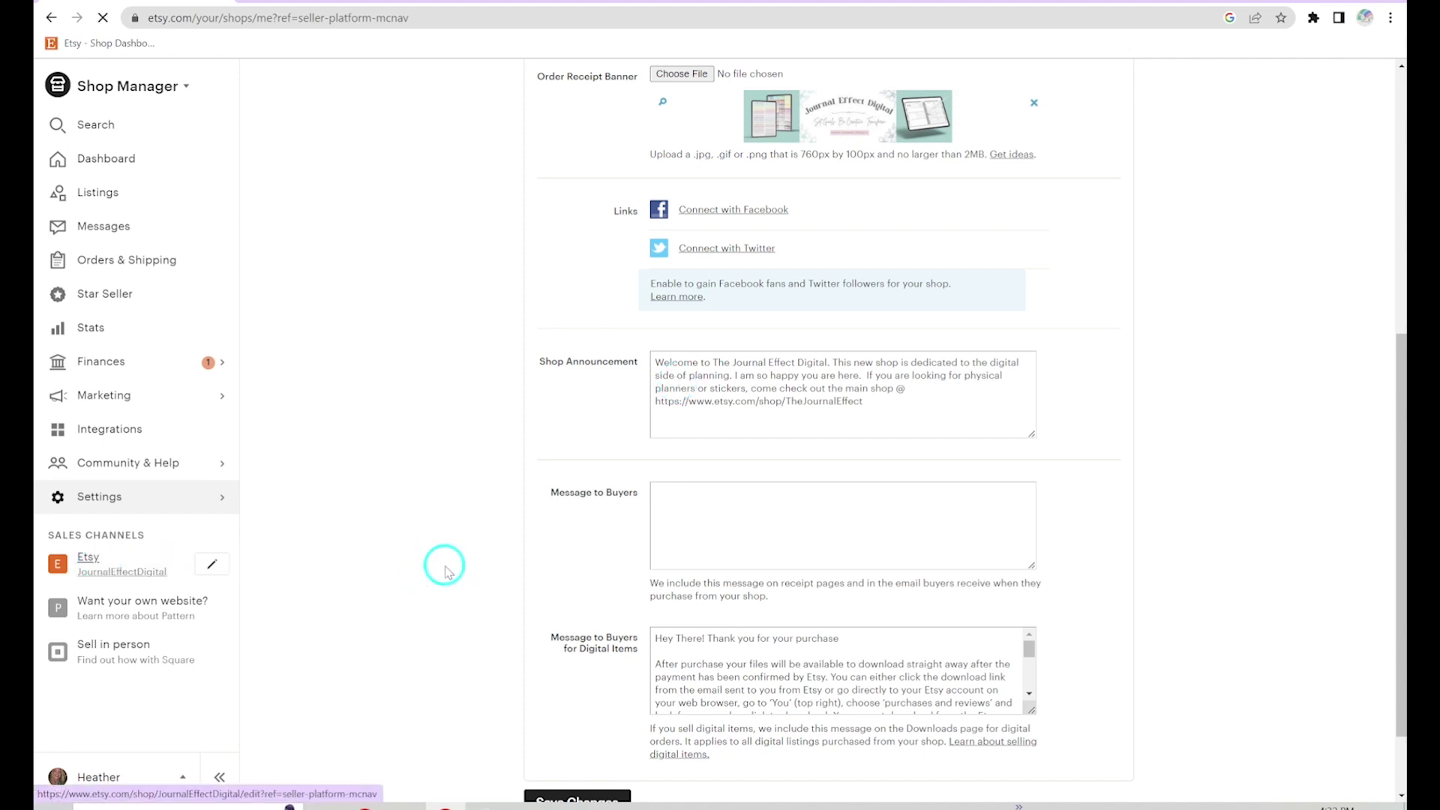
scroll(582, 476, "down", 2)
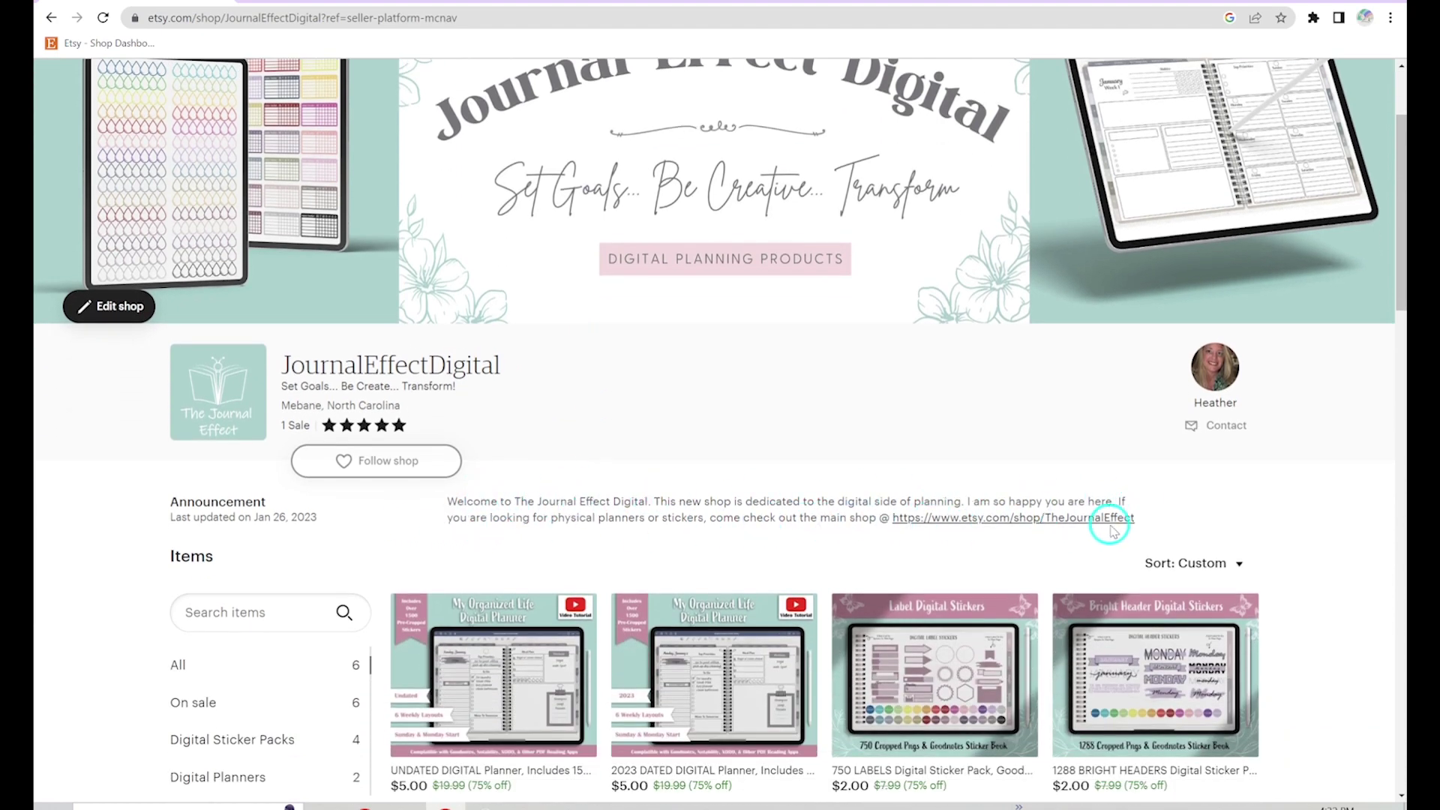
scroll(714, 454, "down", 1)
scroll(499, 396, "up", 2)
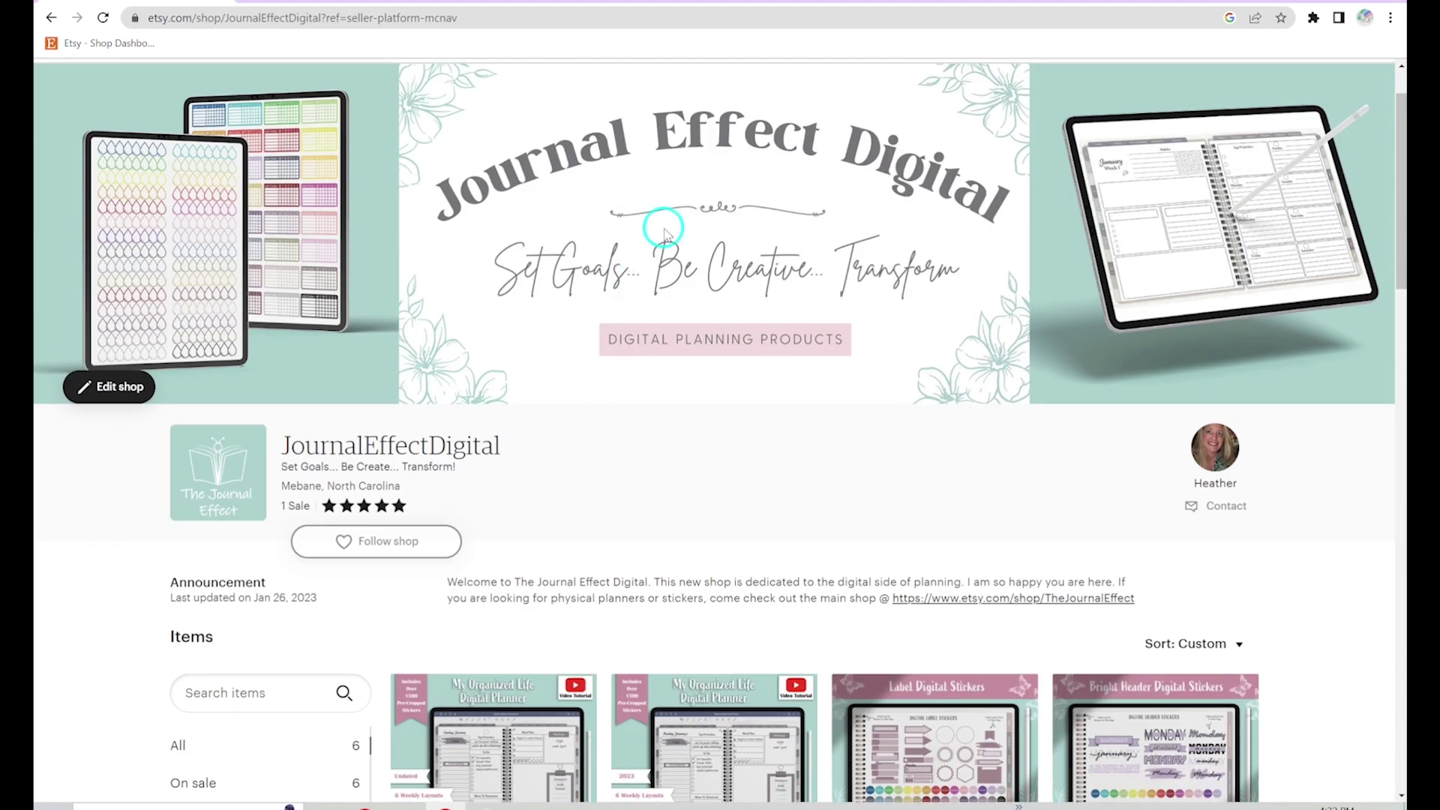
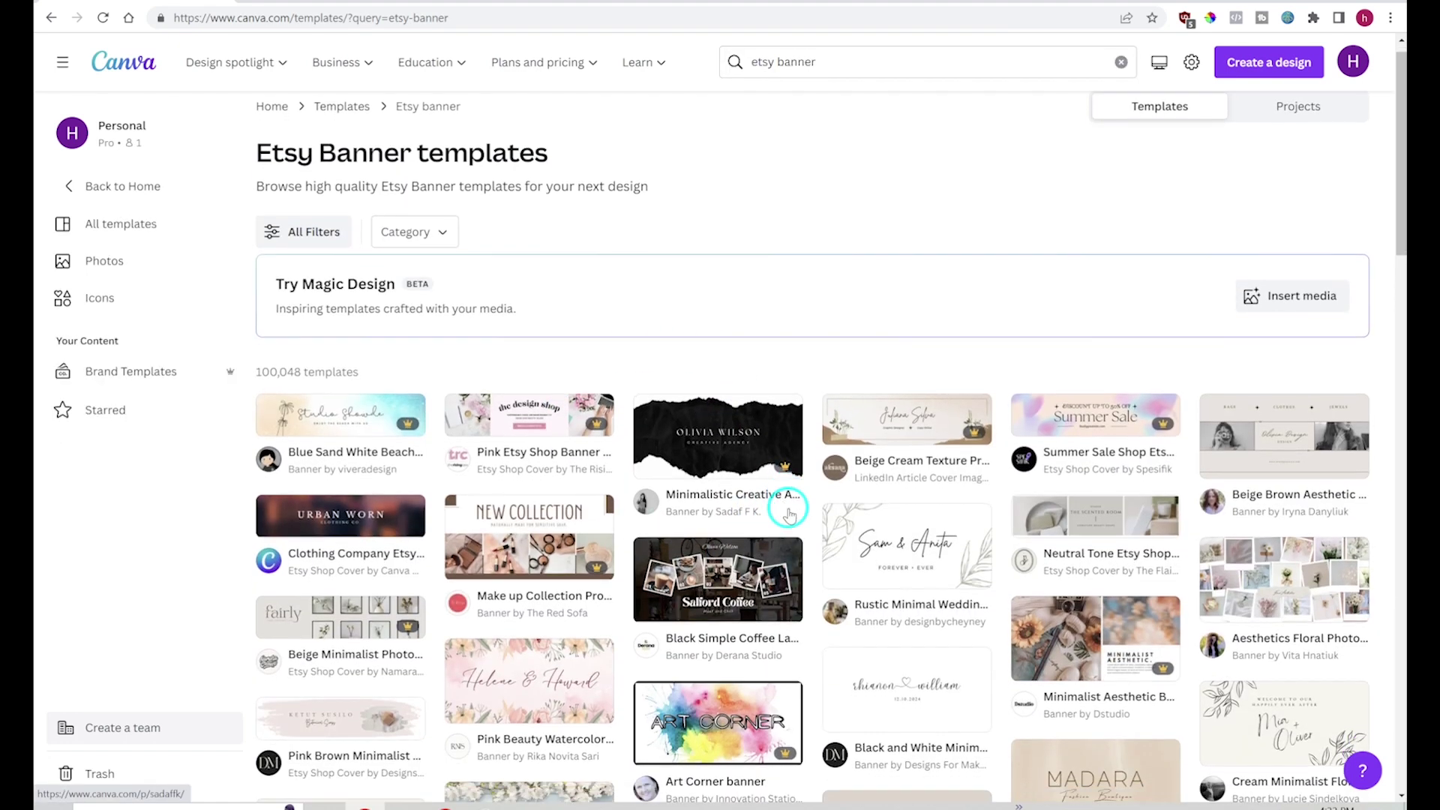
Browse the "etsy banner" template results in Canva for shop banner ideas.
scroll(789, 514, "down", 2)
scroll(787, 495, "down", 1)
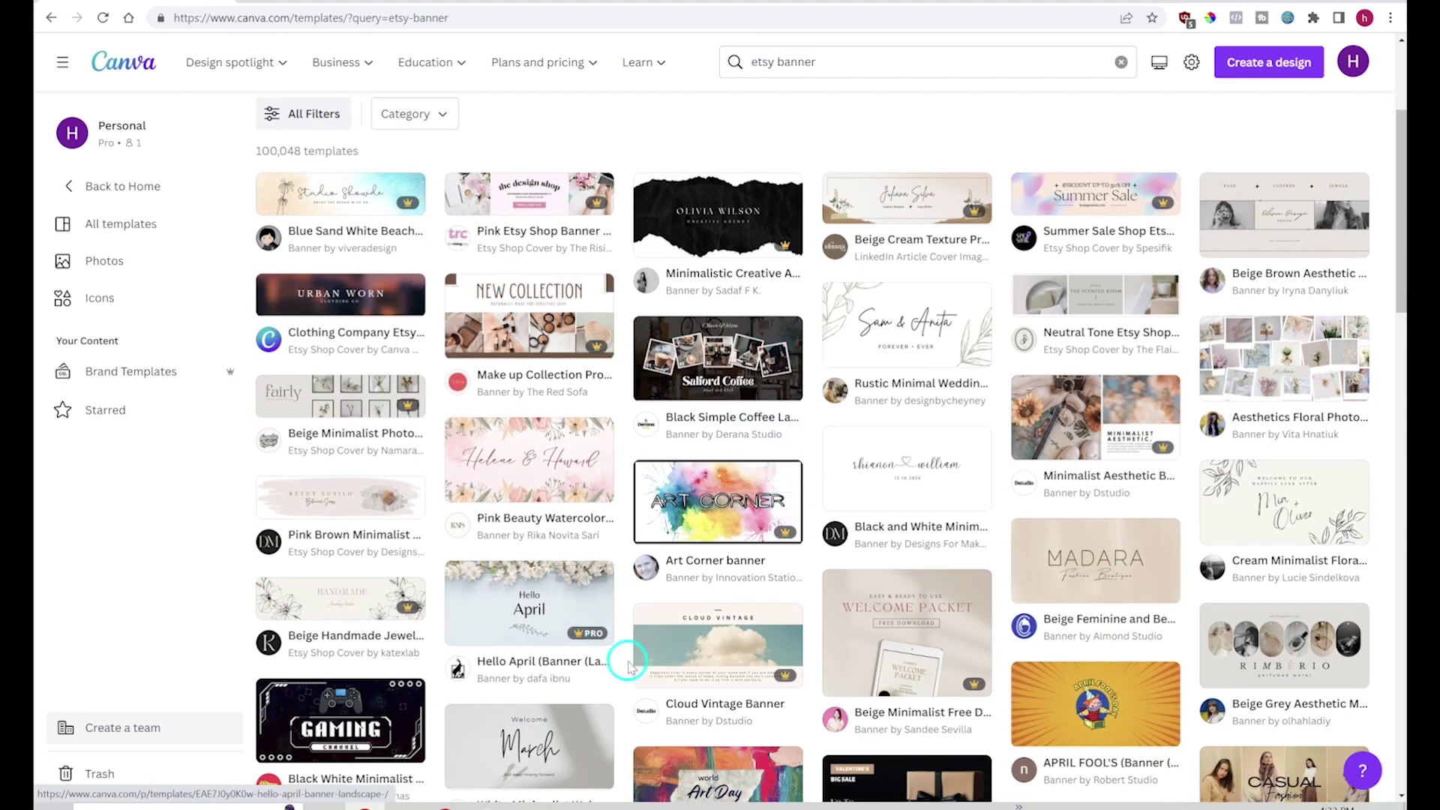
scroll(628, 479, "down", 3)
scroll(628, 478, "down", 4)
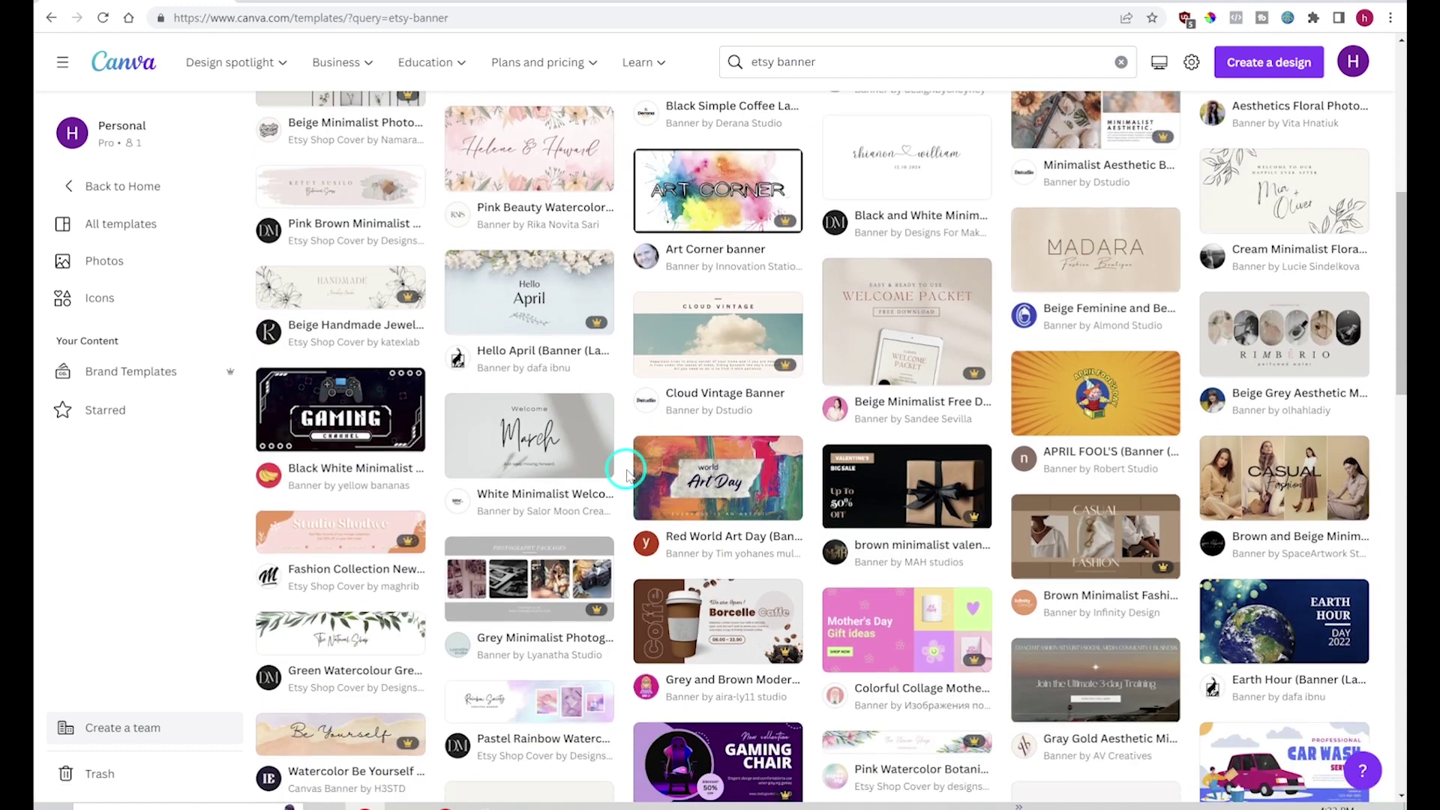
scroll(627, 474, "down", 2)
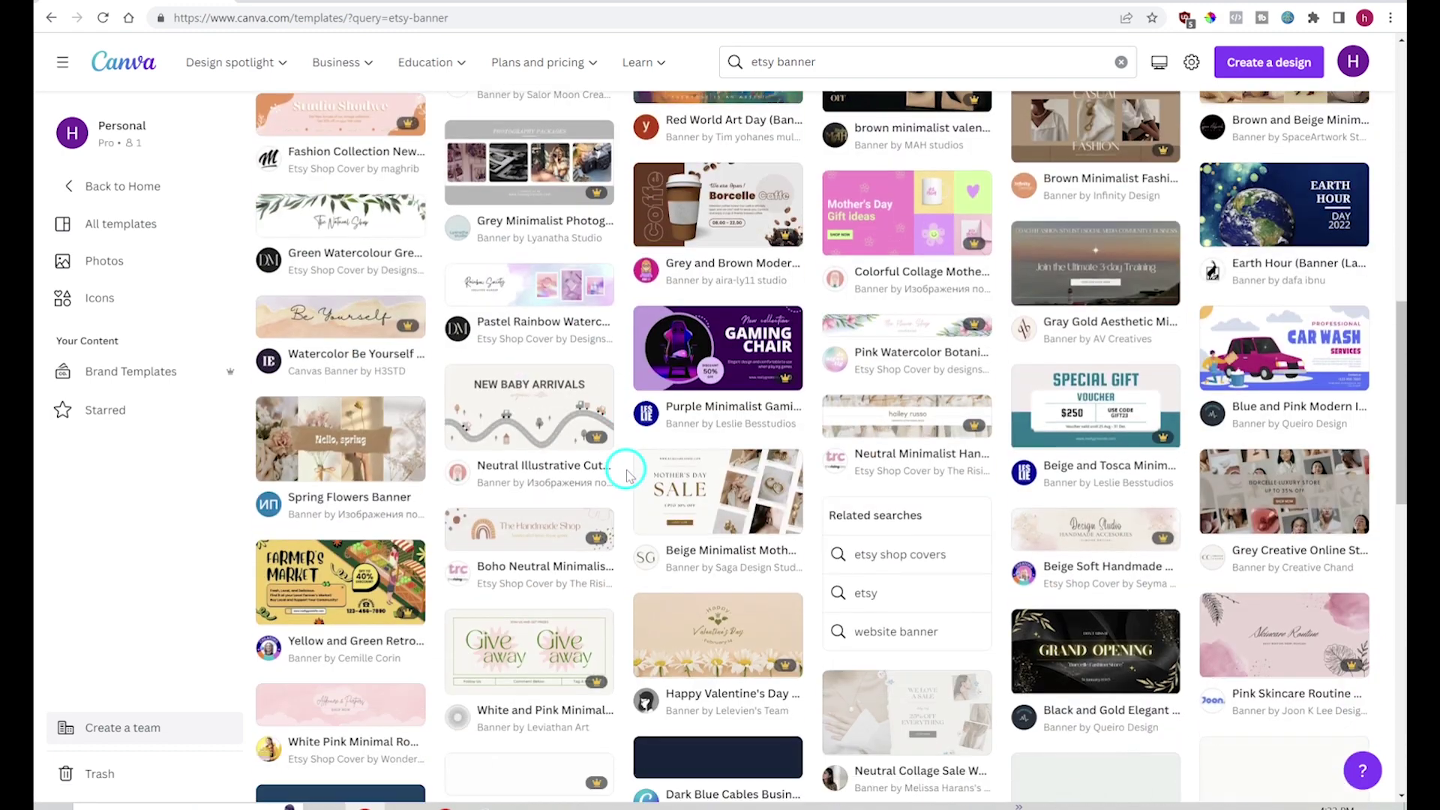
scroll(627, 474, "up", 7)
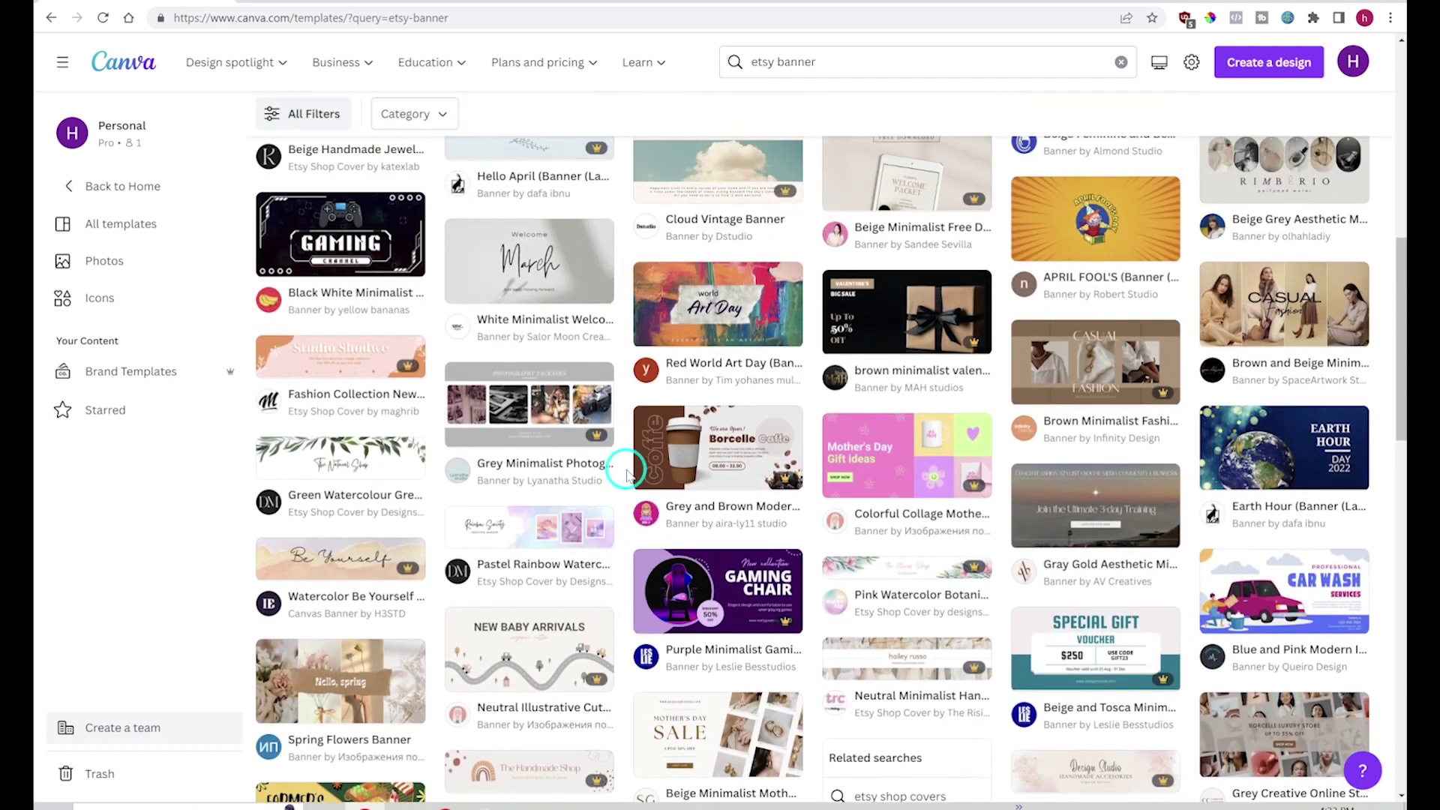
scroll(623, 412, "up", 3)
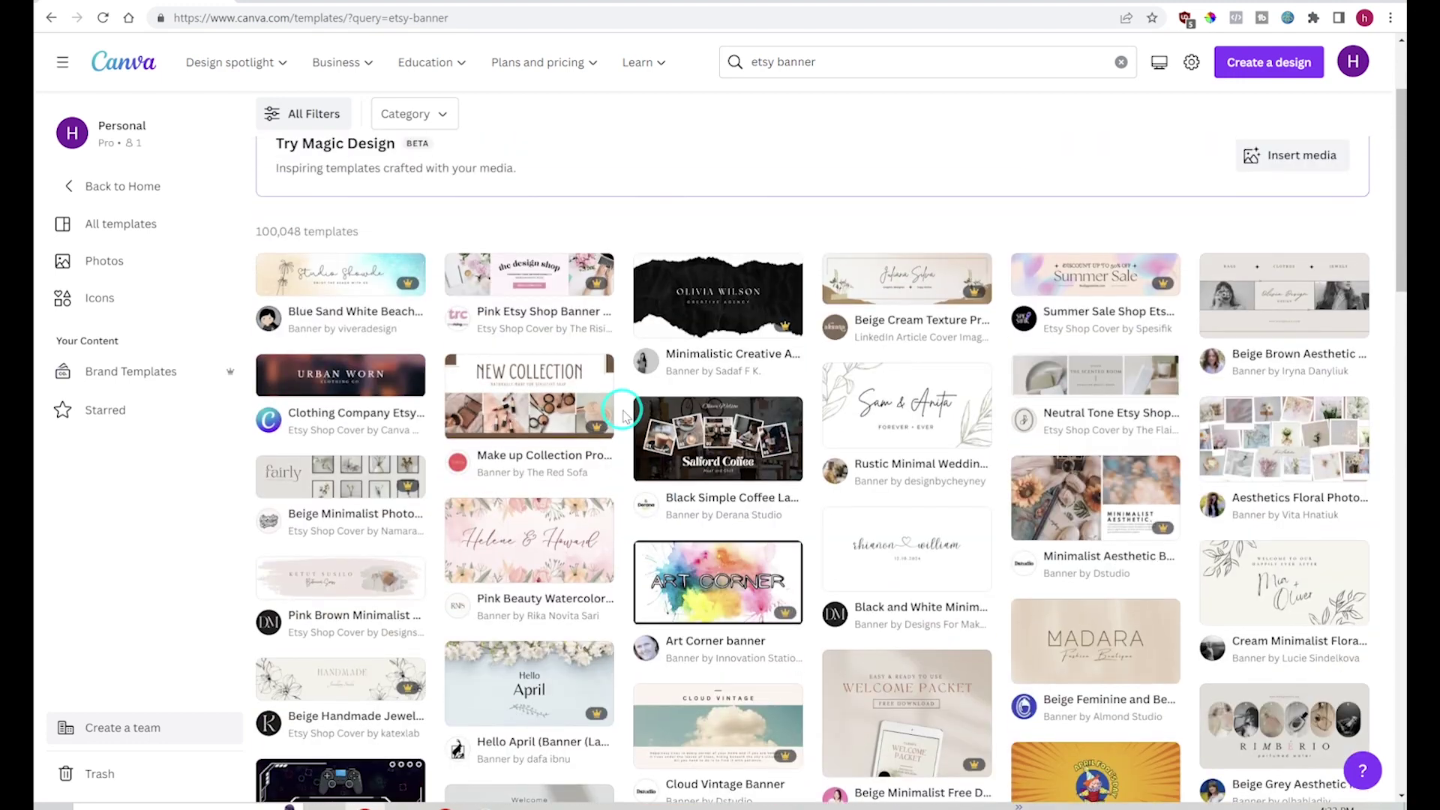
Preview the Summer Sale Shop Etsy Cover Banner and Minimalist Aesthetic Banner templates, closing each preview.
left_click(1132, 352)
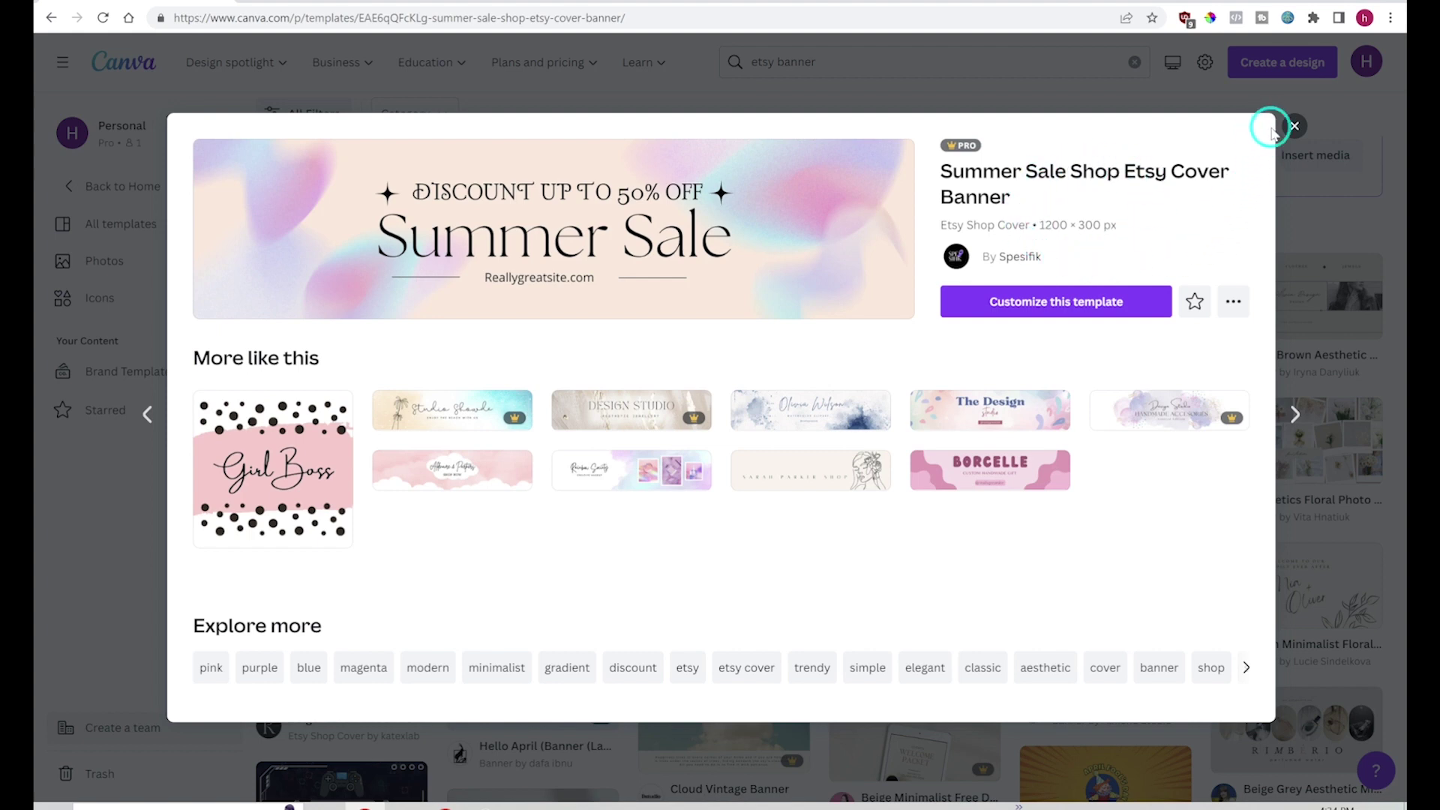
left_click(1296, 125)
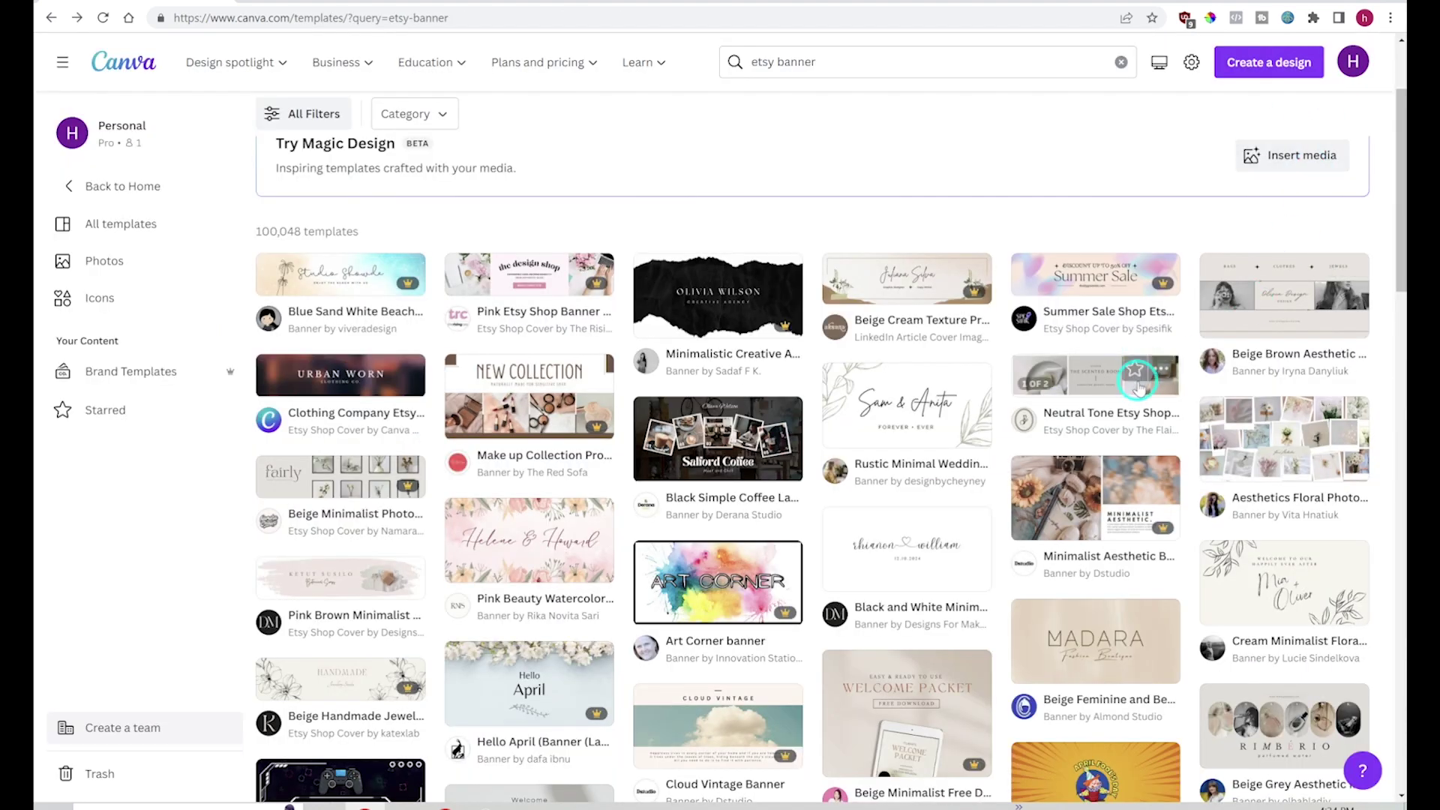
left_click(1101, 500)
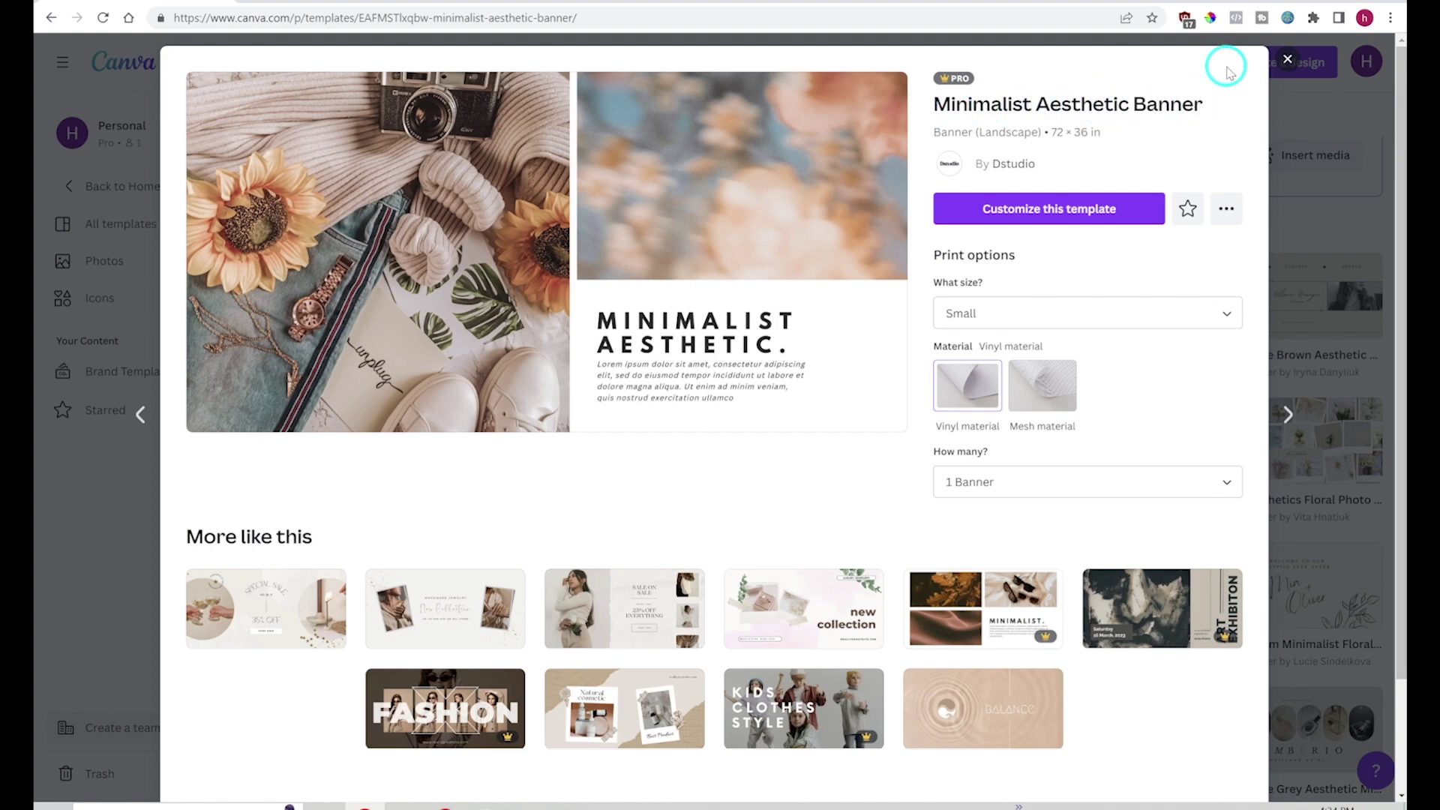
left_click(1287, 60)
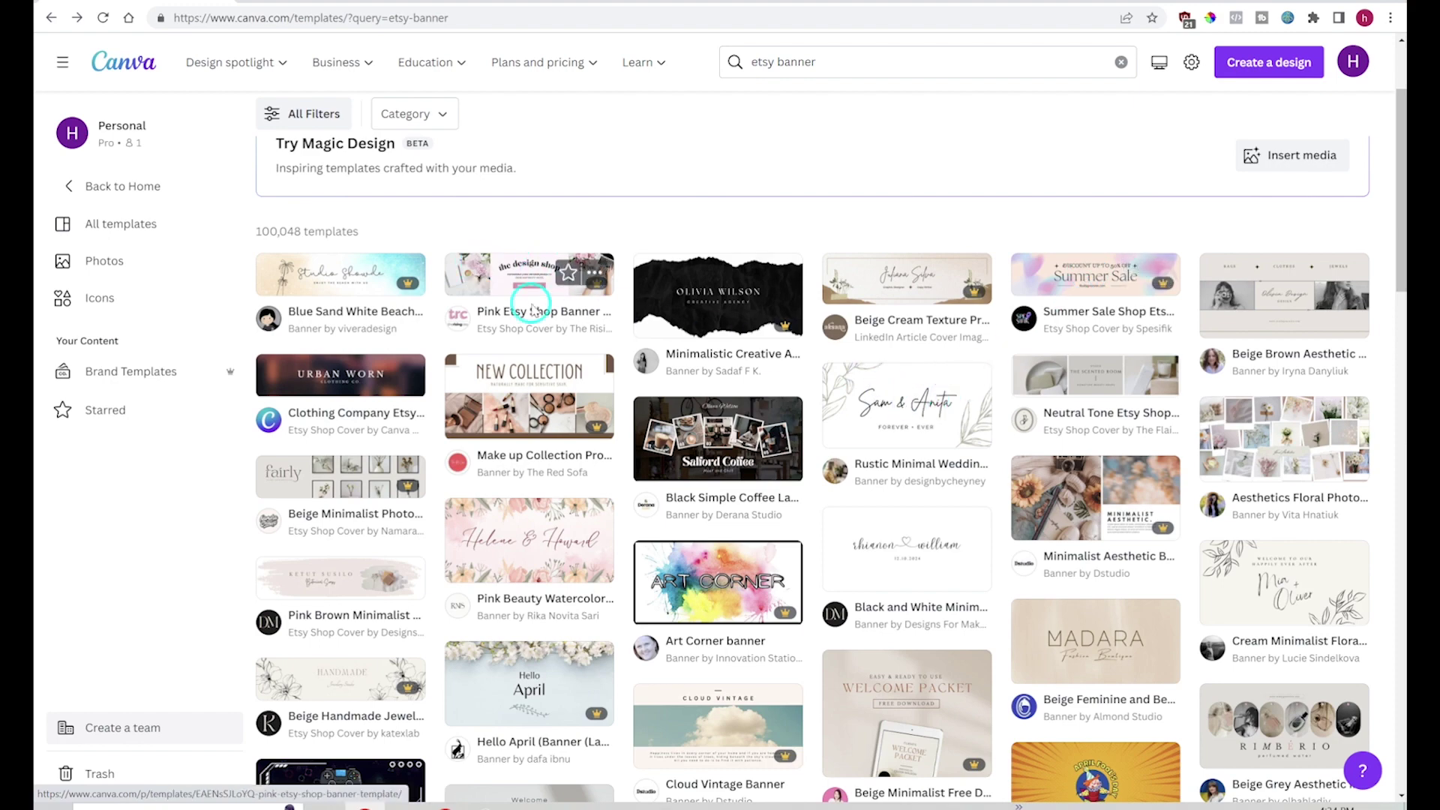
Find the Beige Handmade Jewellery Etsy Shop Cover template and open it as an editable design.
scroll(486, 398, "down", 1)
scroll(486, 397, "down", 5)
left_click(390, 323)
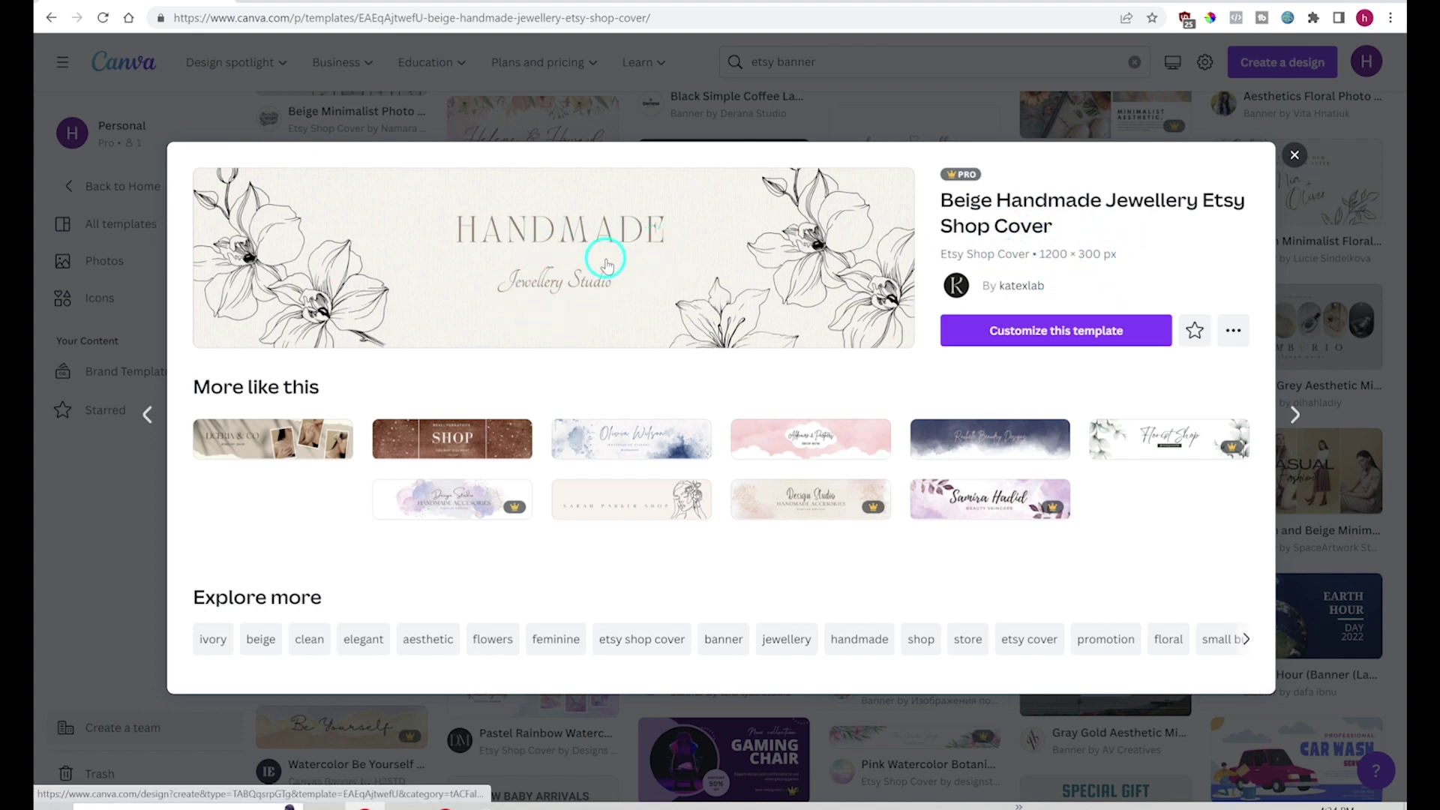
left_click(774, 228)
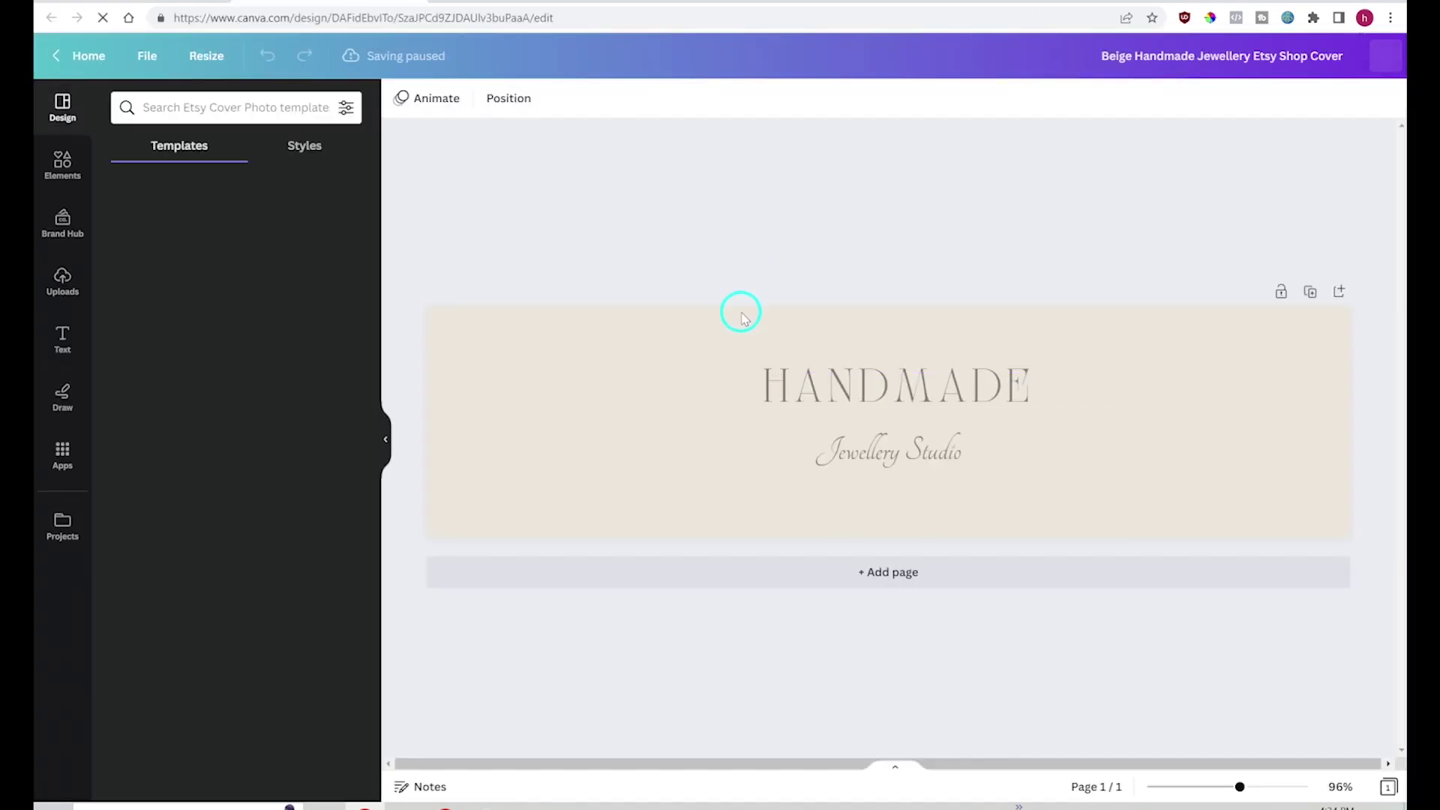
Try out editing the cover by shifting its left flower illustration slightly and selecting the HANDMADE heading, and close the design and template preview.
left_click(552, 411)
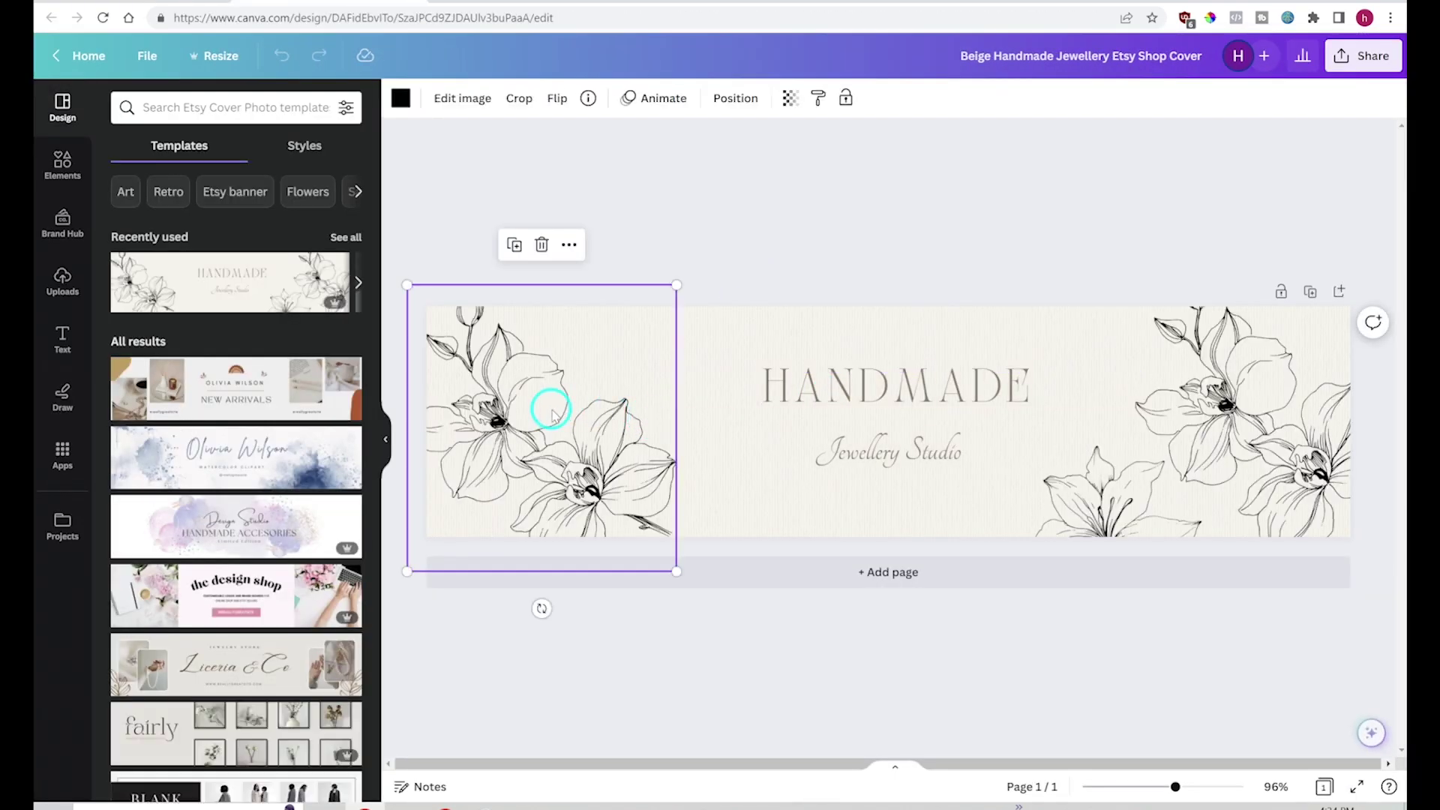
mouse_move(553, 411)
left_mouse_down()
mouse_move(568, 376)
mouse_move(563, 392)
left_mouse_up()
left_click(870, 375)
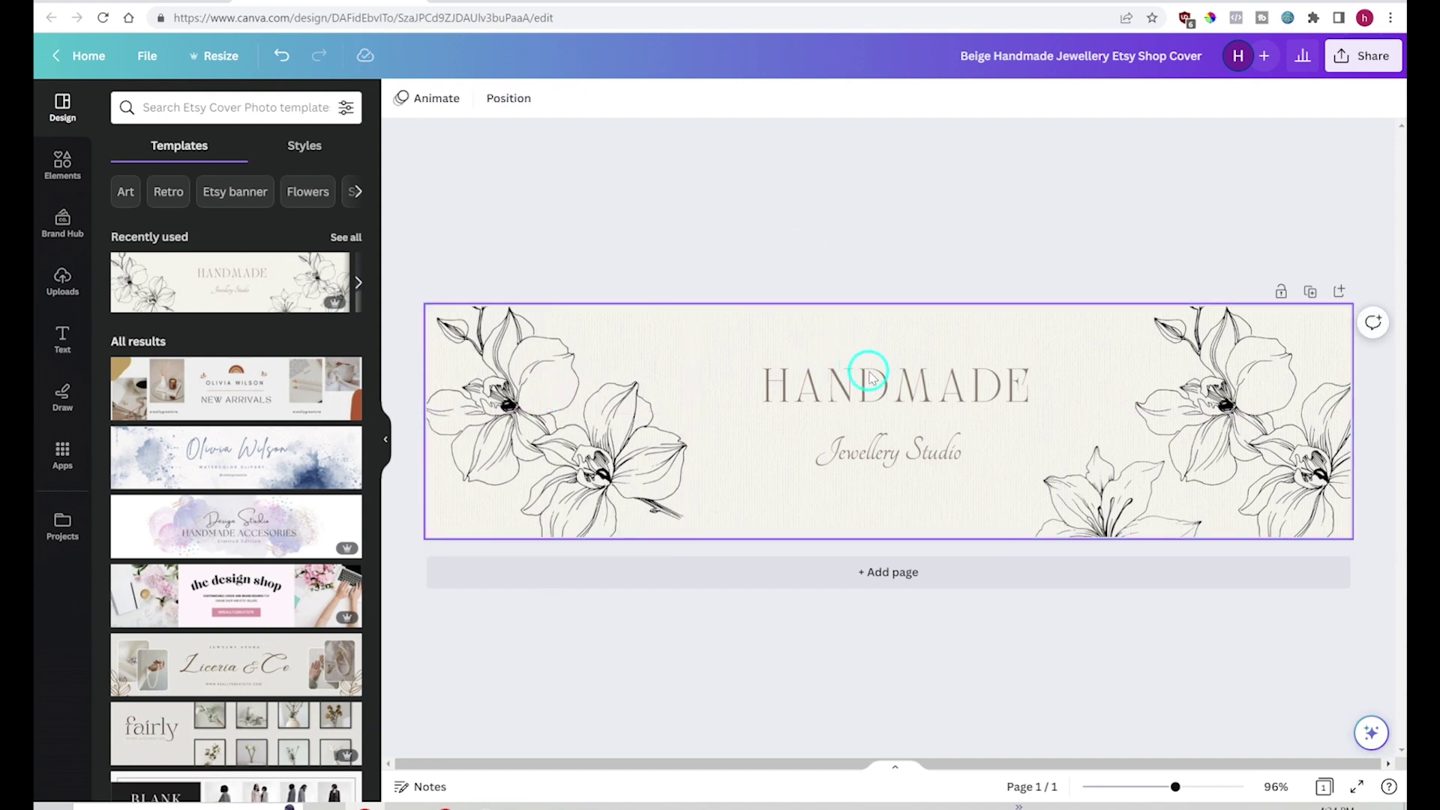
double_click(988, 403)
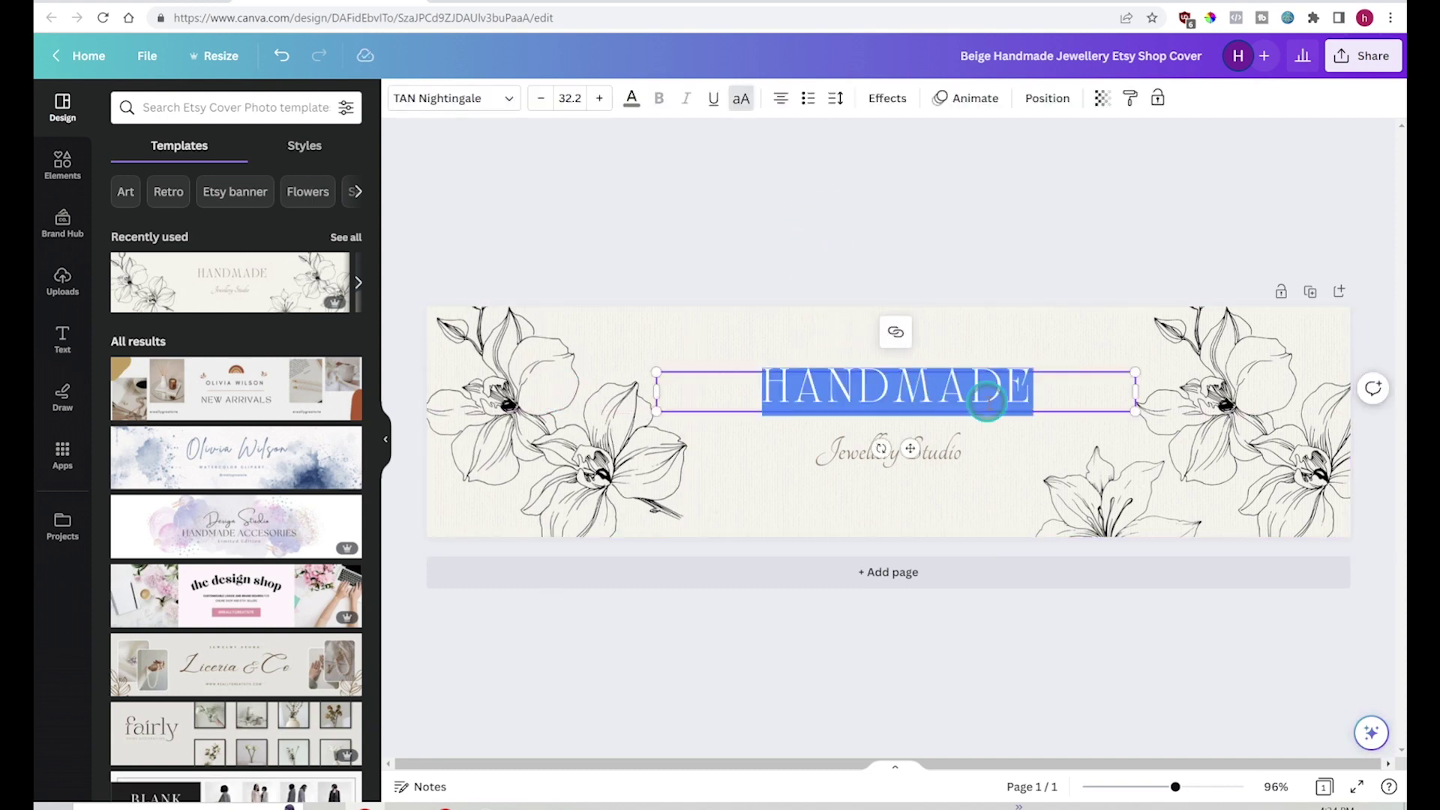
left_click(700, 617)
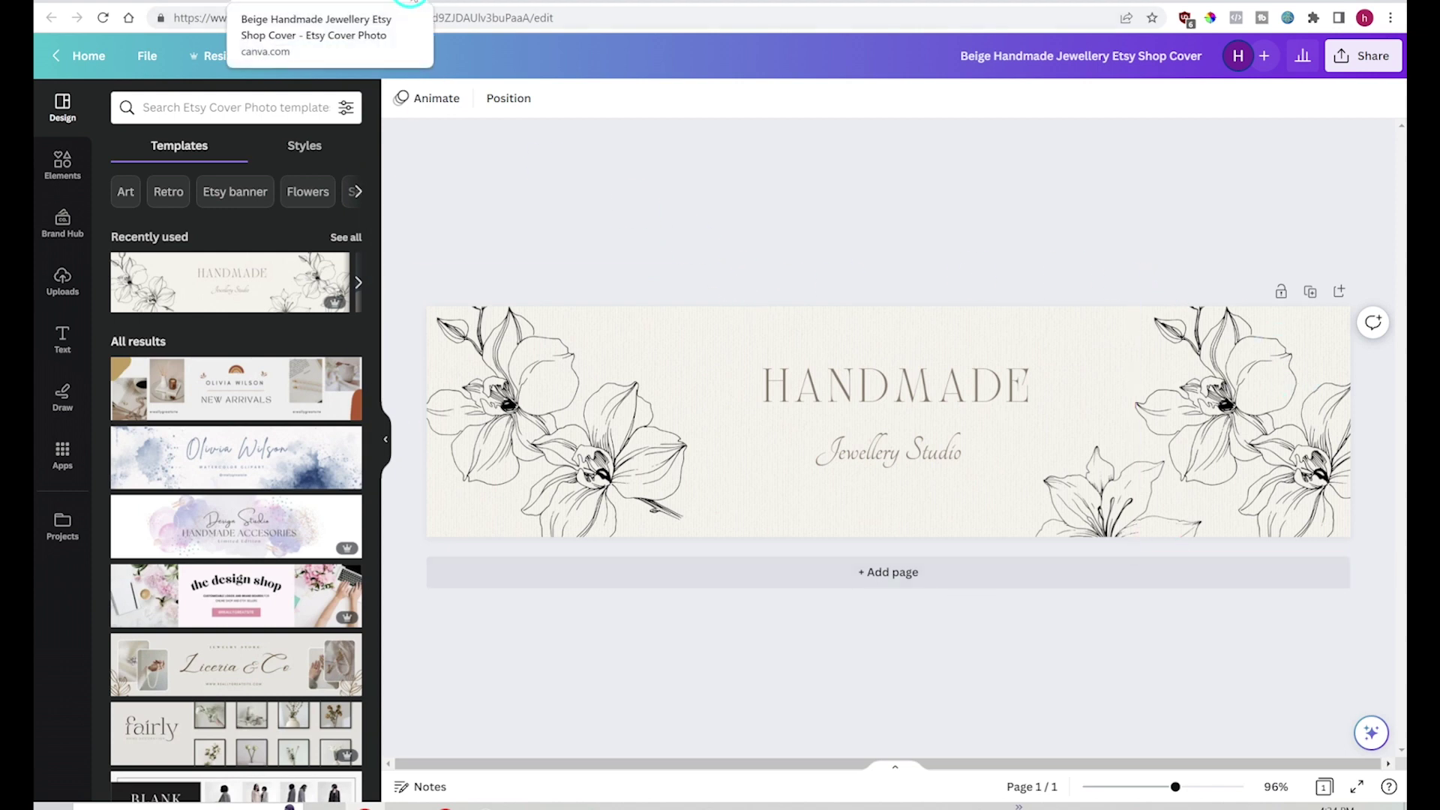
left_click(409, 2)
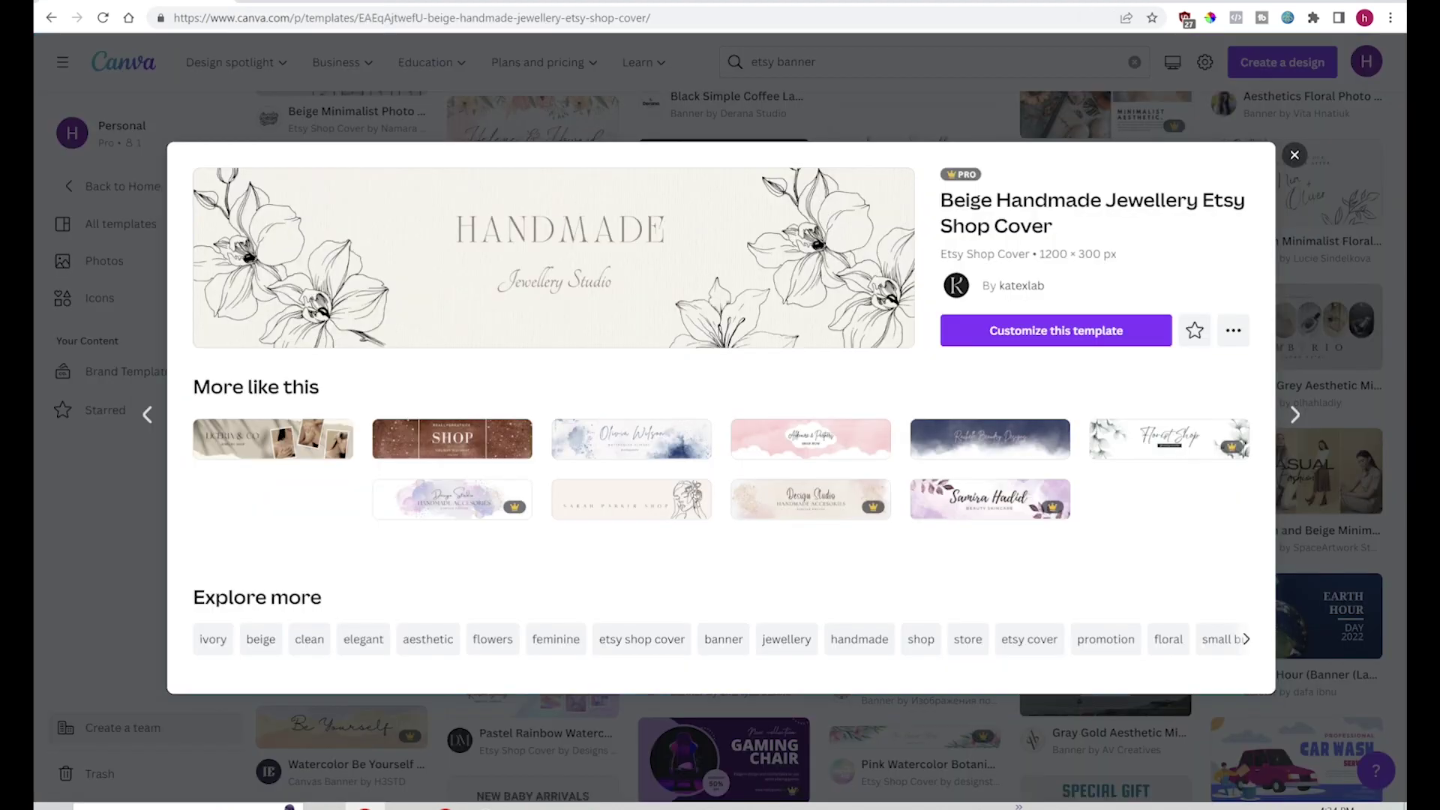
left_click(1297, 155)
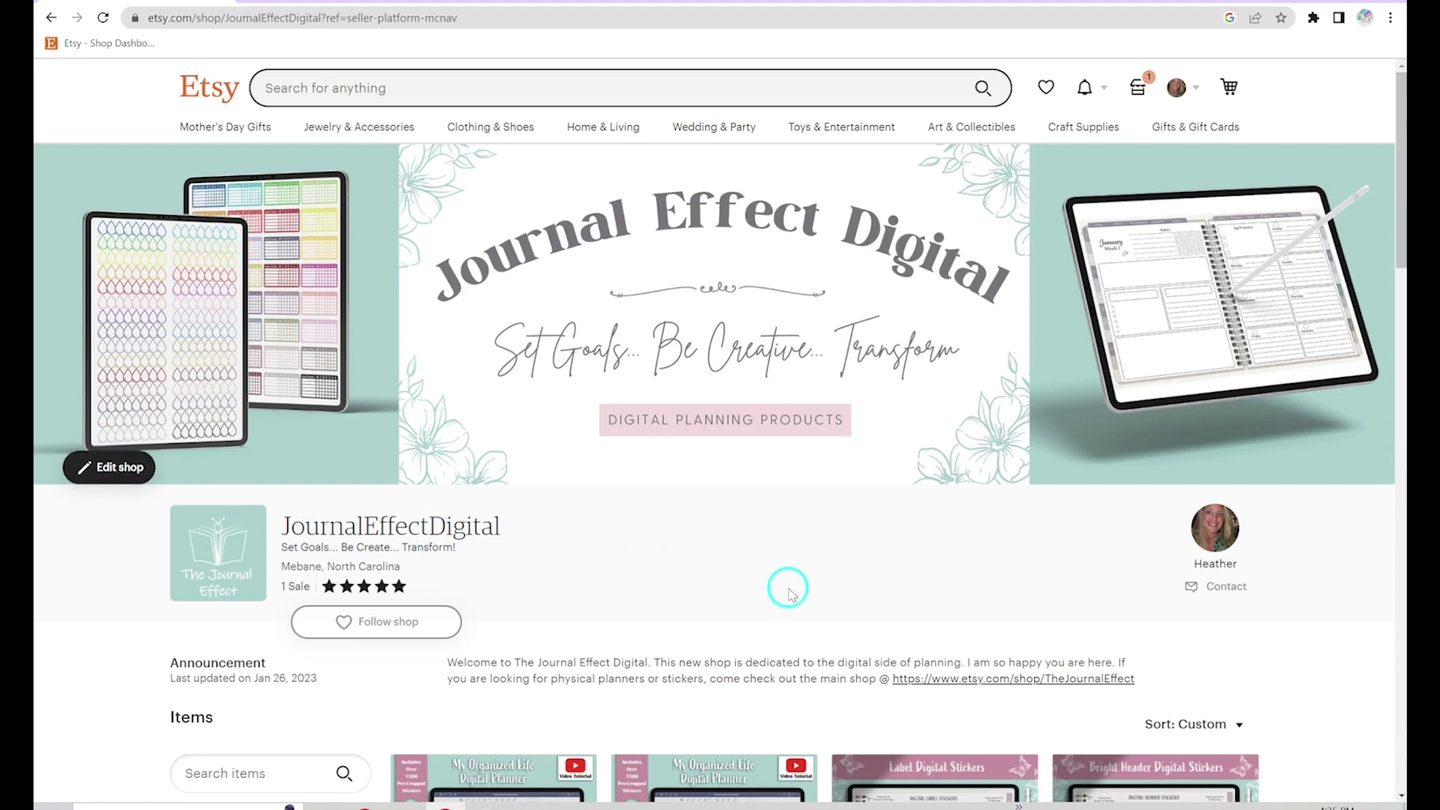
Open the shop for editing, look at the banner editing mode, and cancel it without changing the banner.
left_click(137, 470)
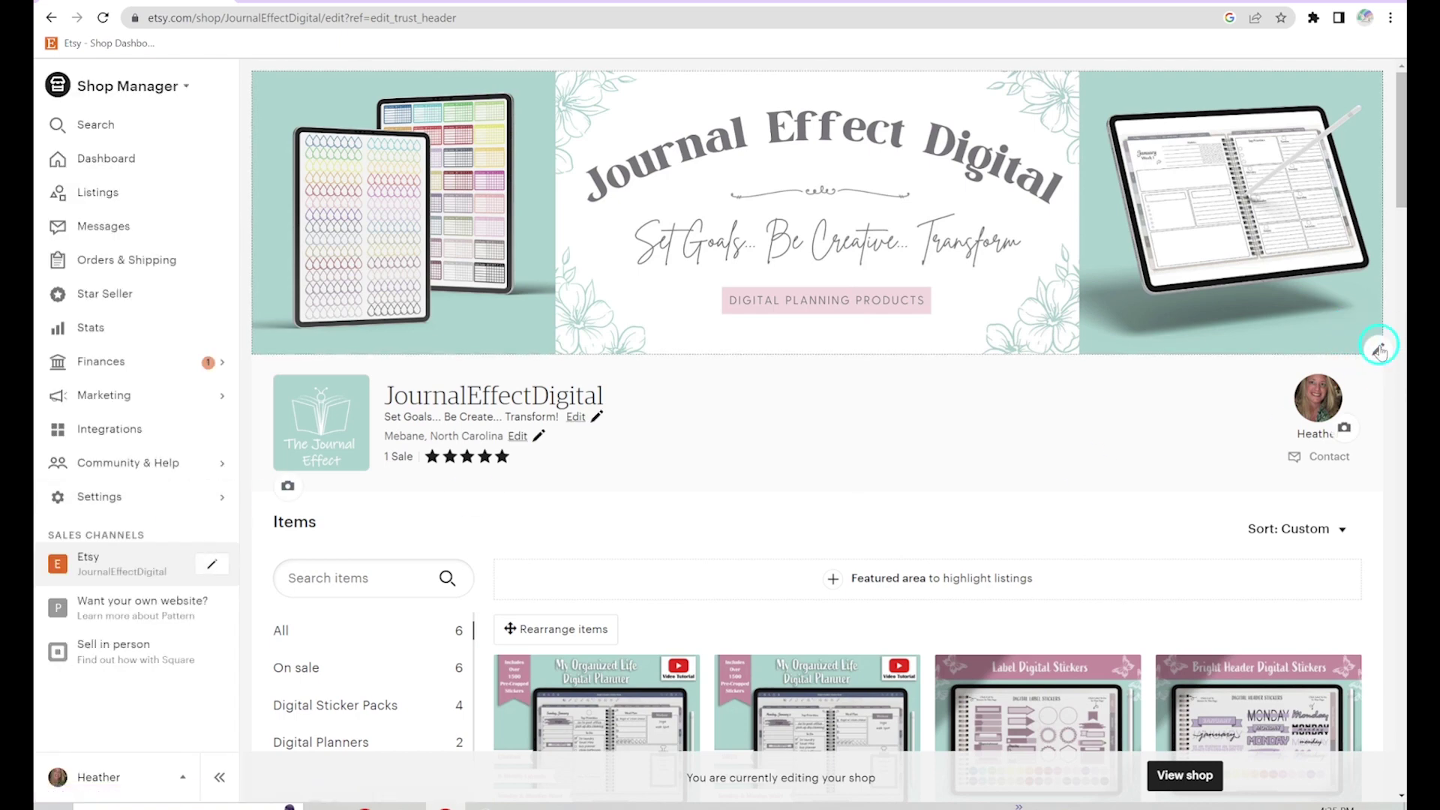
left_click(1378, 348)
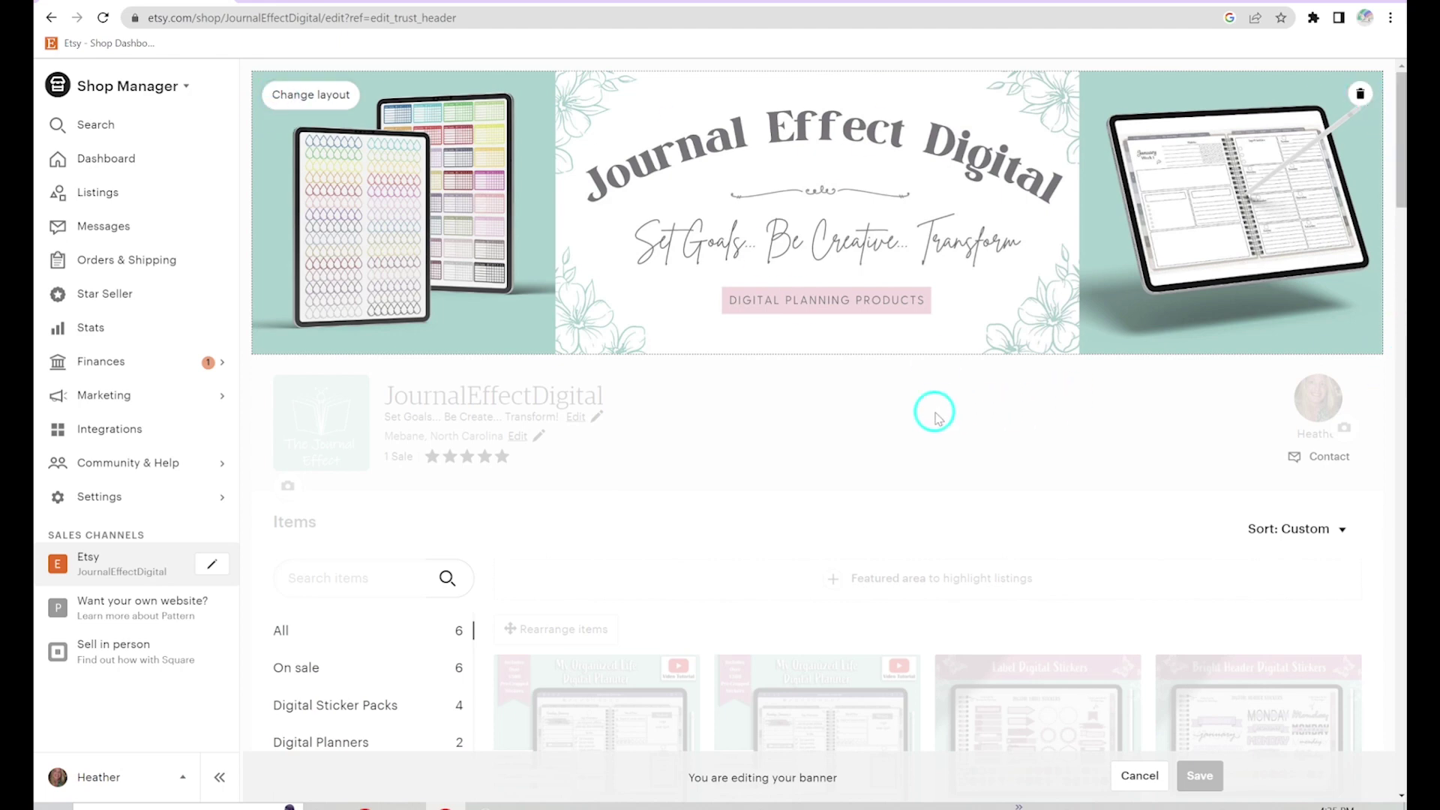
scroll(537, 460, "down", 10)
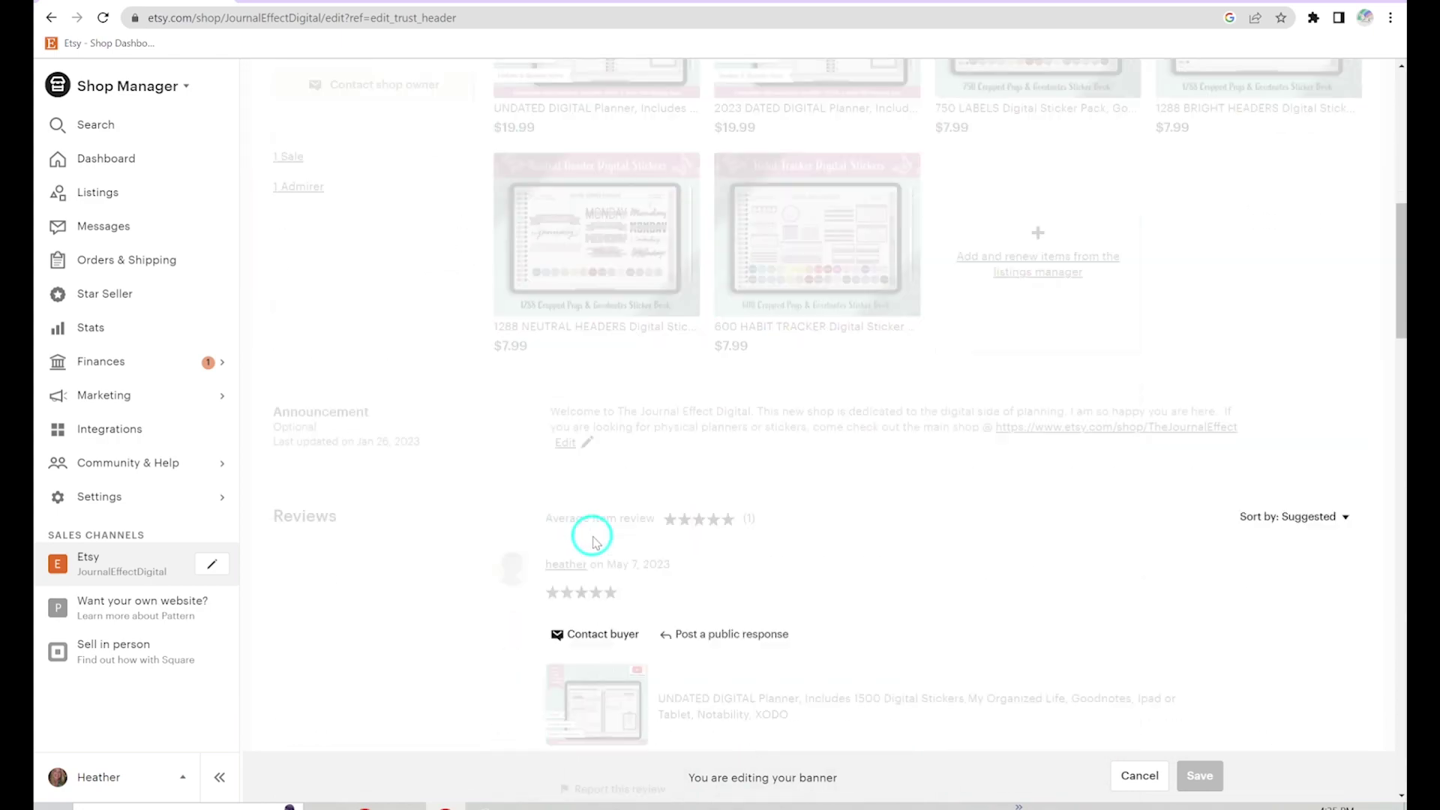
left_click(1149, 782)
scroll(981, 636, "up", 10)
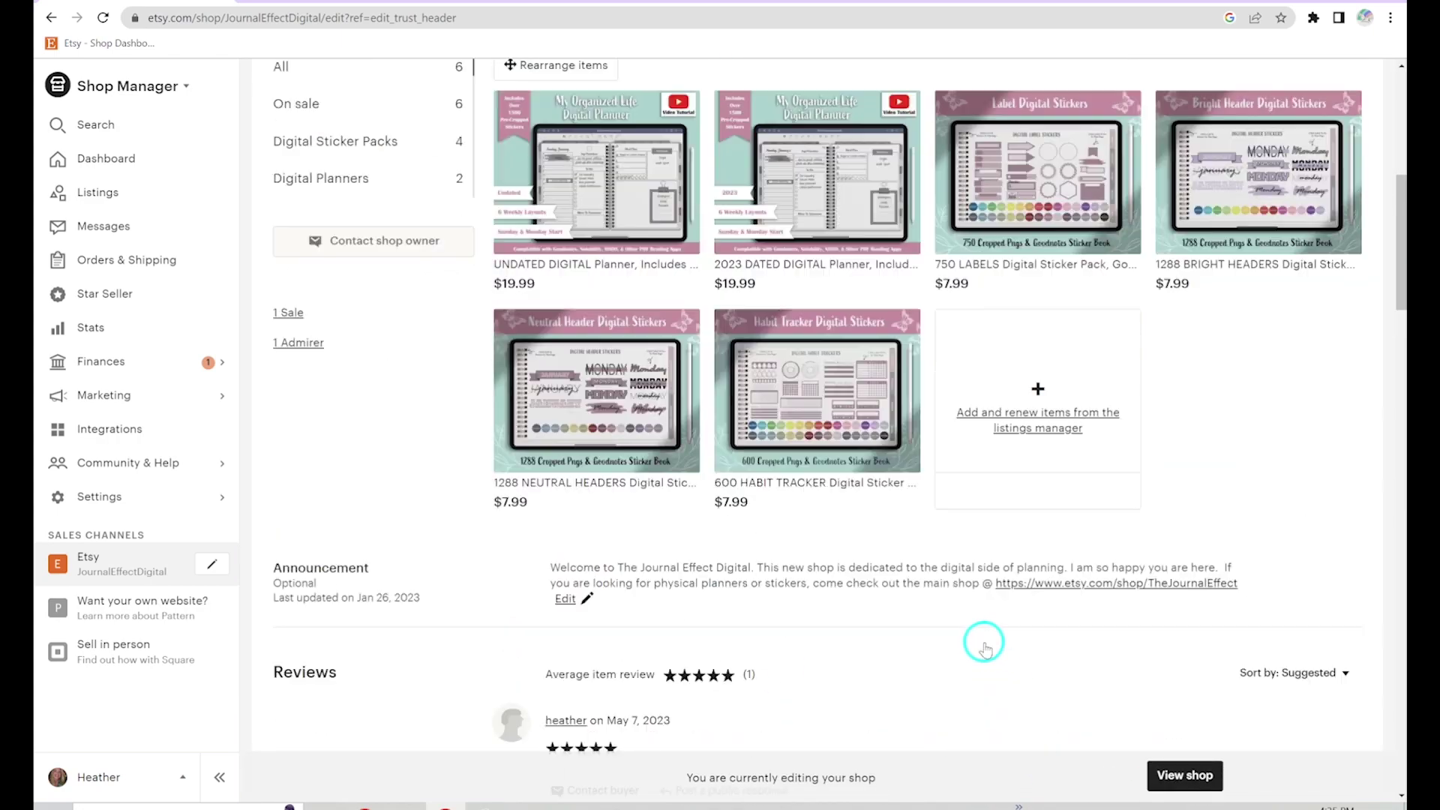
Return to the Info & Appearance settings and review the shop announcement and buyer message fields.
left_click(48, 16)
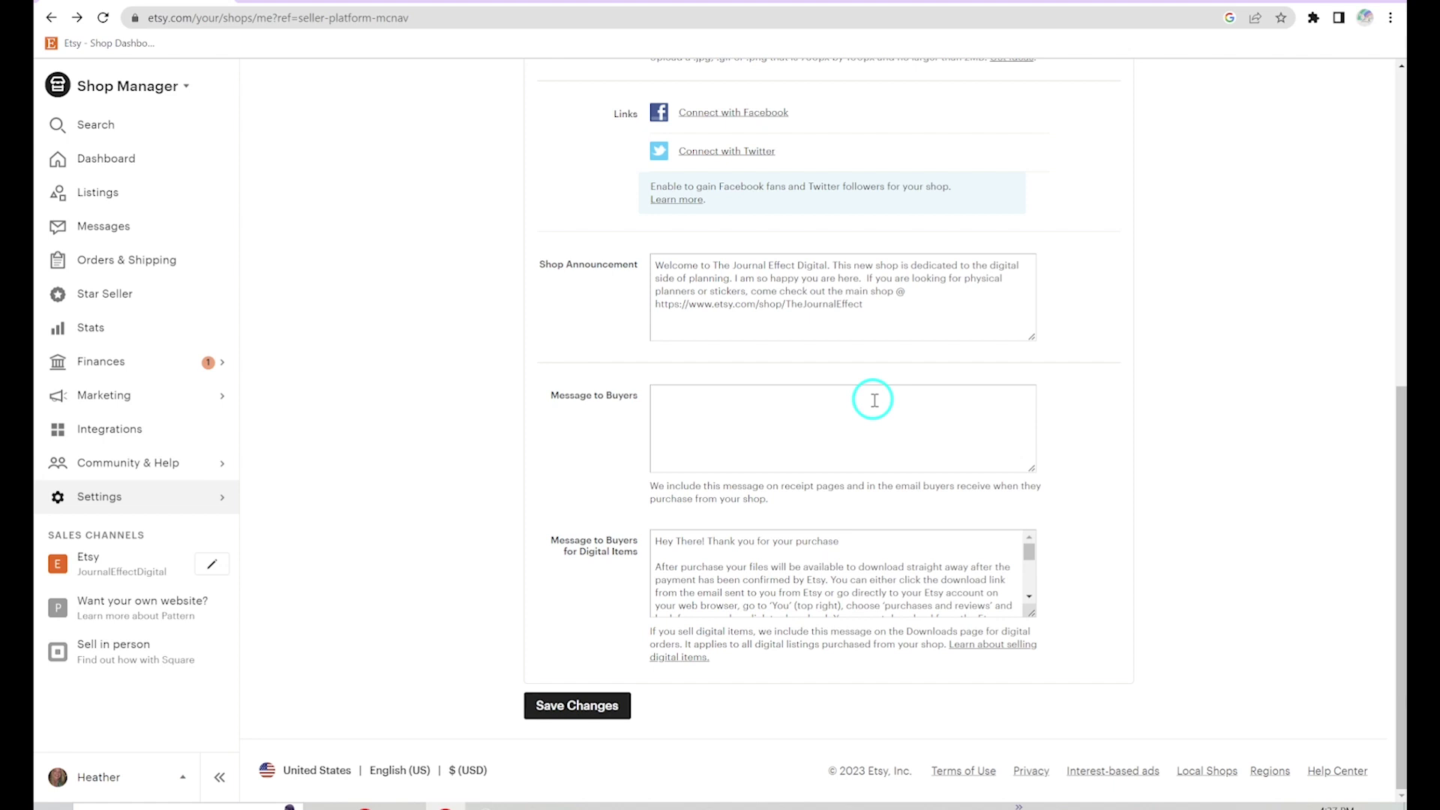
scroll(817, 579, "down", 5)
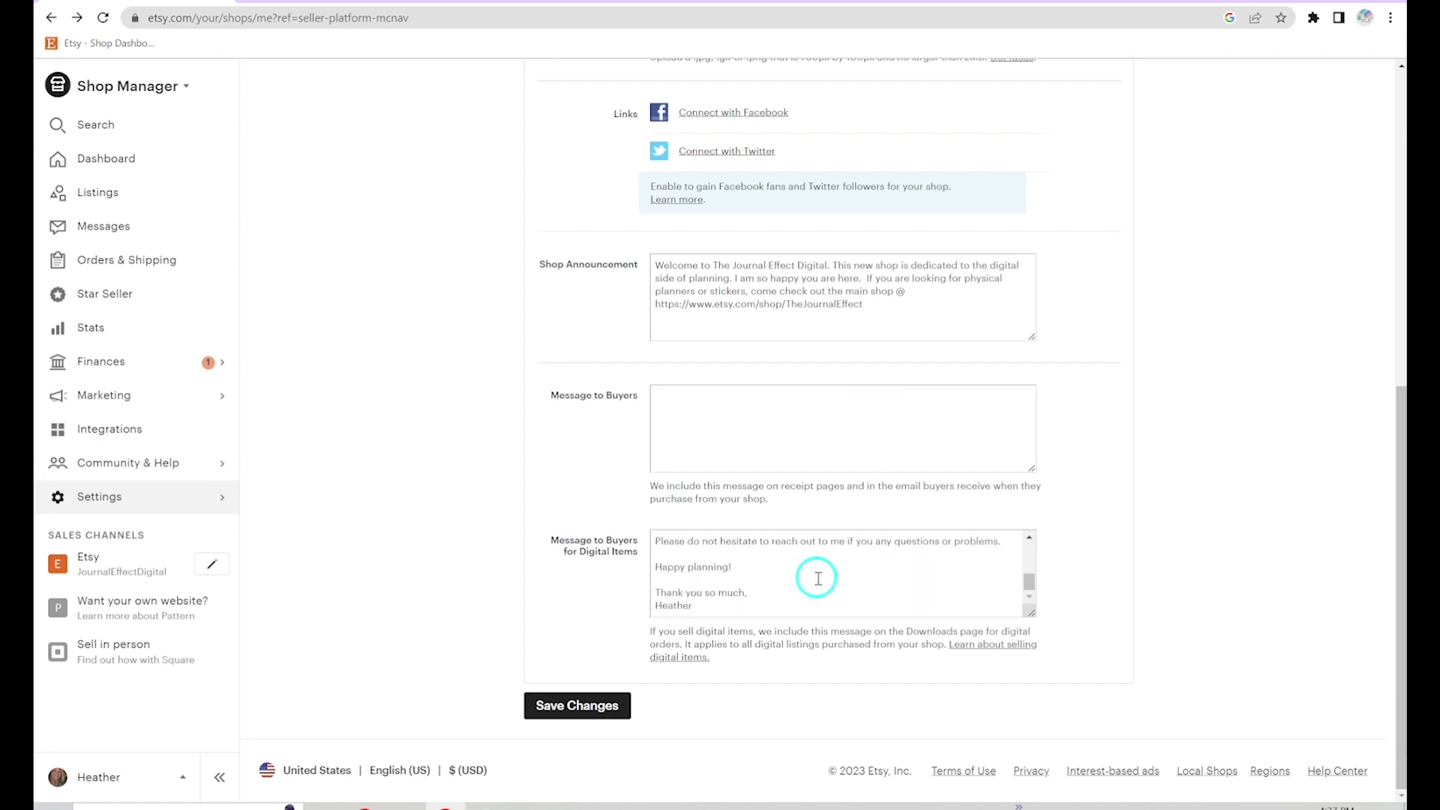
scroll(818, 578, "up", 5)
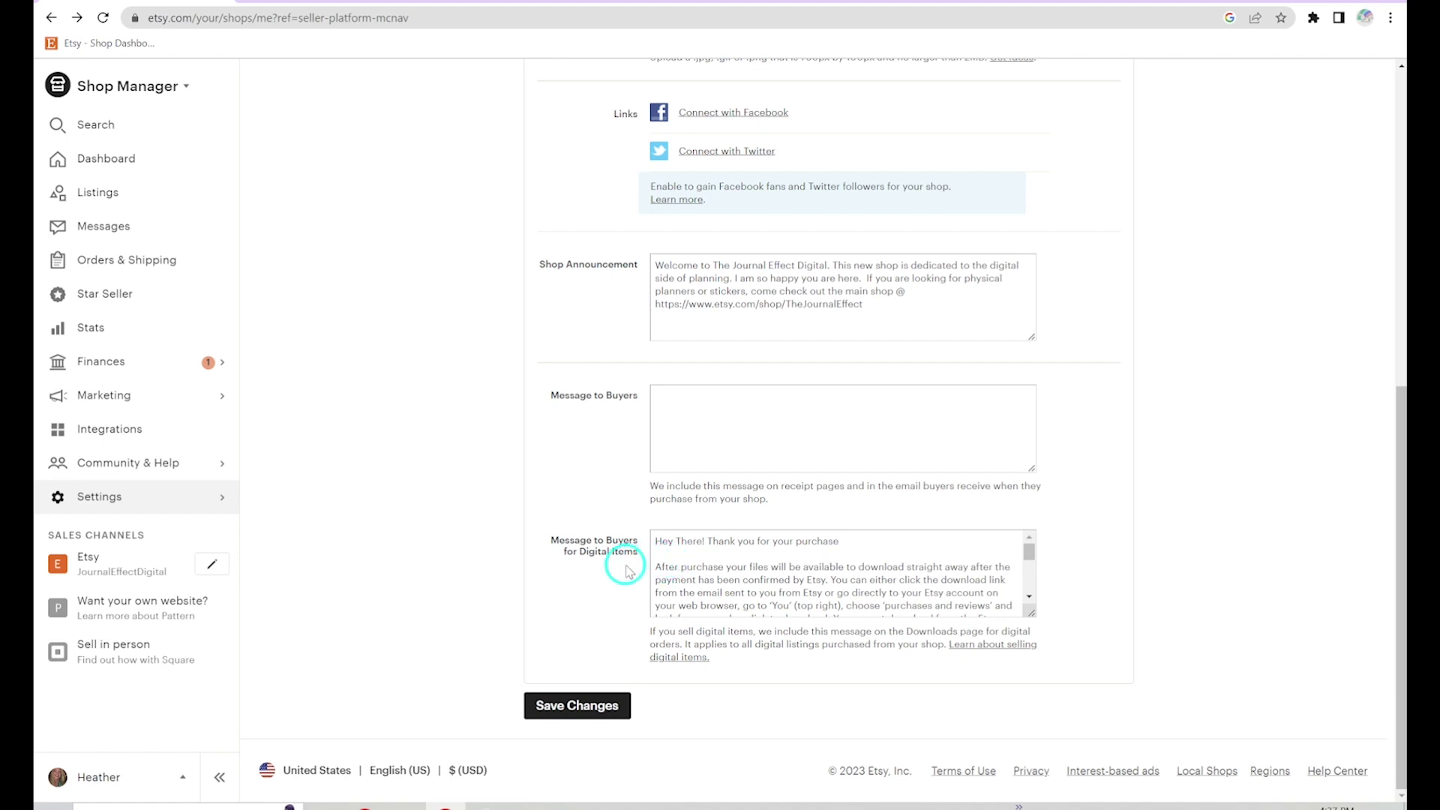
scroll(629, 572, "up", 4)
scroll(626, 570, "up", 3)
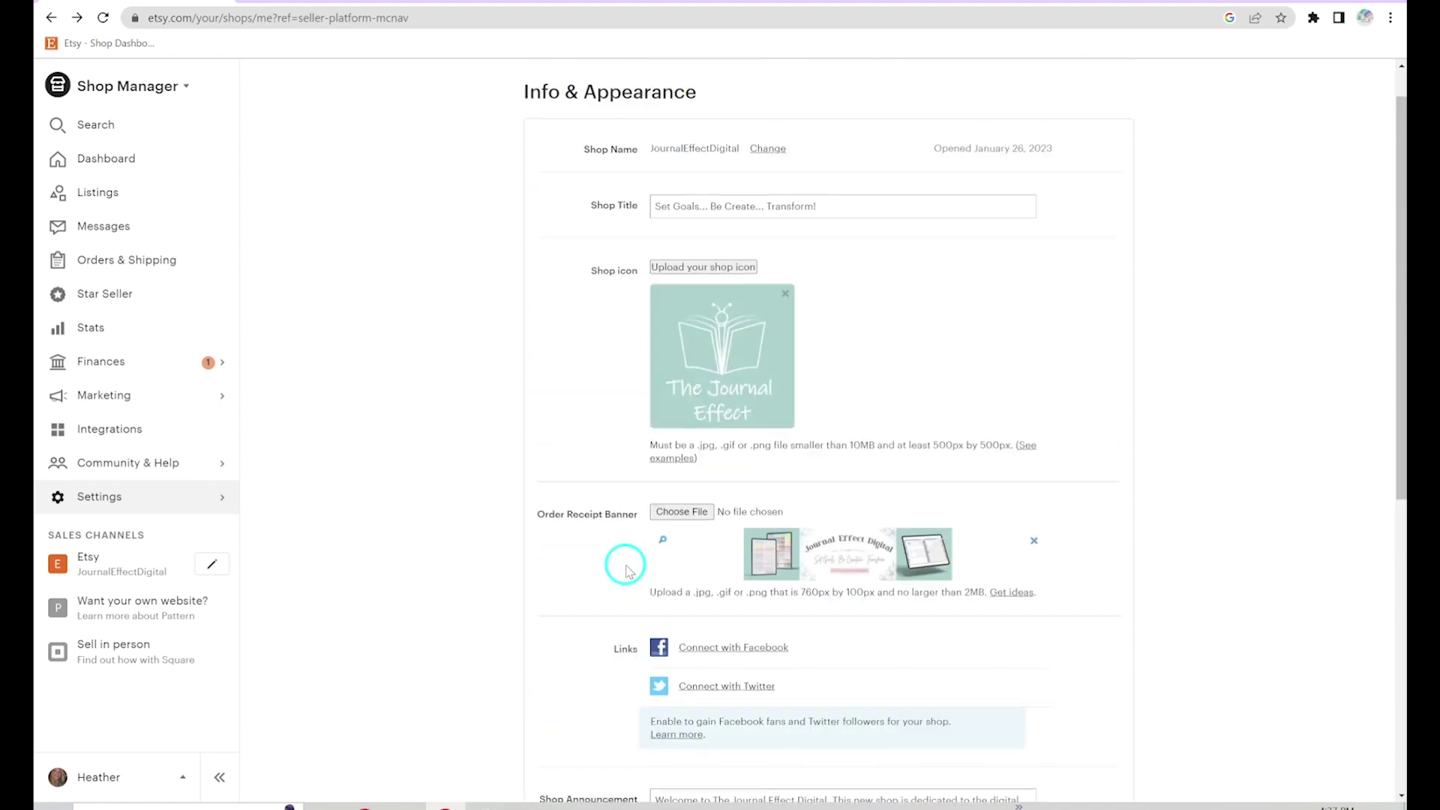
Switch to the buyer account's browser window, open its purchases, and view the seller message on the Green Mountain wall art order's downloads page.
mouse_move(365, 807)
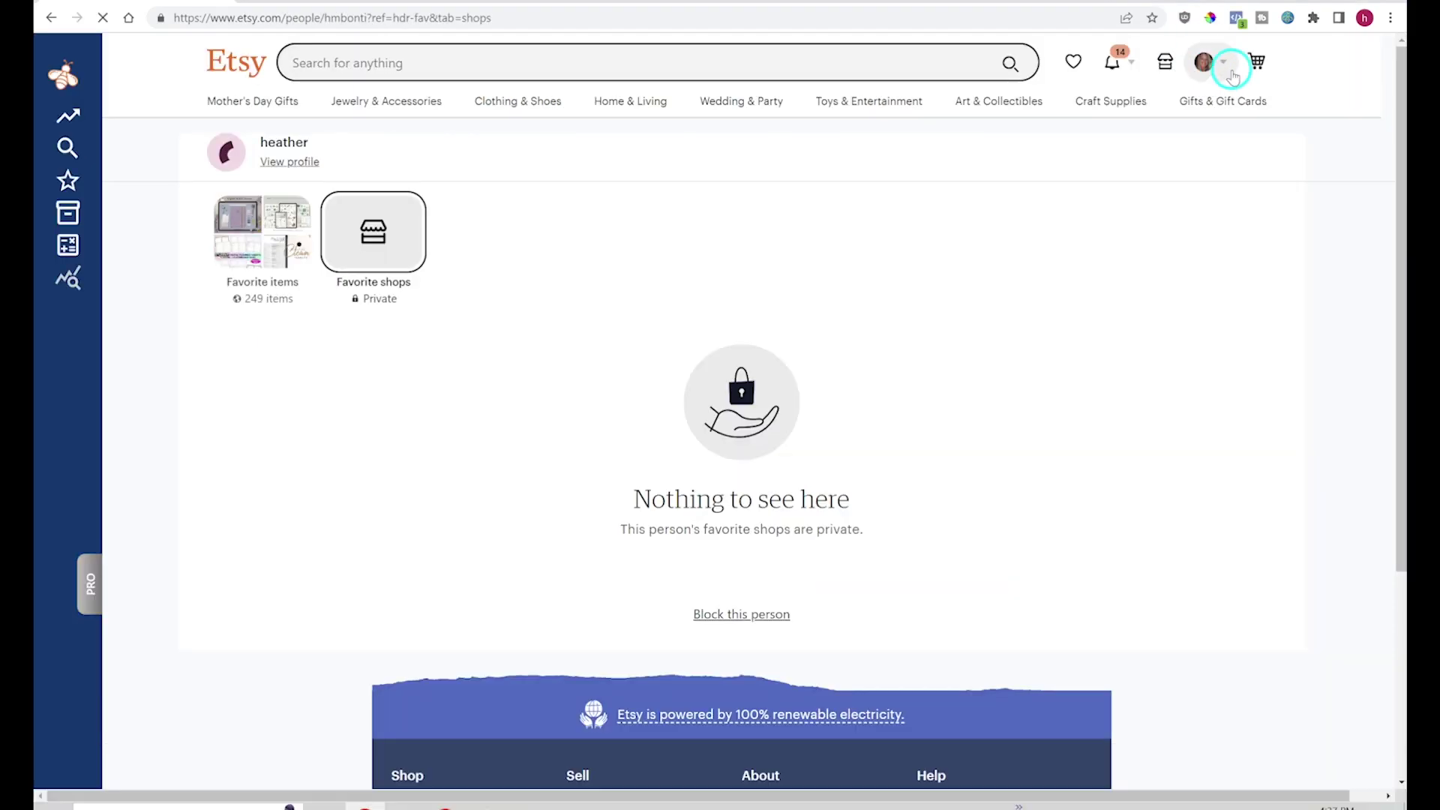
left_click(1208, 63)
left_click(1167, 146)
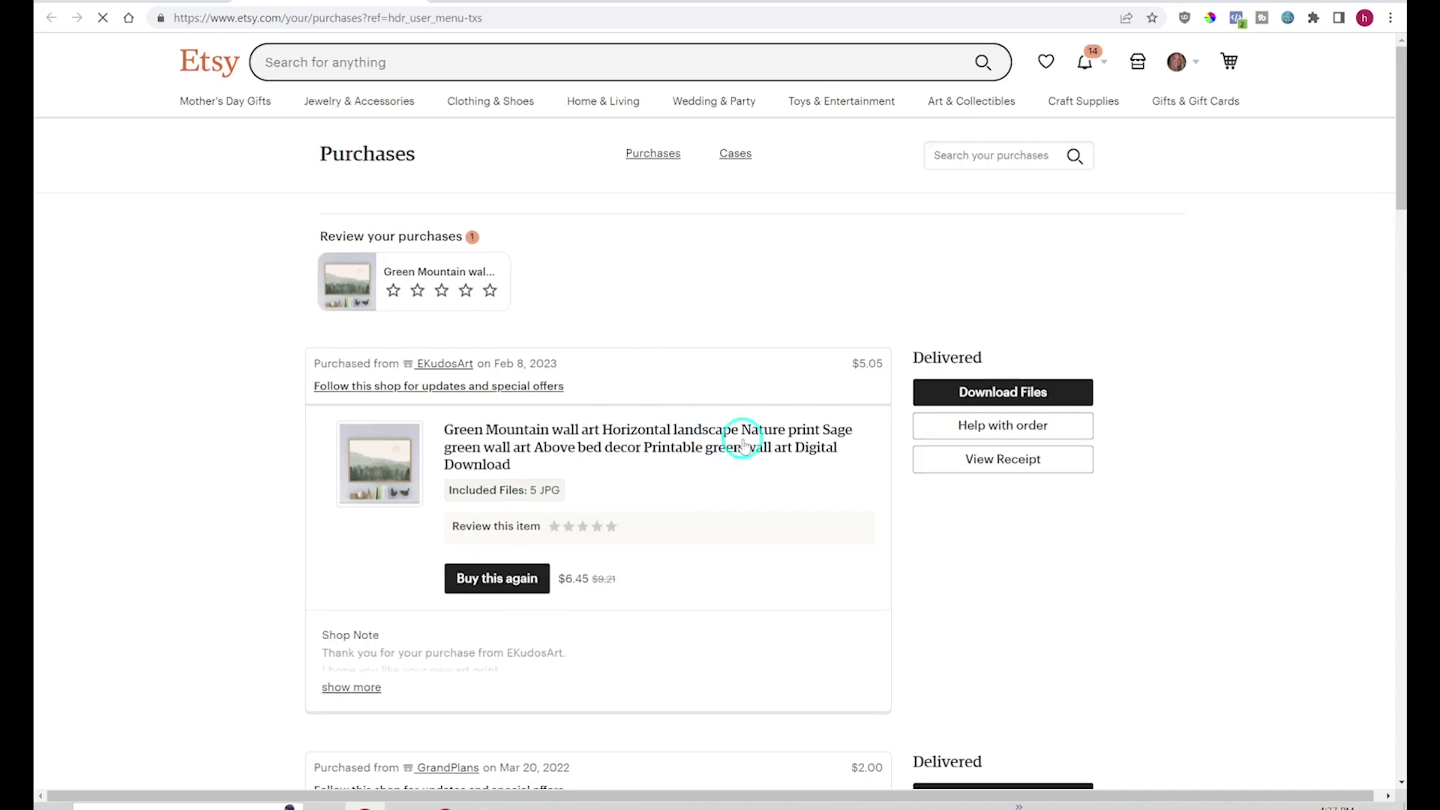
scroll(645, 471, "down", 4)
scroll(660, 474, "down", 5)
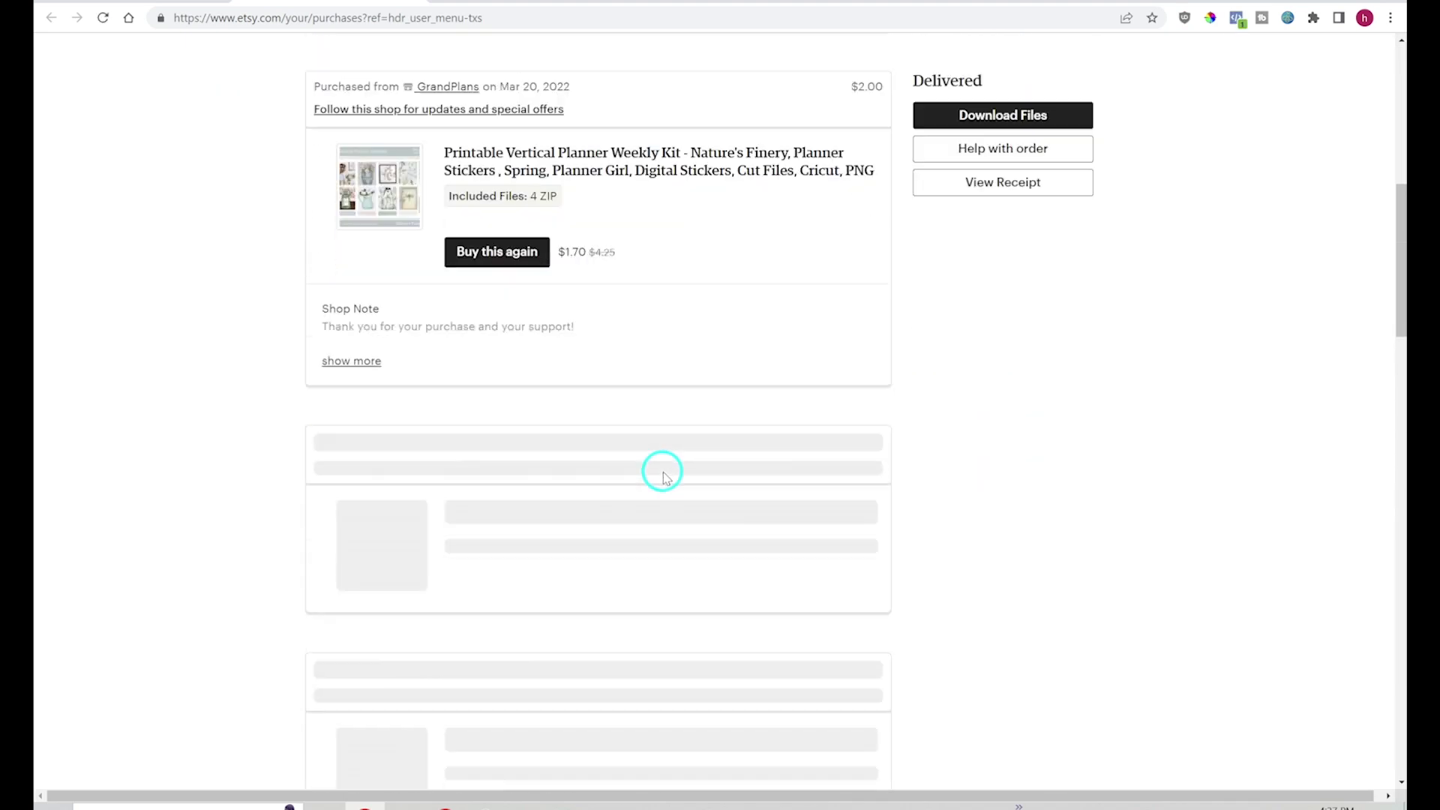
scroll(970, 383, "up", 4)
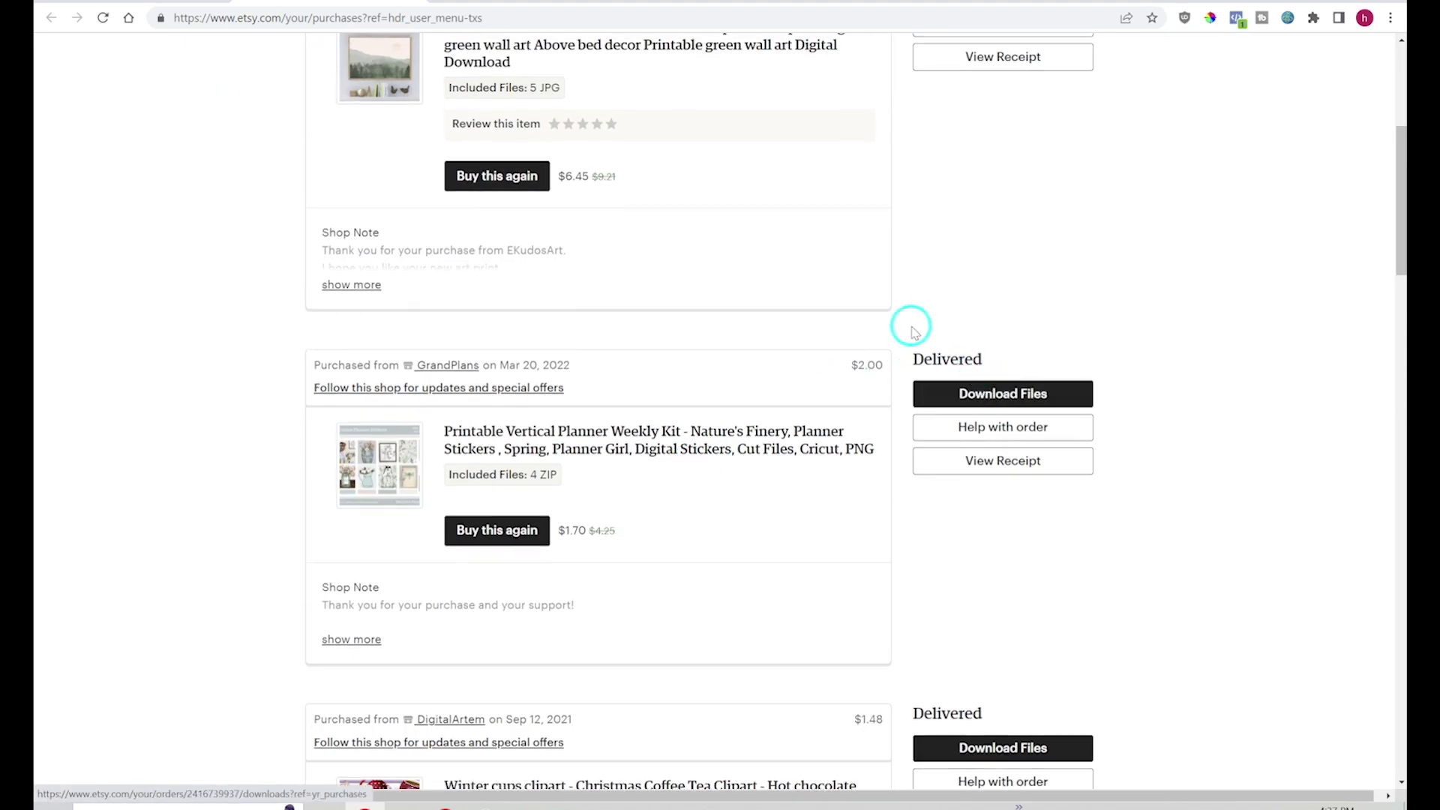
scroll(910, 322, "up", 4)
left_click(1006, 316)
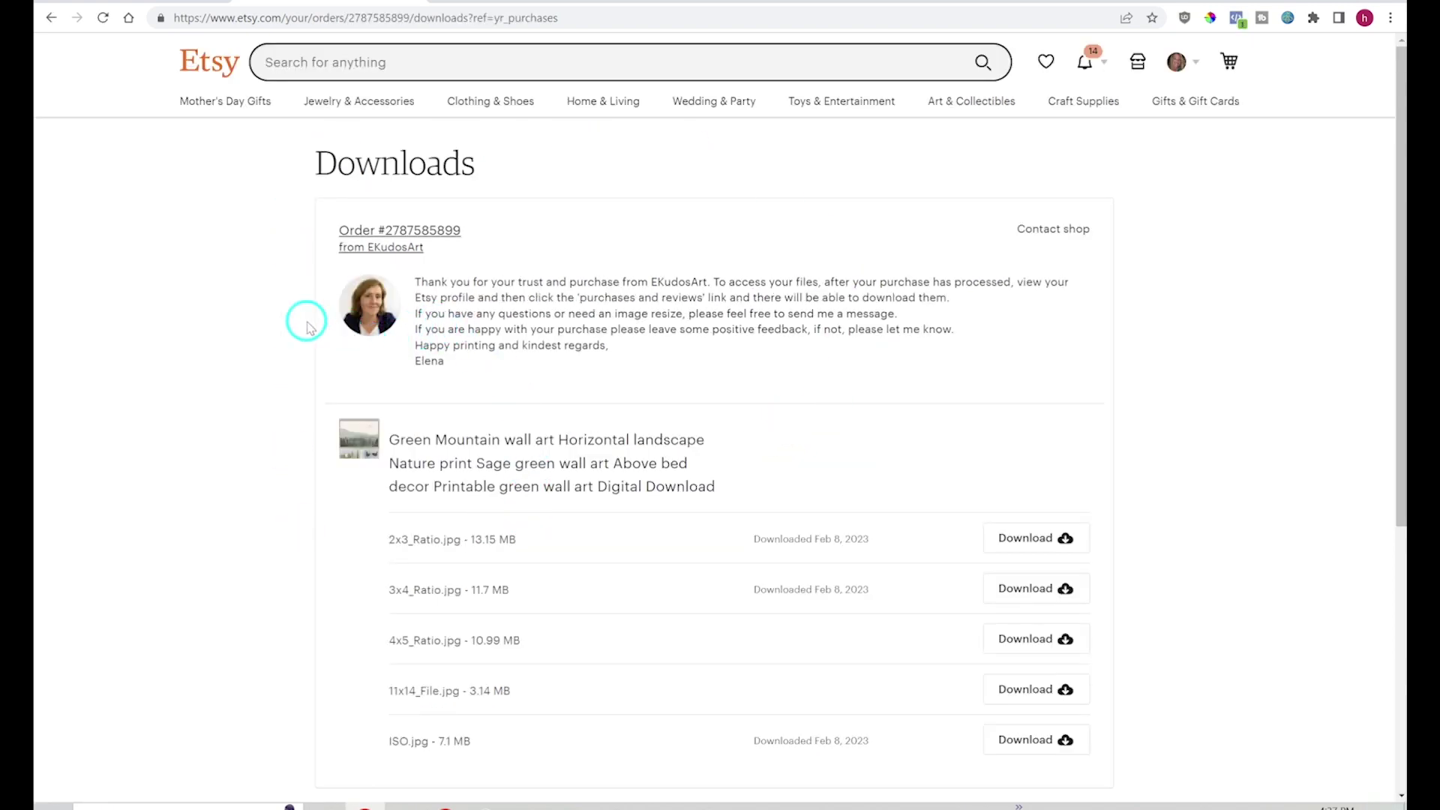
left_click(1176, 62)
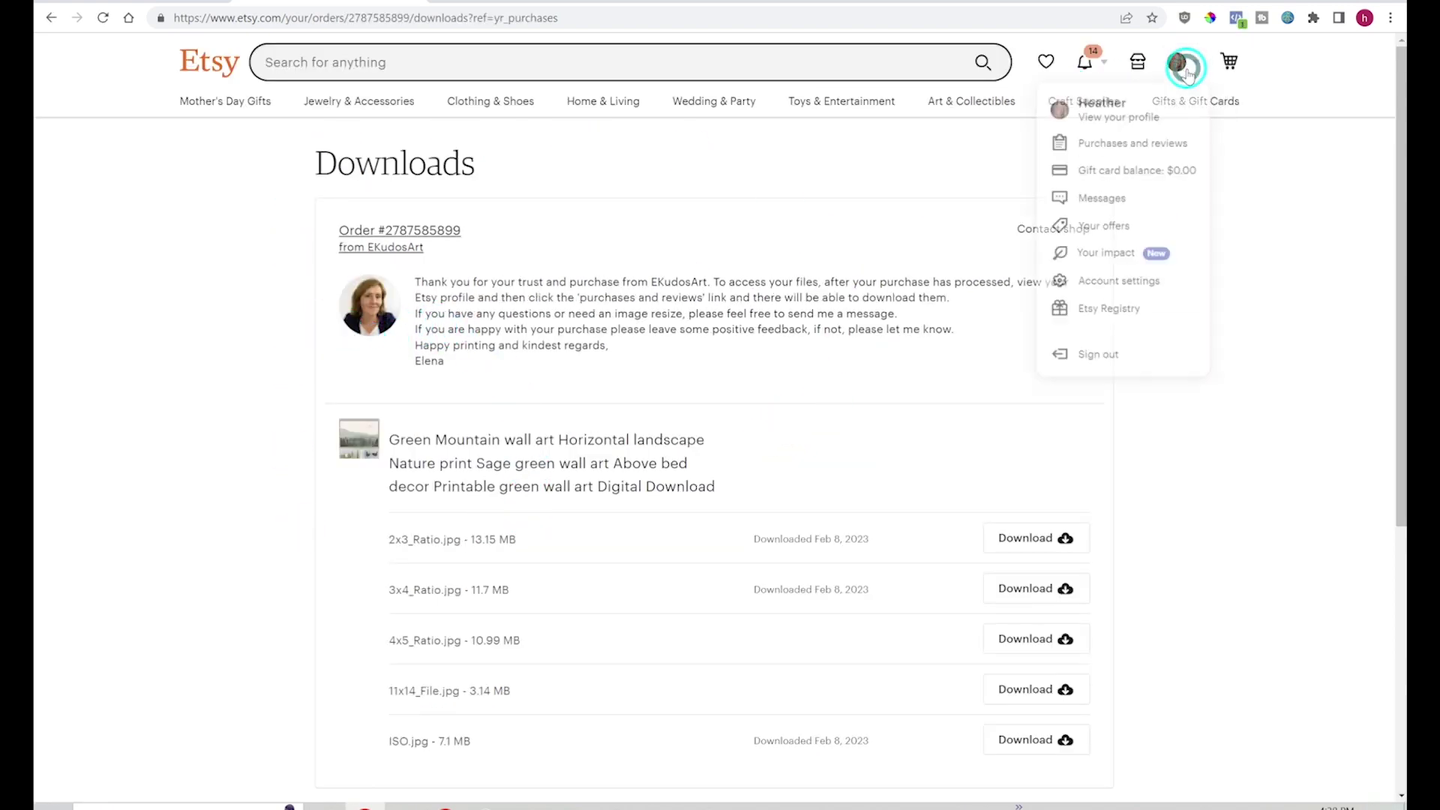
left_click(235, 318)
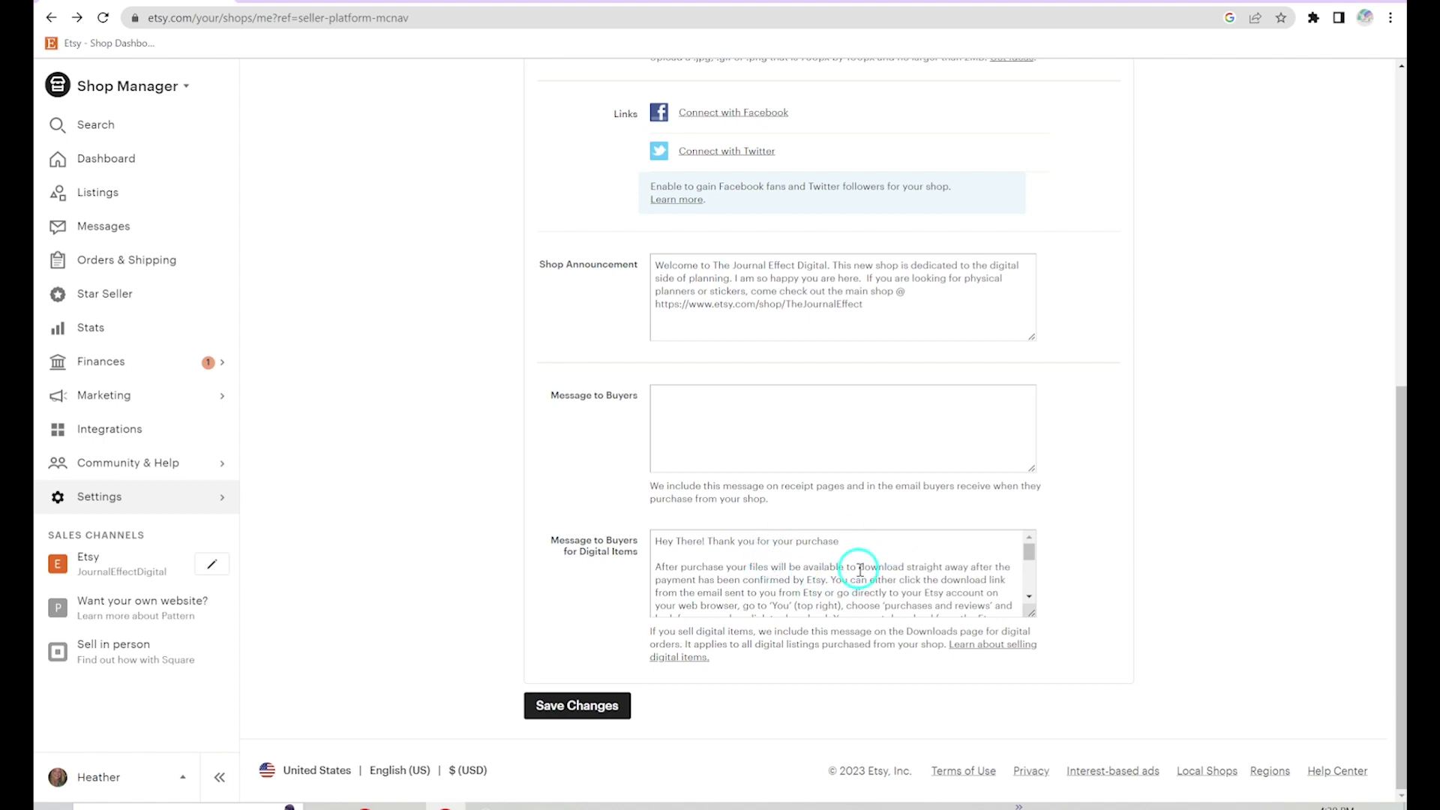
Read through the Message to Buyers for Digital Items and the surrounding Info & Appearance fields in the seller account's shop settings.
scroll(757, 566, "down", 1)
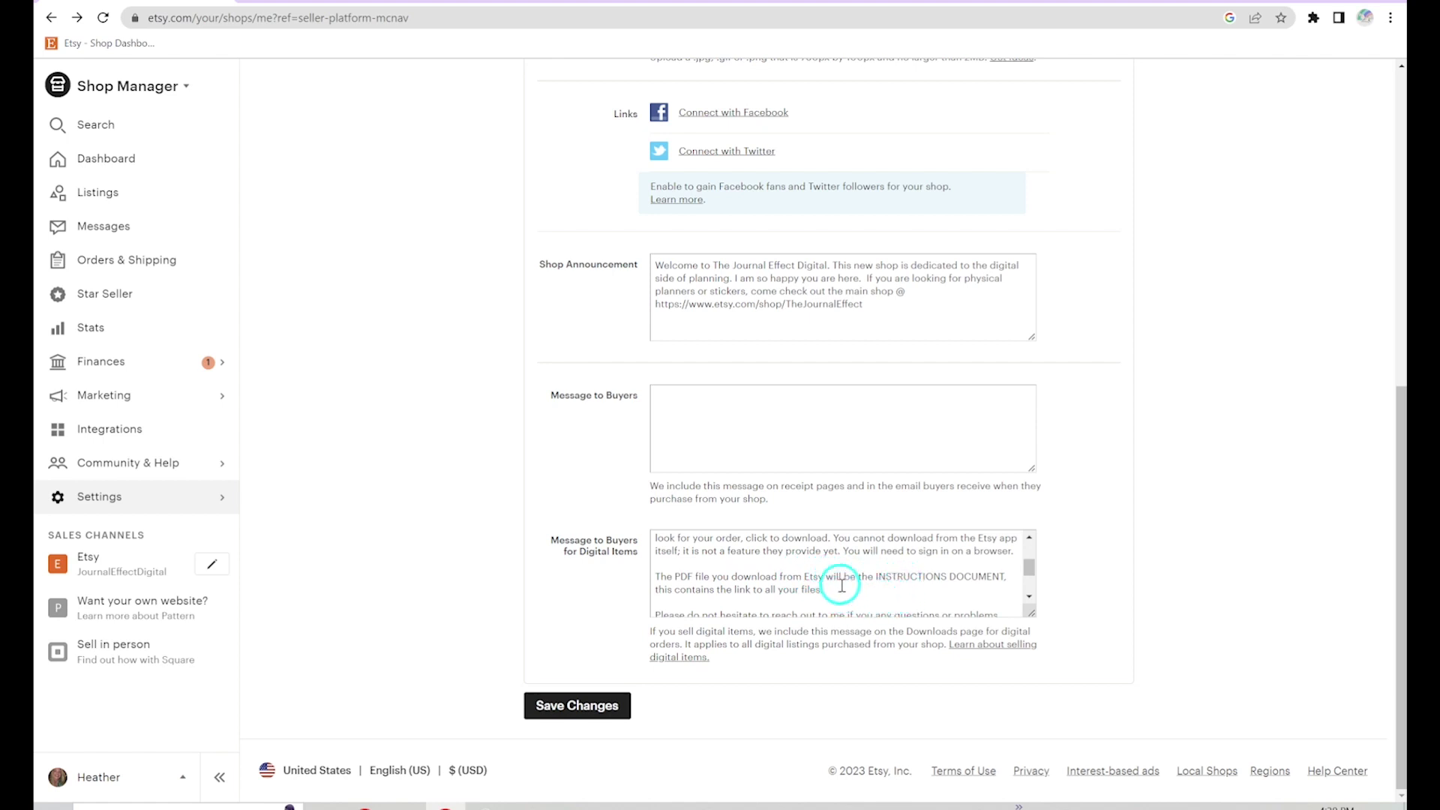
scroll(841, 585, "down", 1)
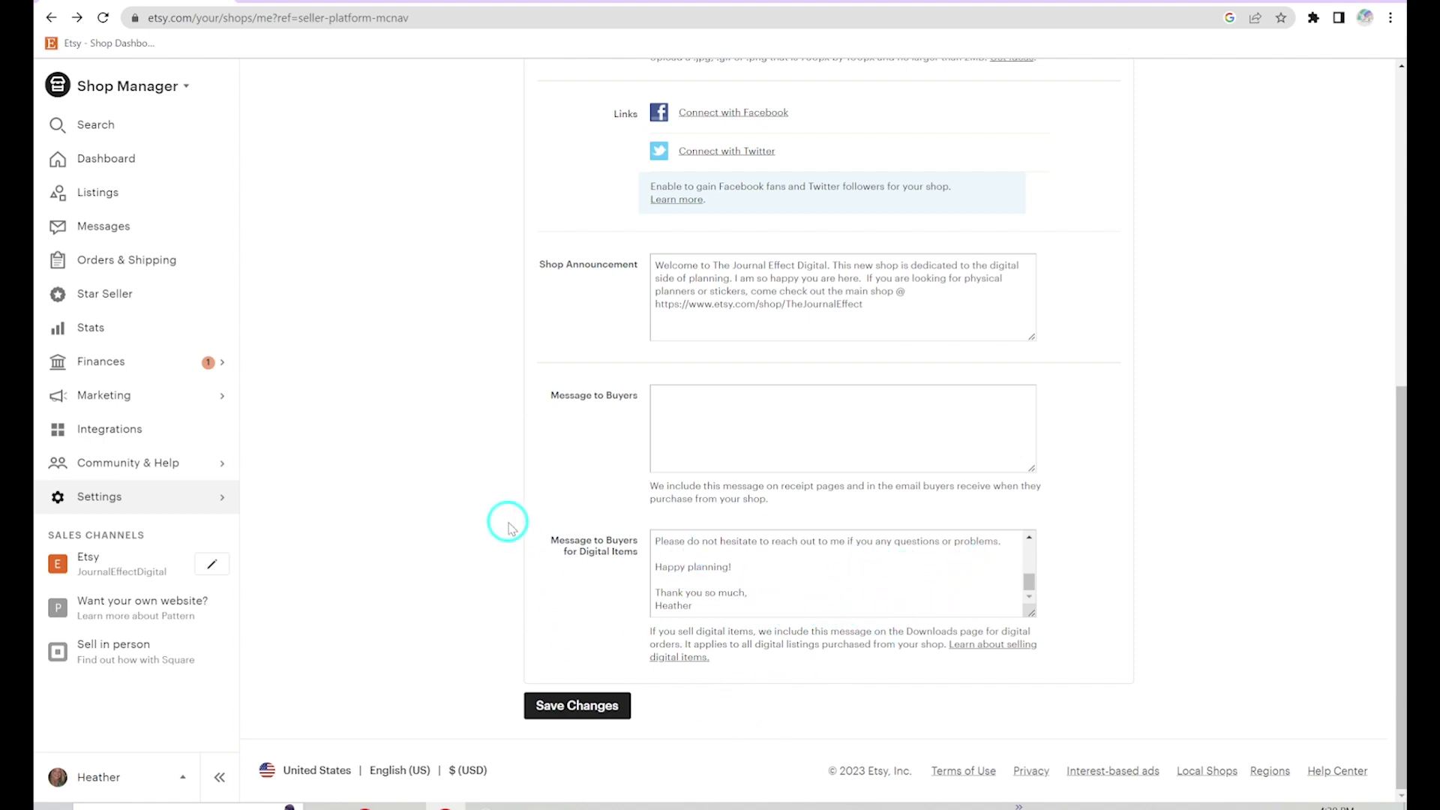
scroll(633, 568, "up", 2)
scroll(627, 553, "down", 2)
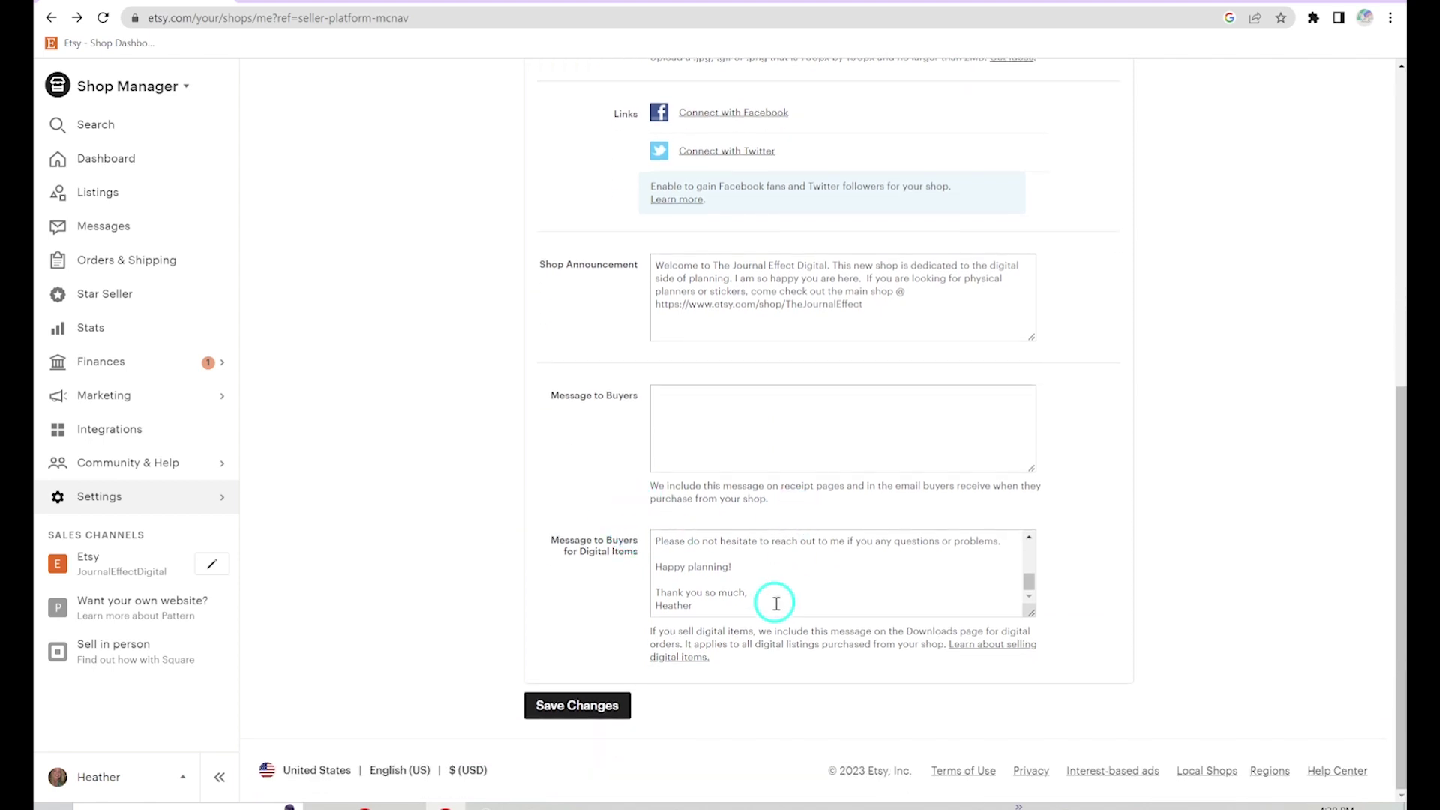
scroll(773, 598, "up", 5)
scroll(773, 597, "up", 2)
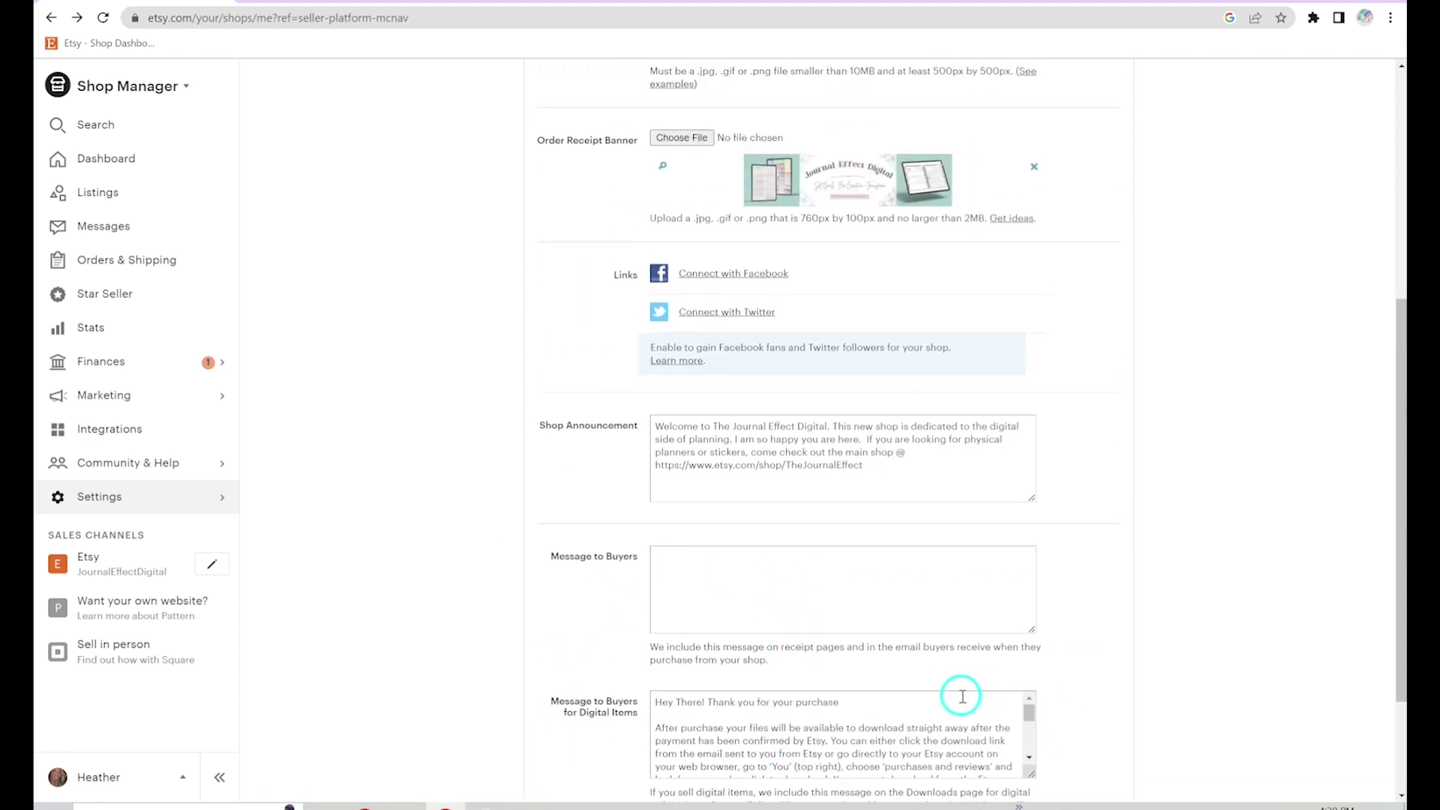
scroll(958, 697, "down", 5)
scroll(612, 696, "down", 2)
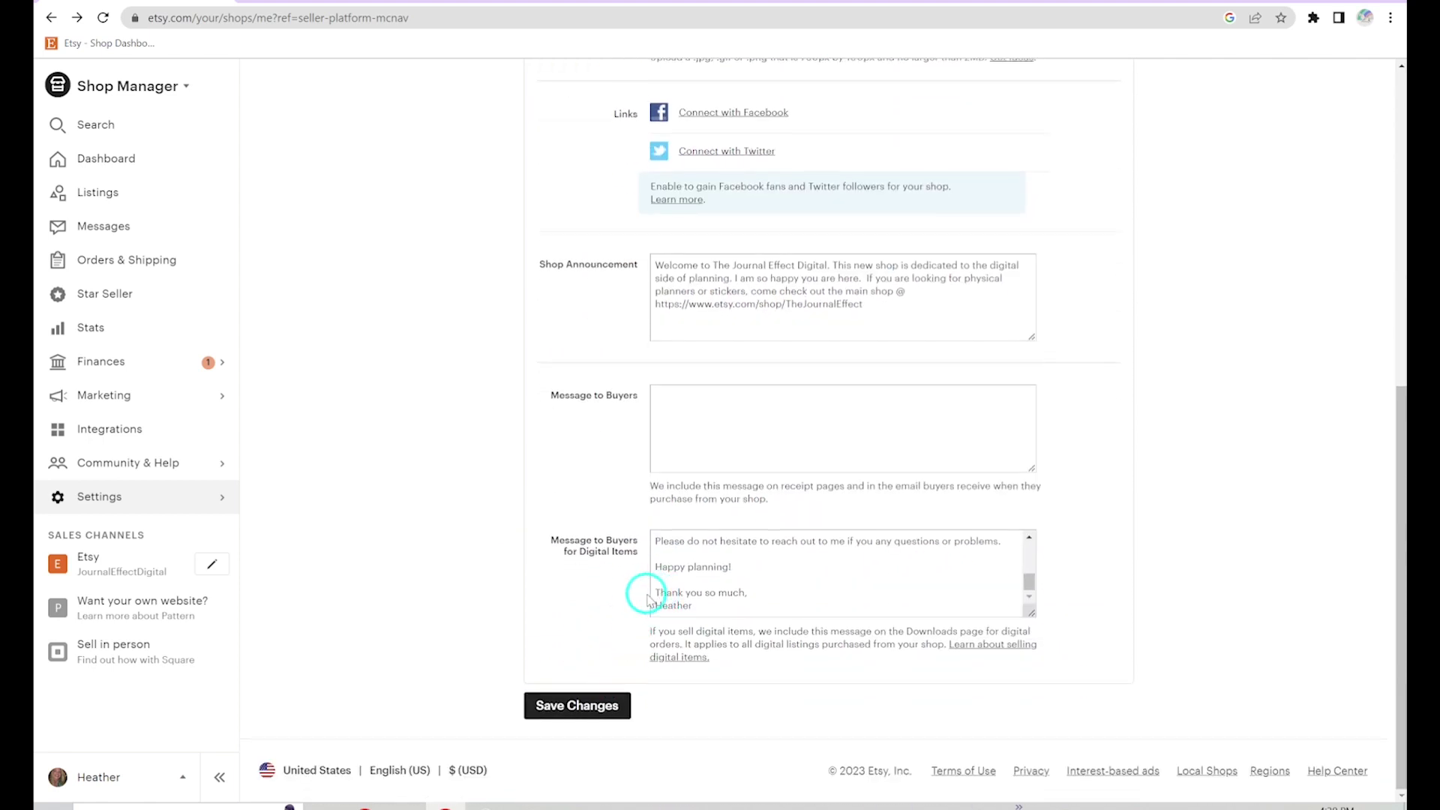
scroll(647, 599, "up", 1)
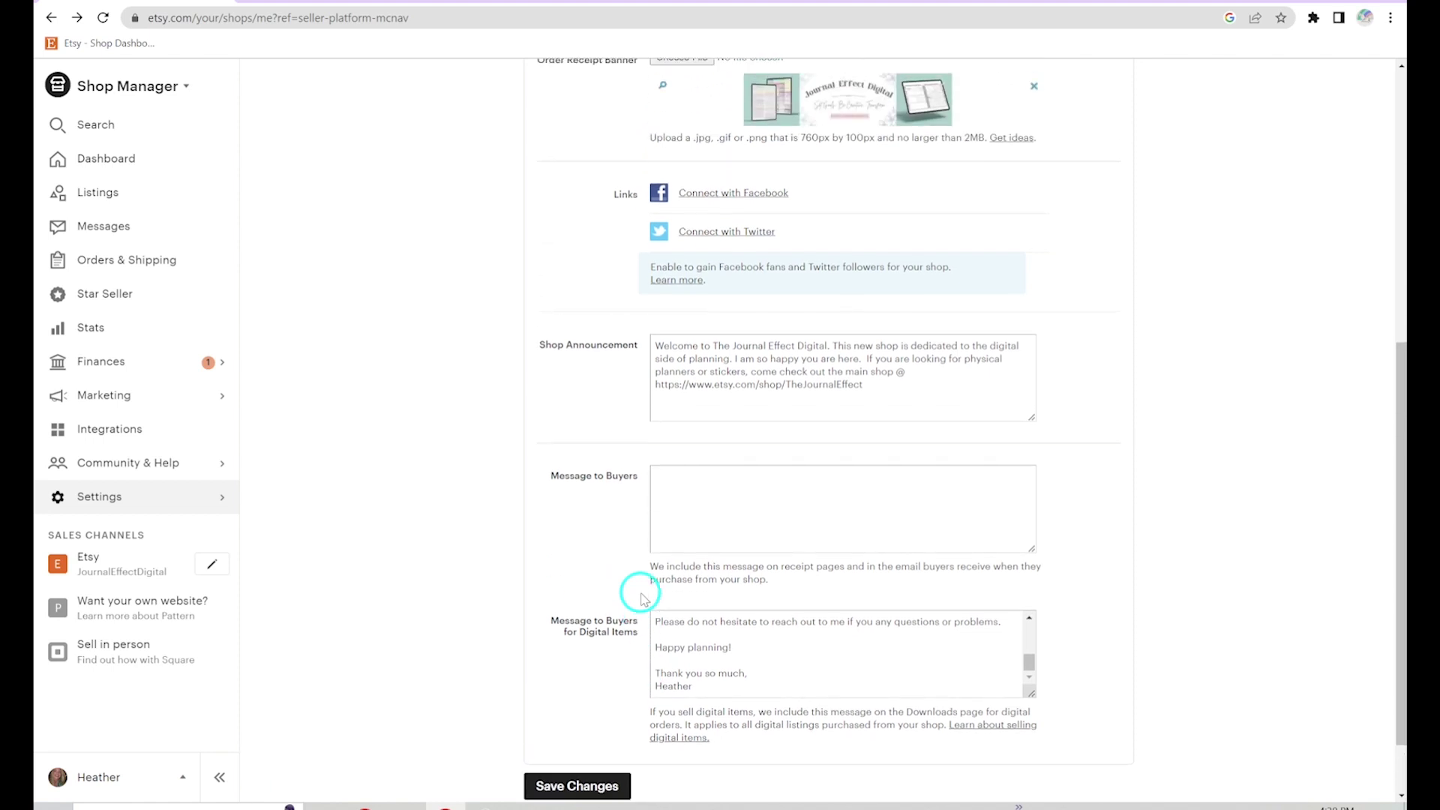
scroll(675, 658, "up", 5)
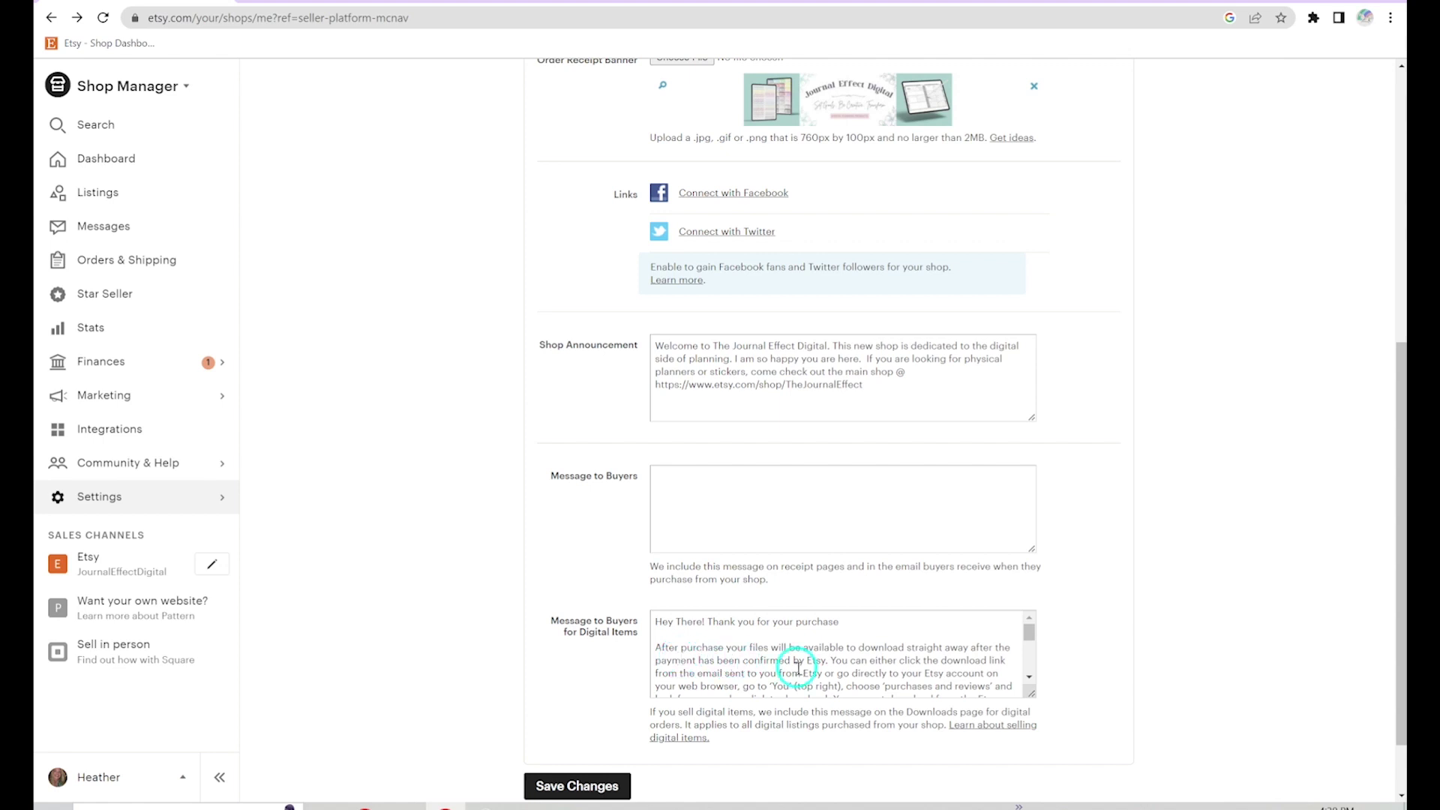
scroll(570, 645, "down", 2)
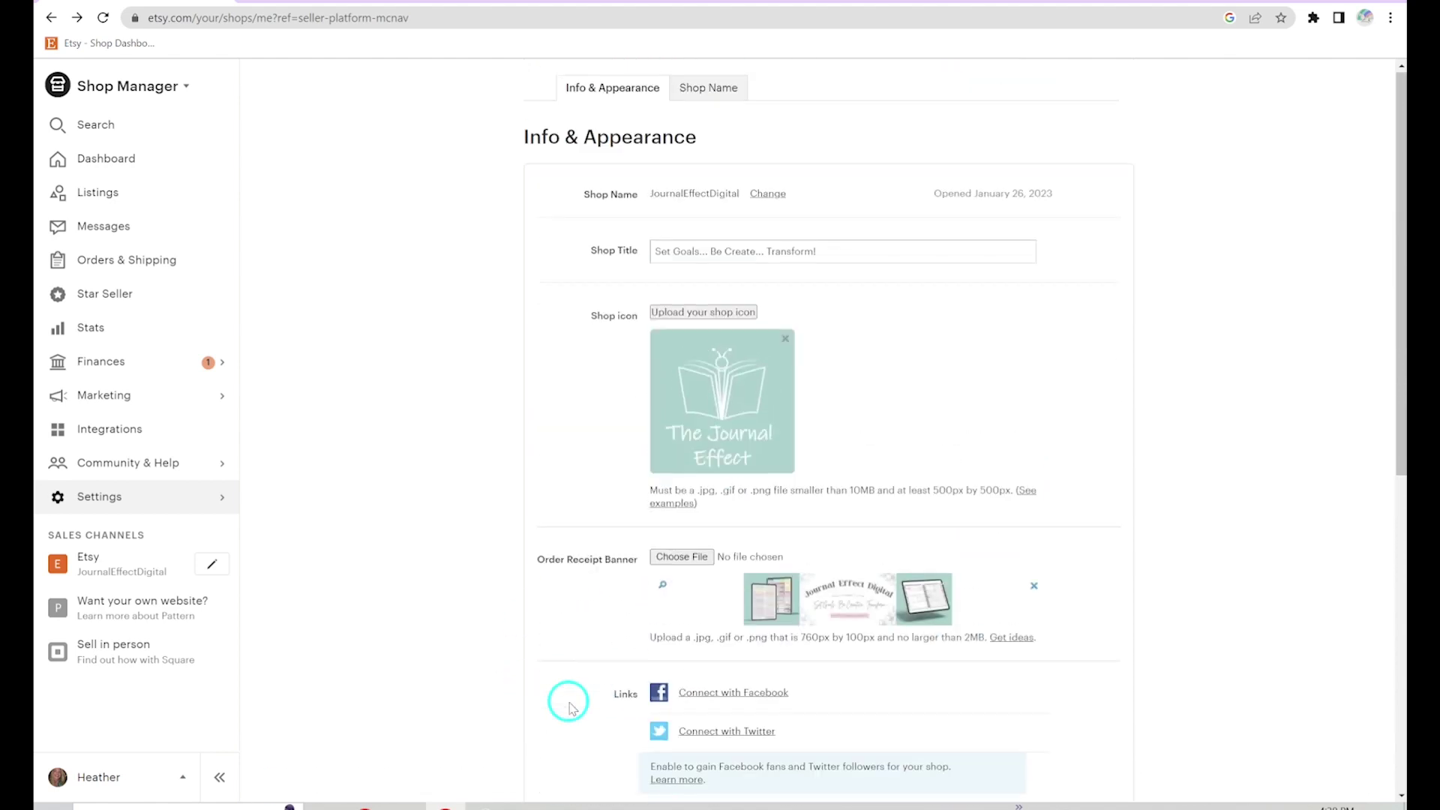
Check the shop name change form and open the Members page of the About your shop settings.
left_click(712, 88)
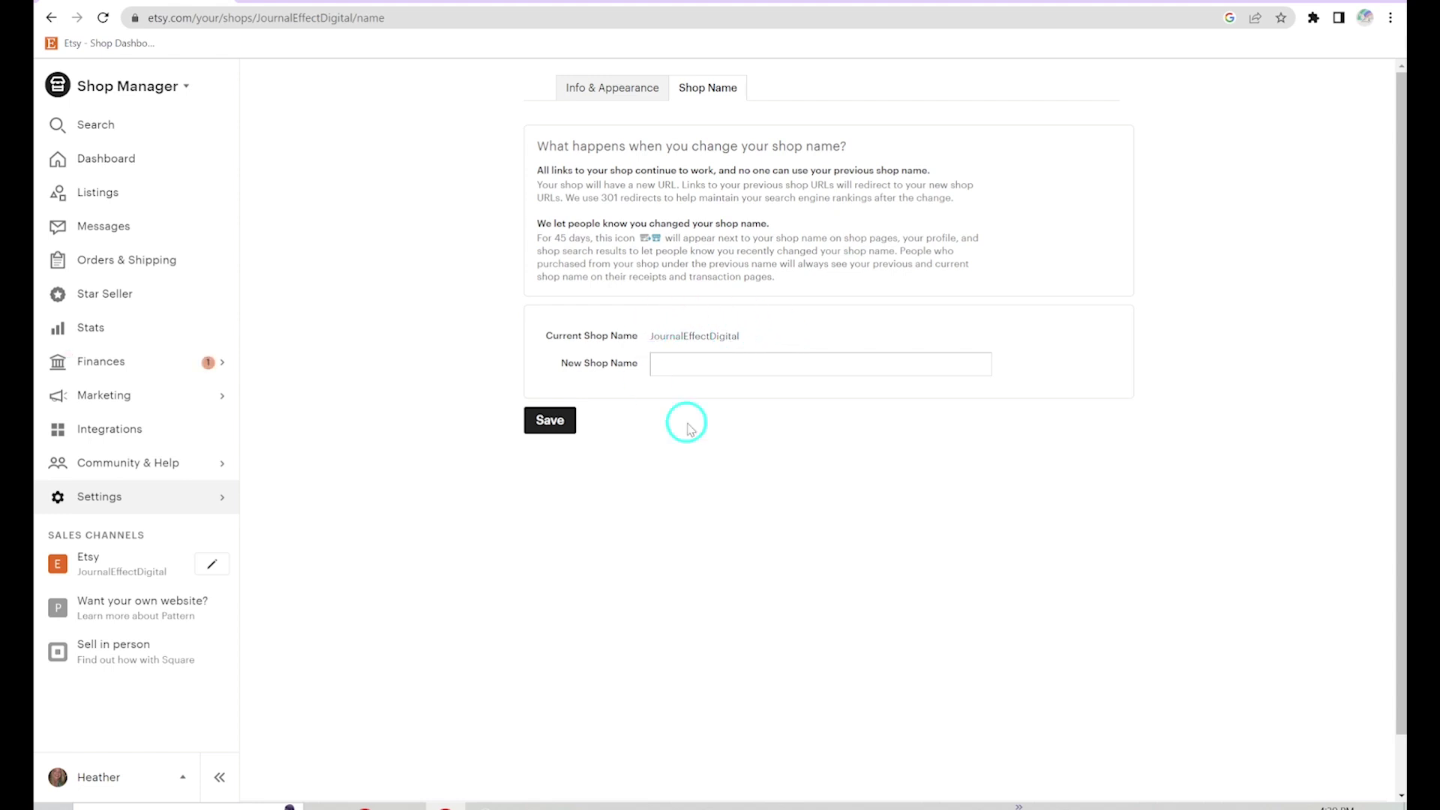
left_click(661, 103)
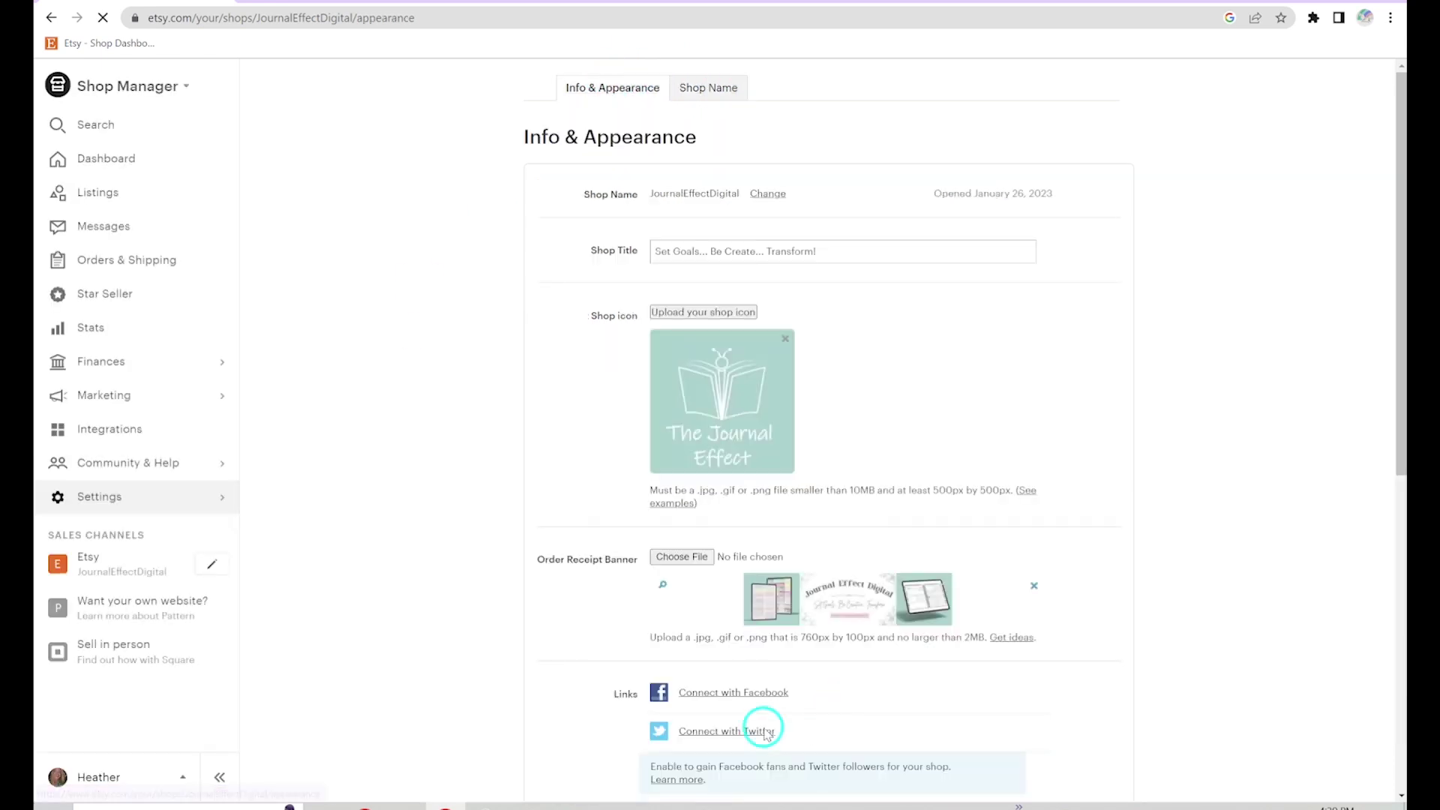
left_click(187, 497)
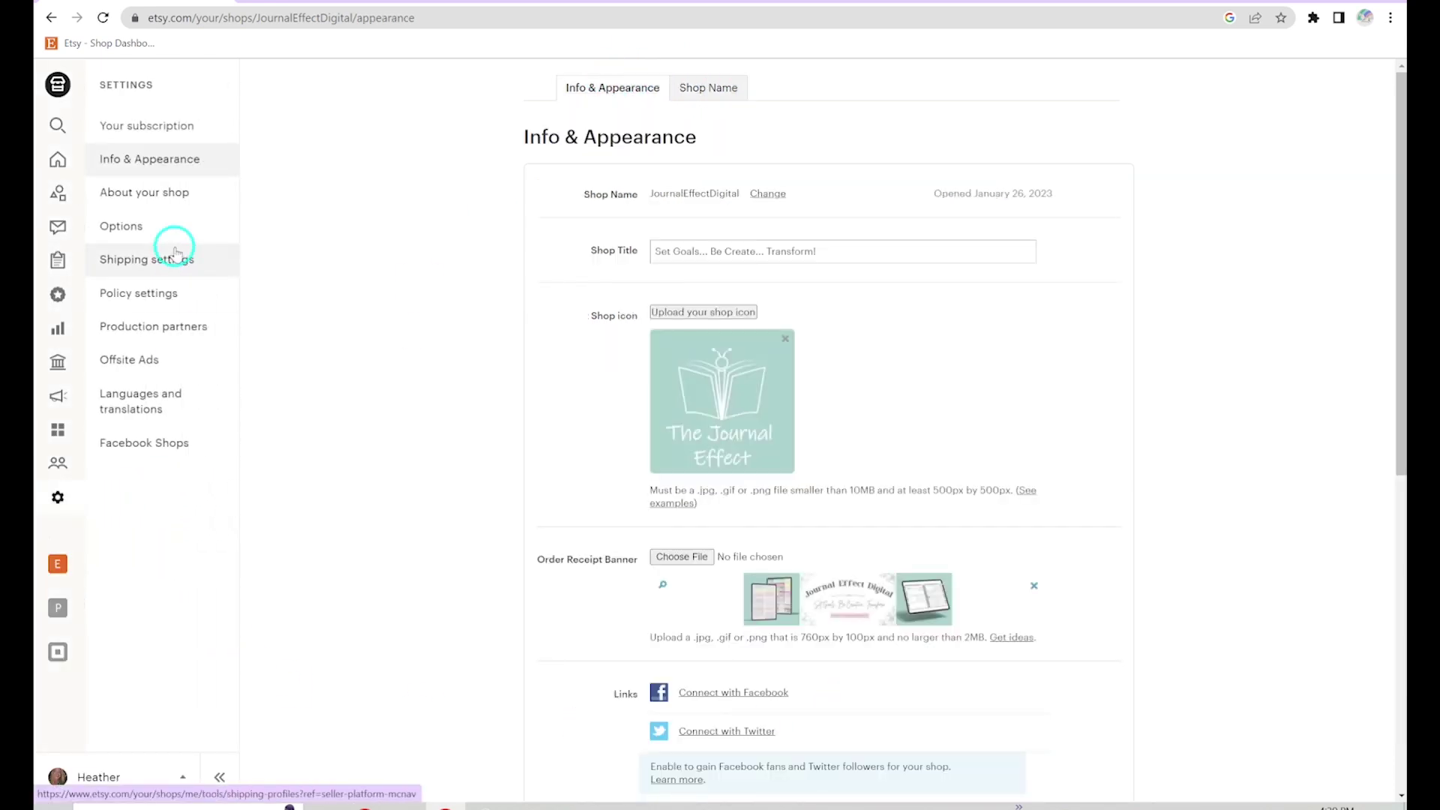
left_click(148, 194)
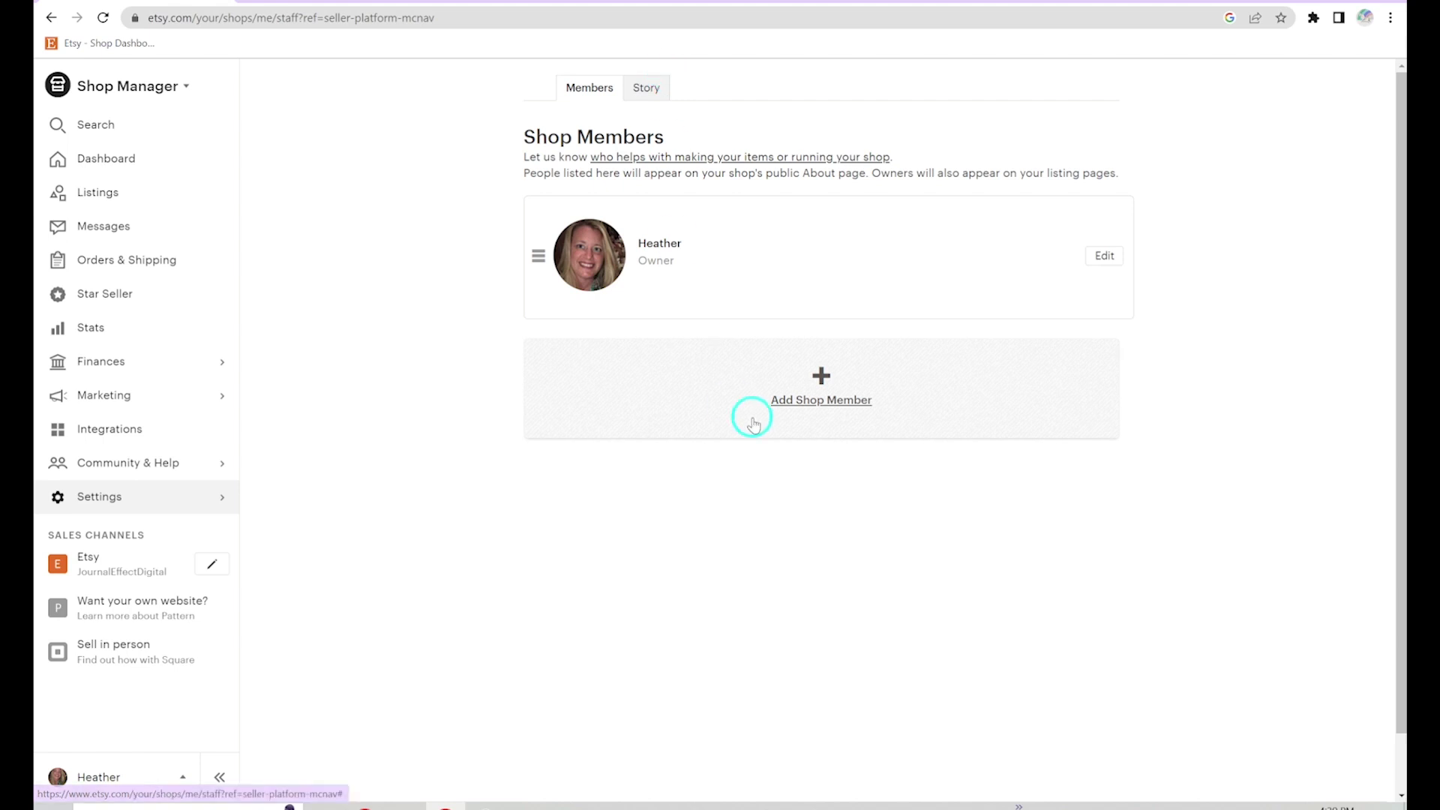
Open the Shop Story page and read the story headline and story text.
left_click(657, 87)
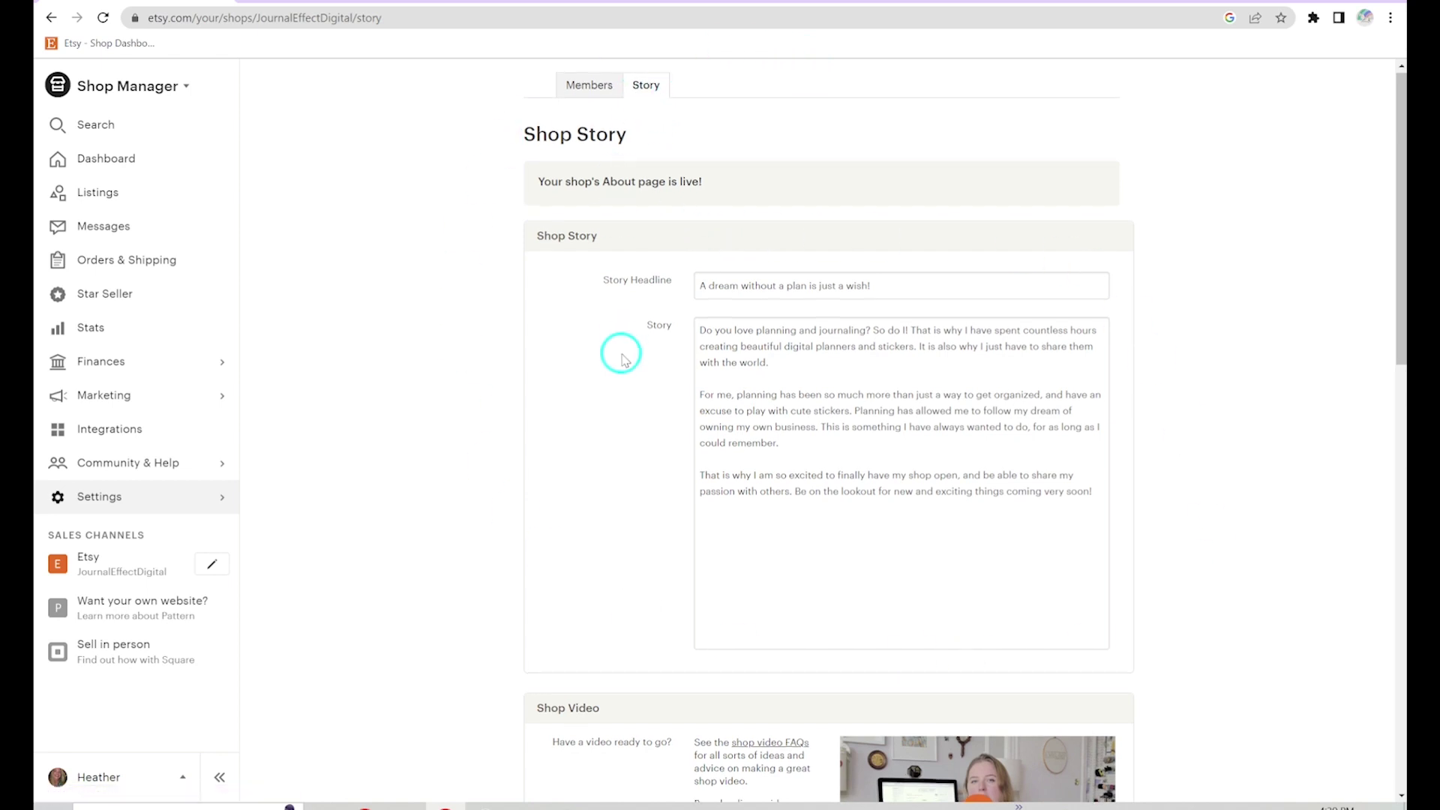
scroll(621, 356, "down", 1)
scroll(621, 356, "up", 1)
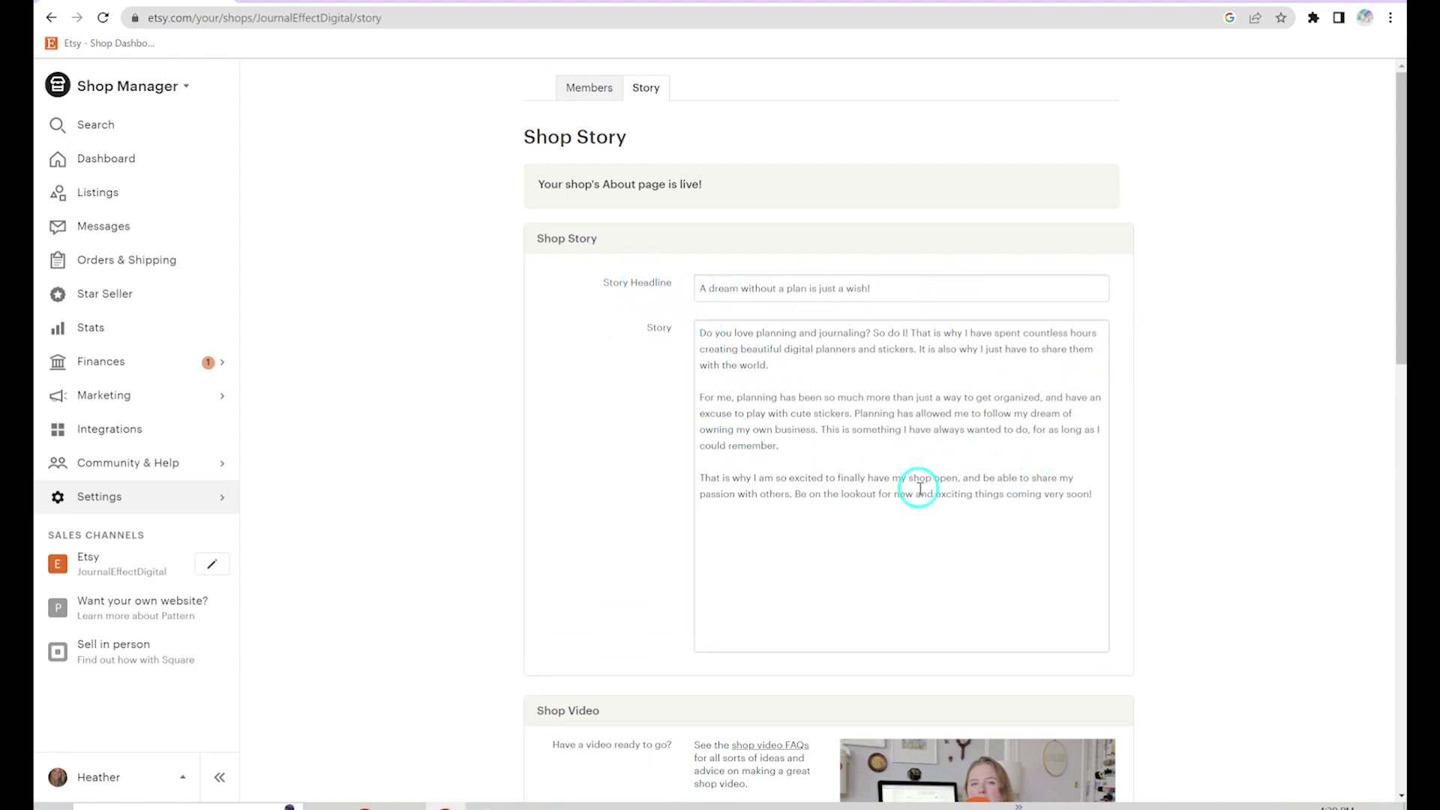
scroll(878, 547, "down", 2)
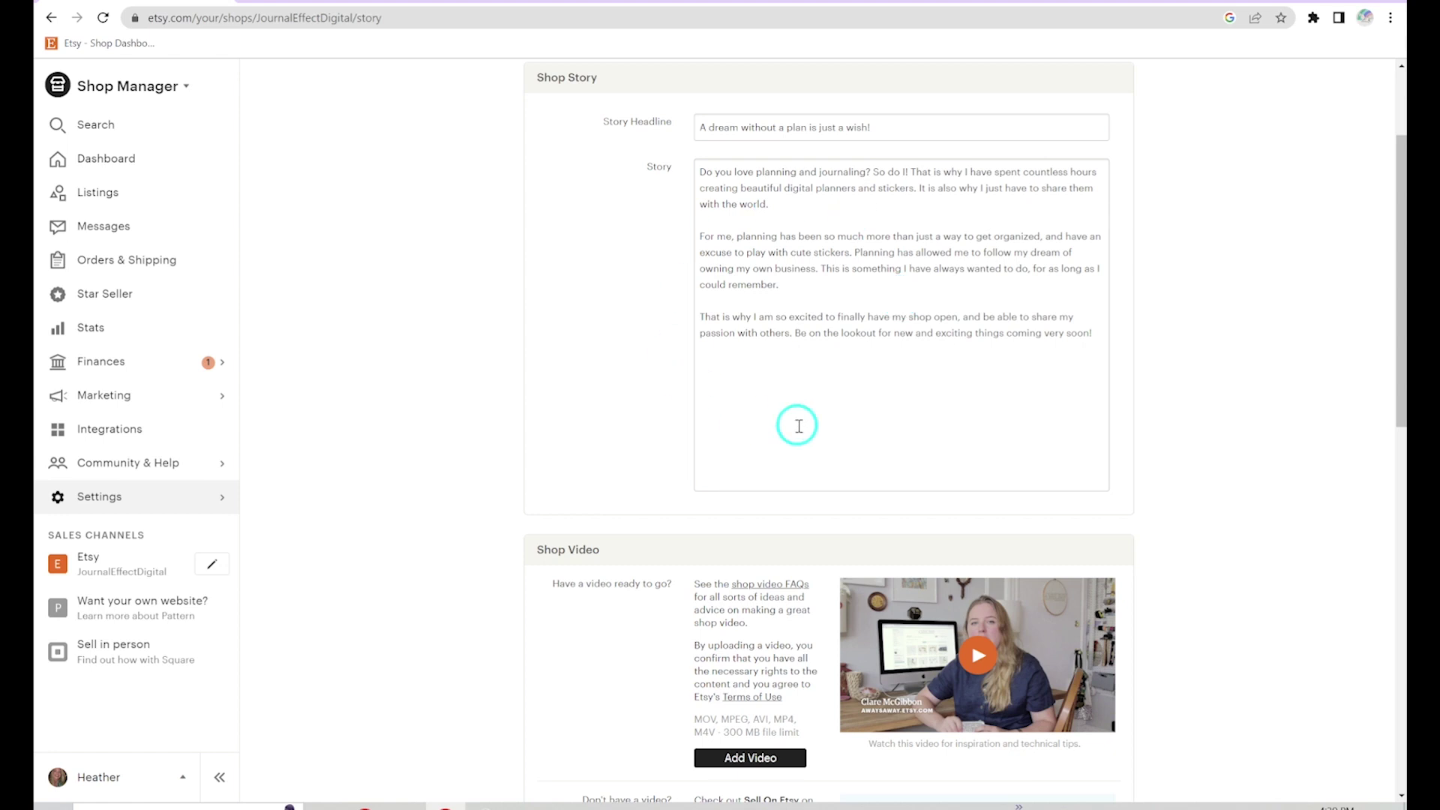
Examine the Shop Video, Shop Photos and Shop Links sections, and display the available link types.
scroll(798, 425, "down", 7)
scroll(697, 125, "up", 2)
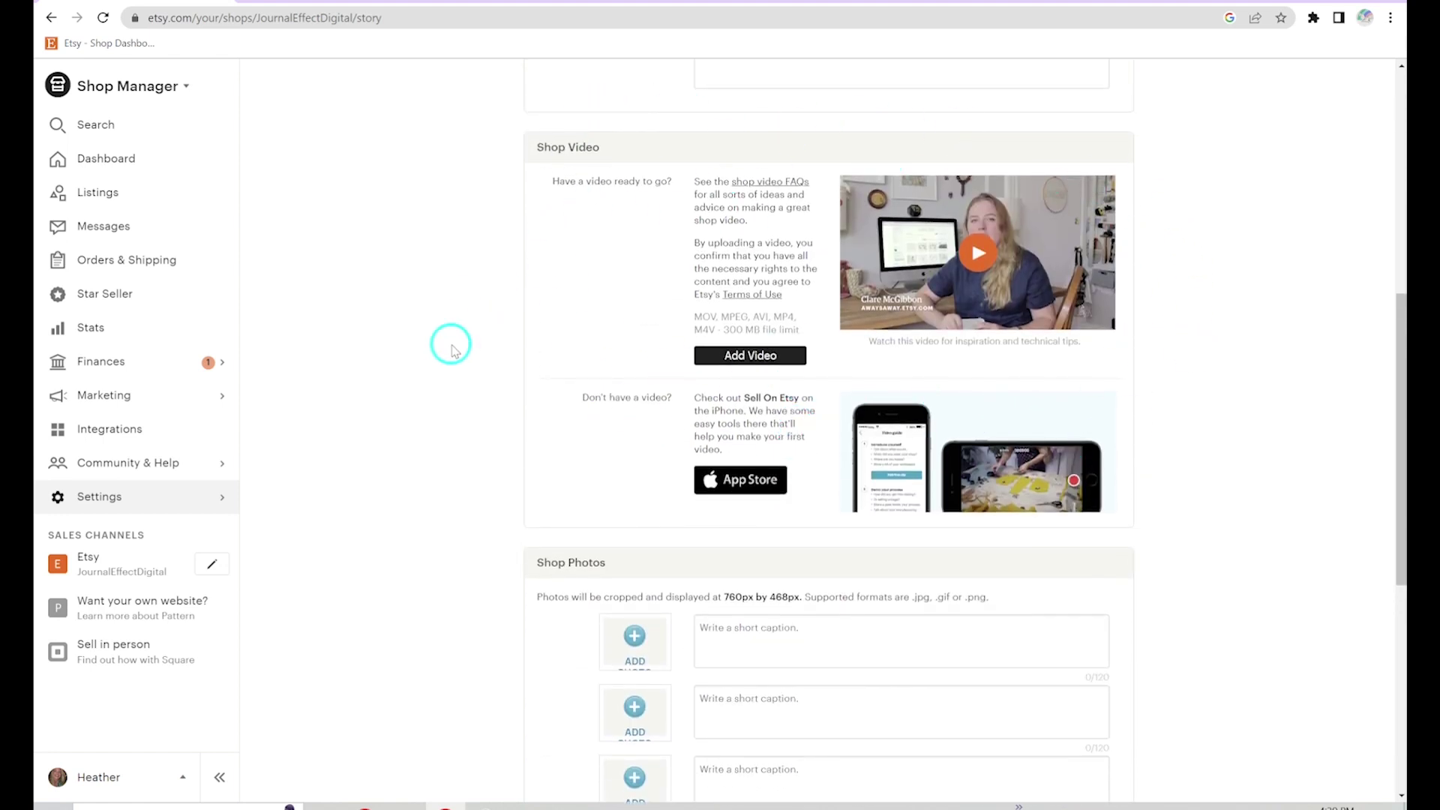
scroll(483, 345, "down", 2)
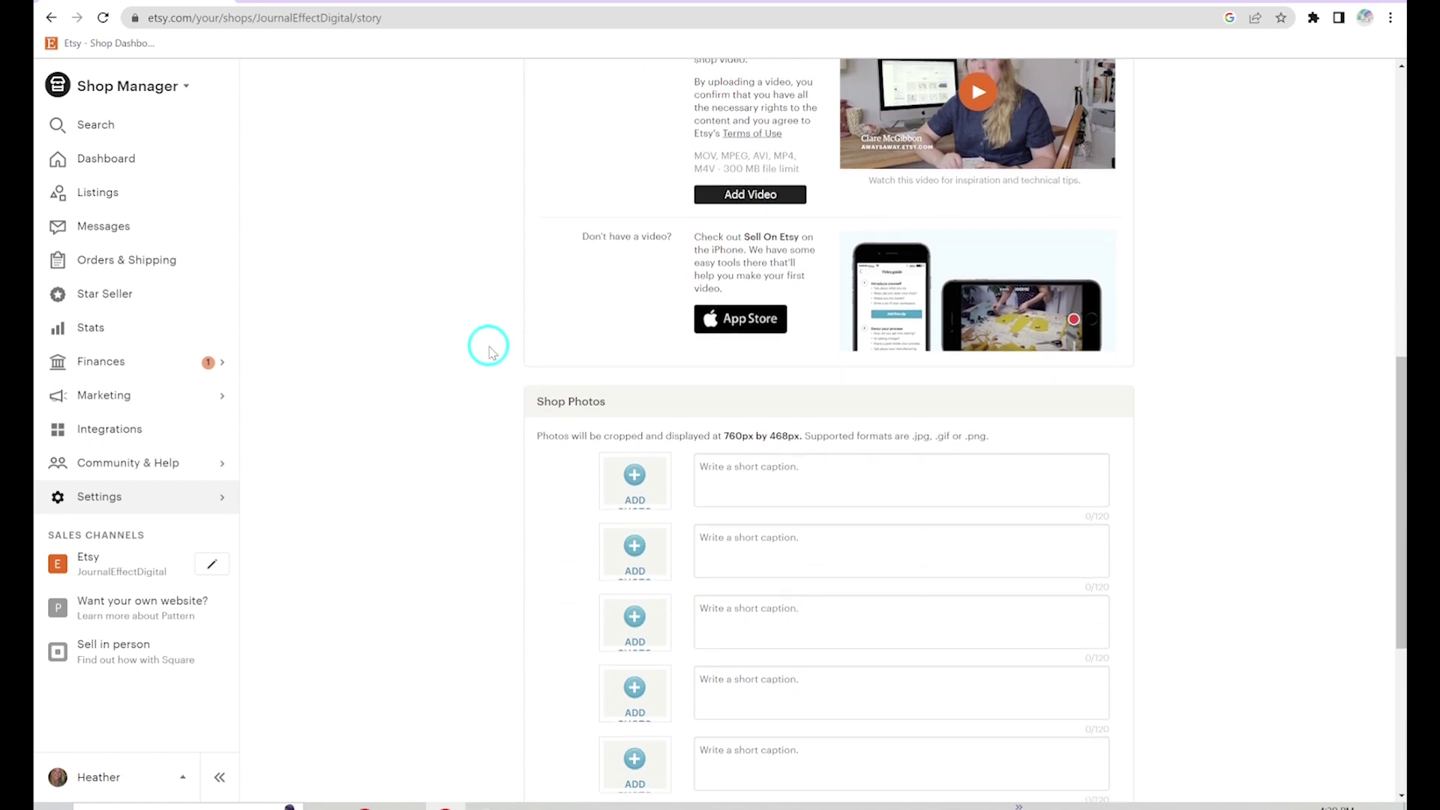
scroll(488, 351, "down", 3)
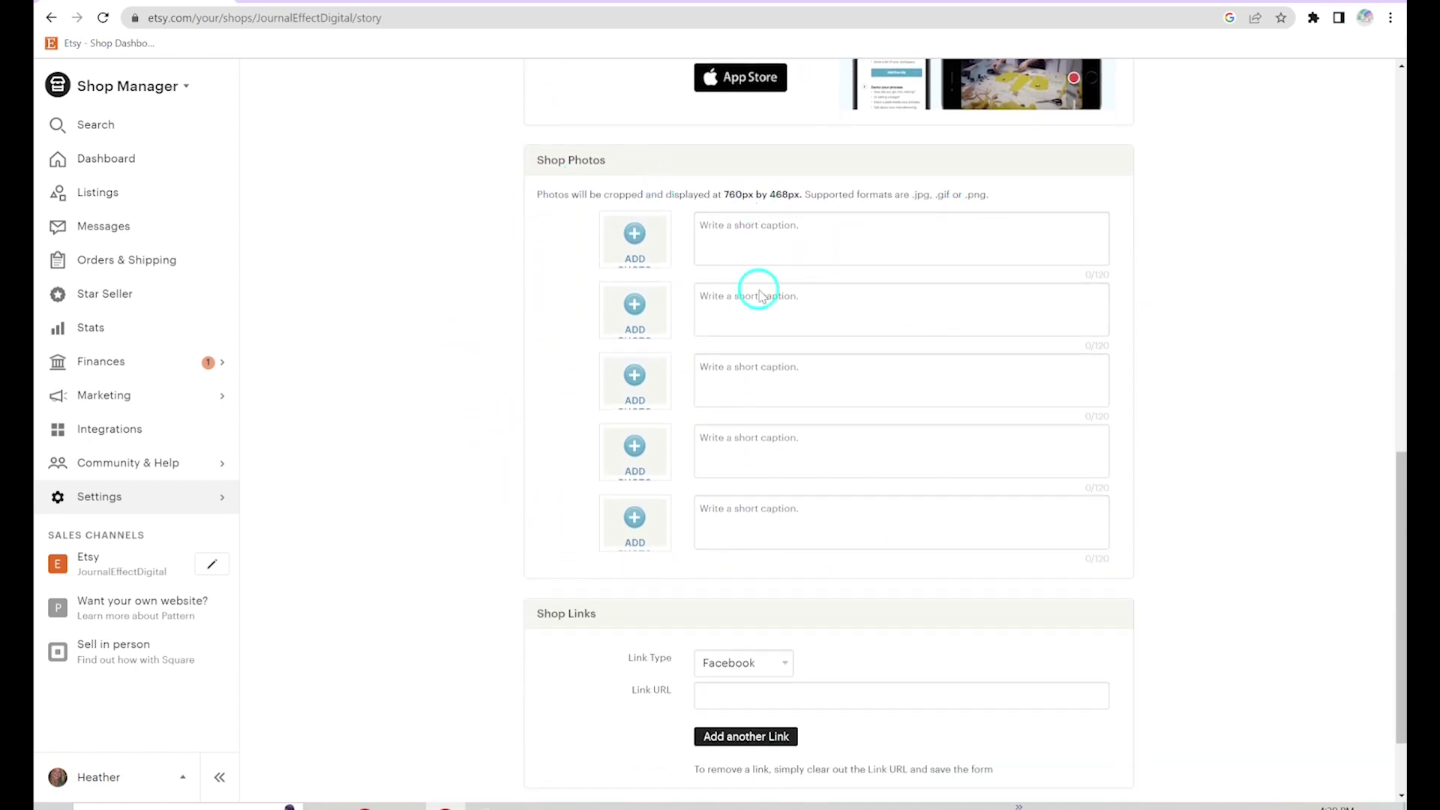
scroll(524, 498, "down", 2)
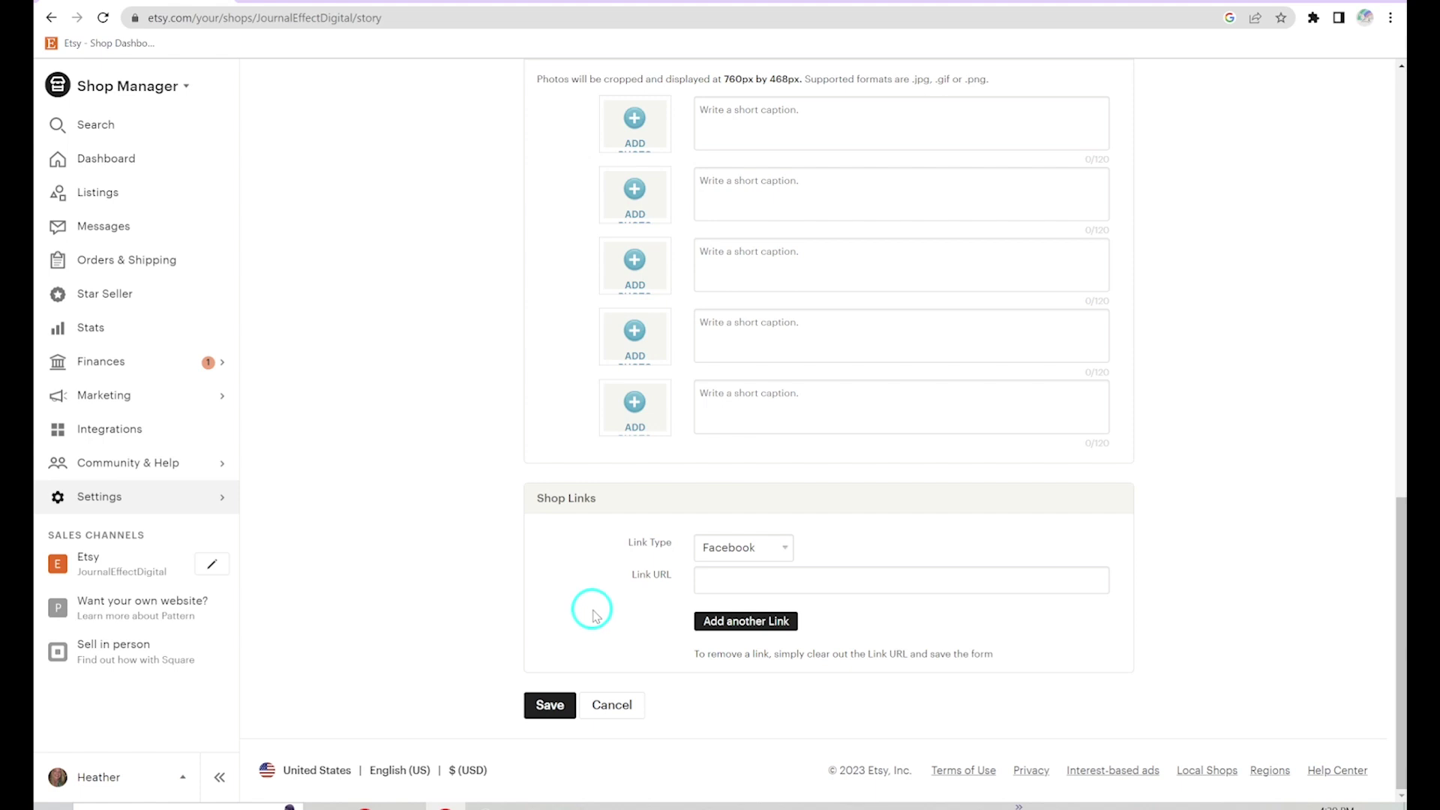
left_click(733, 547)
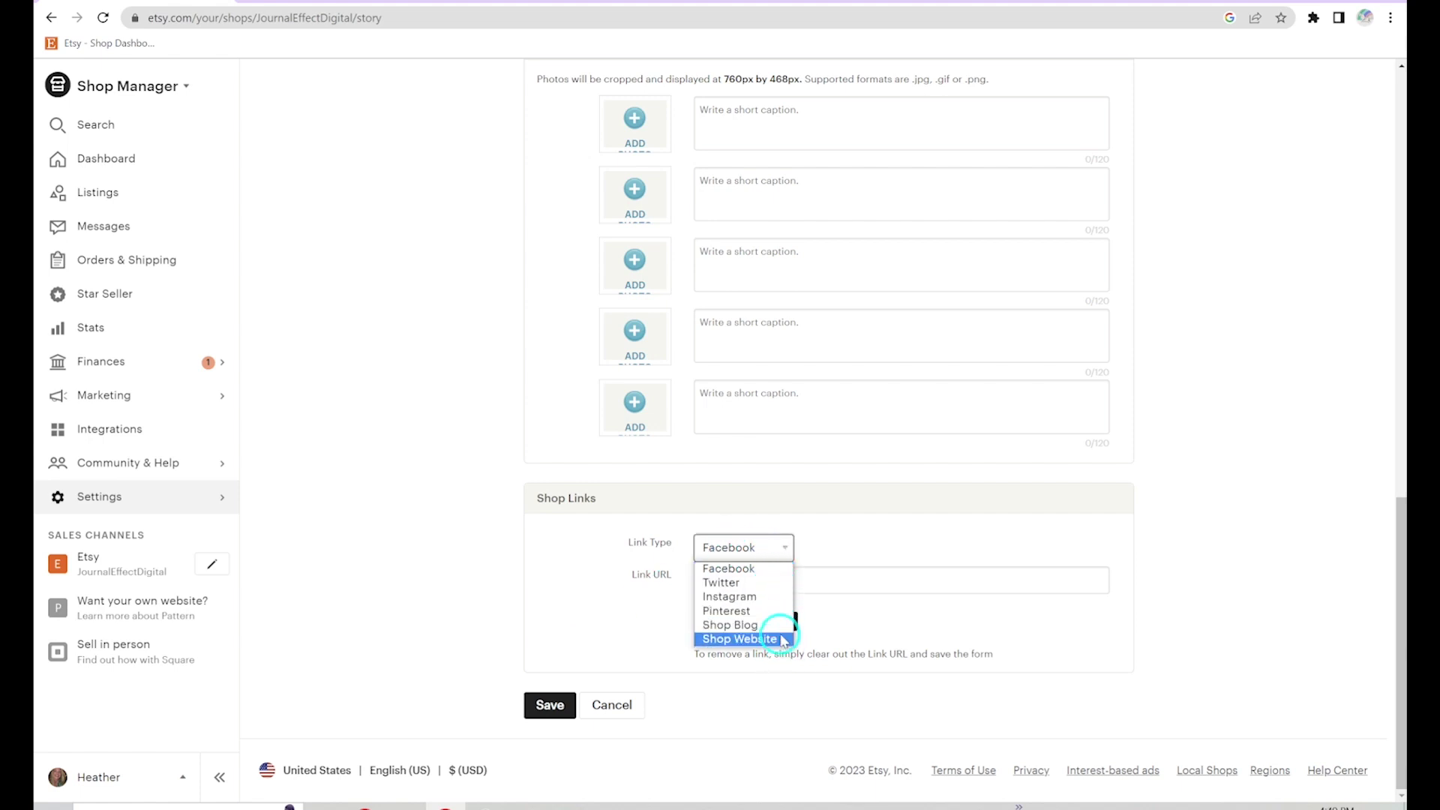
Close the link type choices and review the Shop Story page again, from the story text to the video and photo sections.
left_click(437, 386)
scroll(480, 503, "up", 4)
scroll(480, 502, "up", 10)
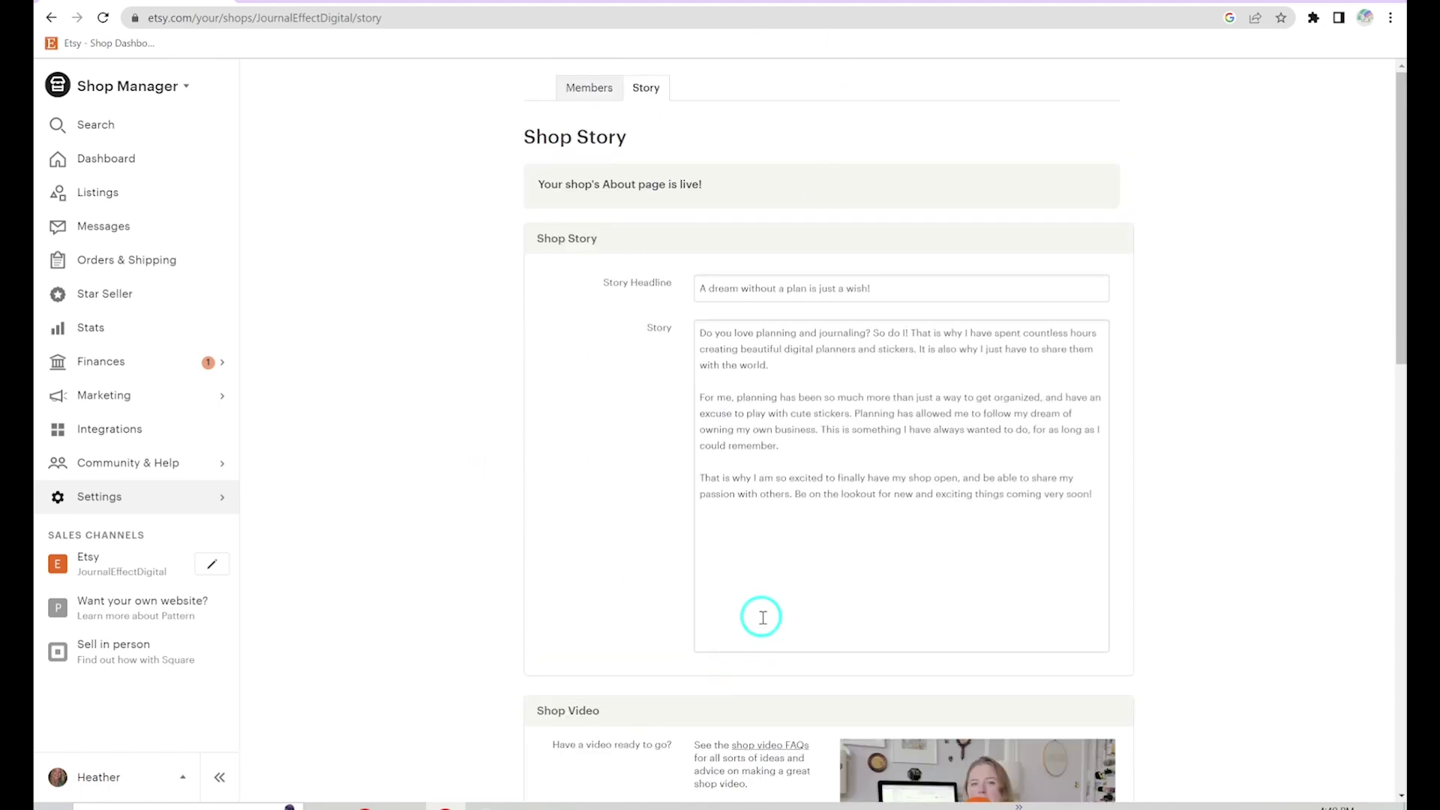
scroll(628, 421, "down", 4)
scroll(647, 472, "down", 4)
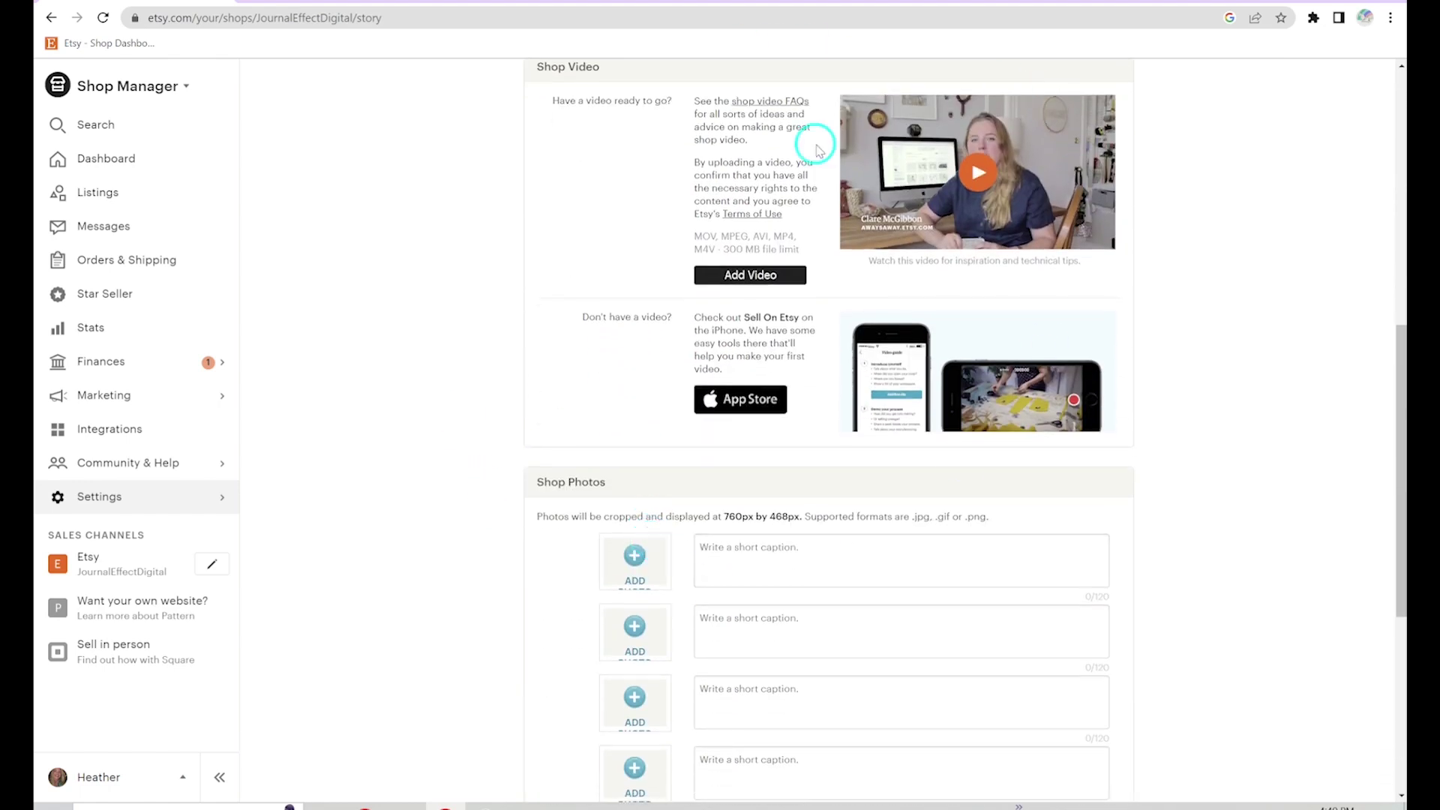
scroll(611, 453, "down", 2)
scroll(621, 474, "up", 10)
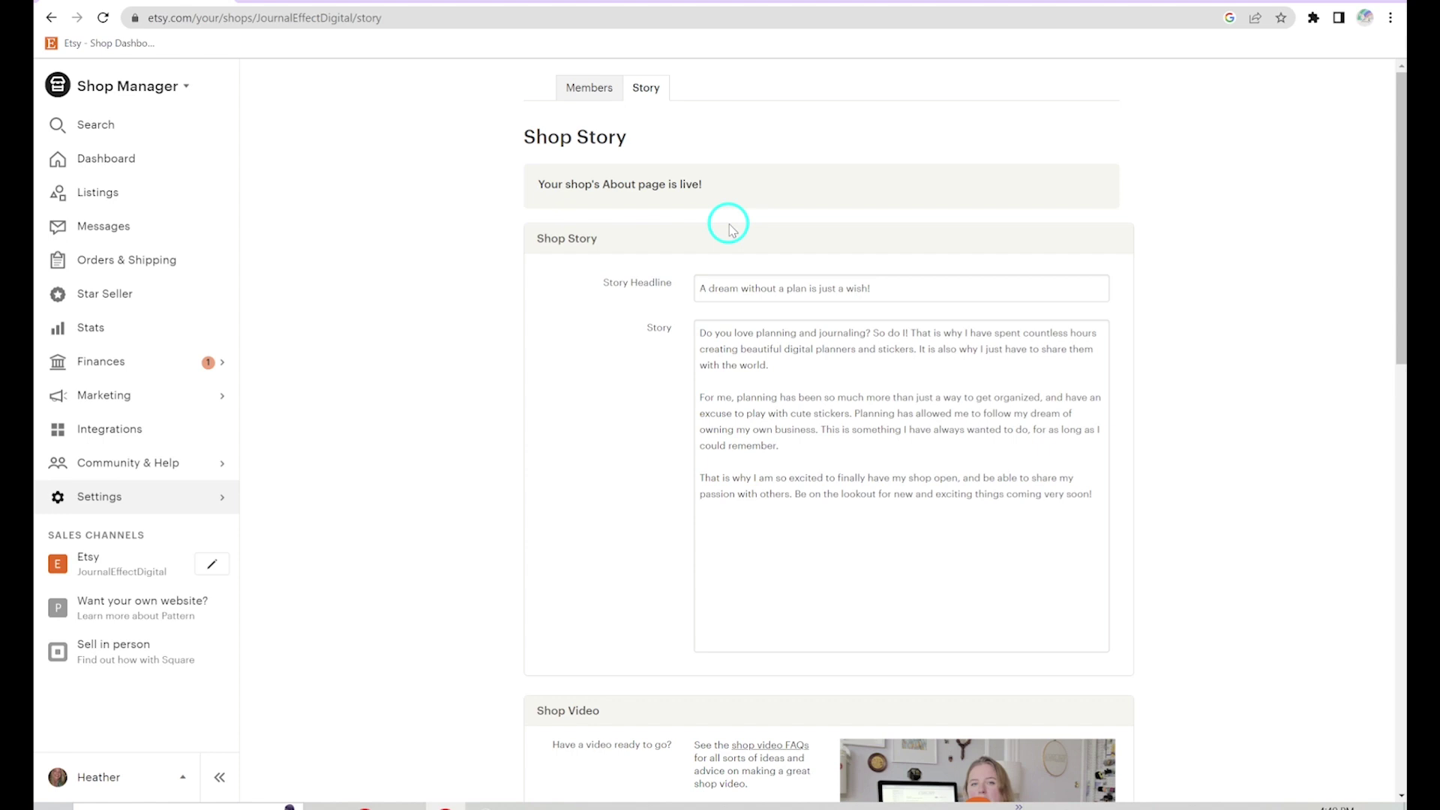
Go to the shop's Options settings and open the Vacation Mode page.
left_click(96, 498)
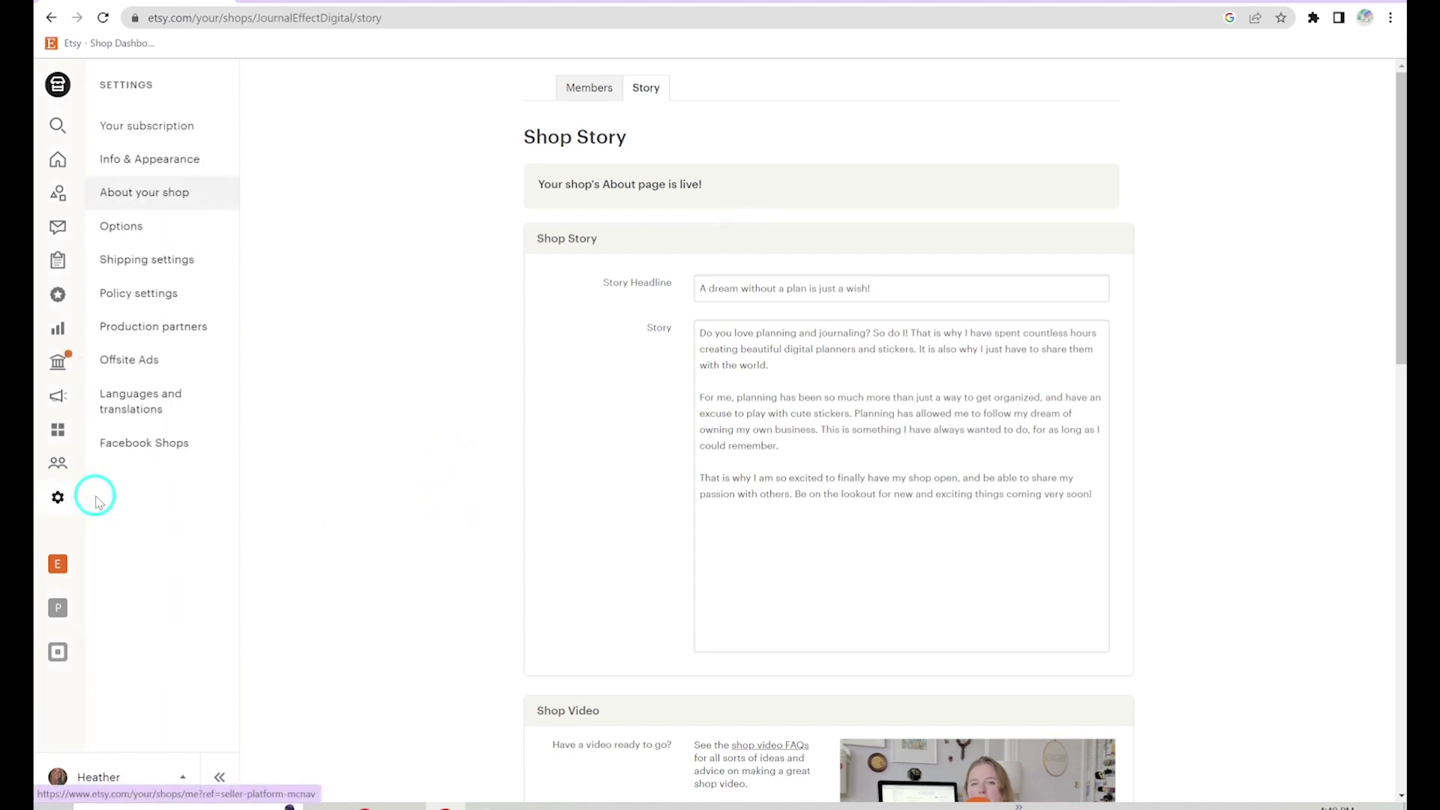
left_click(126, 229)
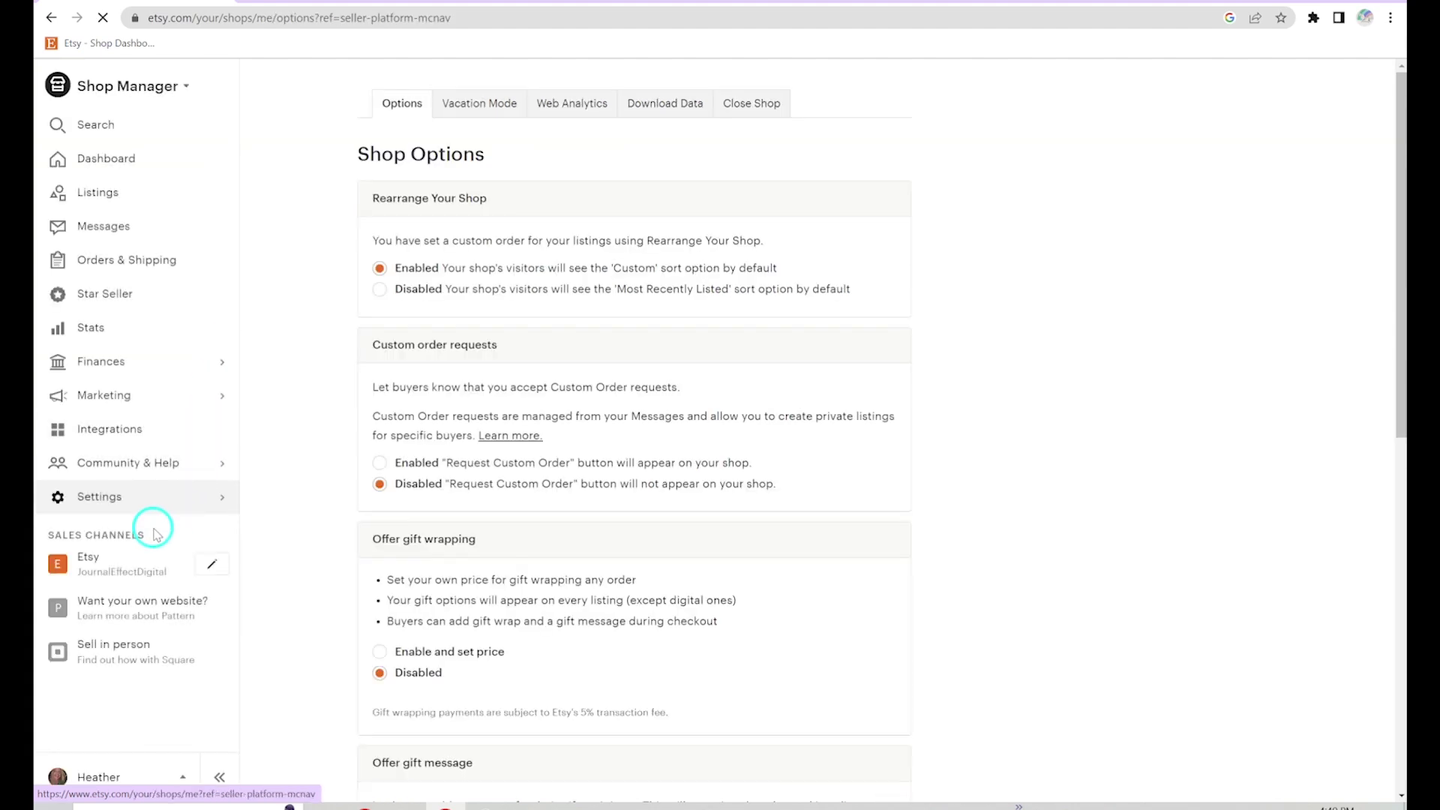
left_click(497, 105)
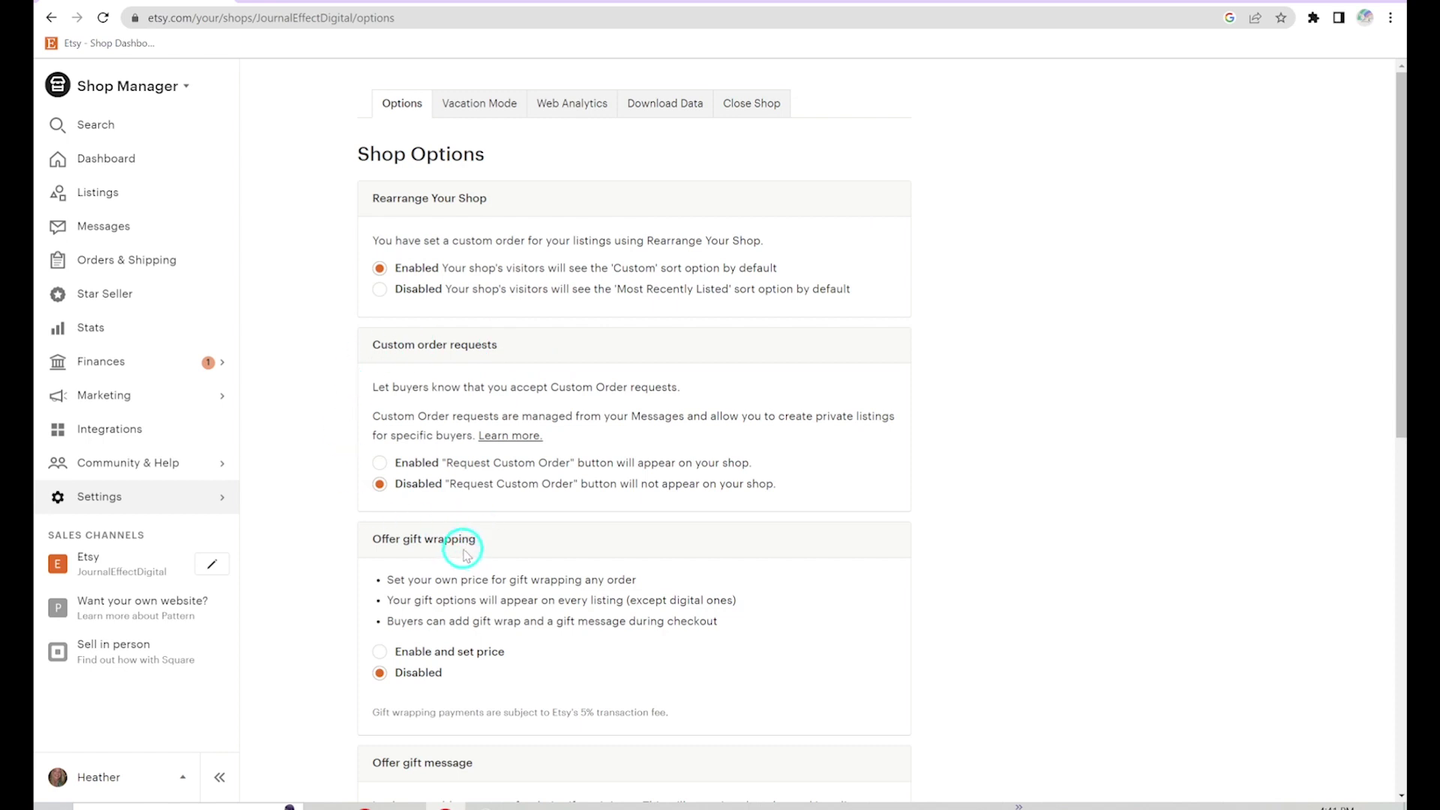
Read through the Shop Options, covering gift wrapping, gift message, automatic listing translation, sold listings and the current timezone.
scroll(463, 553, "down", 2)
scroll(463, 554, "down", 1)
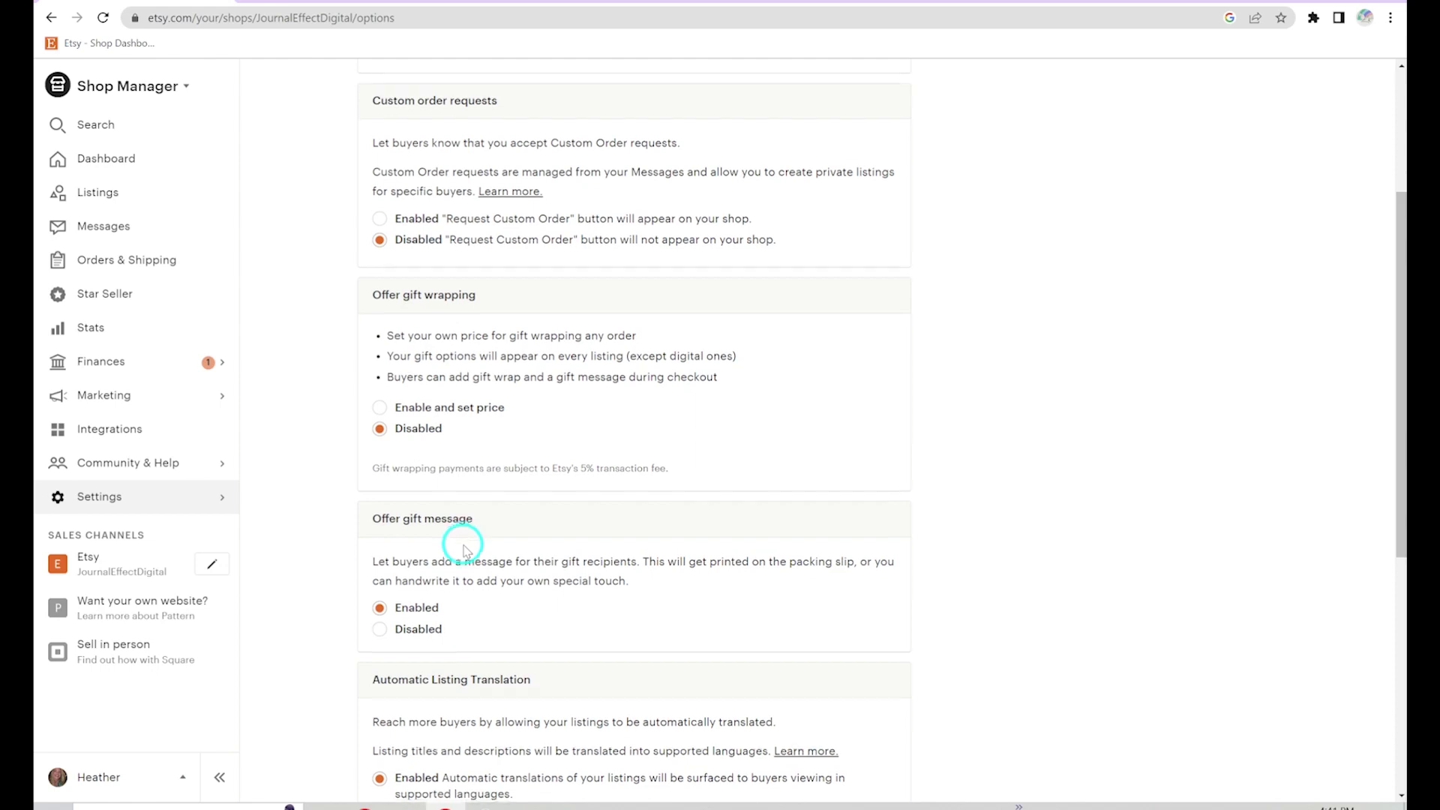
scroll(463, 549, "down", 5)
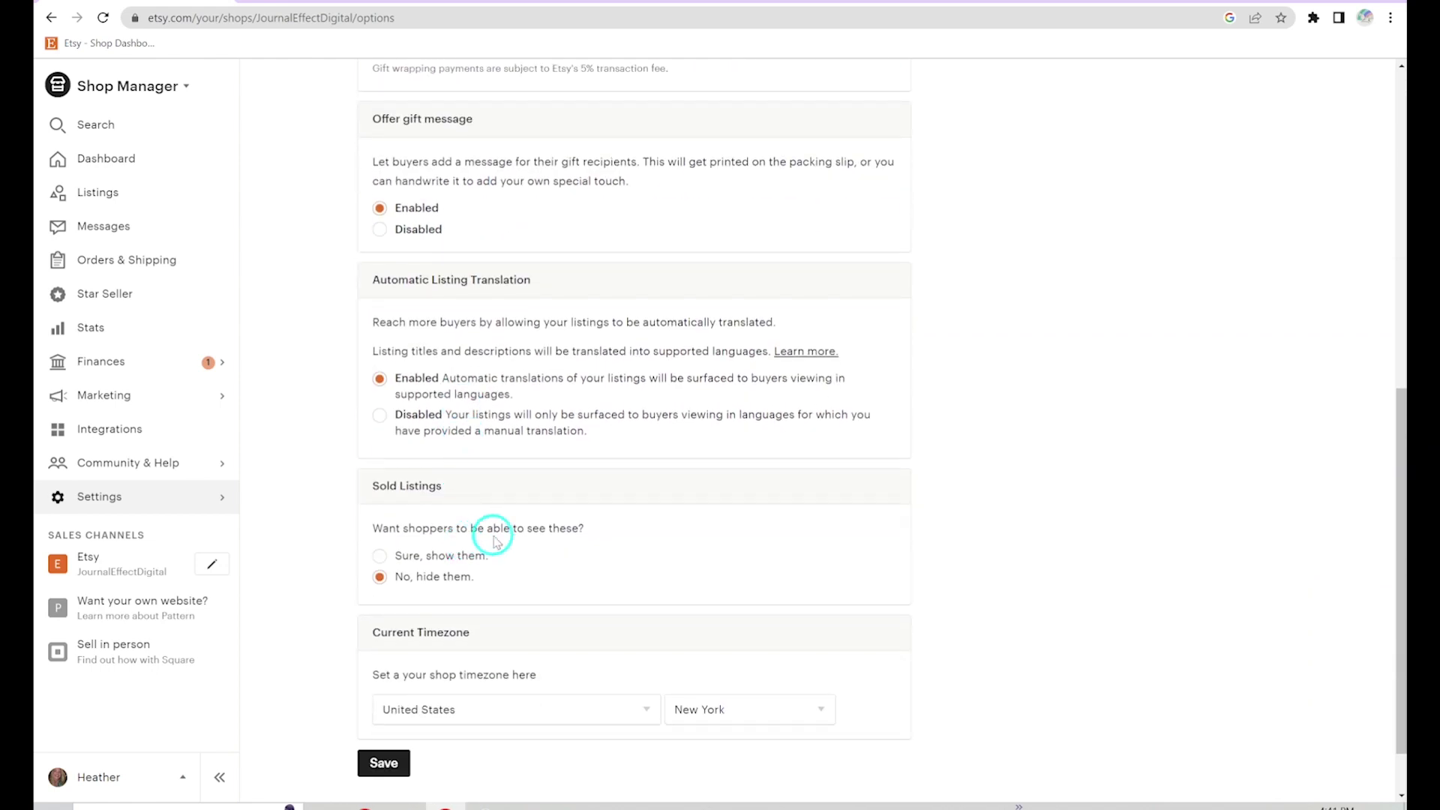
scroll(495, 541, "down", 1)
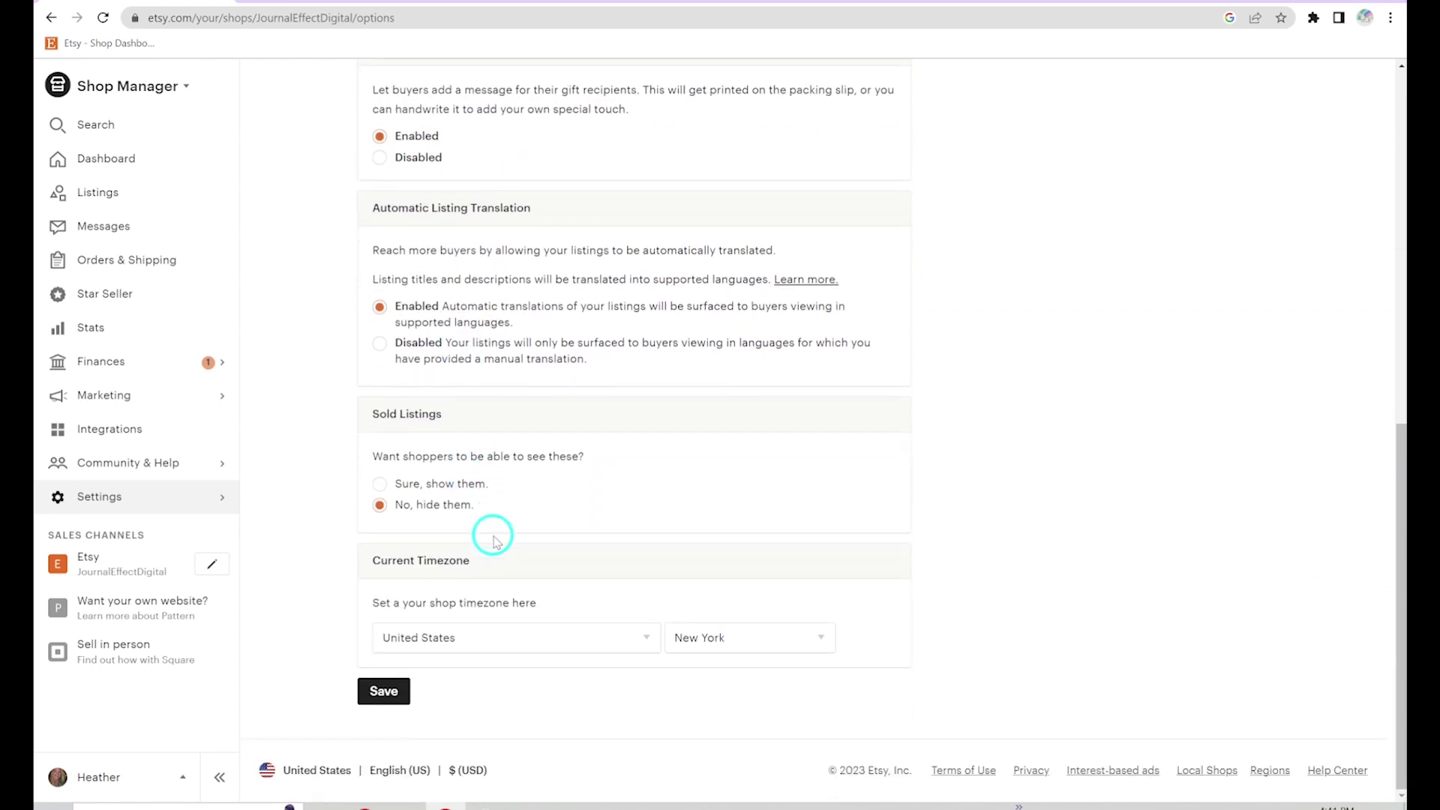
scroll(495, 540, "up", 10)
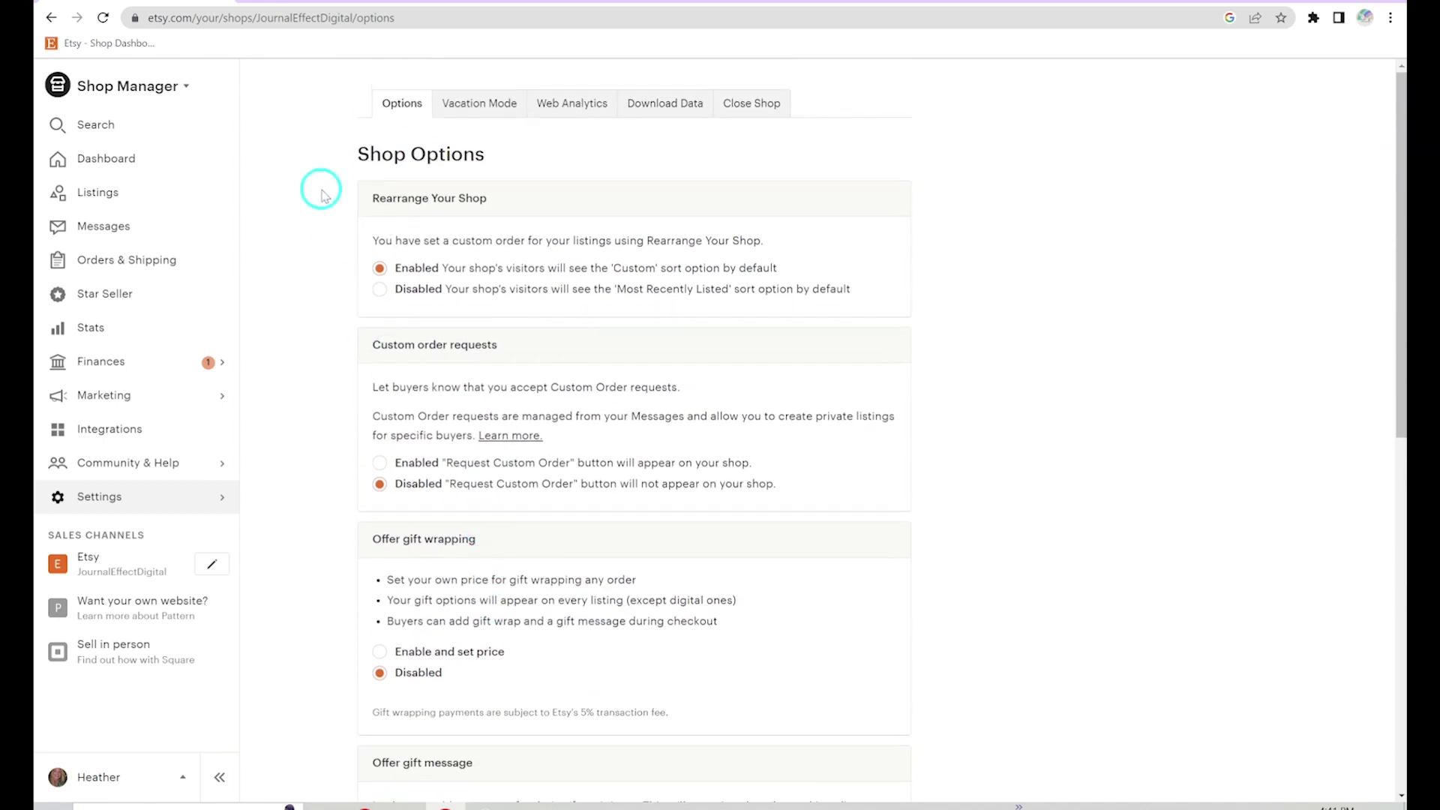
Open the Policy settings and view the Returns & exchanges, Cancellations and Privacy policy pages.
mouse_move(209, 268)
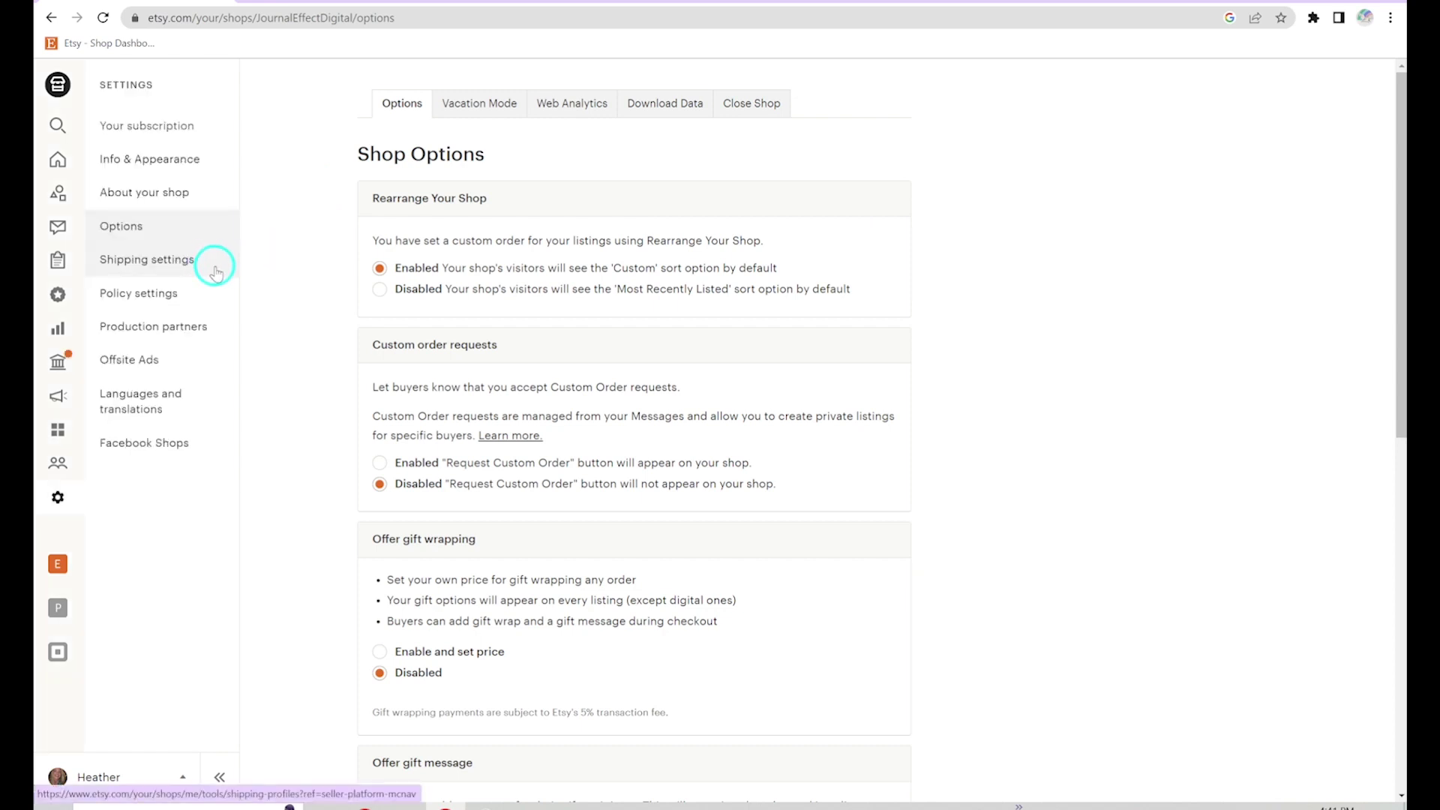
left_click(210, 294)
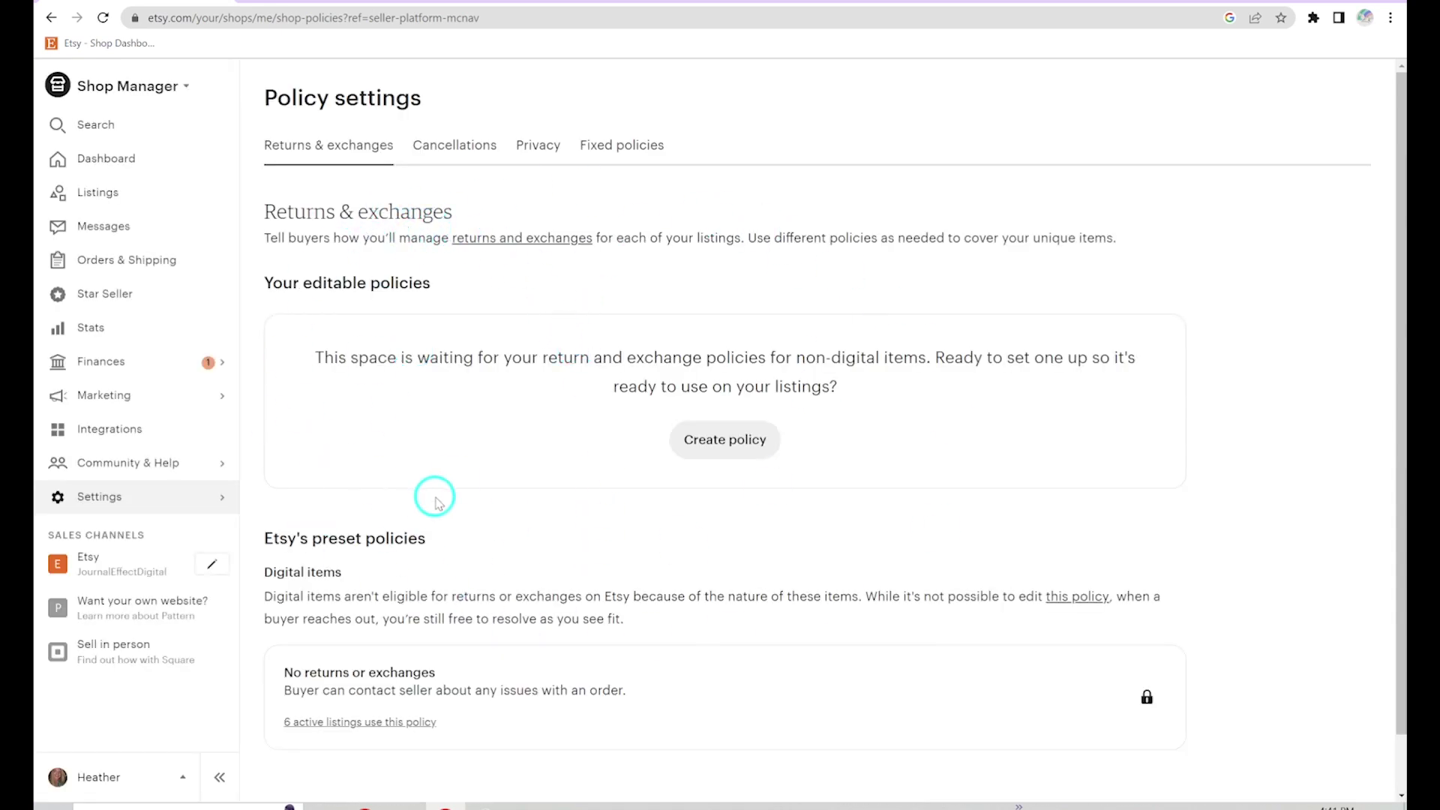
left_click(463, 151)
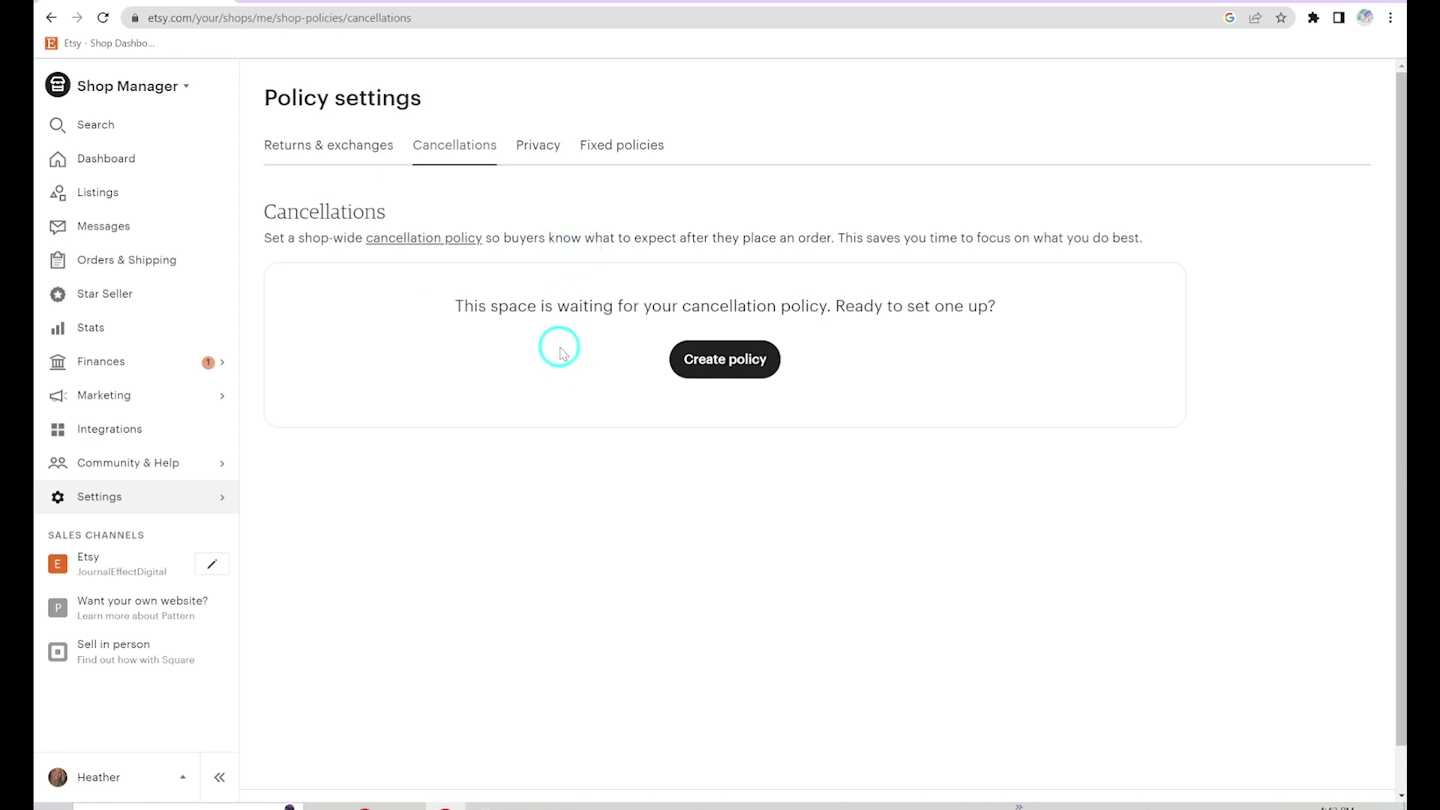
left_click(548, 152)
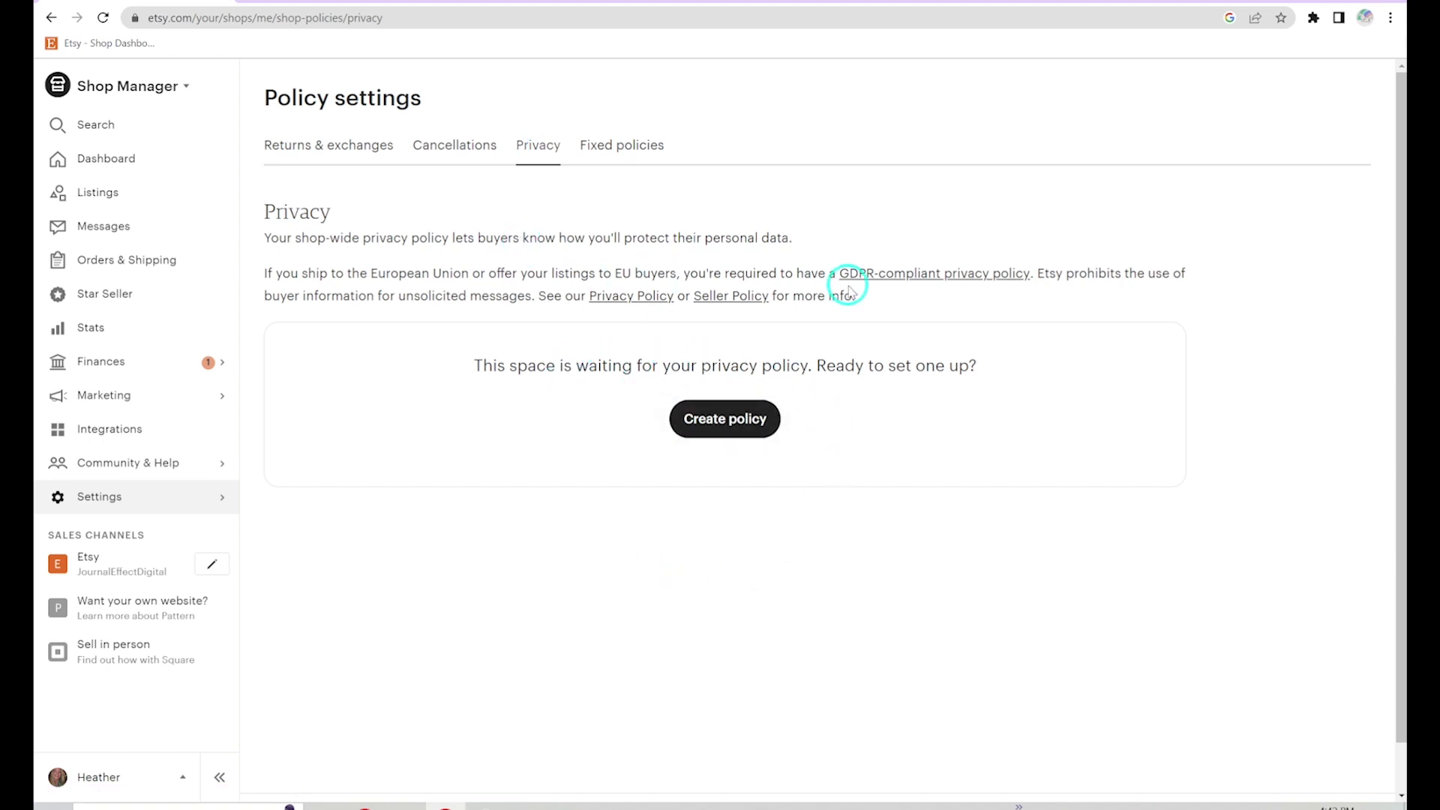
Start a shop privacy policy, read through Etsy's linked sample privacy policy article in the Seller Handbook, and close the article.
left_click(743, 433)
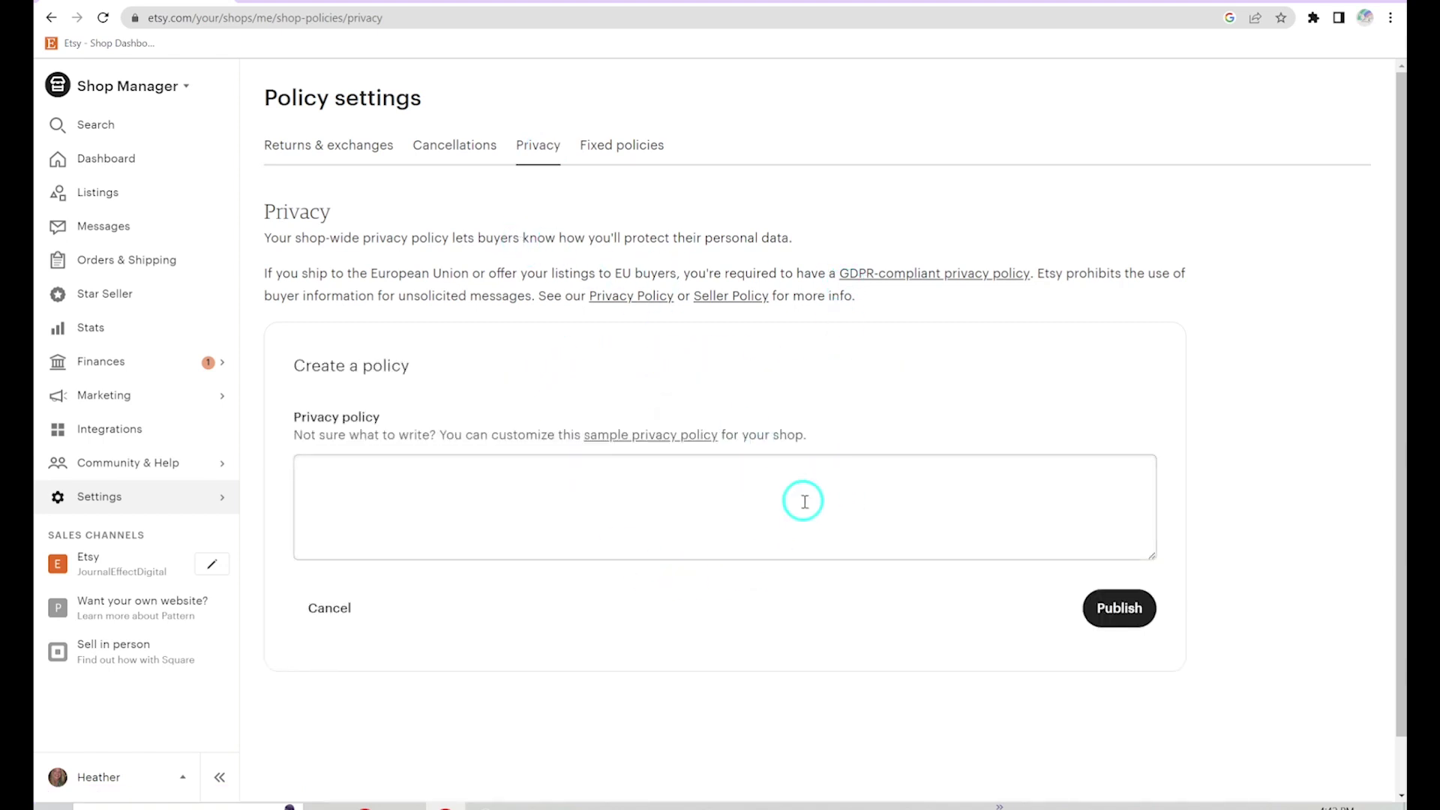
left_click(646, 433)
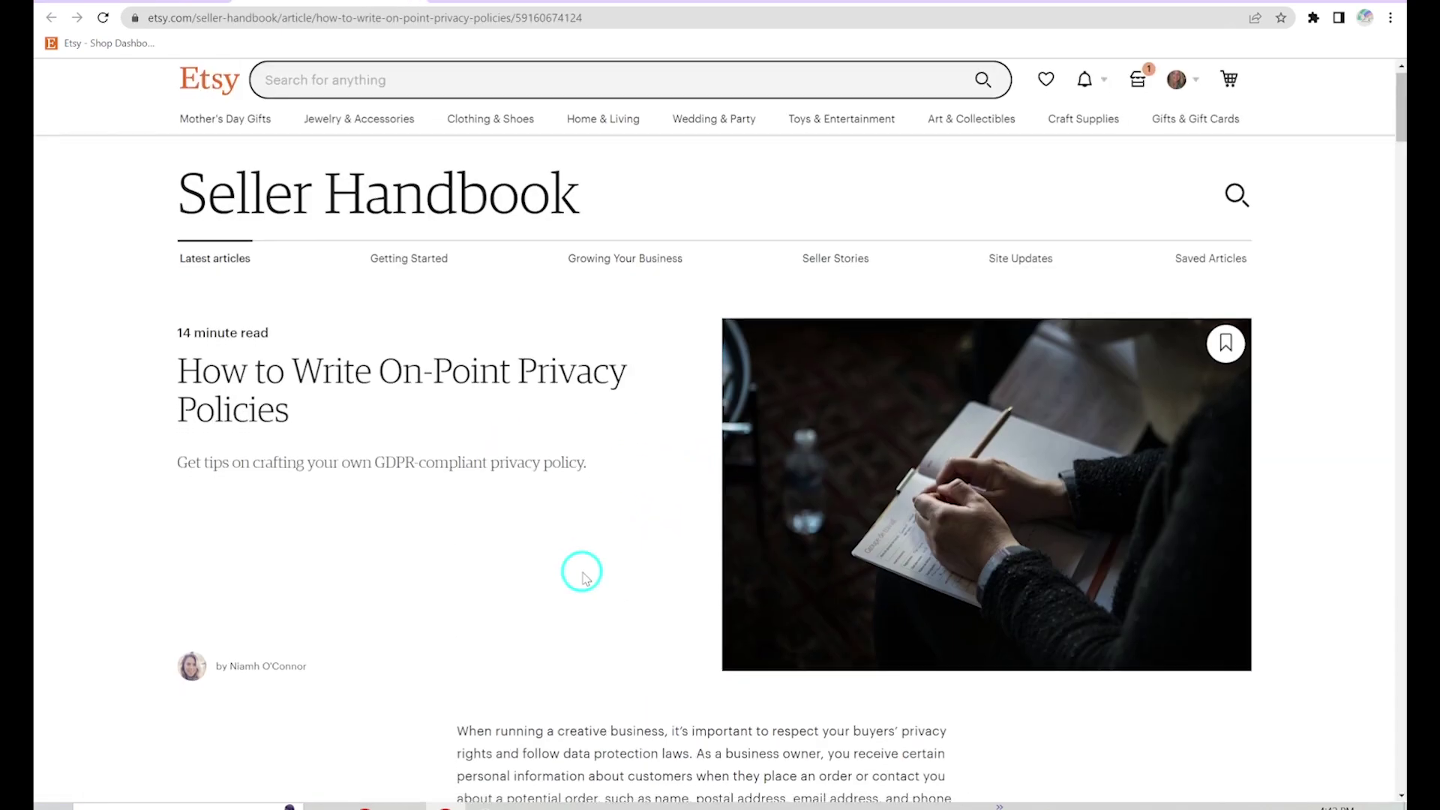
scroll(583, 570, "down", 4)
scroll(583, 570, "down", 13)
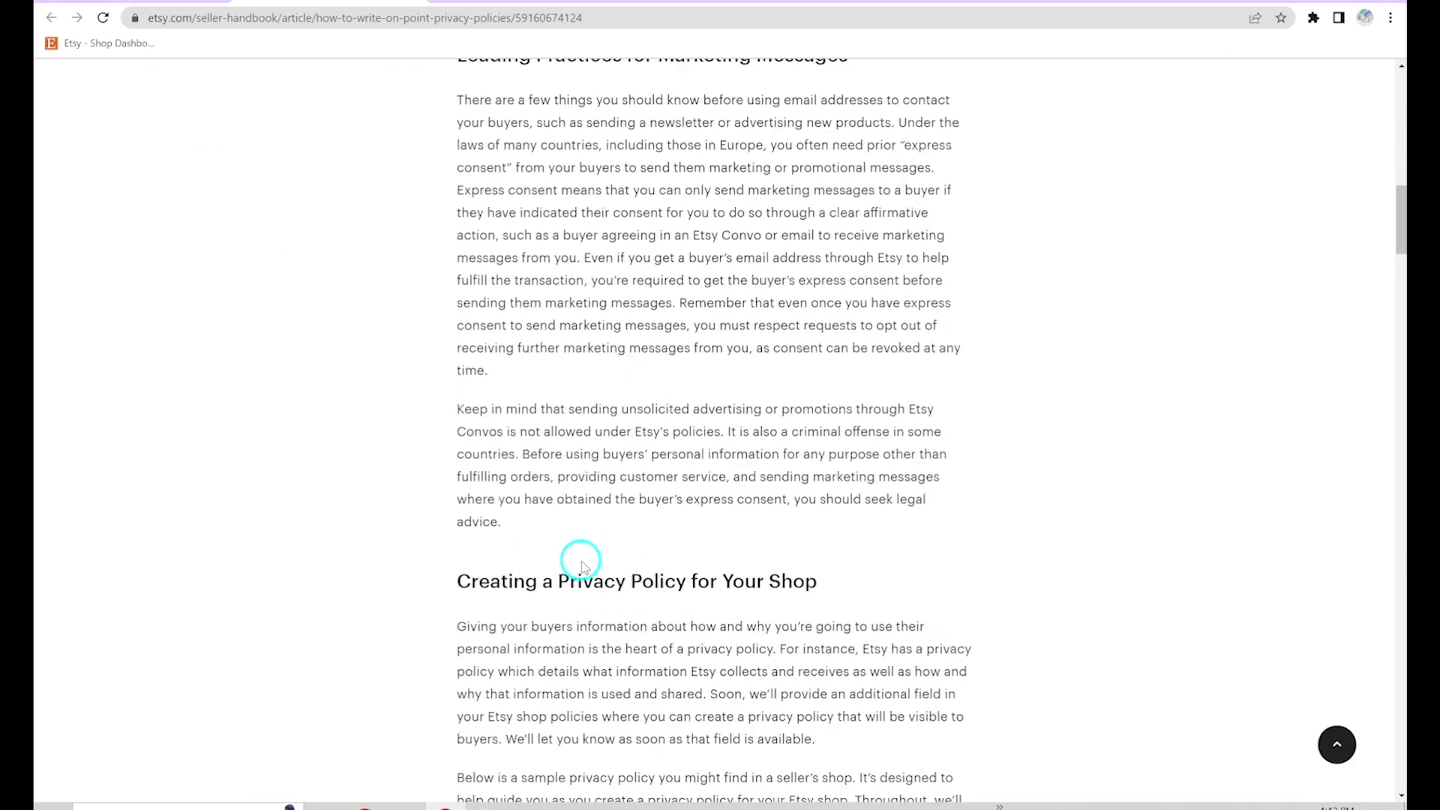
scroll(583, 561, "down", 17)
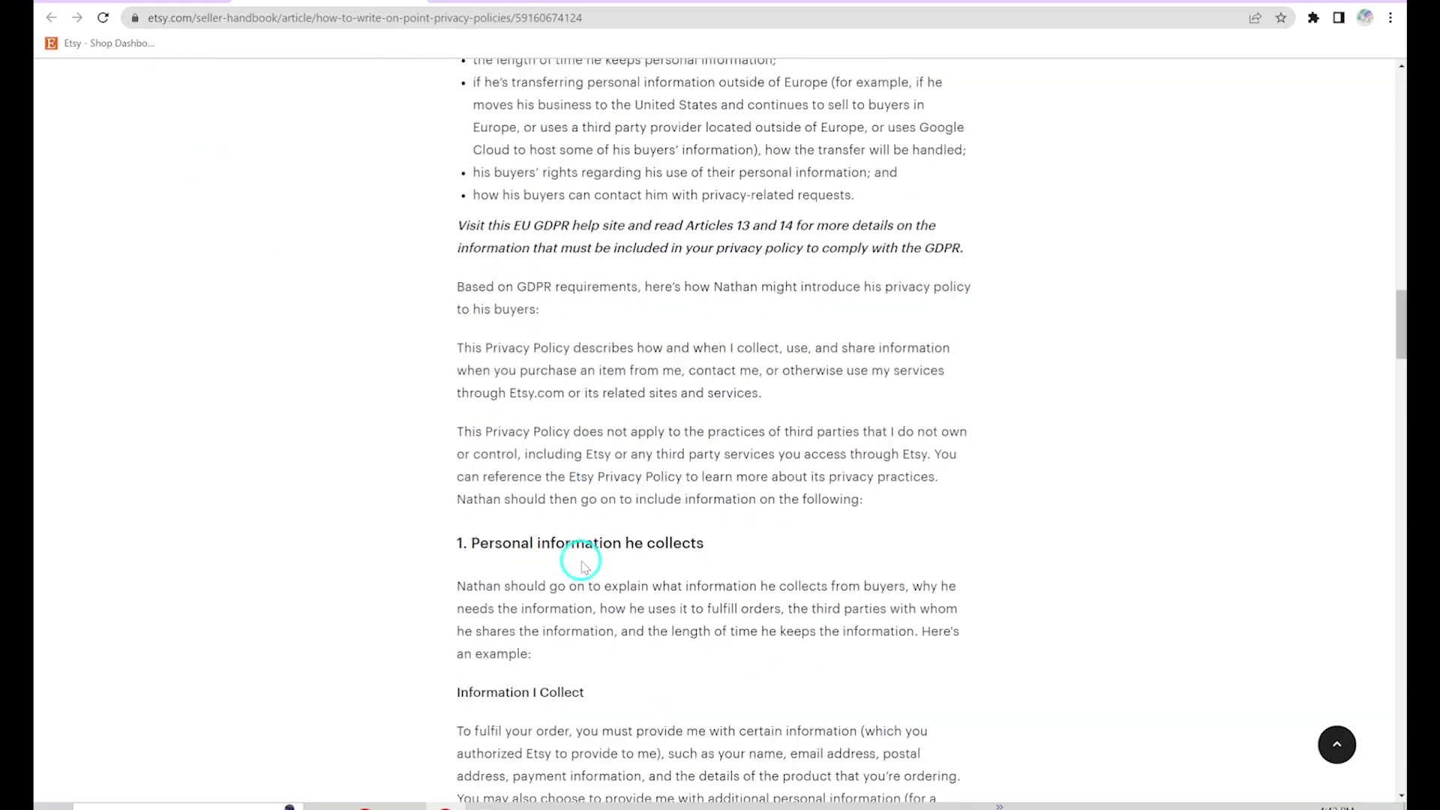
scroll(583, 561, "down", 9)
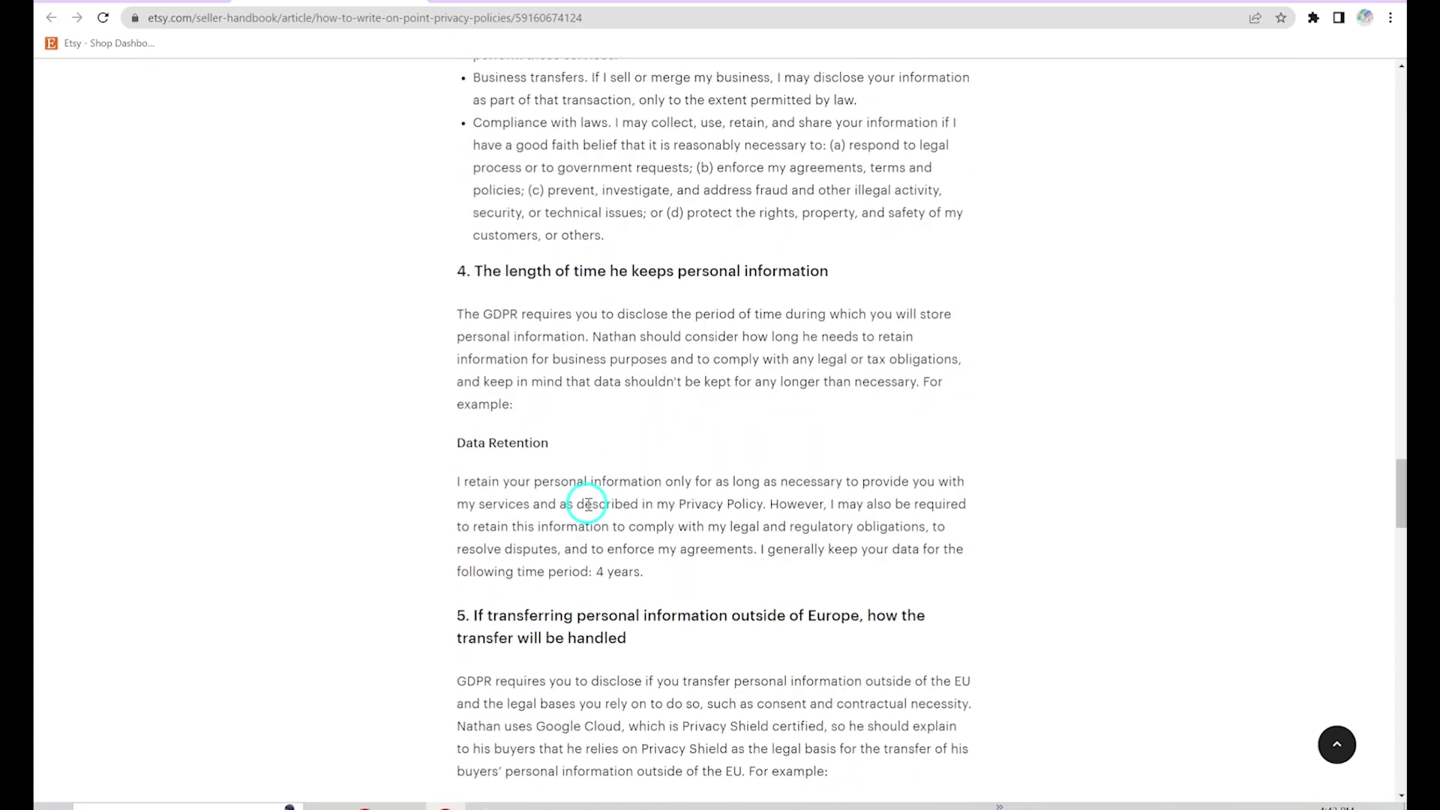
scroll(588, 499, "up", 6)
scroll(585, 489, "up", 20)
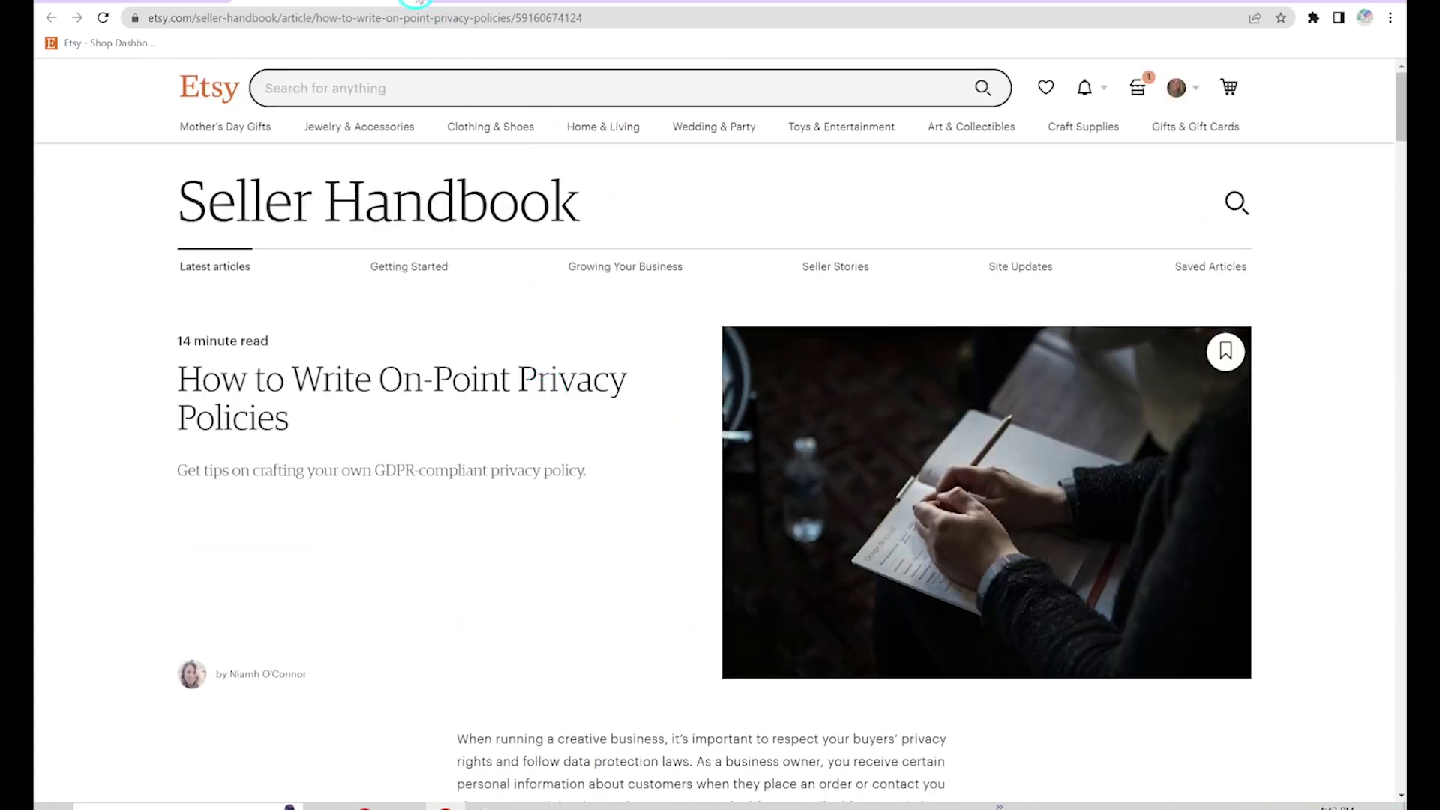
left_click(417, 2)
Open the shop's Listings page and look over the active listings.
left_click(106, 158)
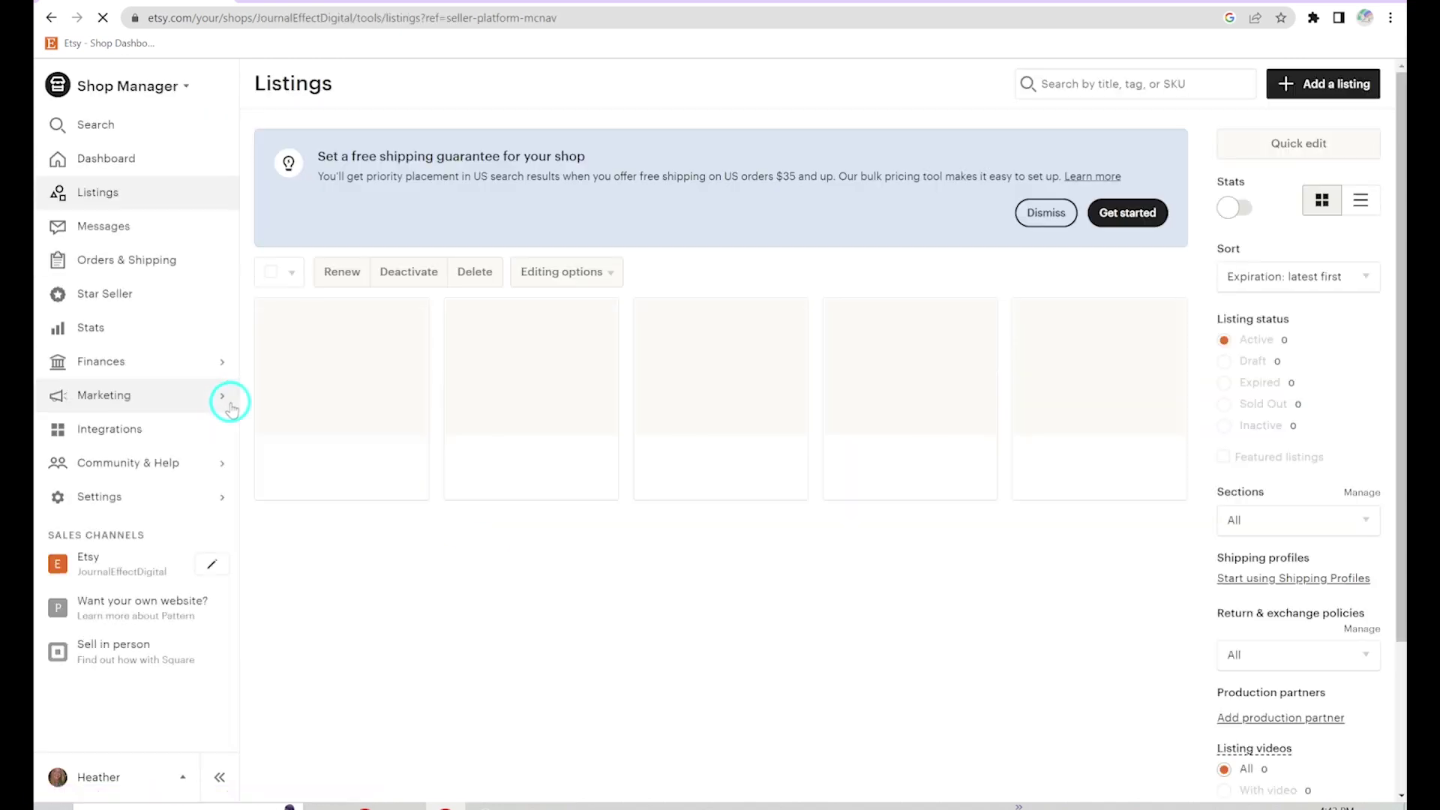
scroll(472, 533, "down", 3)
scroll(615, 563, "up", 3)
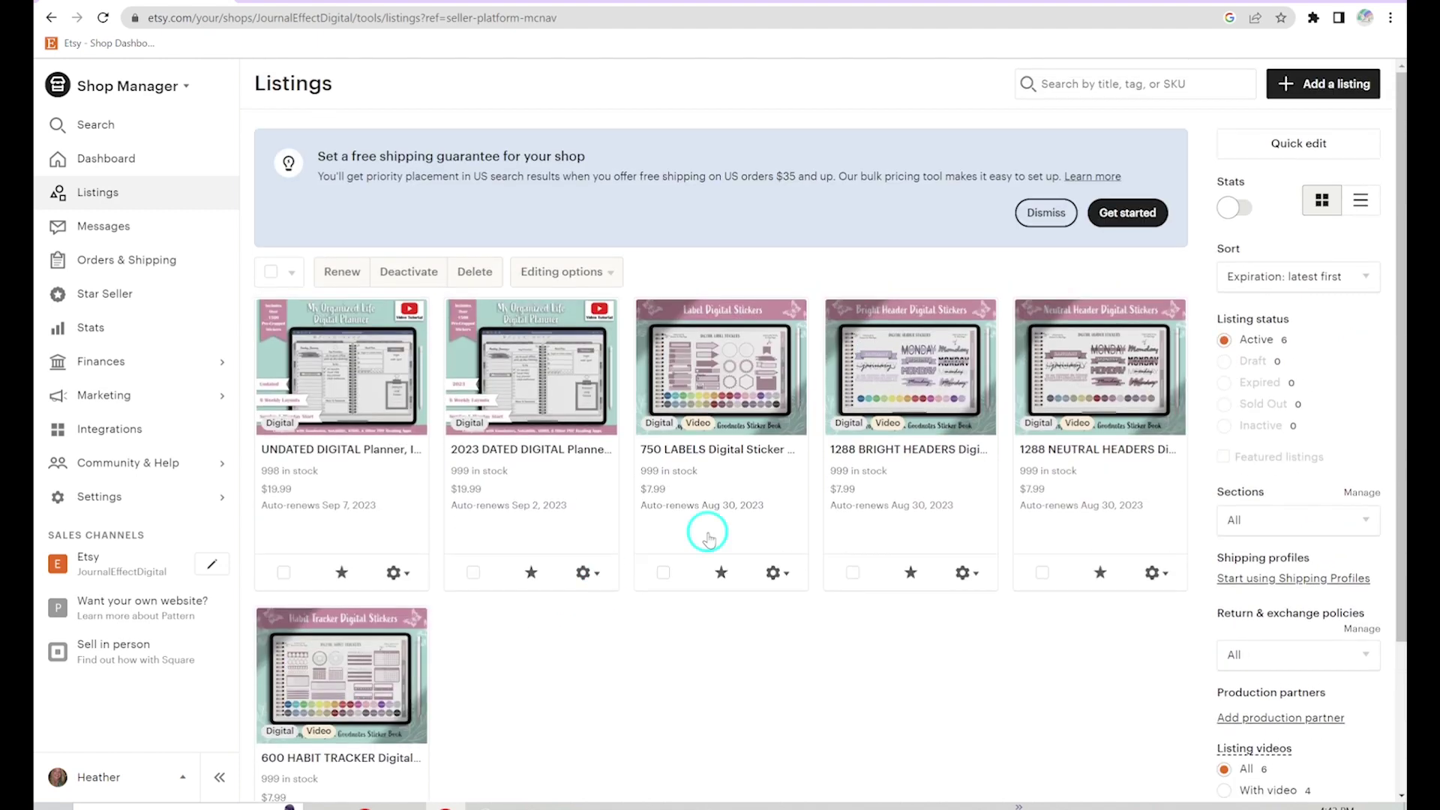
Start a new listing and look through its form, from photos and description to the listing settings.
left_click(1320, 82)
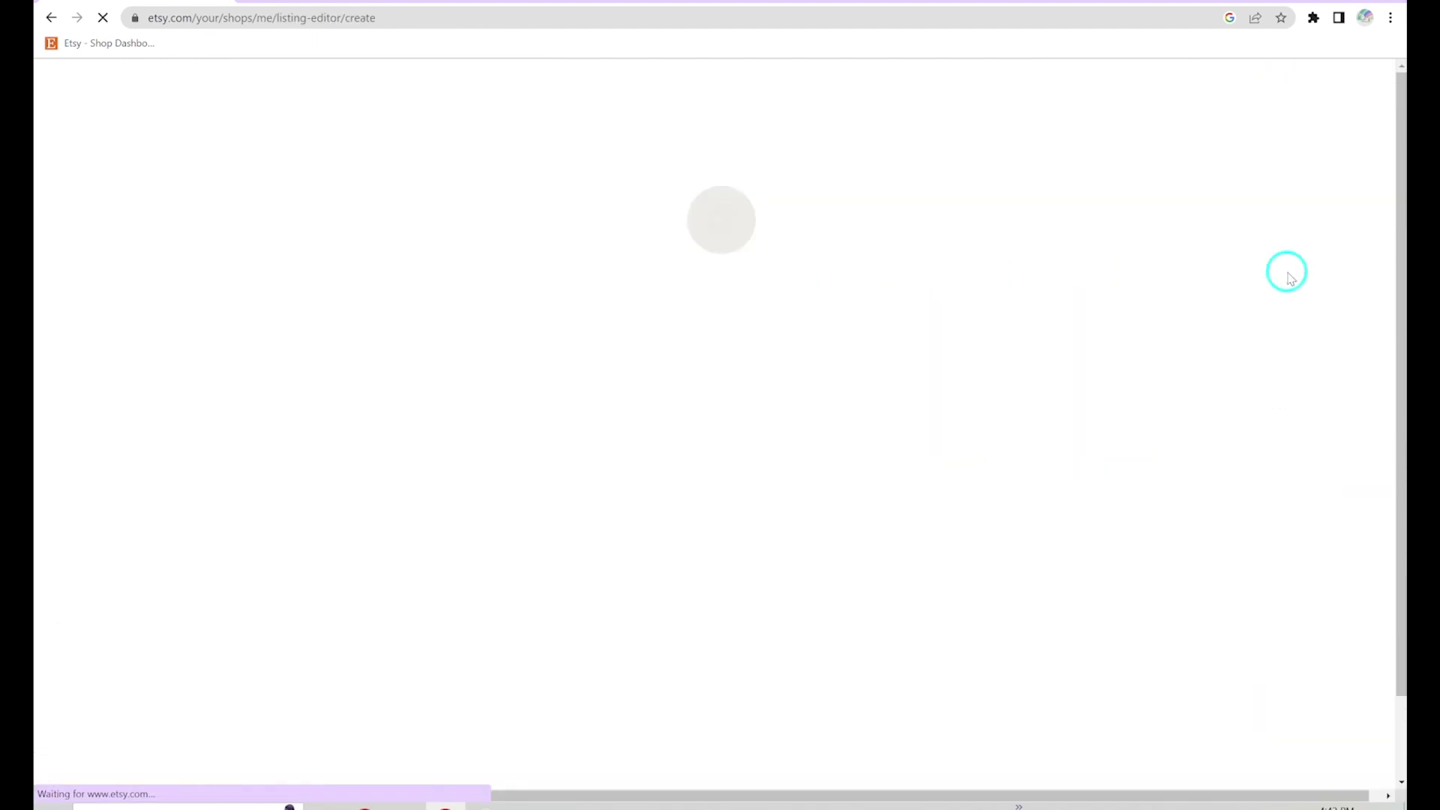
scroll(575, 588, "down", 5)
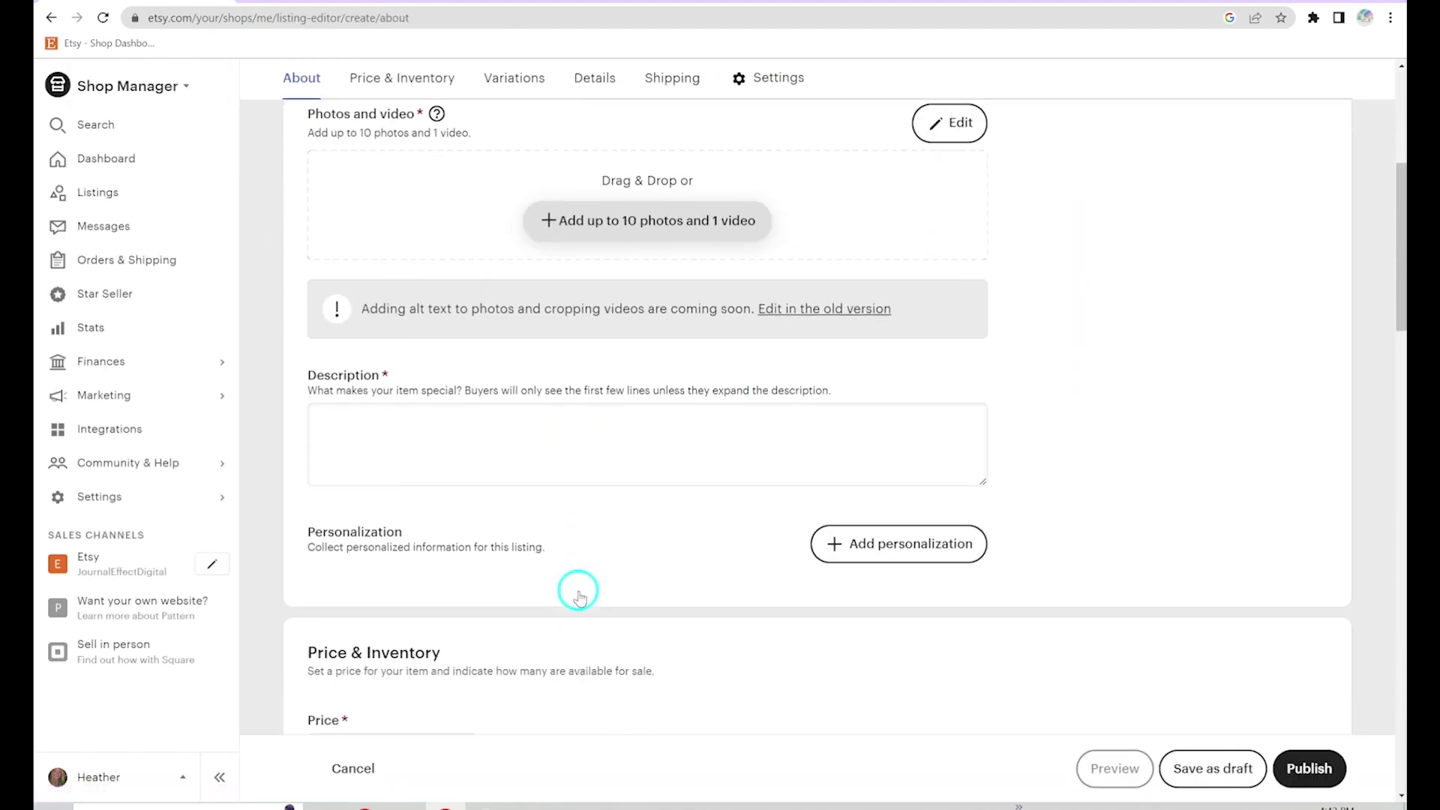
scroll(579, 596, "down", 14)
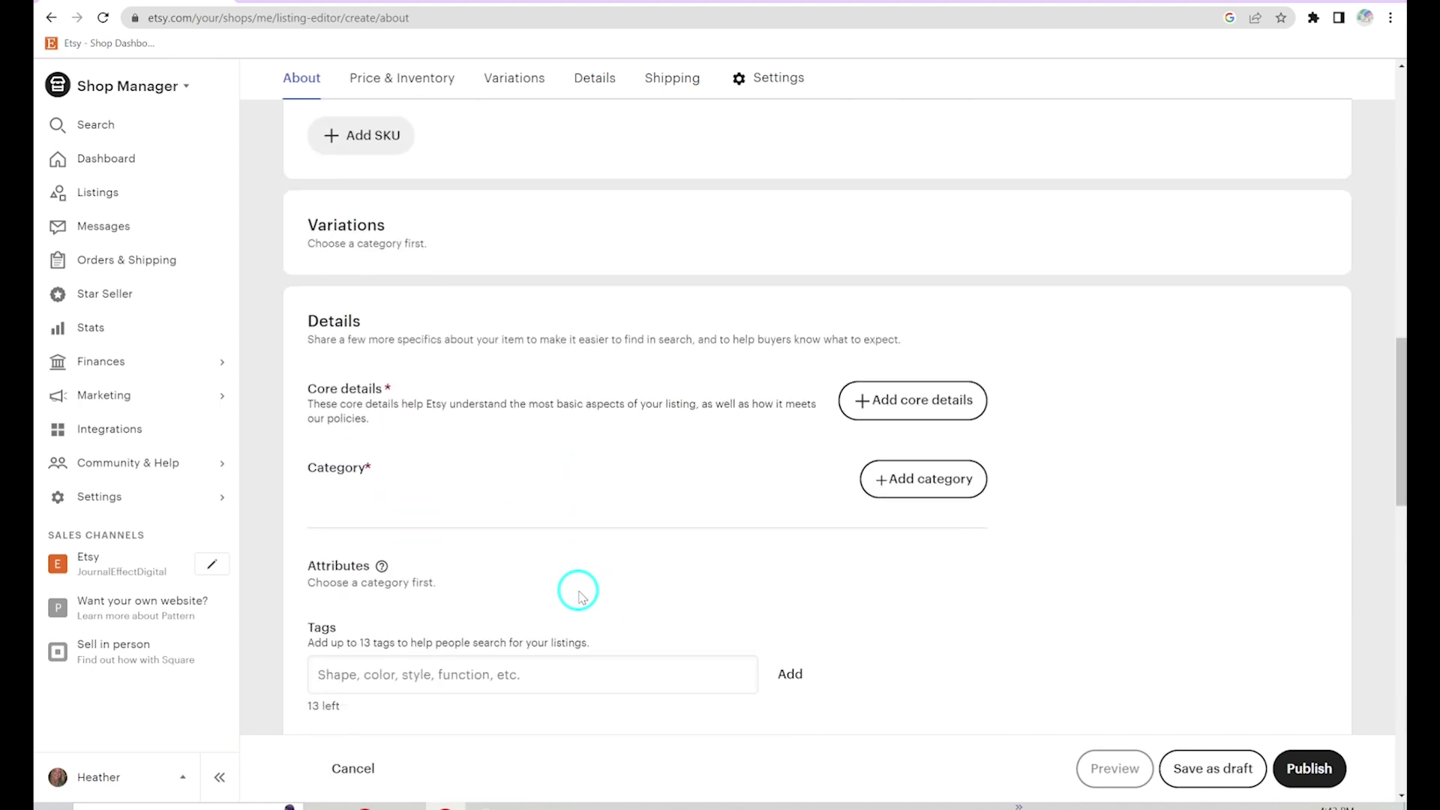
scroll(578, 596, "down", 8)
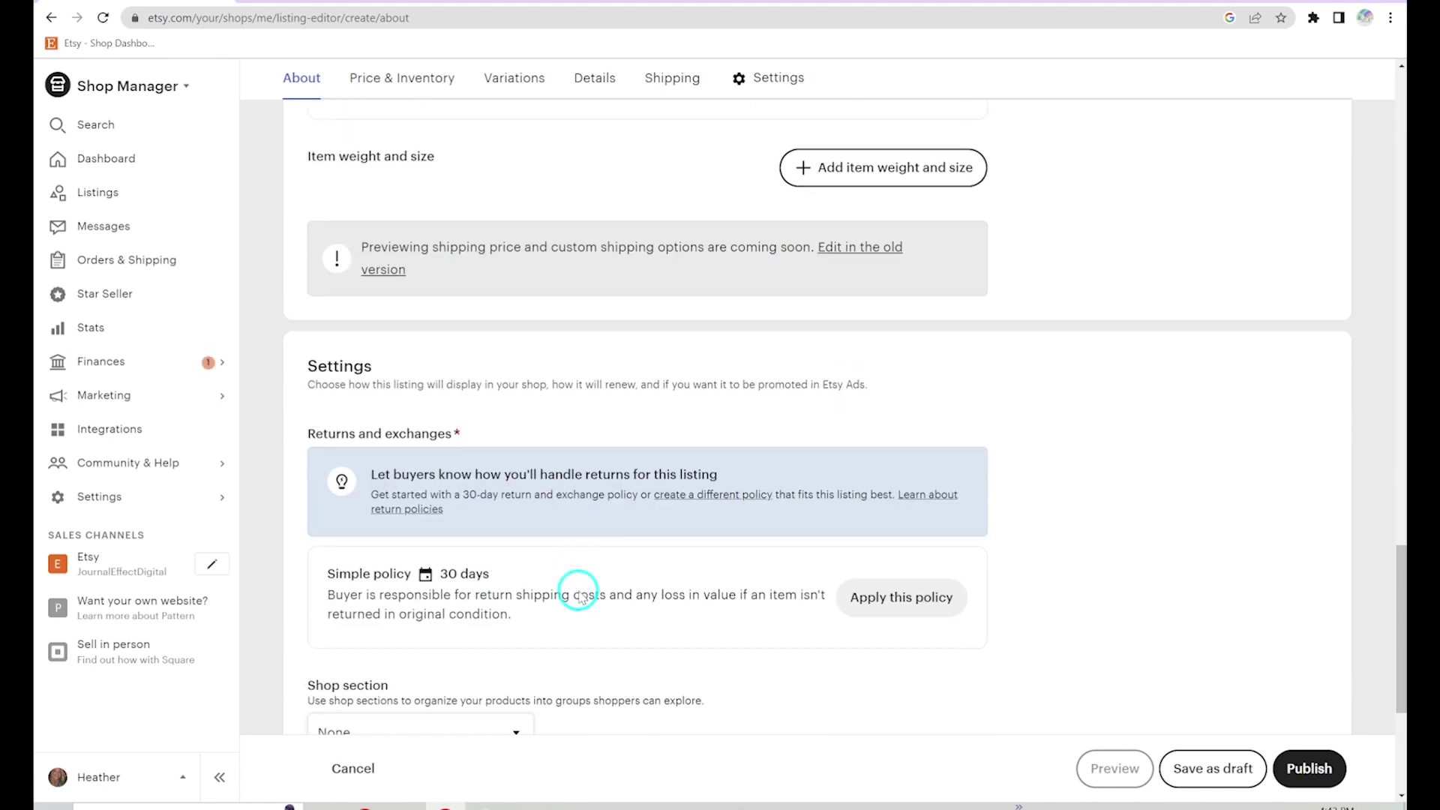
scroll(580, 591, "down", 4)
Display the available Shop section choices for the new listing, leave None selected, and cancel the listing.
left_click(495, 411)
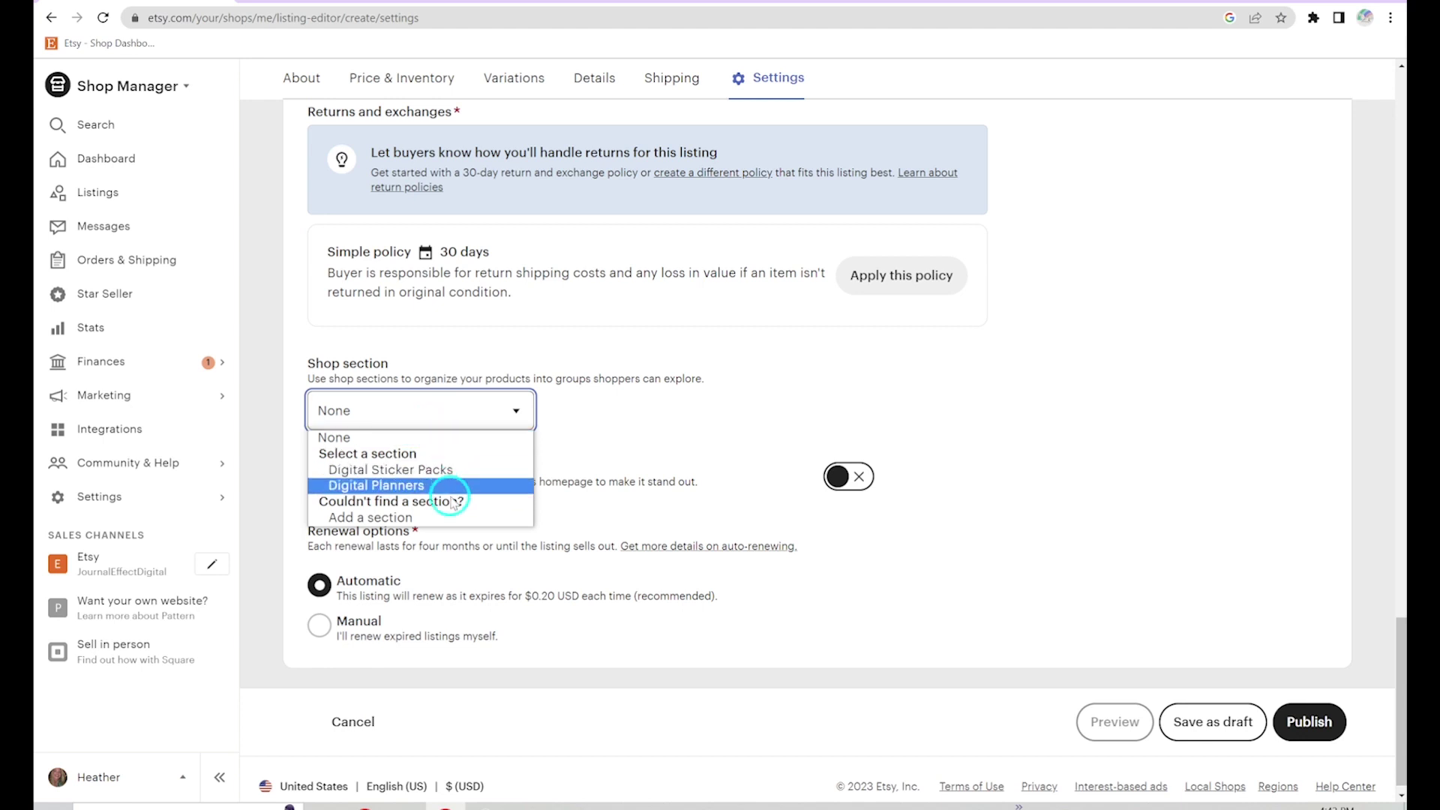
left_click(681, 411)
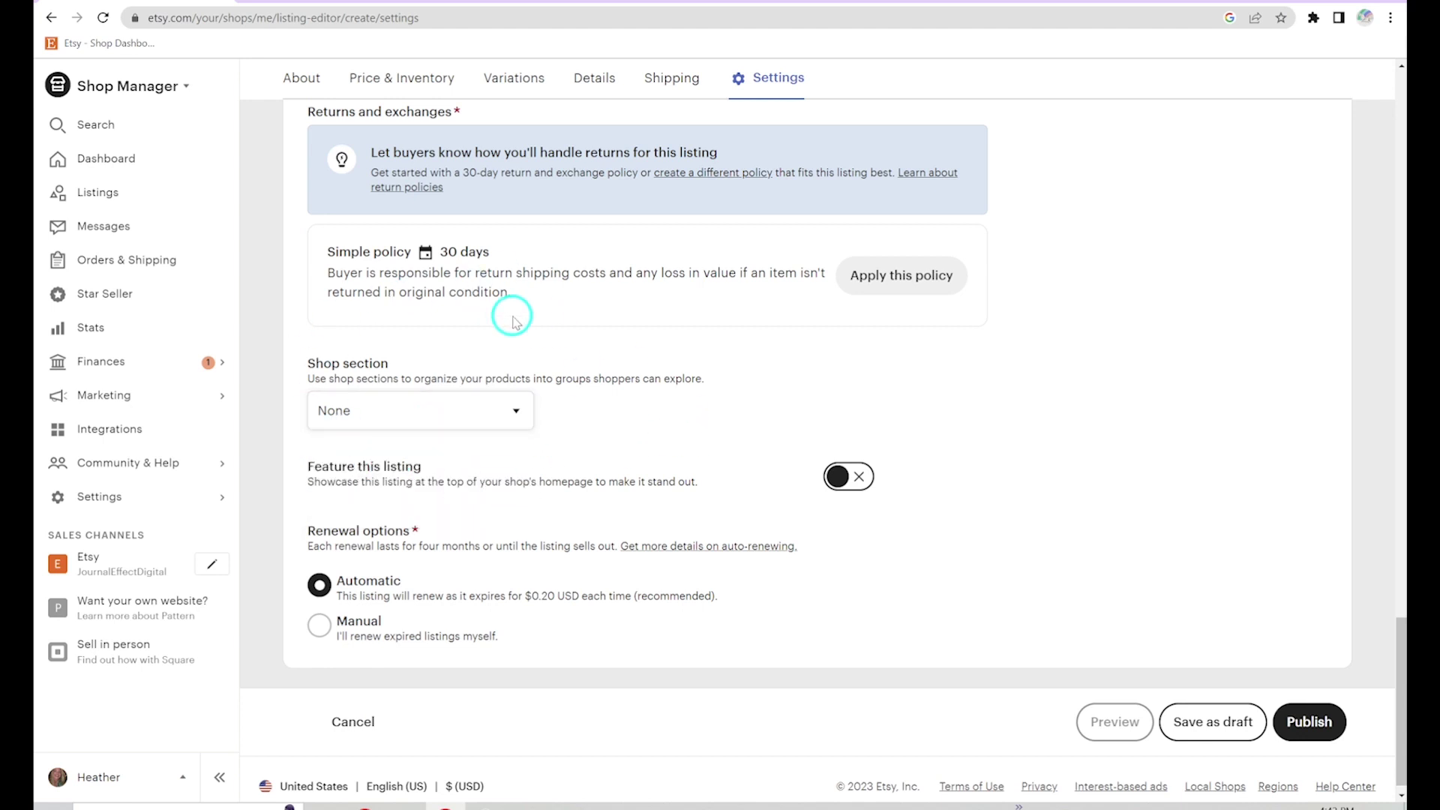
left_click(370, 723)
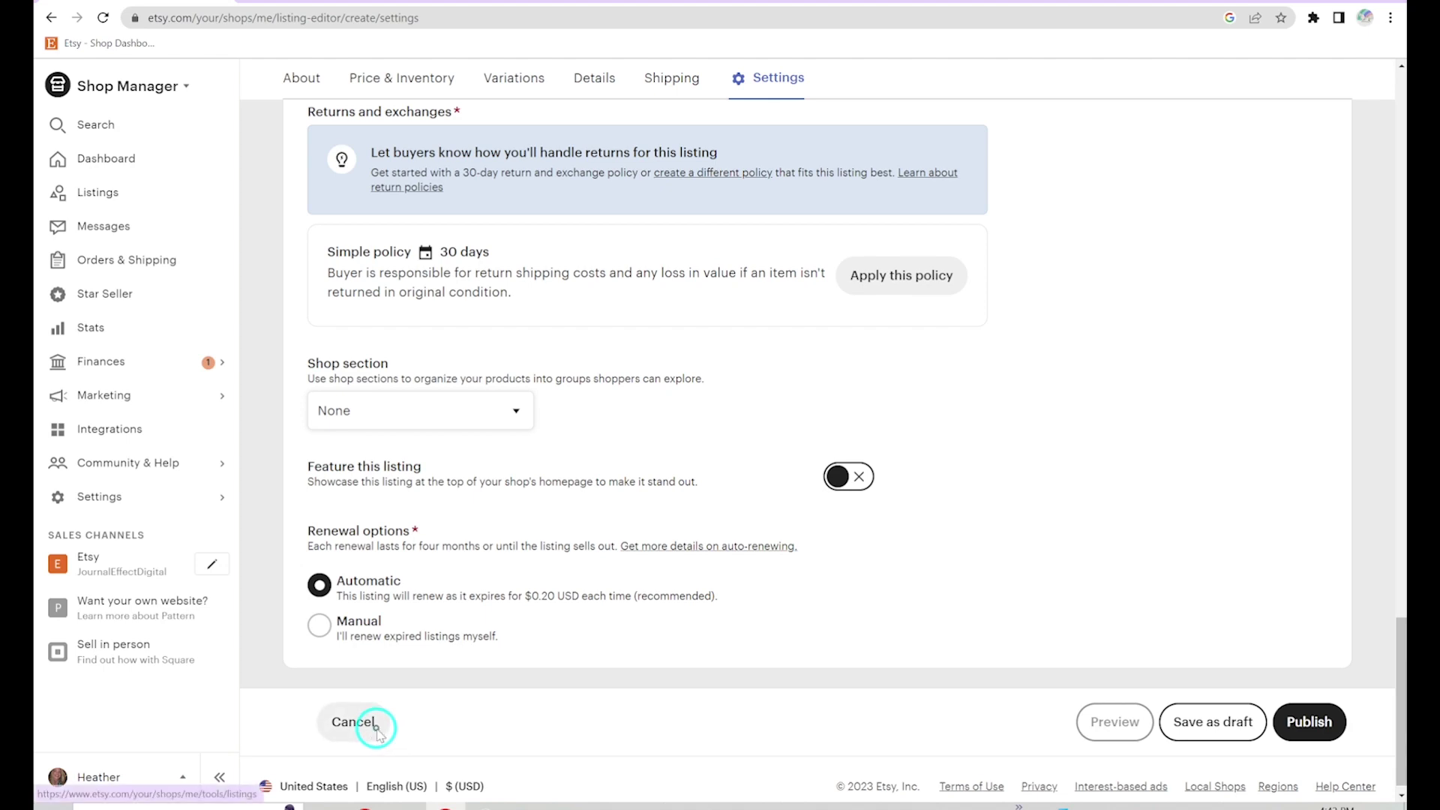
Return to the Listings page, display the Sections filter choices, and open the management of shop sections.
left_click(190, 204)
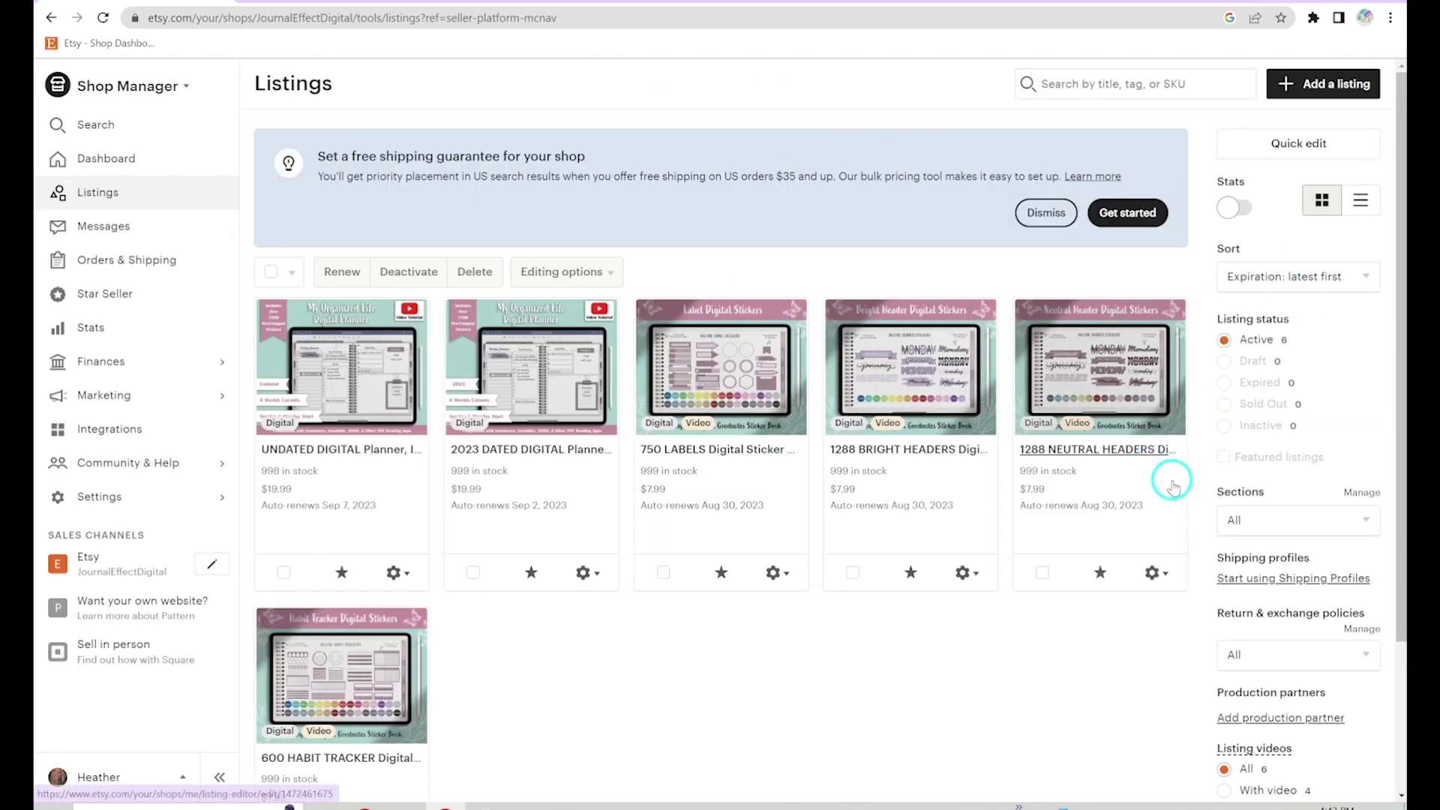
scroll(1173, 482, "down", 1)
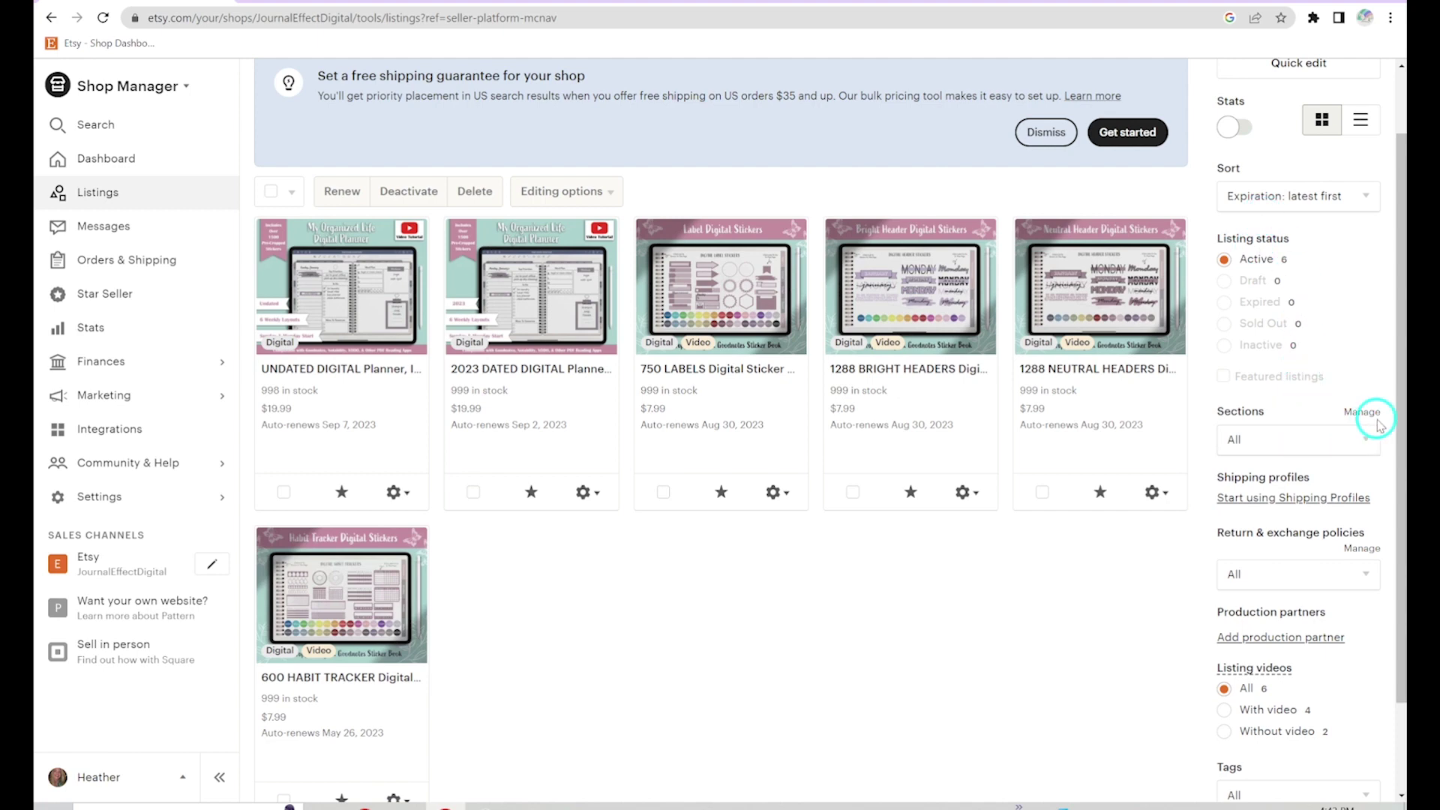
left_click(1312, 440)
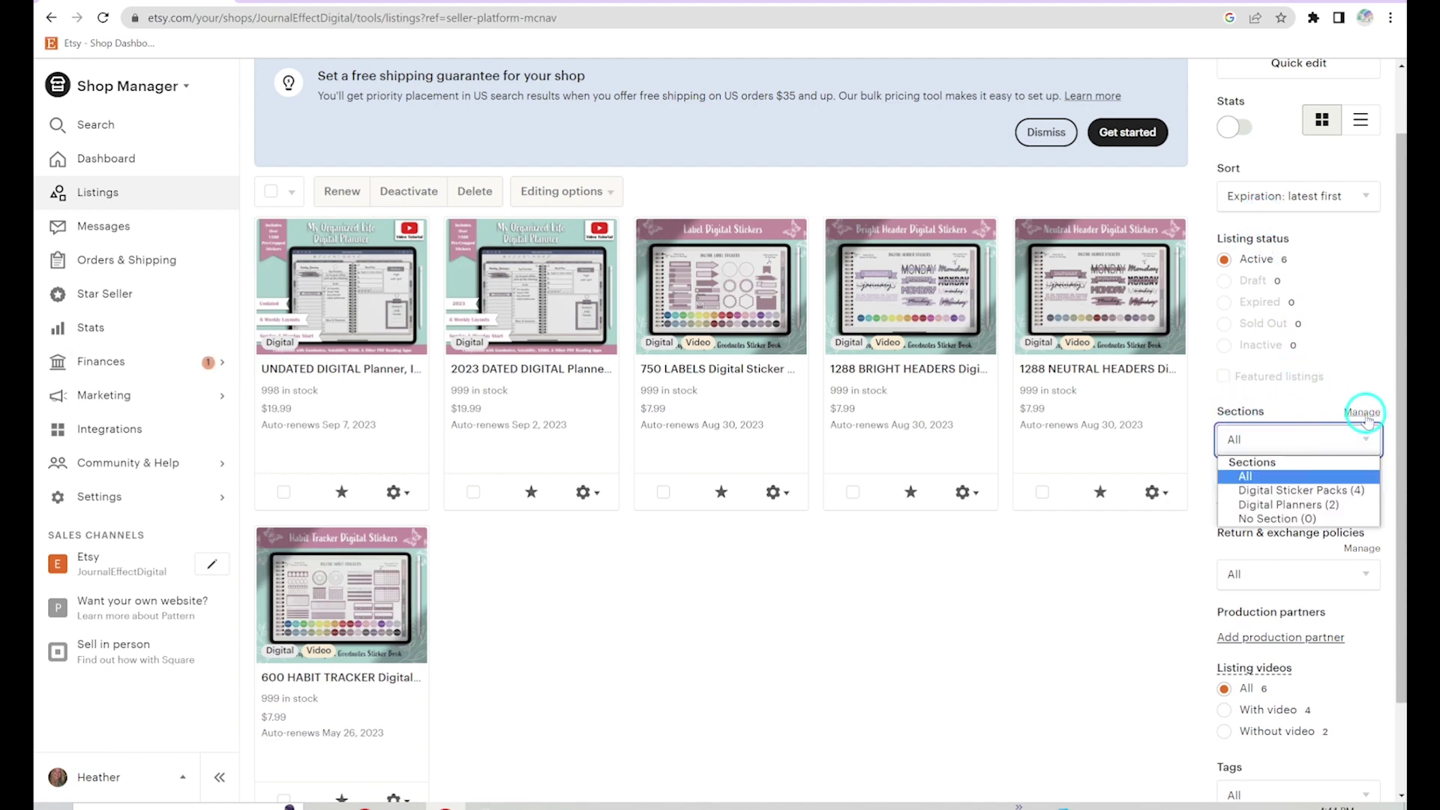
left_click(1361, 413)
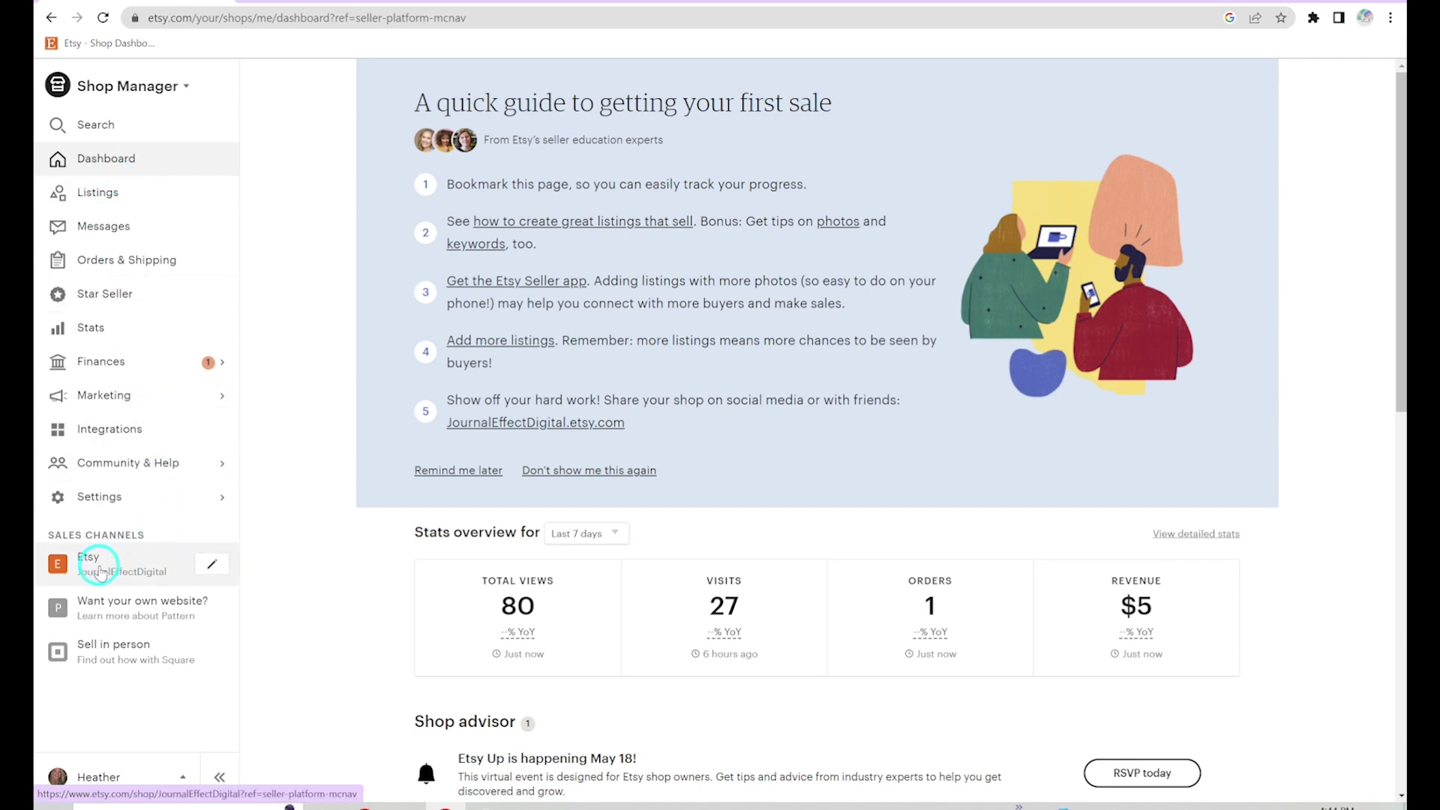
Return to the shop's Options settings and open Vacation Mode again.
left_click(99, 498)
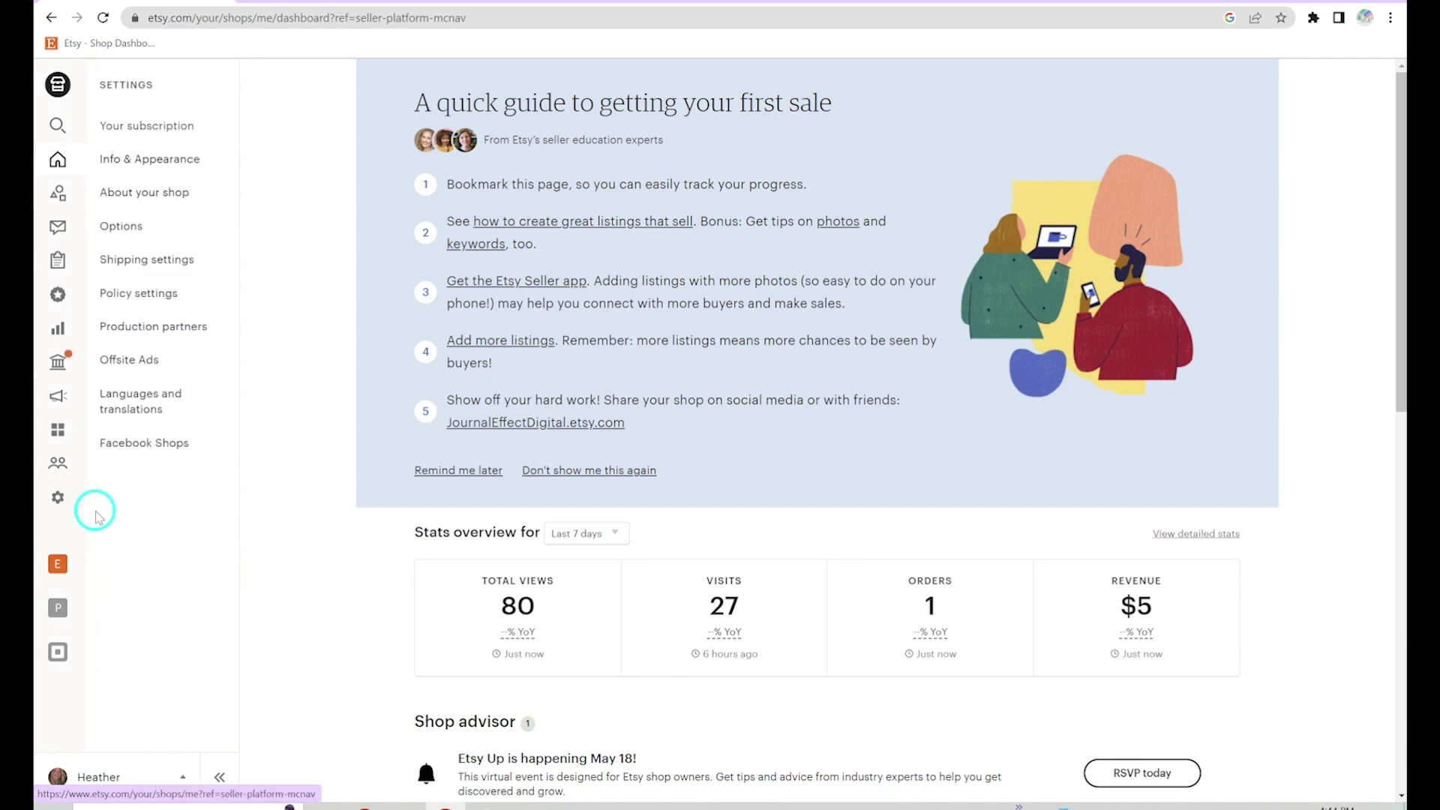
left_click(177, 234)
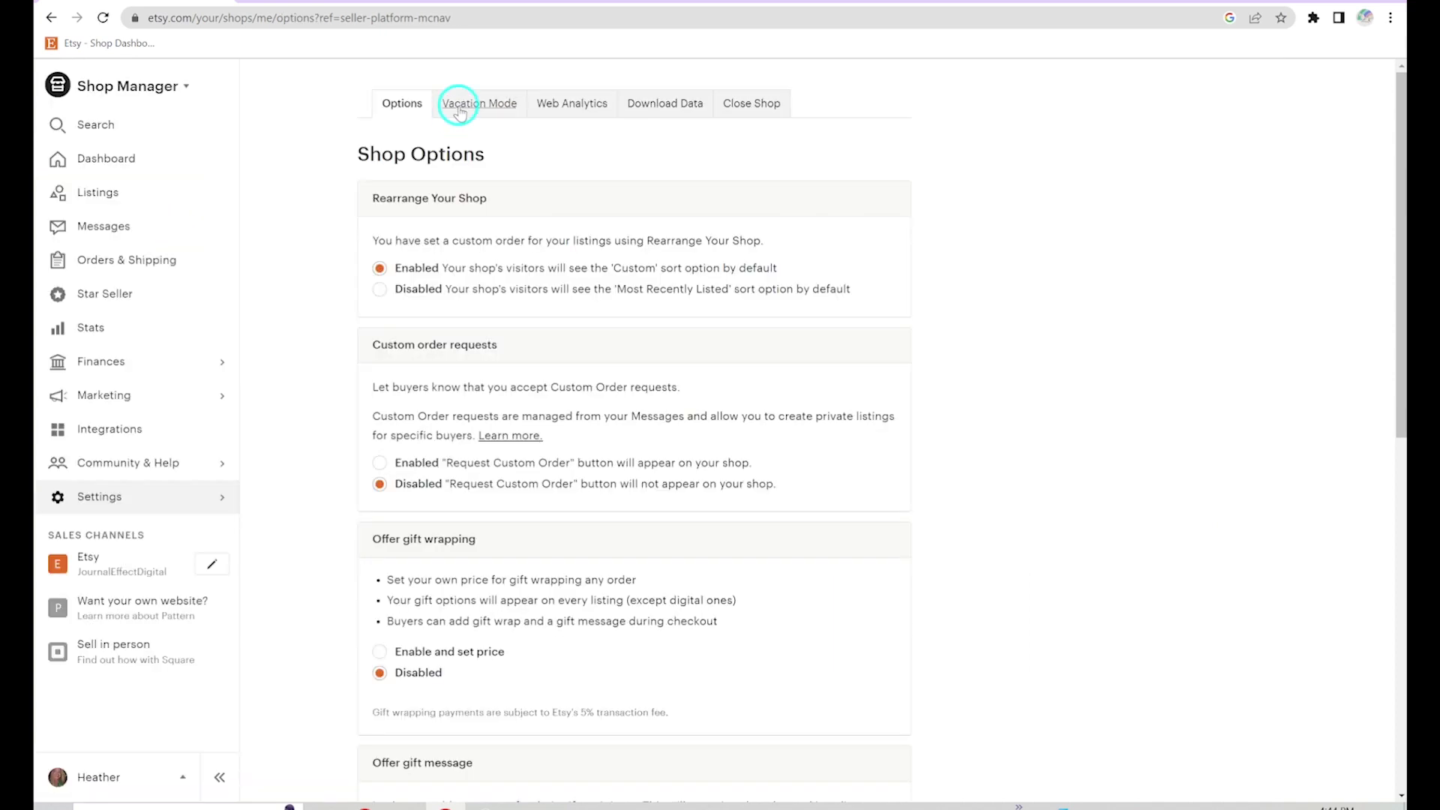
left_click(461, 107)
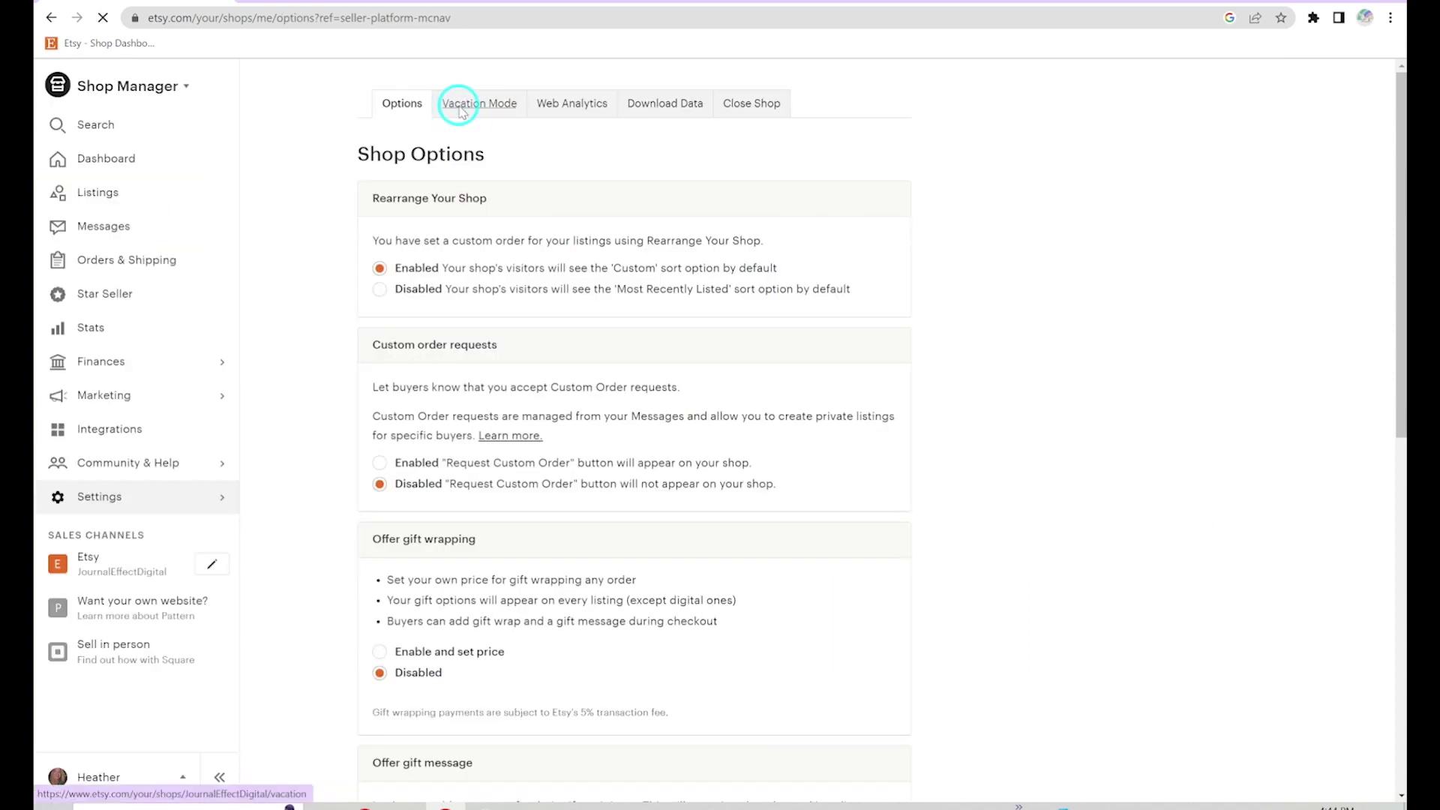